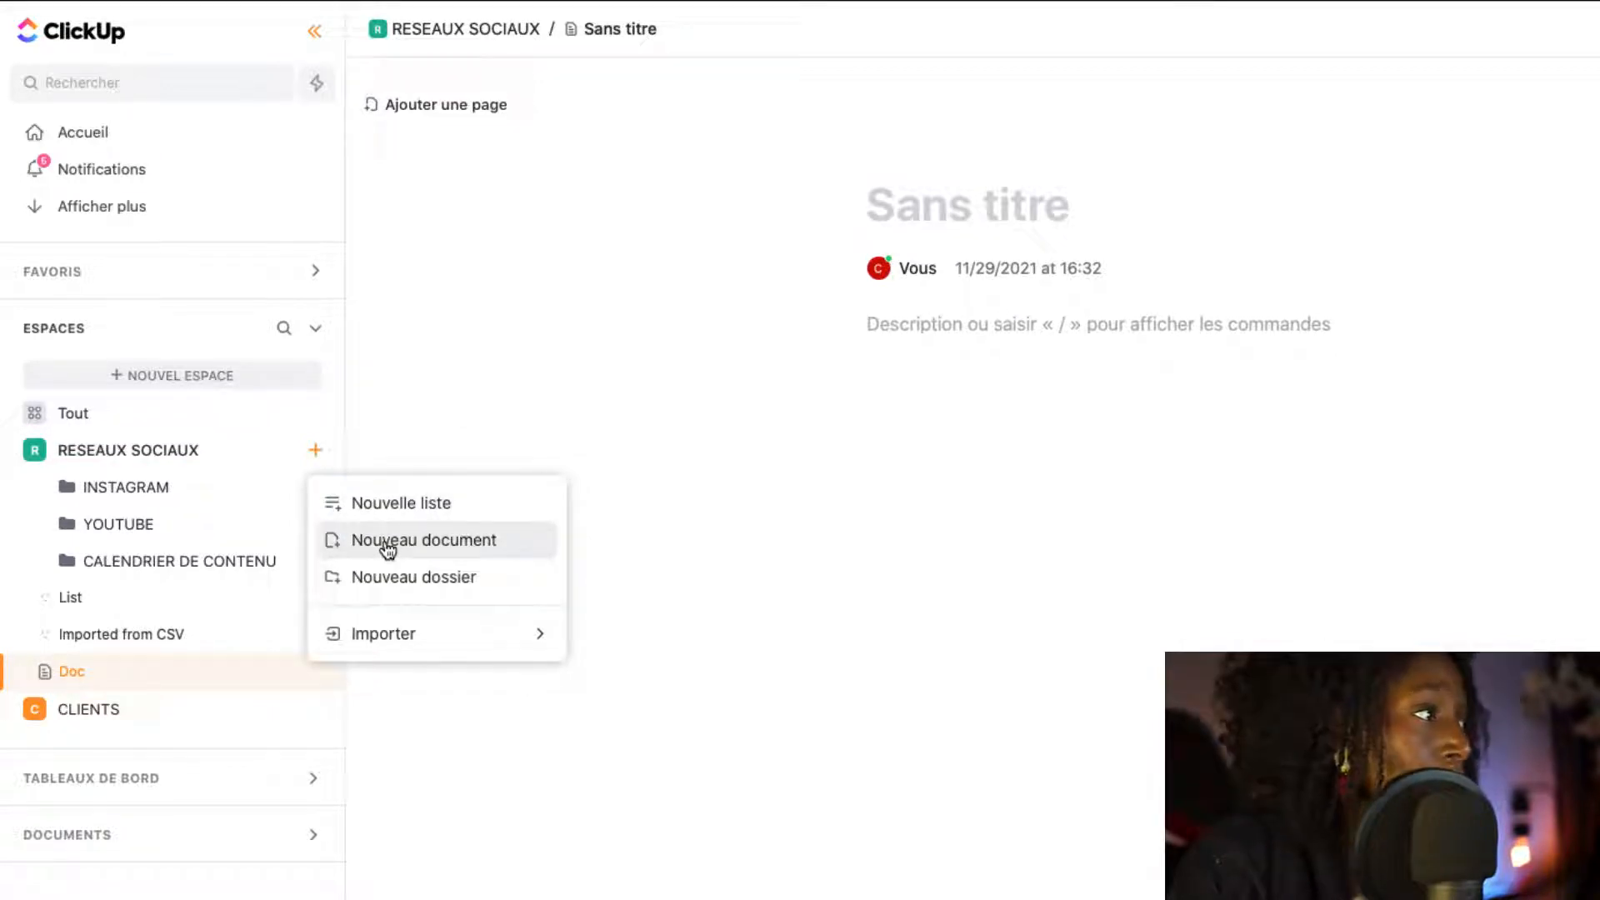
# Step: Create a new document in the RESEAUX SOCIAUX space and title it "Ordre du jour"
pyautogui.click(387, 549)
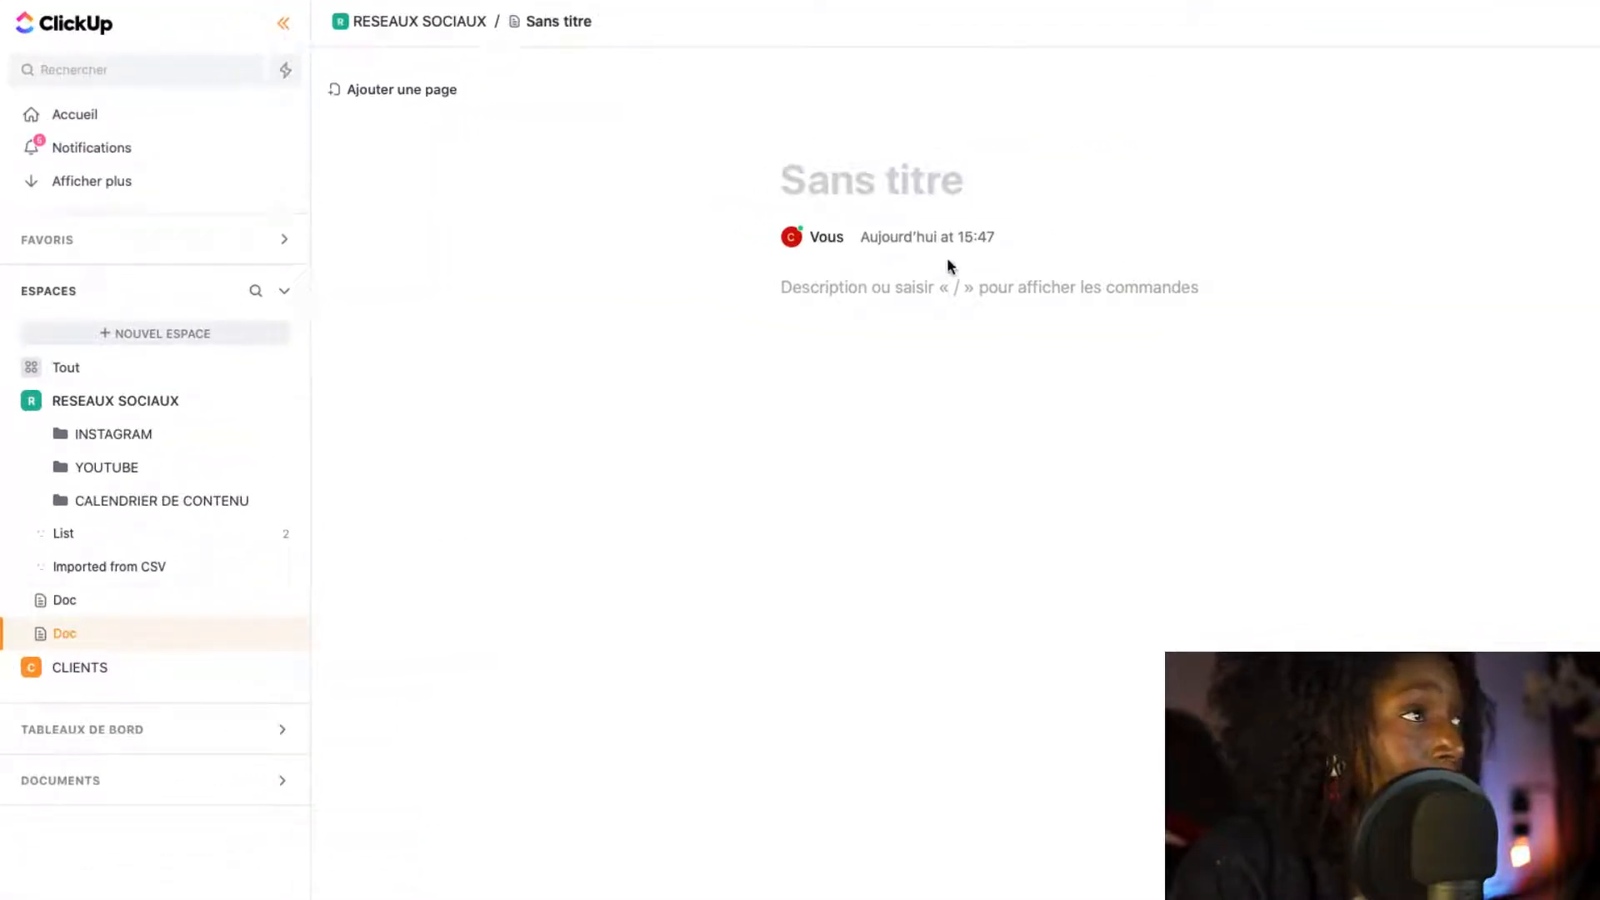
pyautogui.click(851, 195)
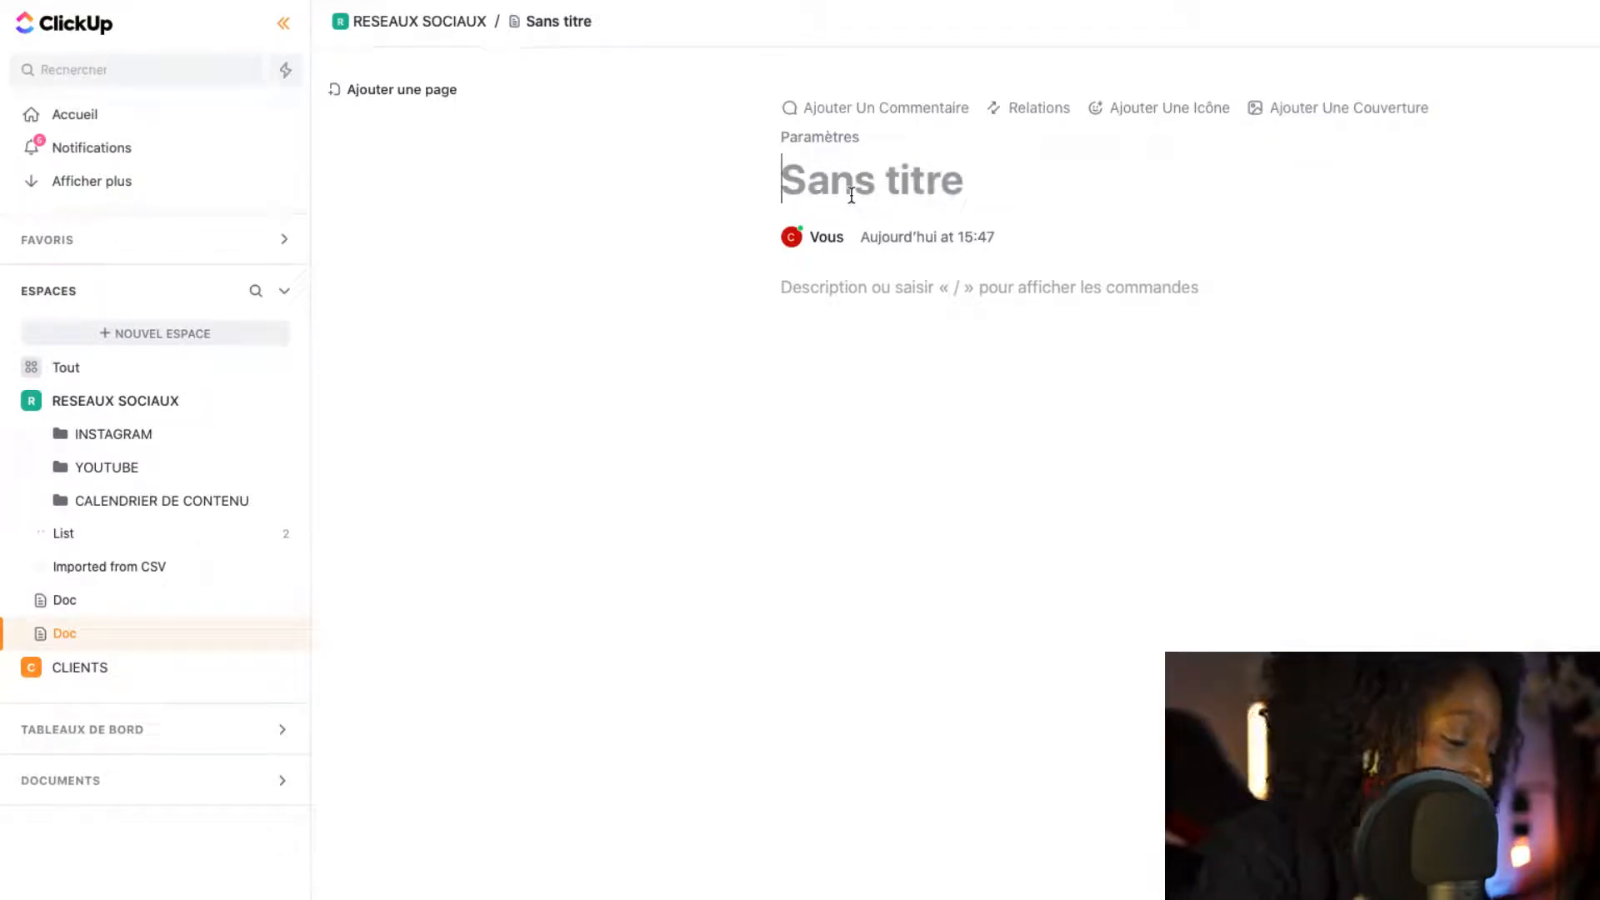
pyautogui.write('O')
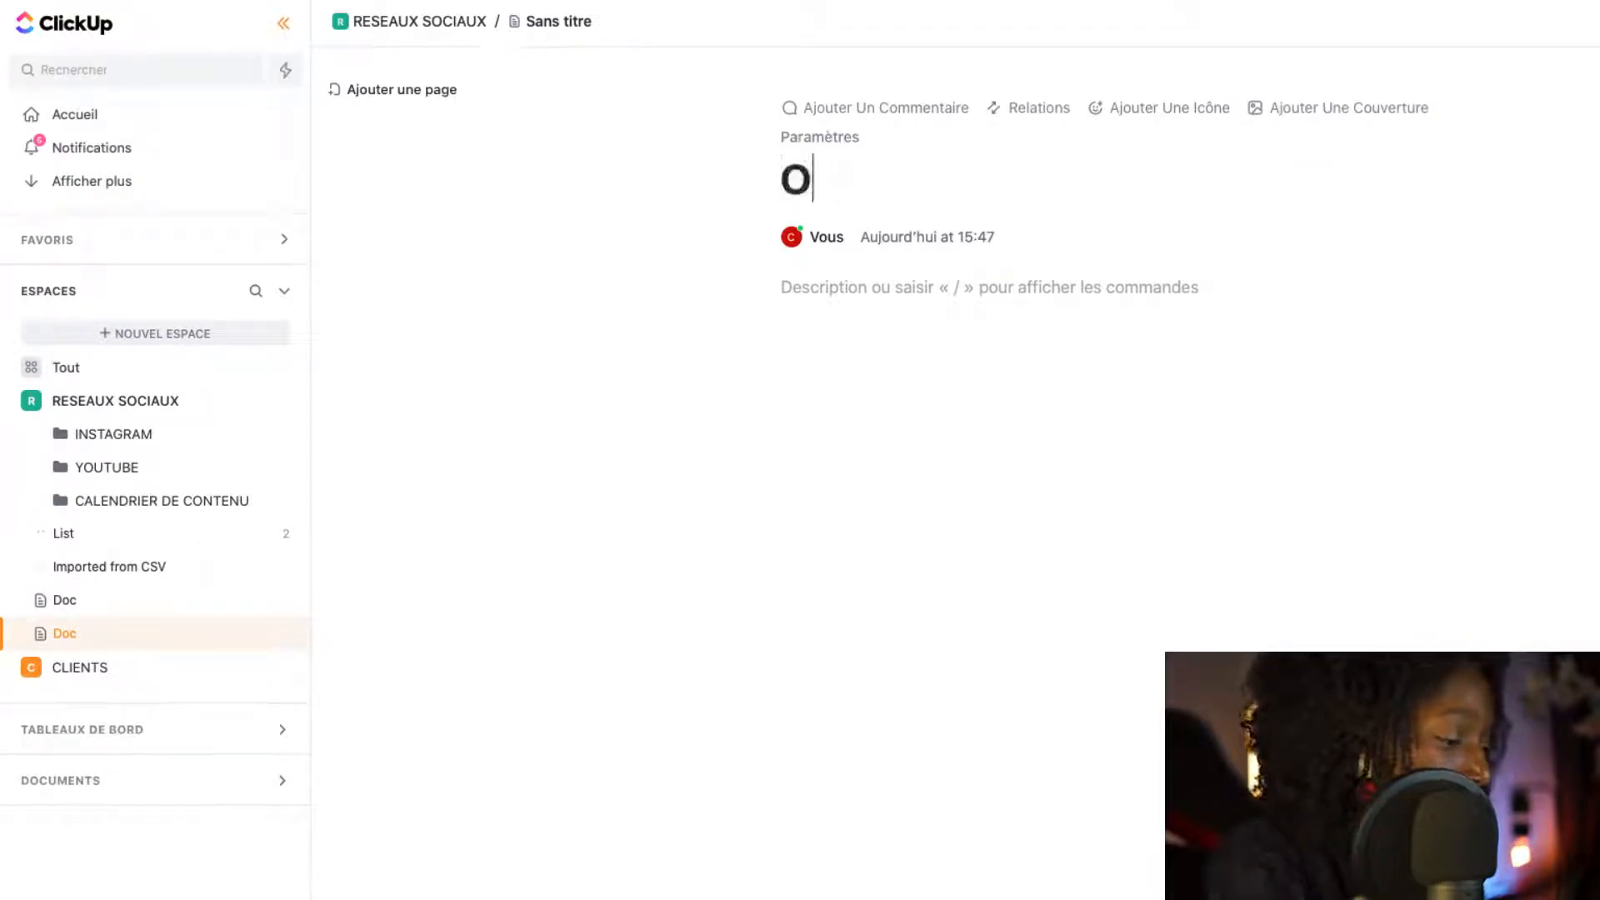
pyautogui.write('rdre du jour')
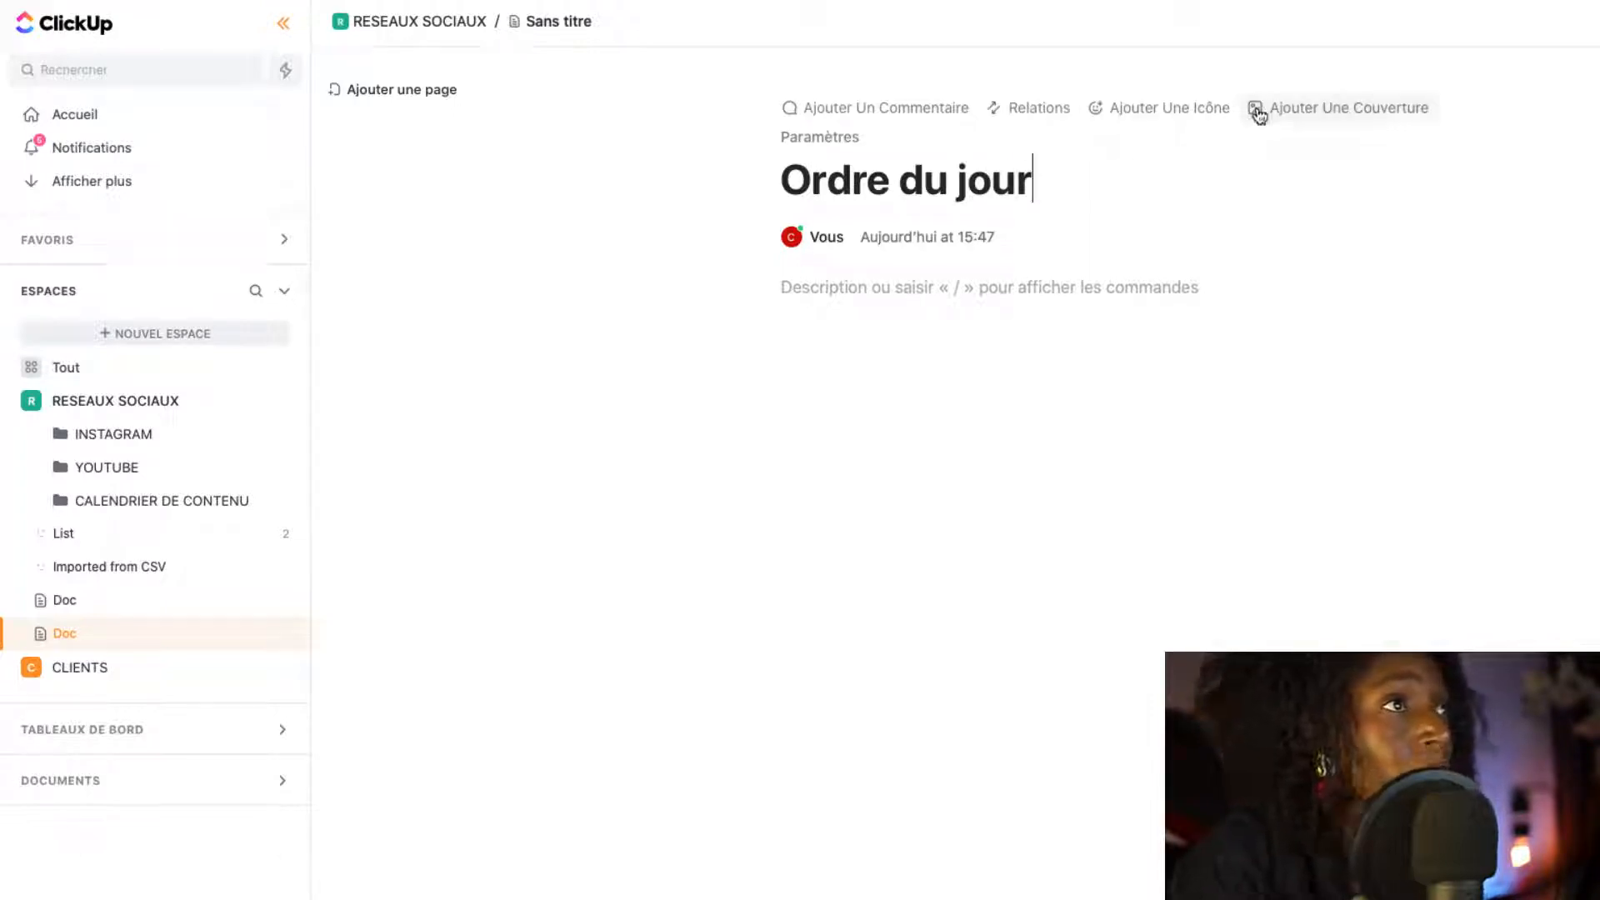
# Step: Add a cover to the document, search Unsplash for "desk" and choose the pink-purple curved tiled facade photo
pyautogui.click(1315, 116)
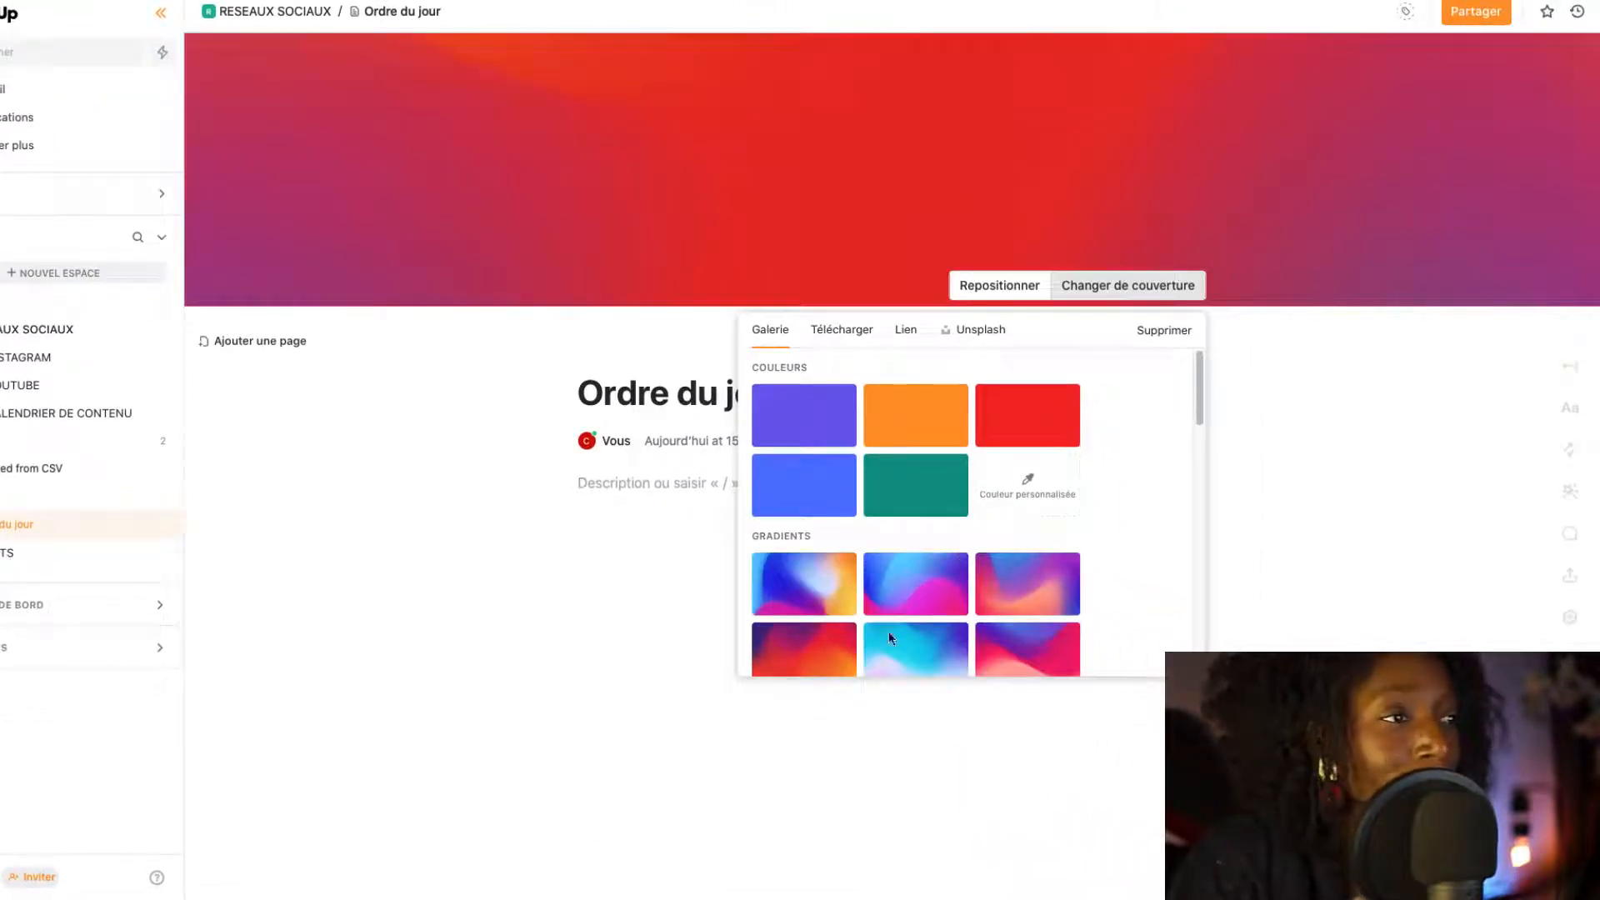
pyautogui.click(973, 333)
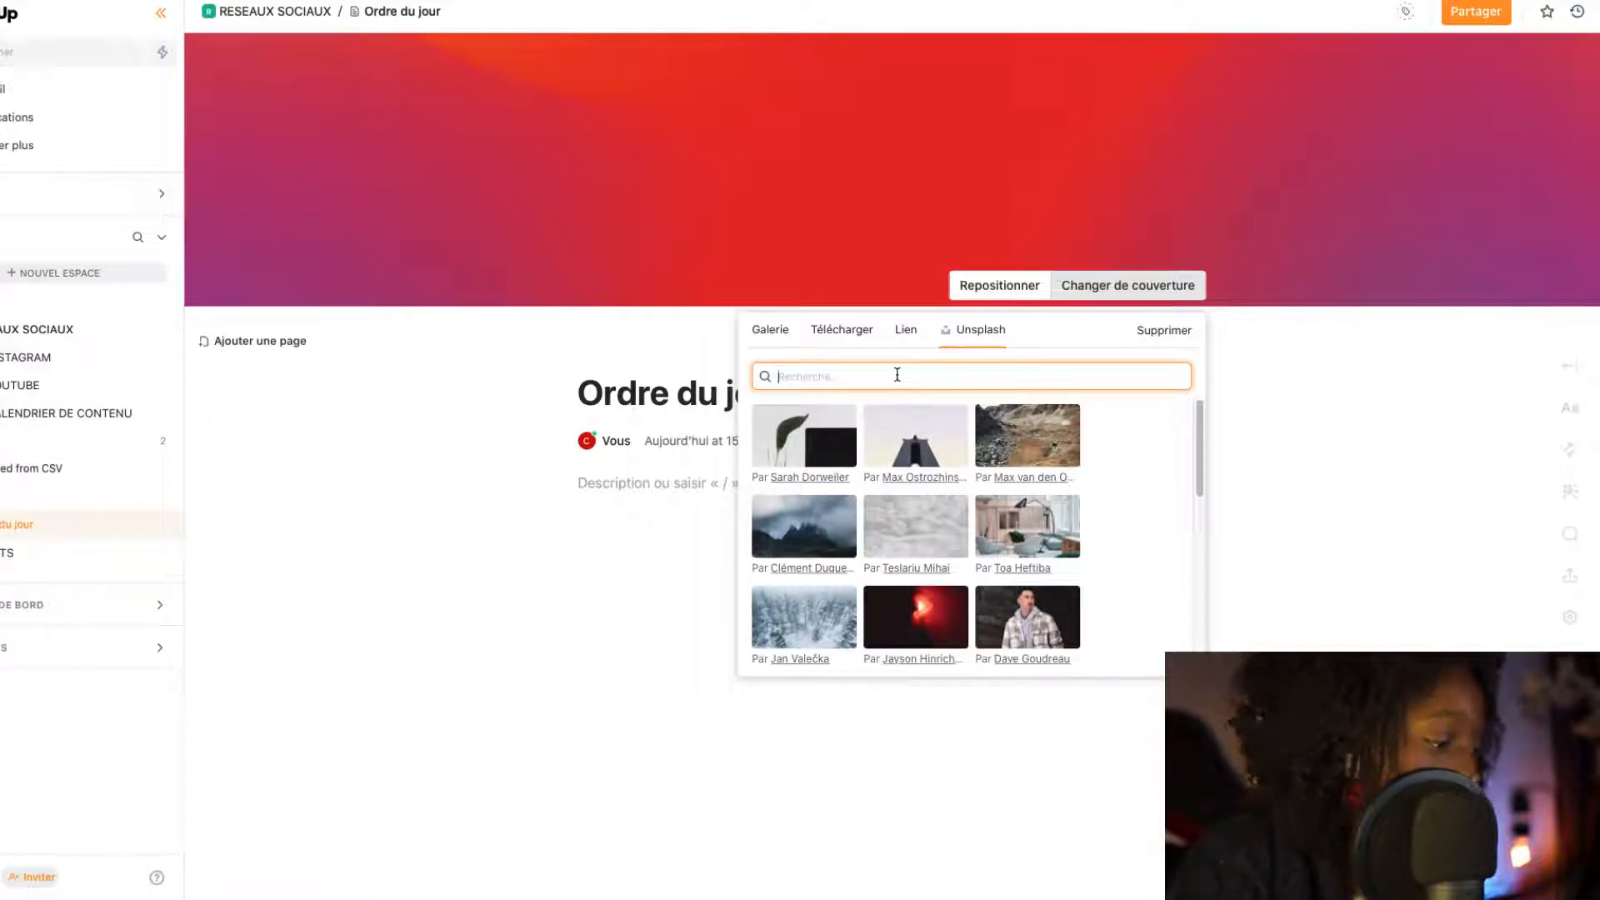
pyautogui.write('desk')
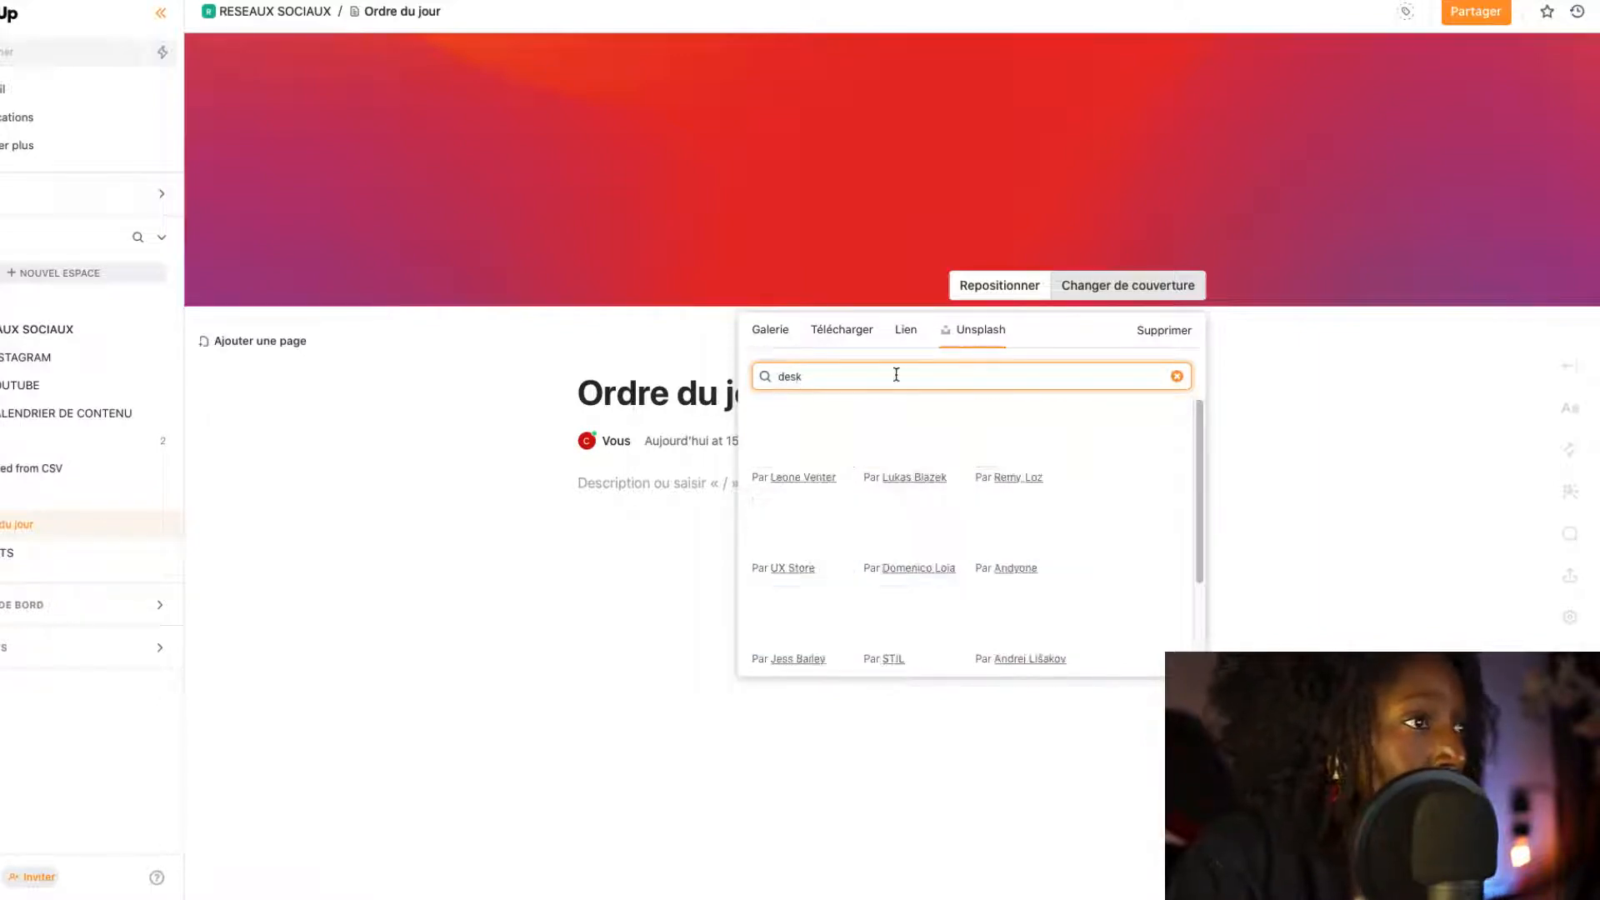
pyautogui.scroll(-5, 967, 514)
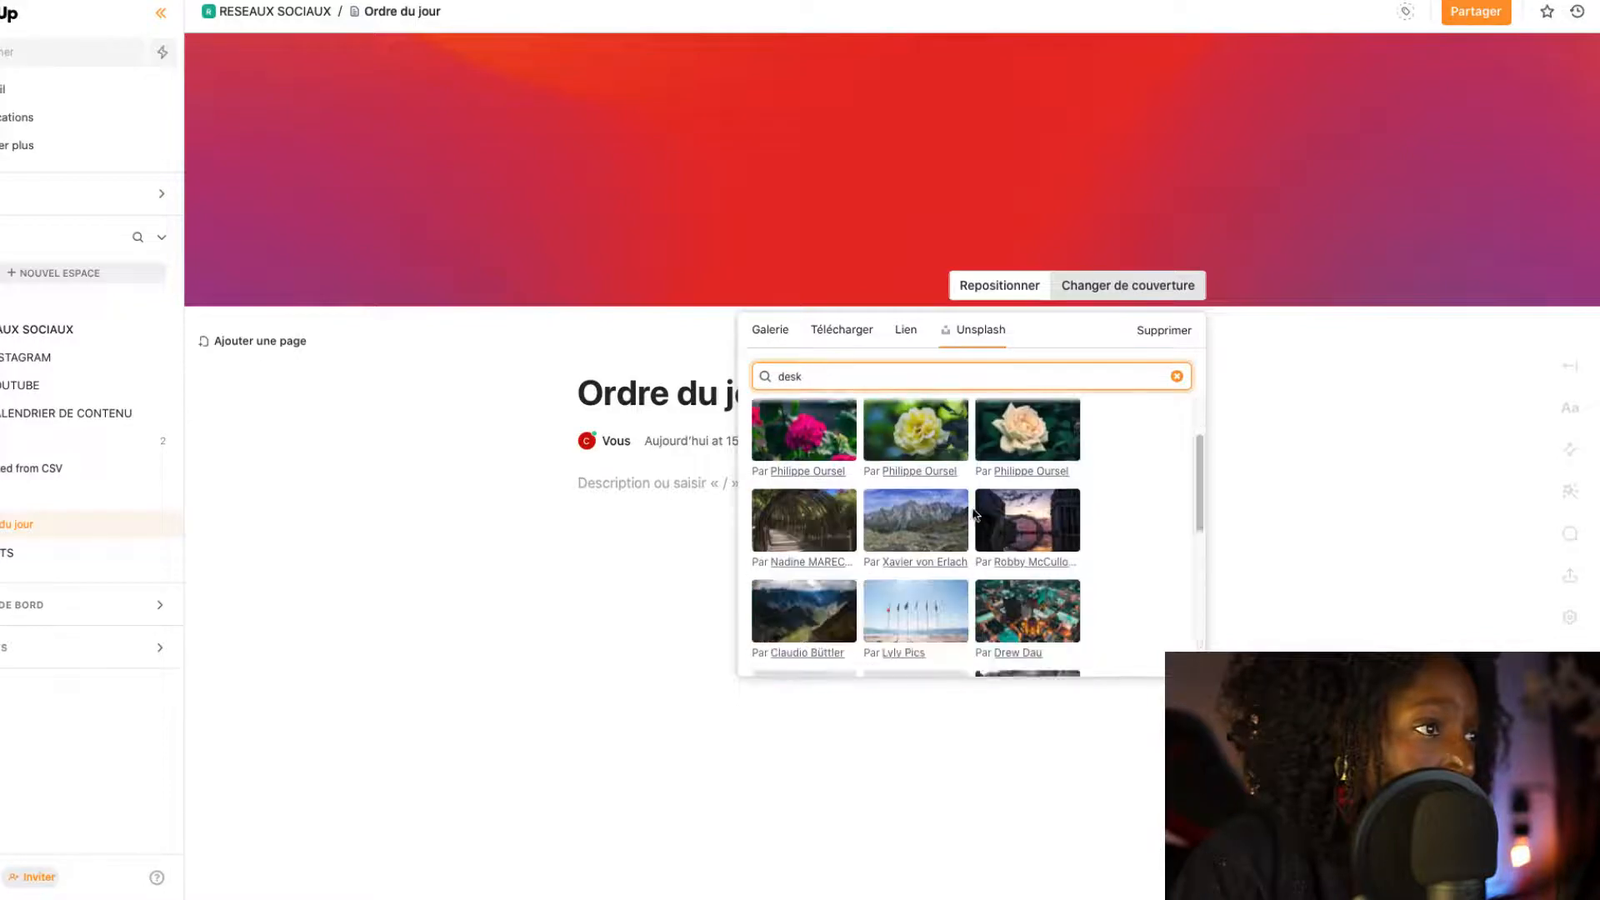
pyautogui.scroll(-6, 967, 513)
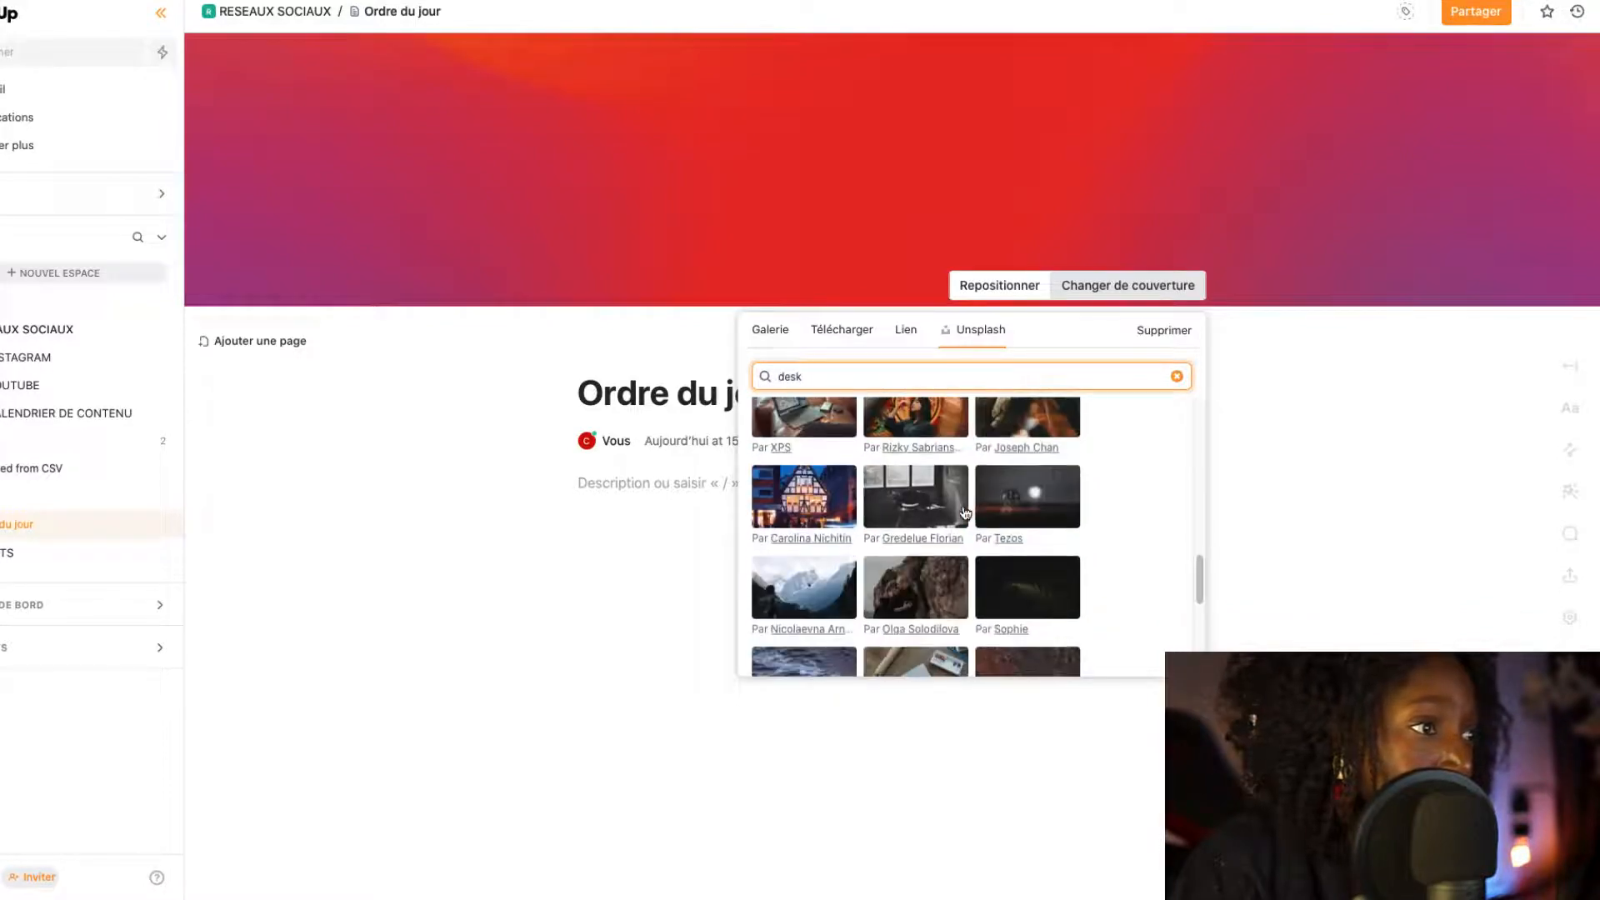
pyautogui.scroll(-8, 958, 509)
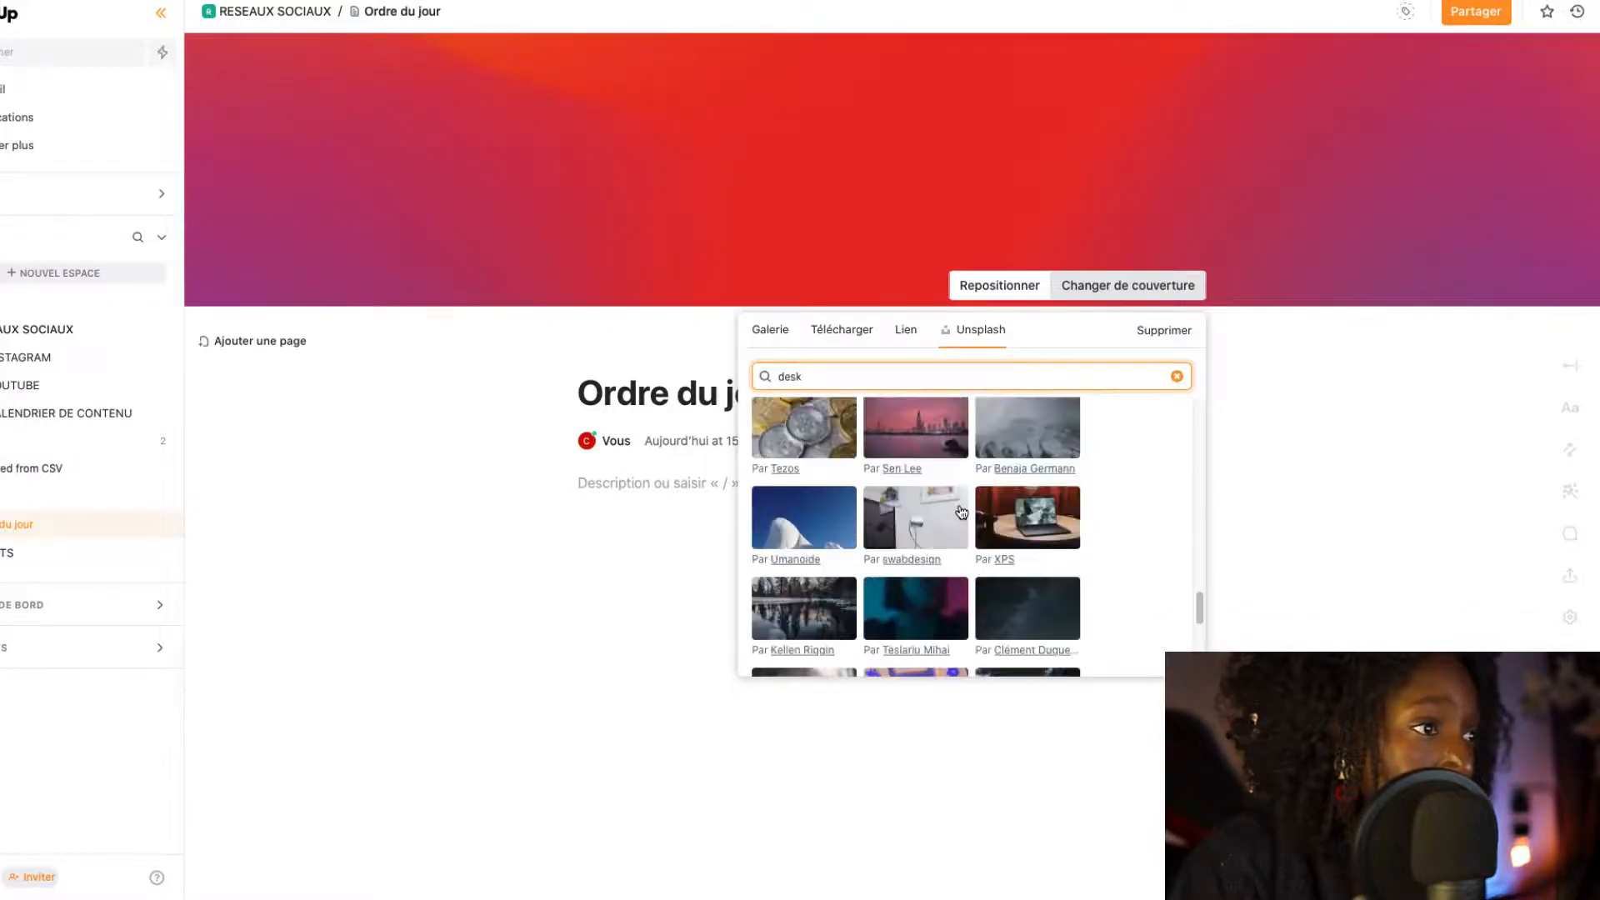
pyautogui.scroll(-5, 946, 498)
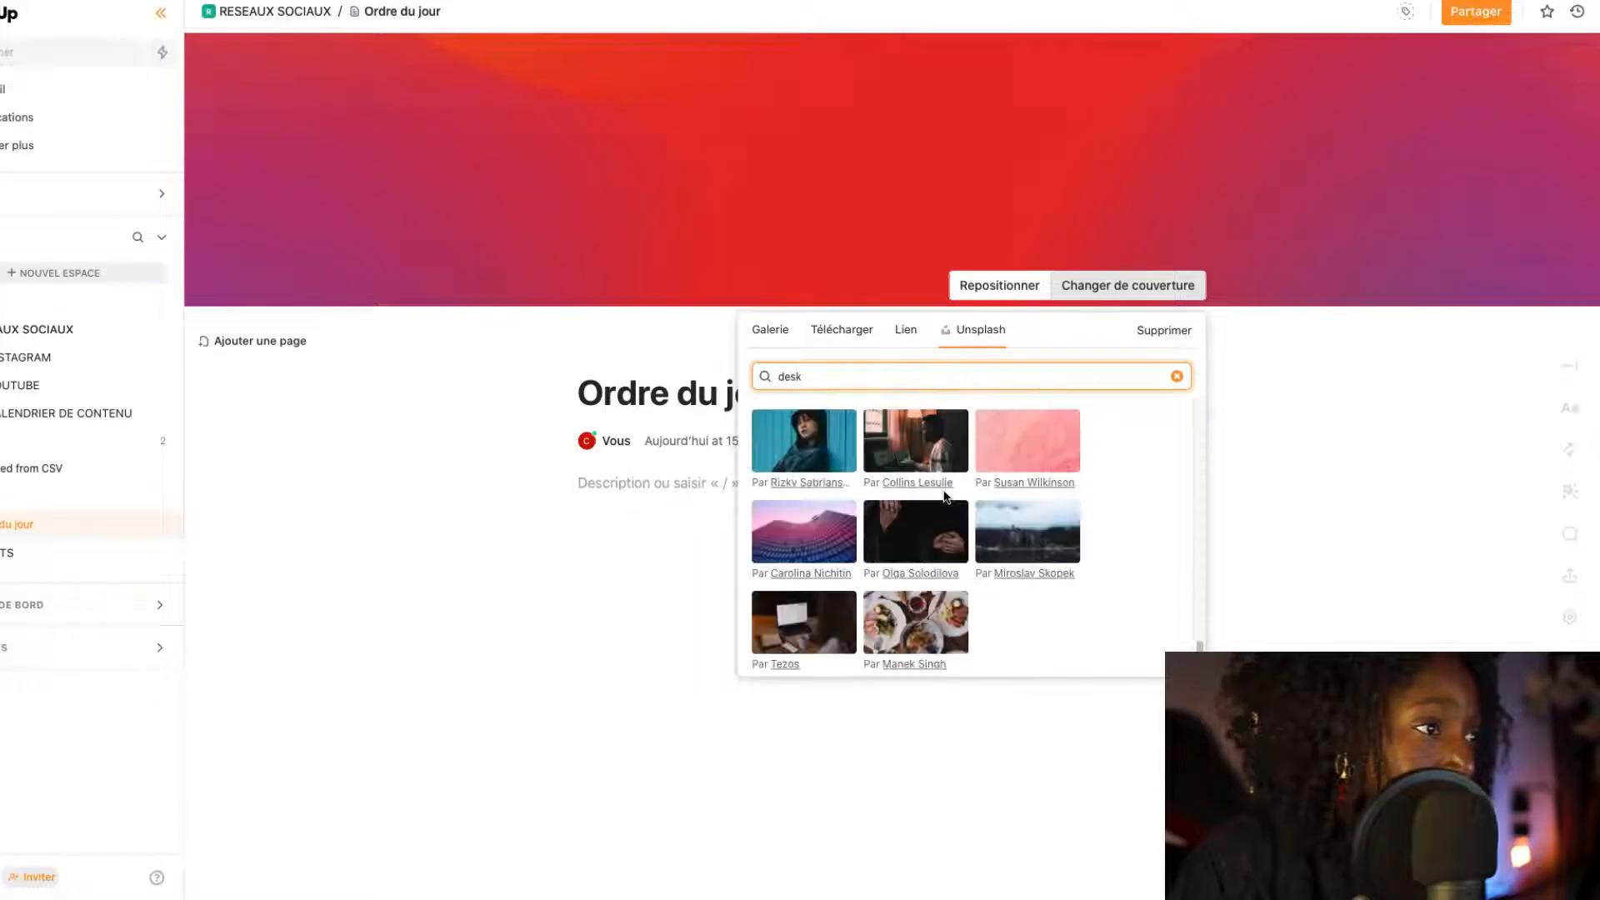
pyautogui.click(811, 520)
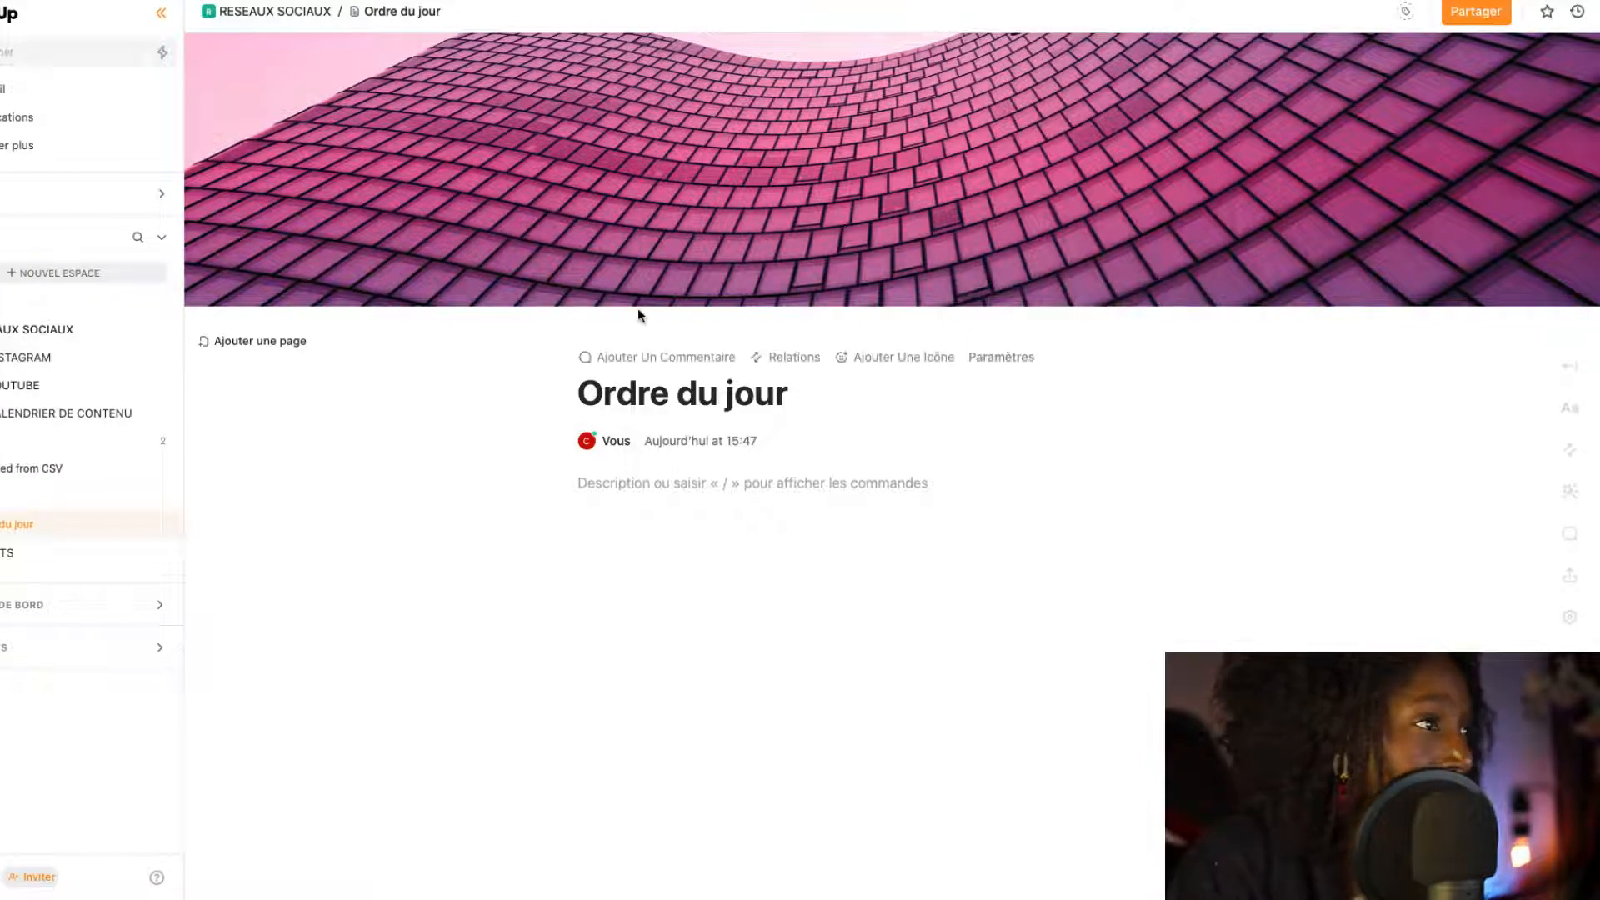
# Step: Show the page's comments and add an open-book icon above the document title
pyautogui.click(642, 358)
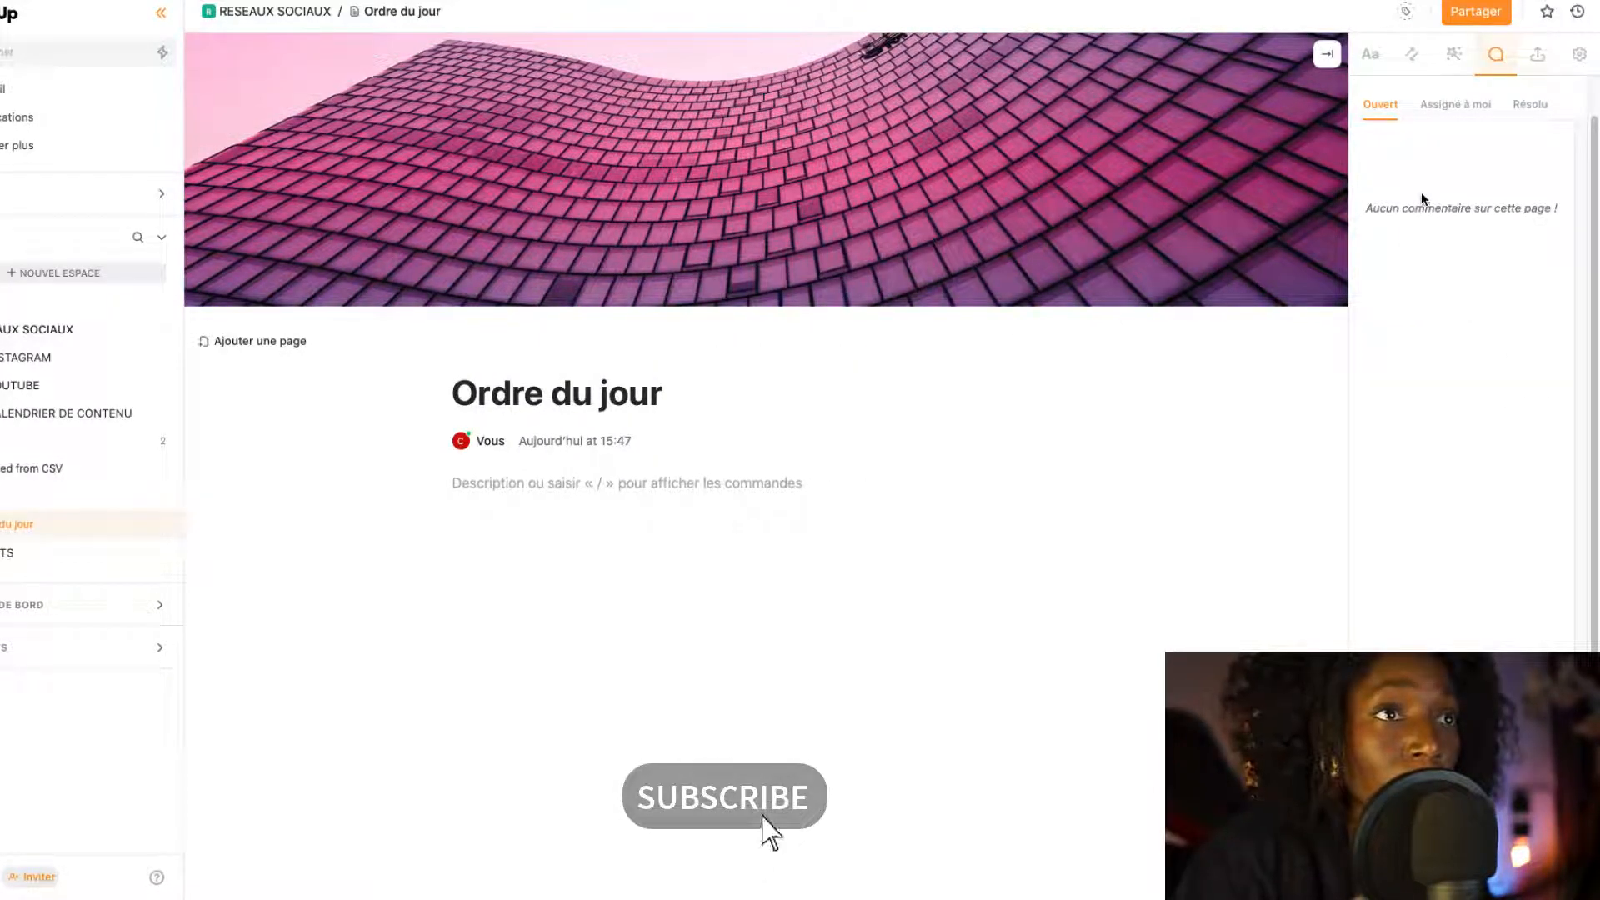
pyautogui.moveTo(528, 384)
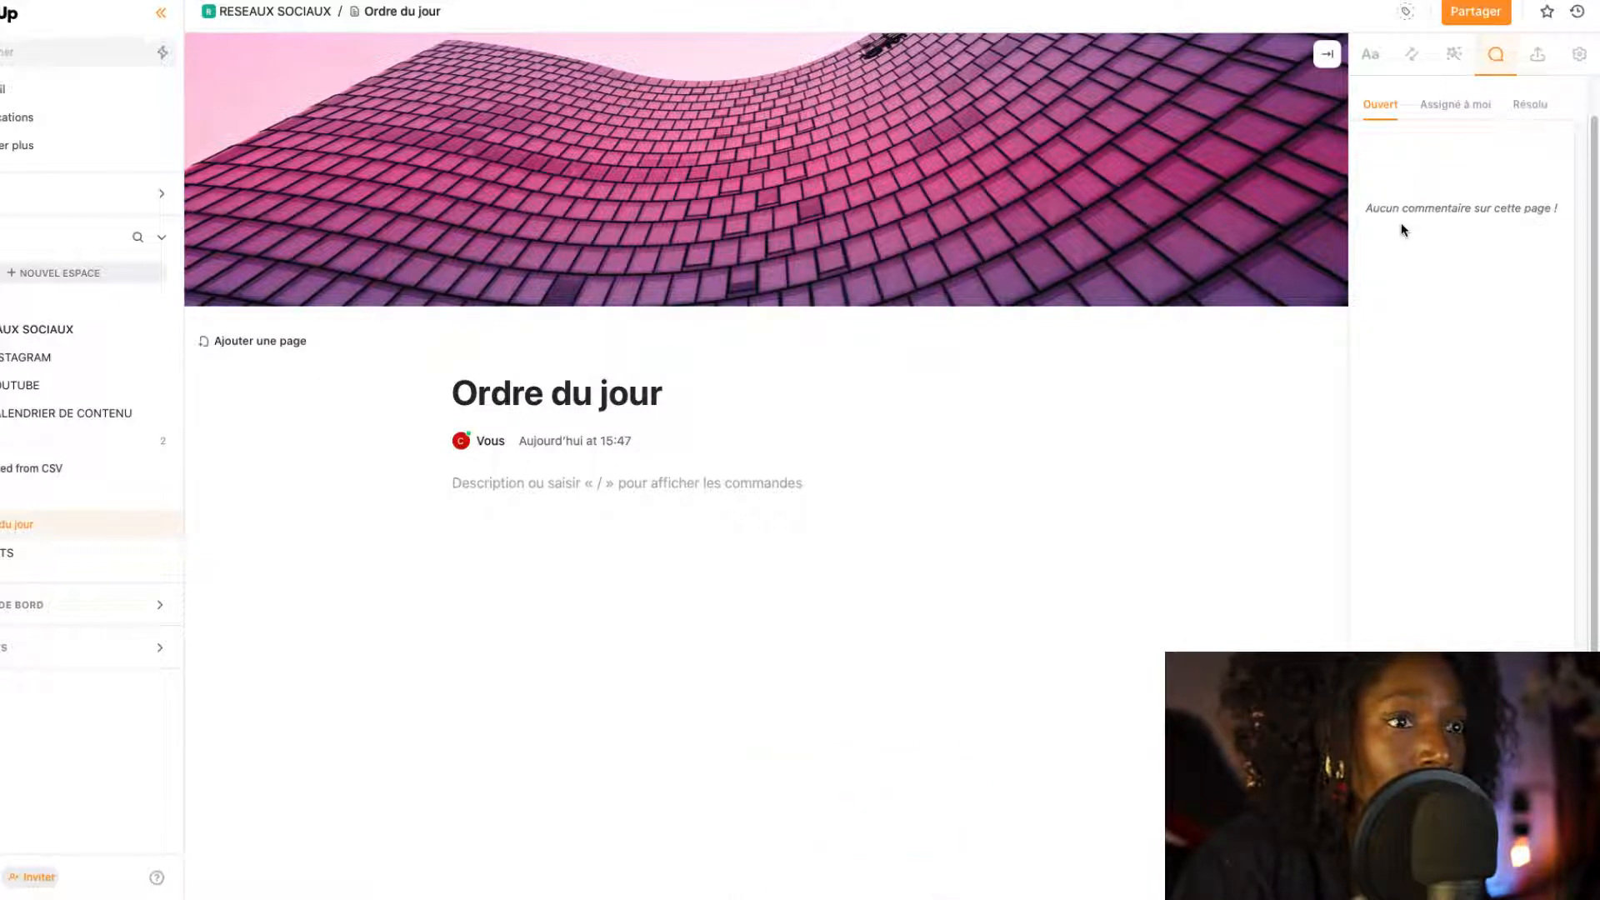
pyautogui.moveTo(947, 338)
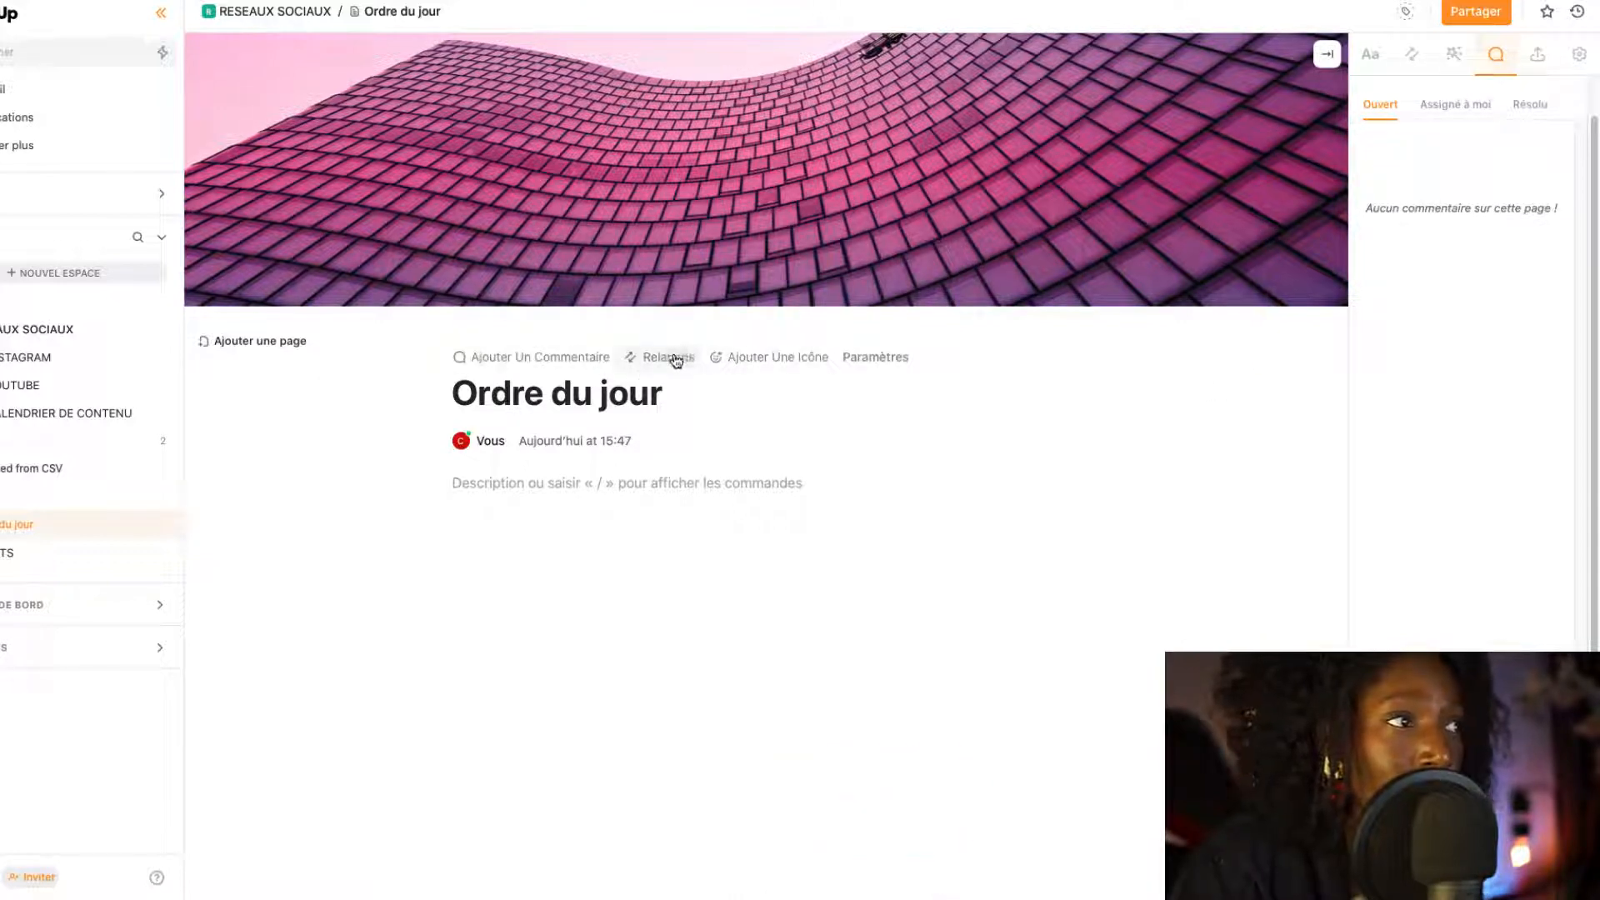
pyautogui.click(751, 359)
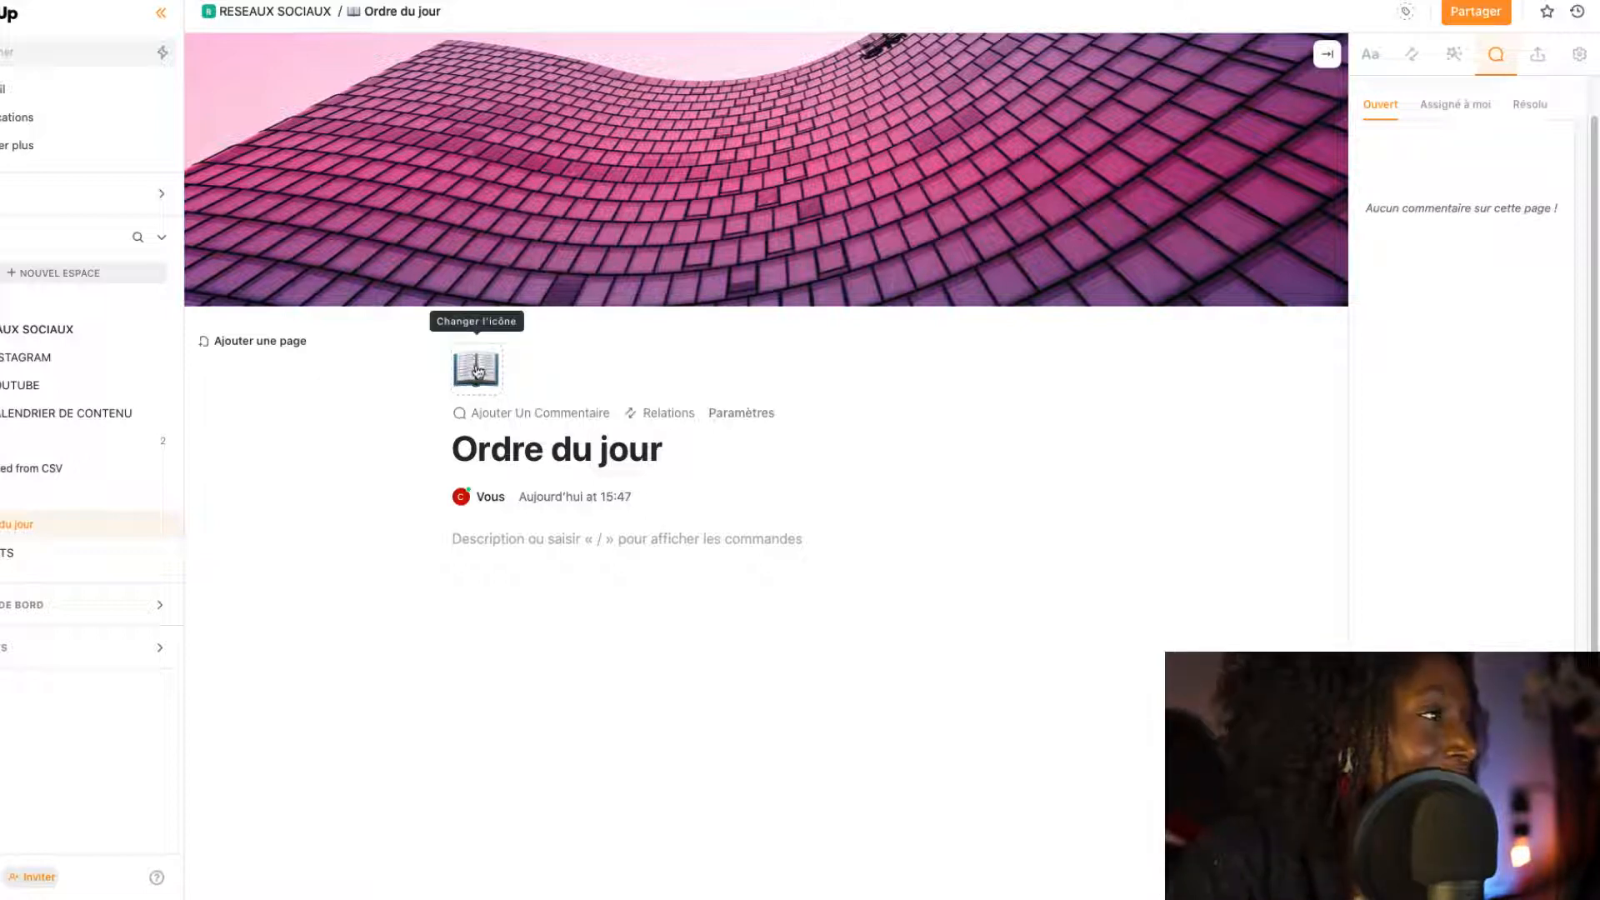
# Step: Open the page settings, try the Serif and Mono fonts, and return the page font to Sans
pyautogui.click(727, 415)
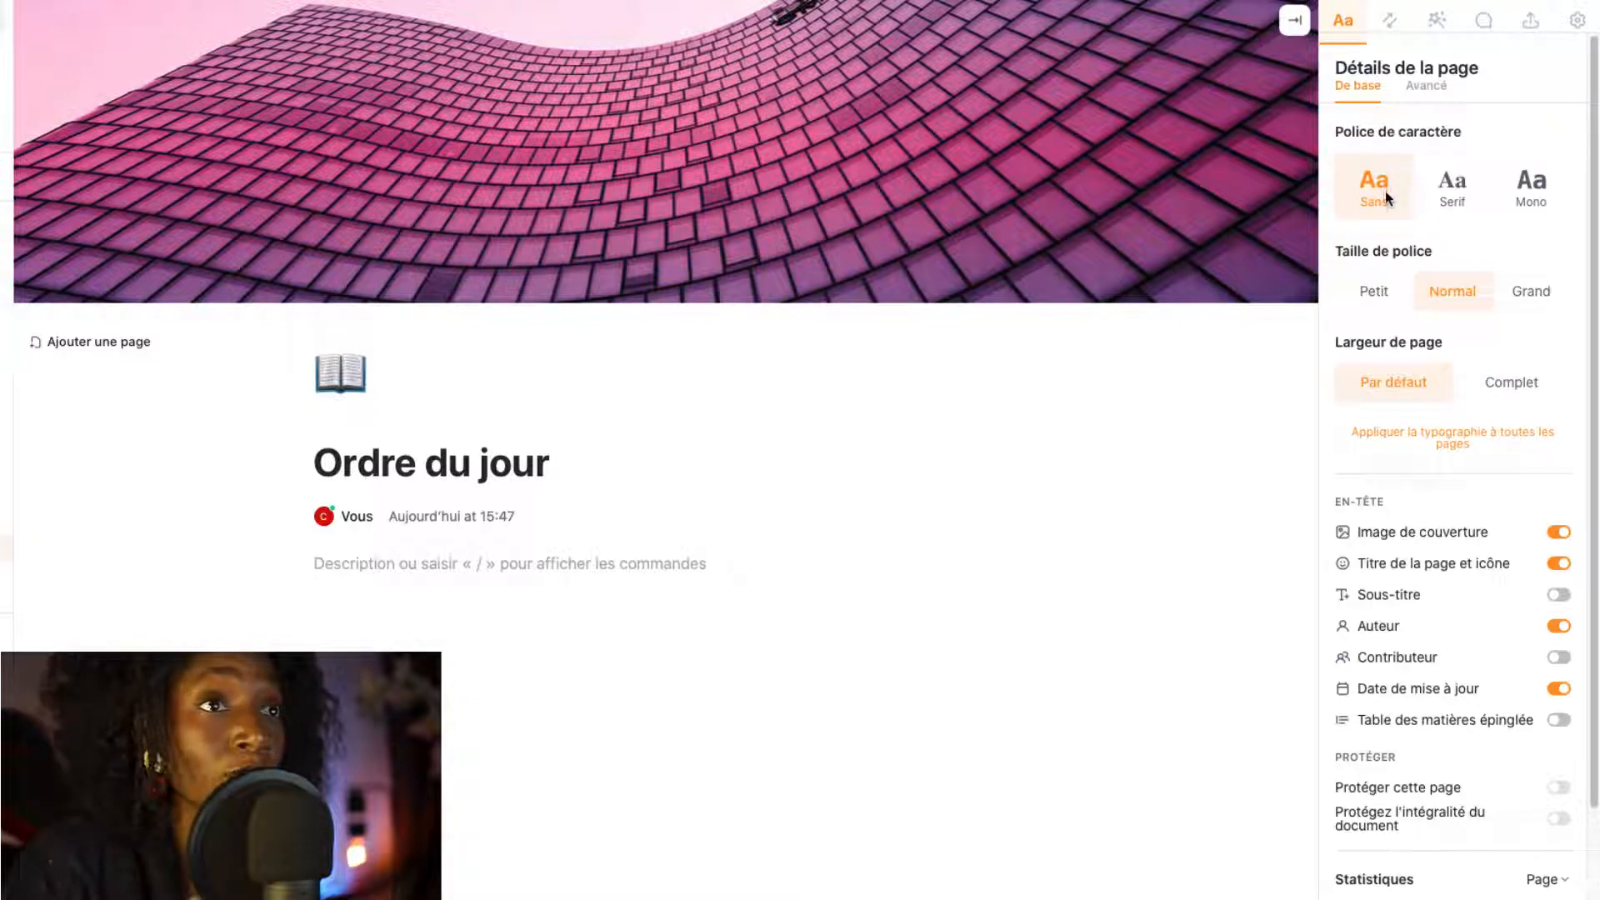
pyautogui.click(1489, 197)
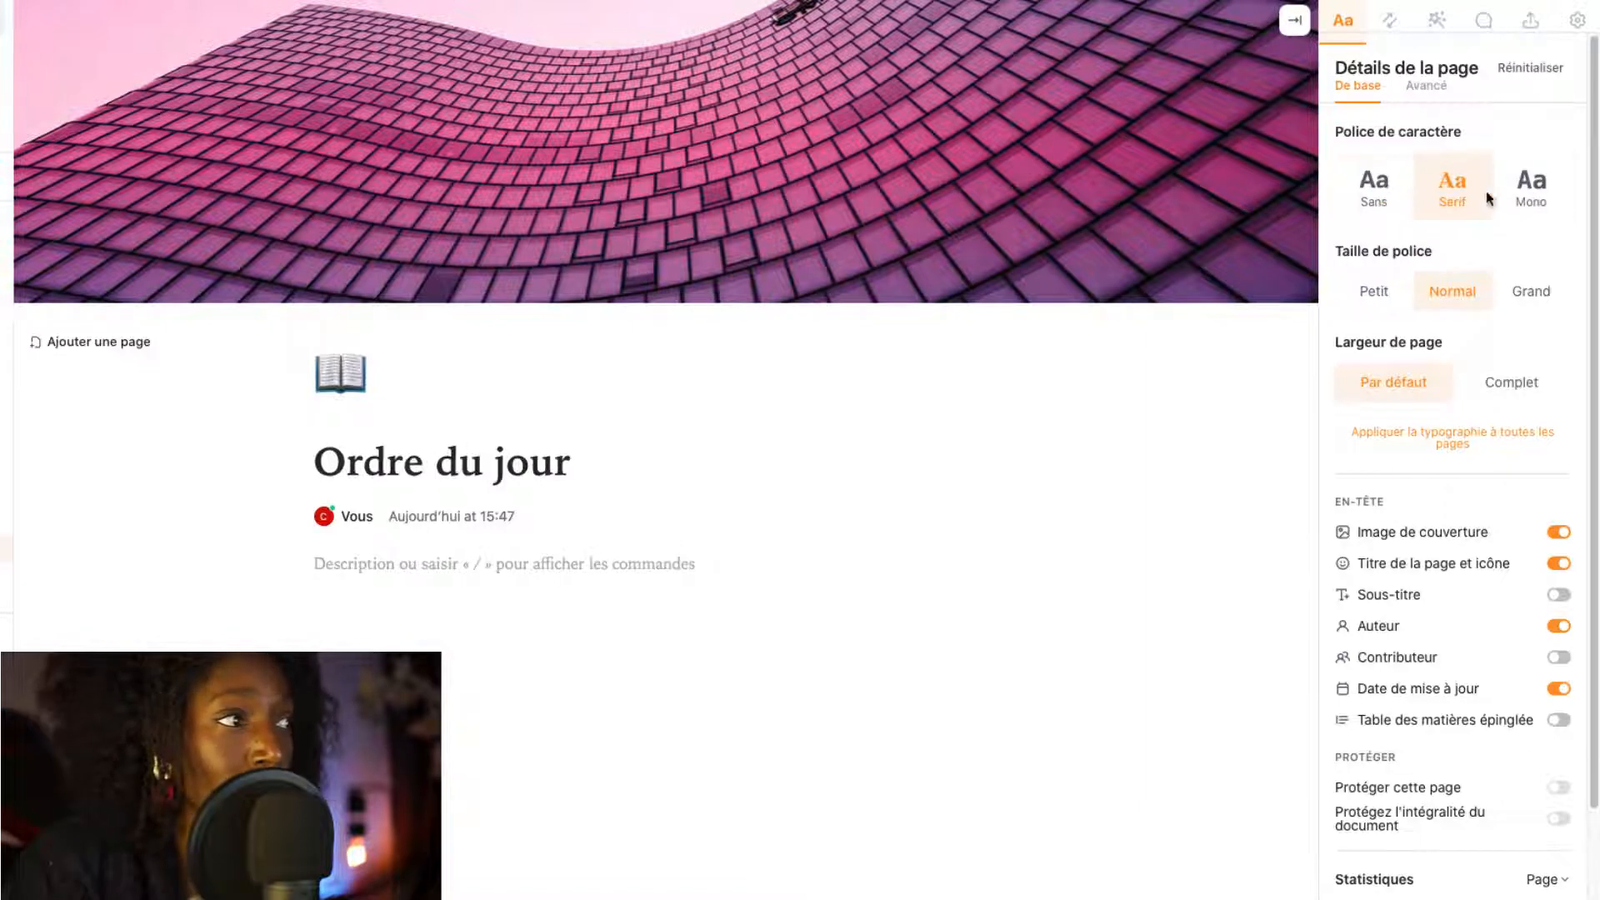
pyautogui.click(1367, 201)
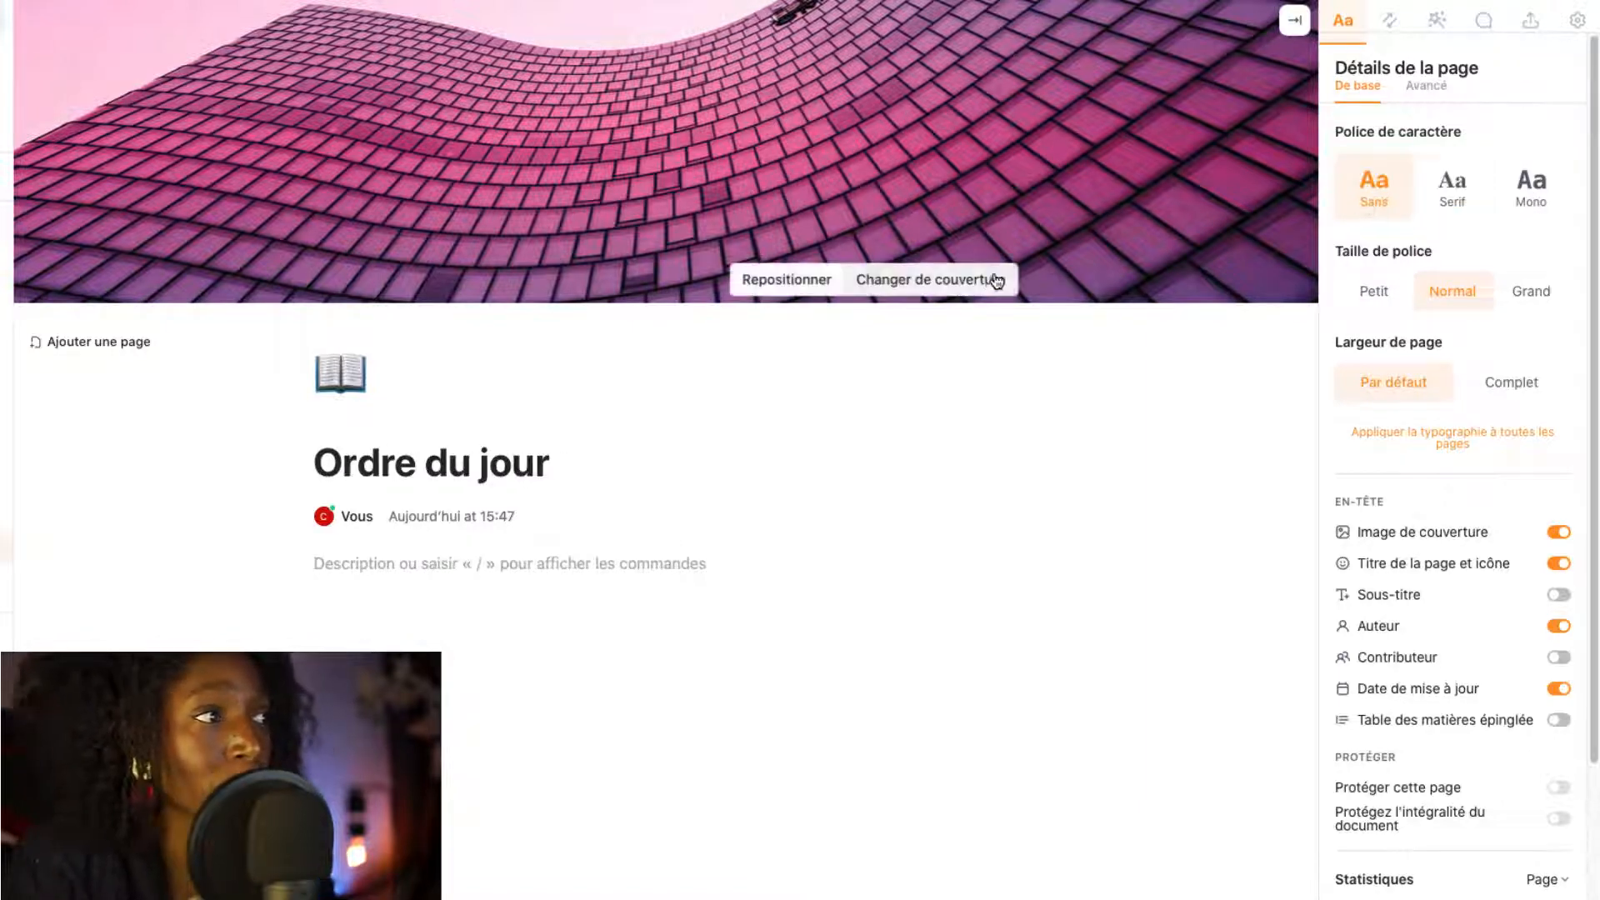
pyautogui.click(1454, 192)
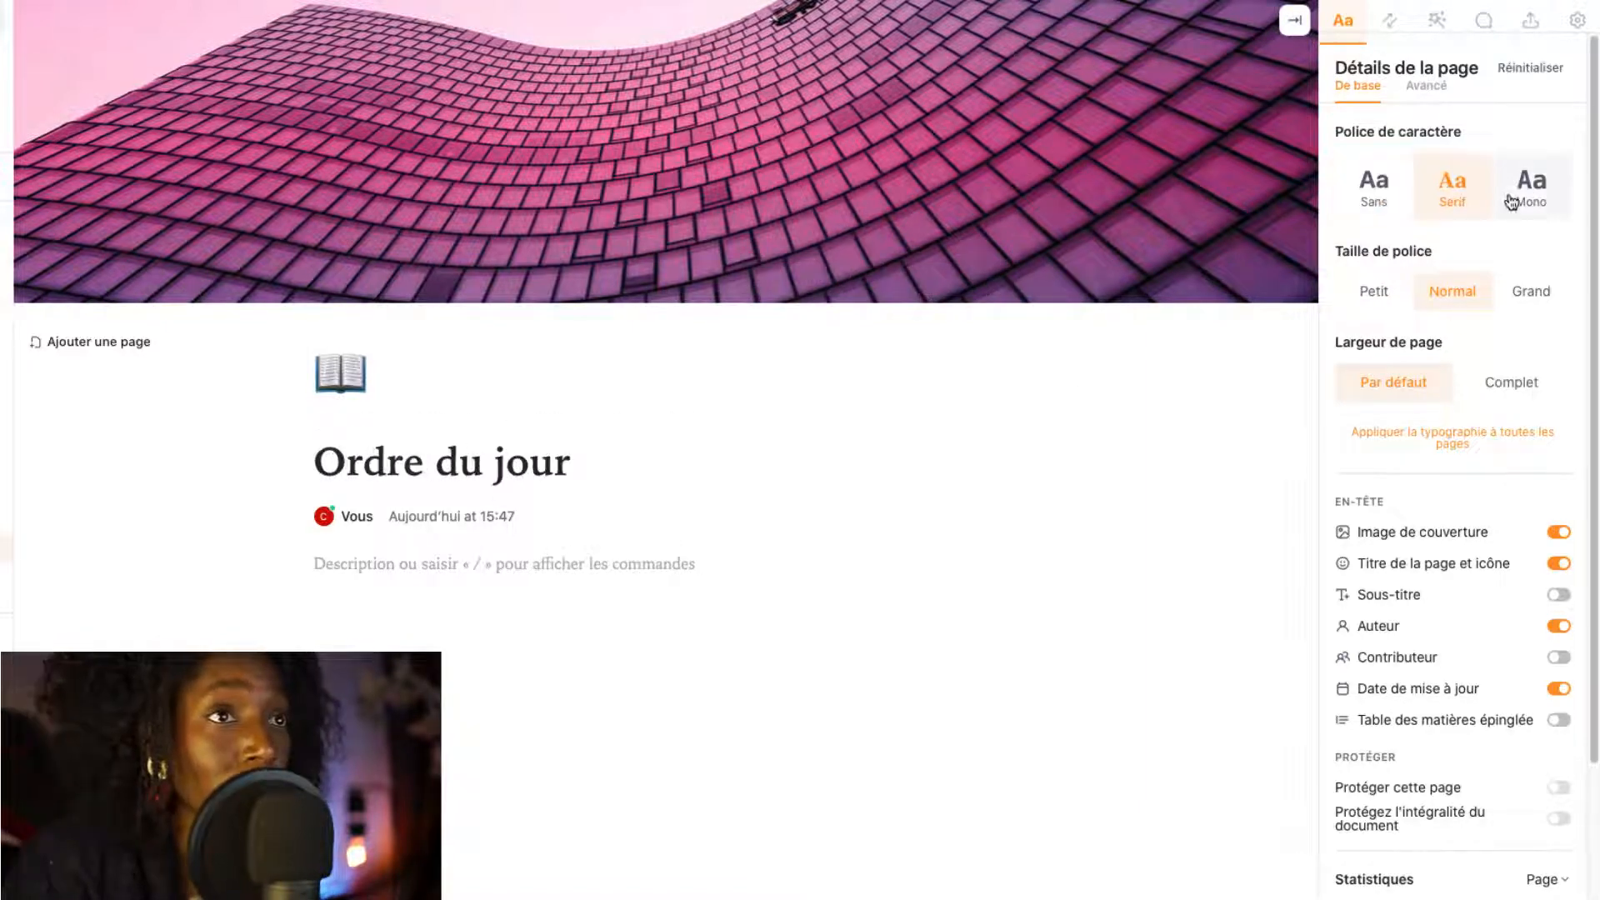
pyautogui.click(1532, 195)
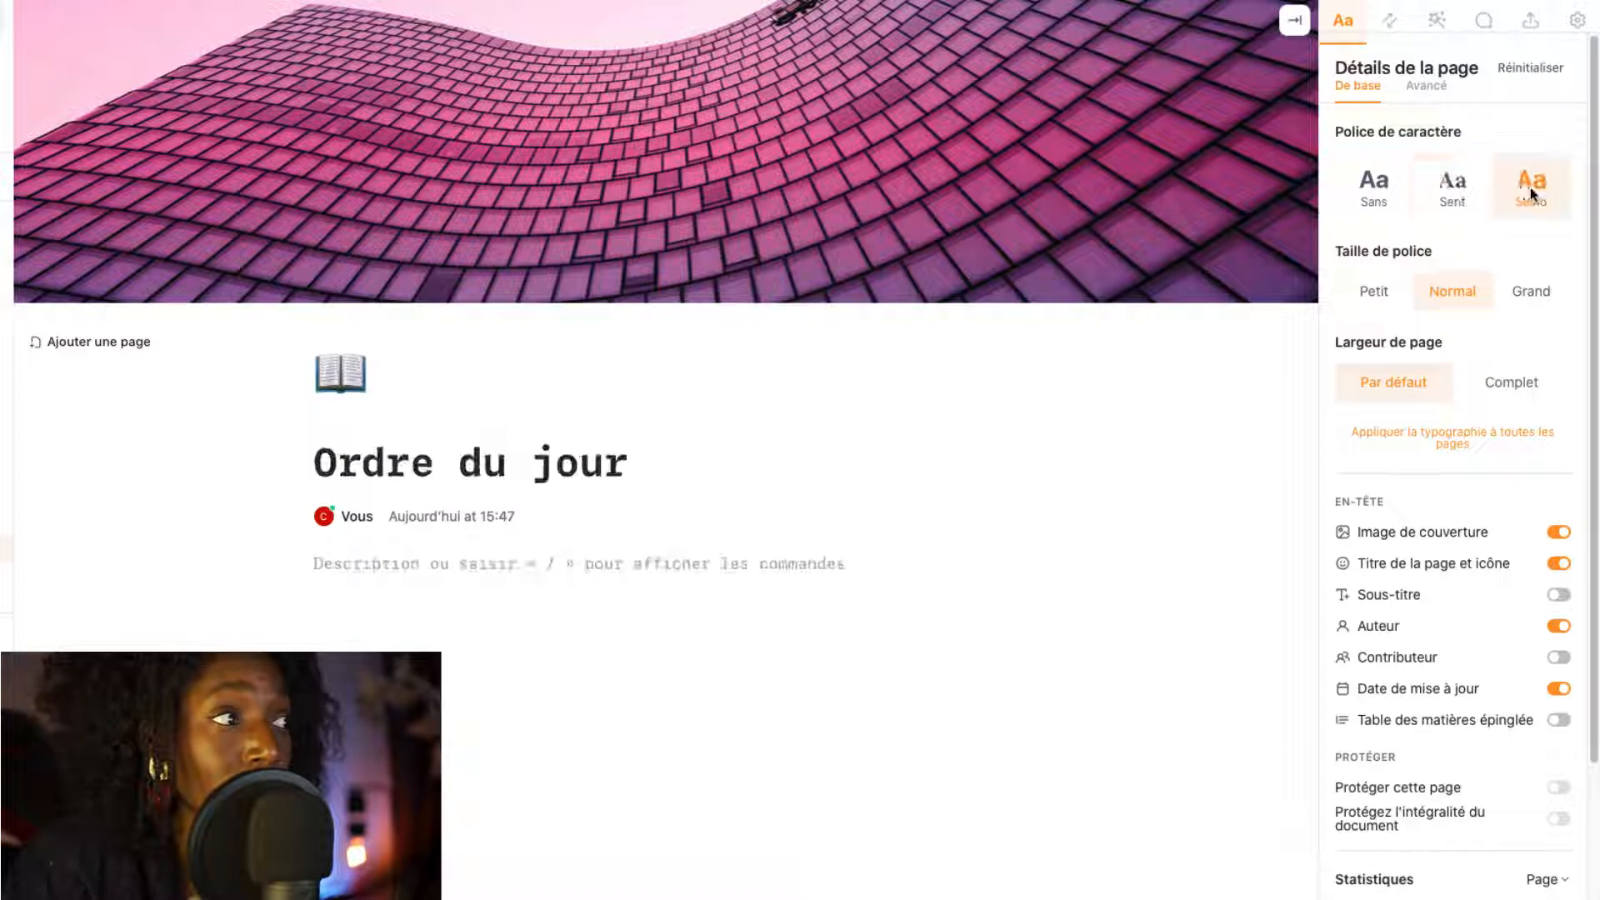
pyautogui.click(1374, 202)
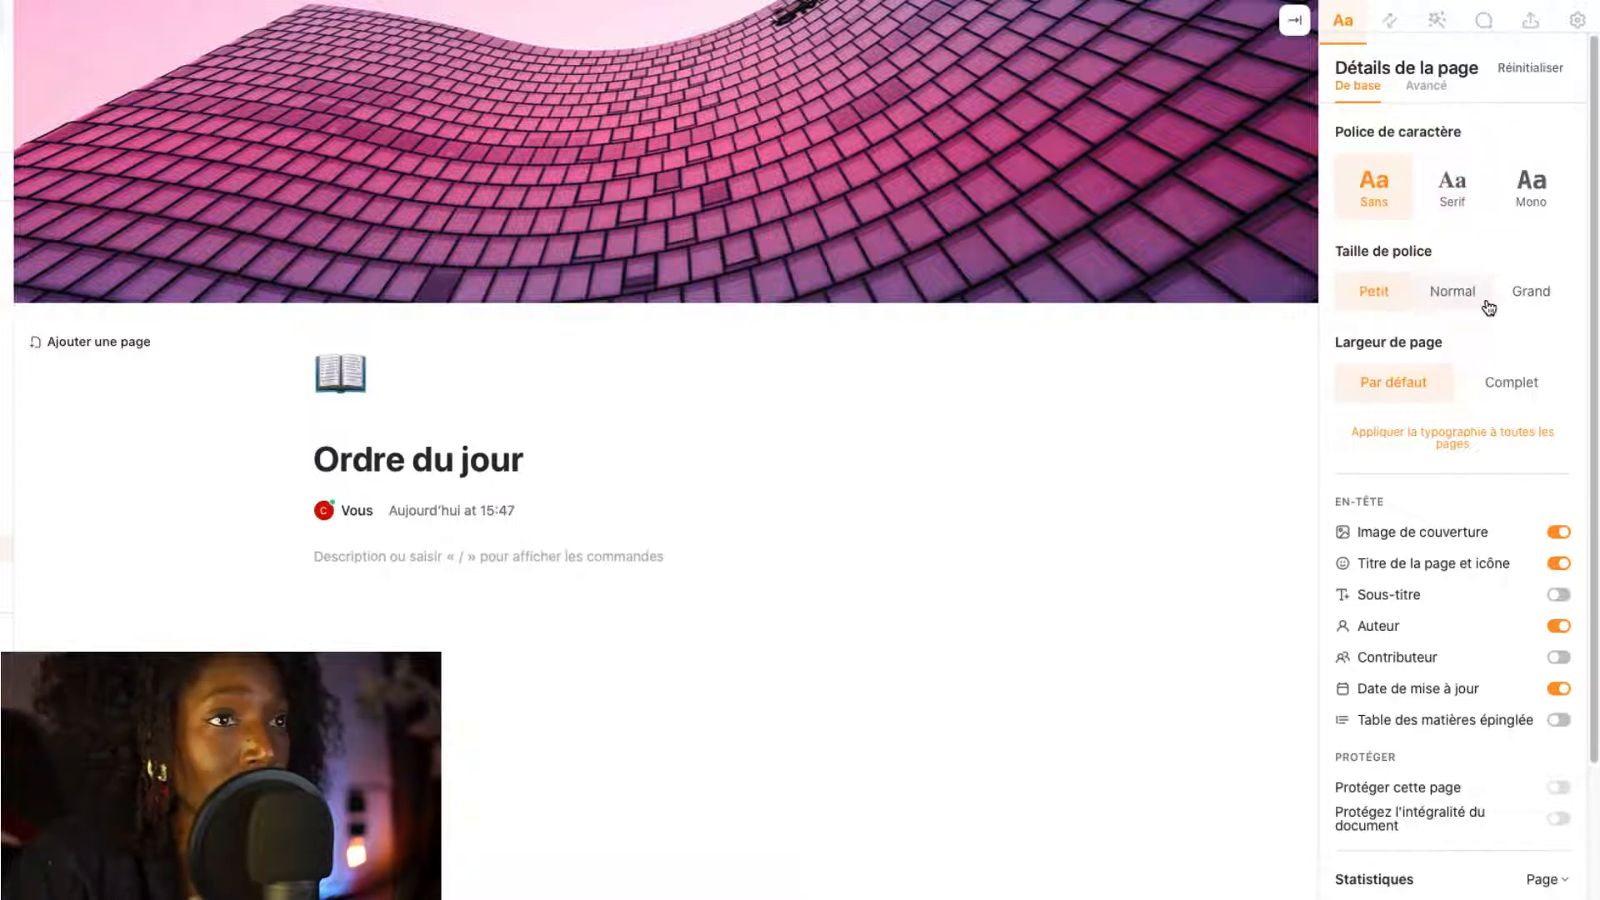
# Step: Set the font size to Grand and preview the Complet page width before restoring Par défaut
pyautogui.click(1533, 296)
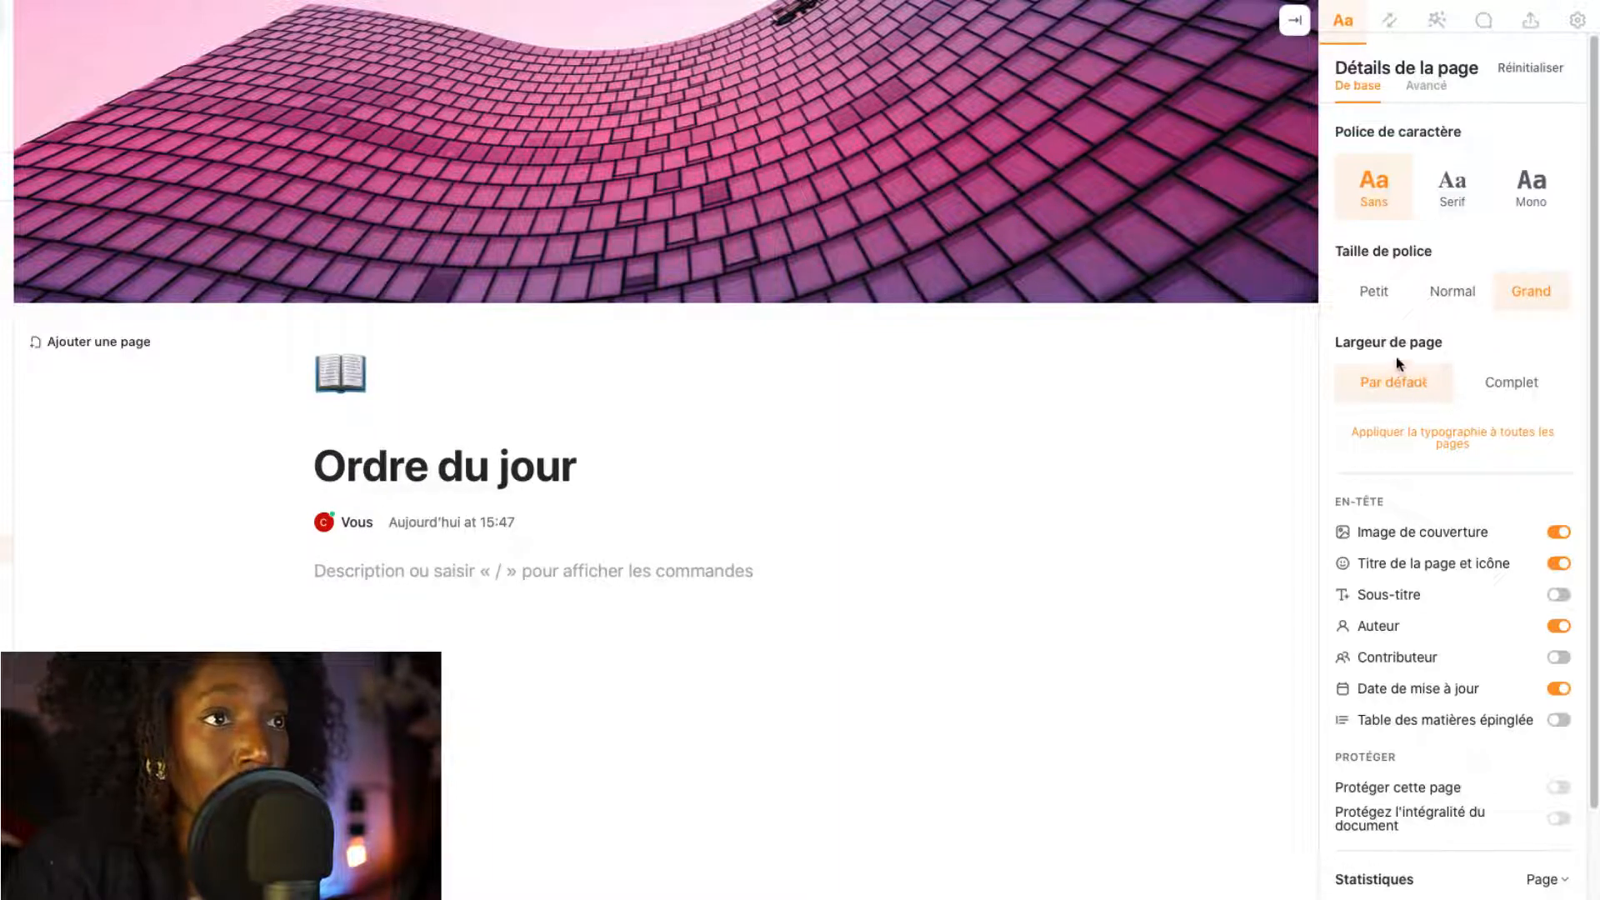
pyautogui.click(1538, 389)
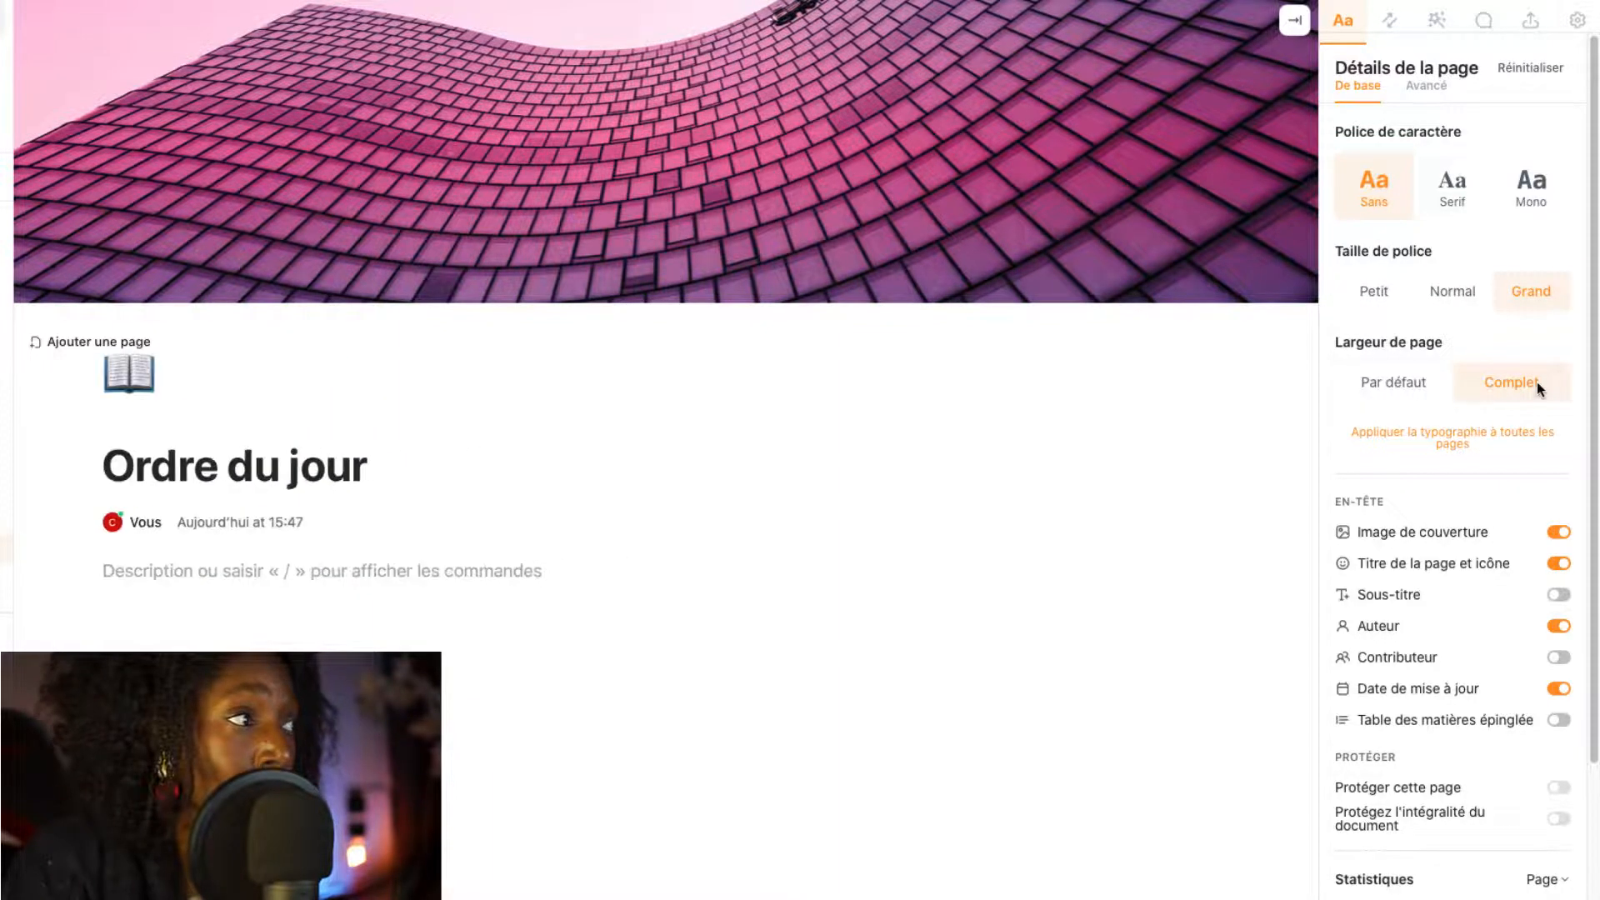
pyautogui.click(1408, 387)
# Step: Hide and restore the cover image, and preview the subtitle line in the header before turning it off again
pyautogui.scroll(-3, 1457, 467)
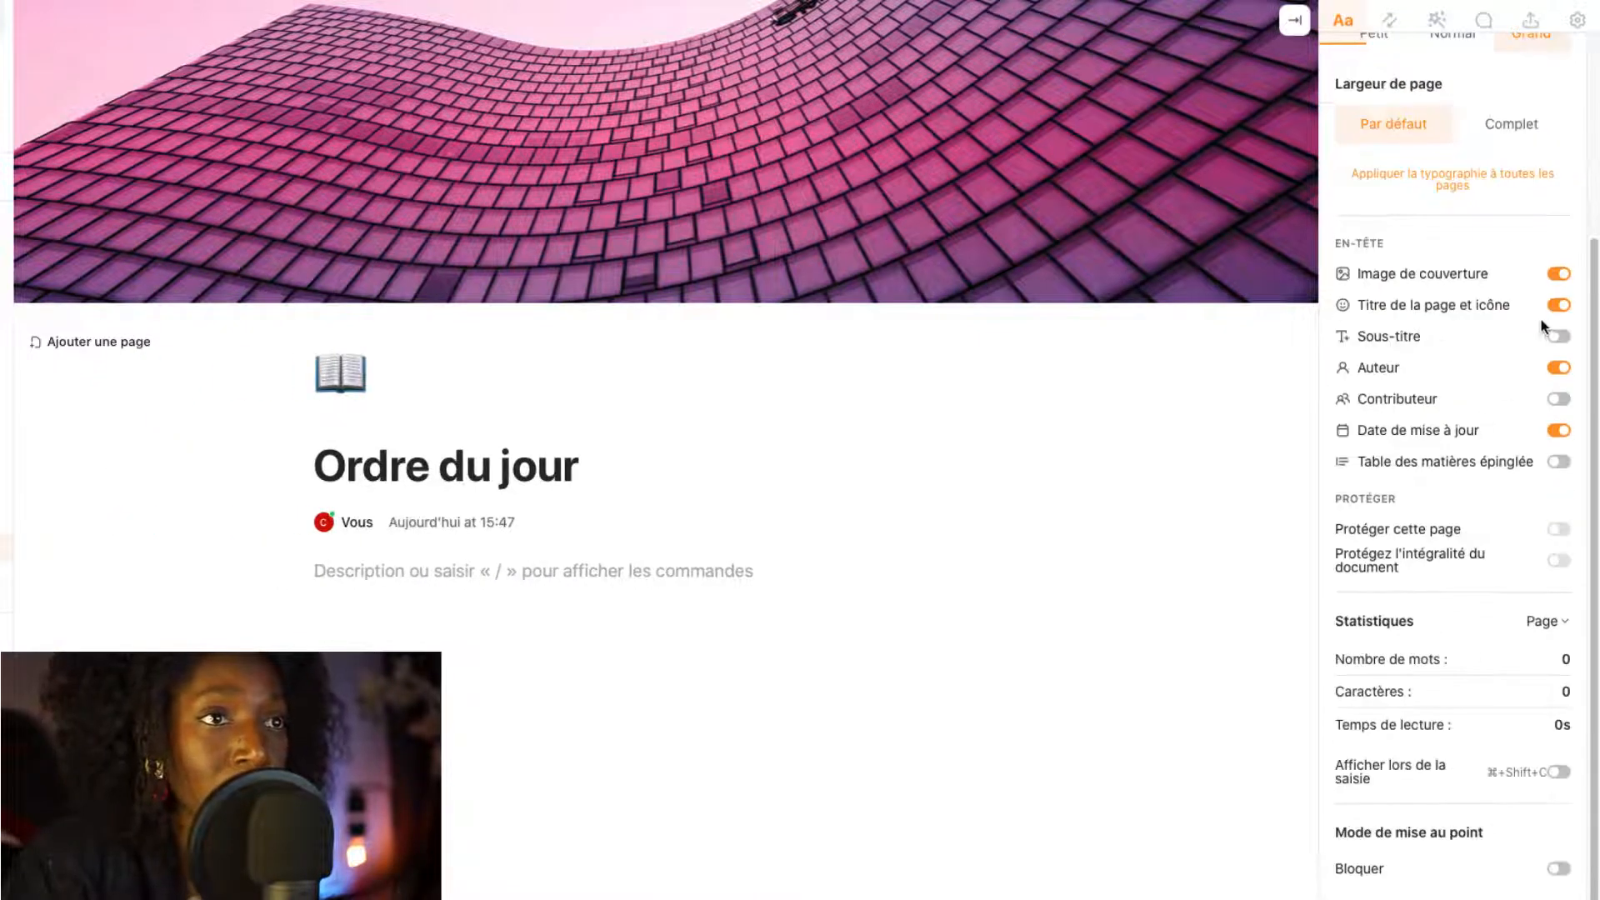
pyautogui.click(1561, 275)
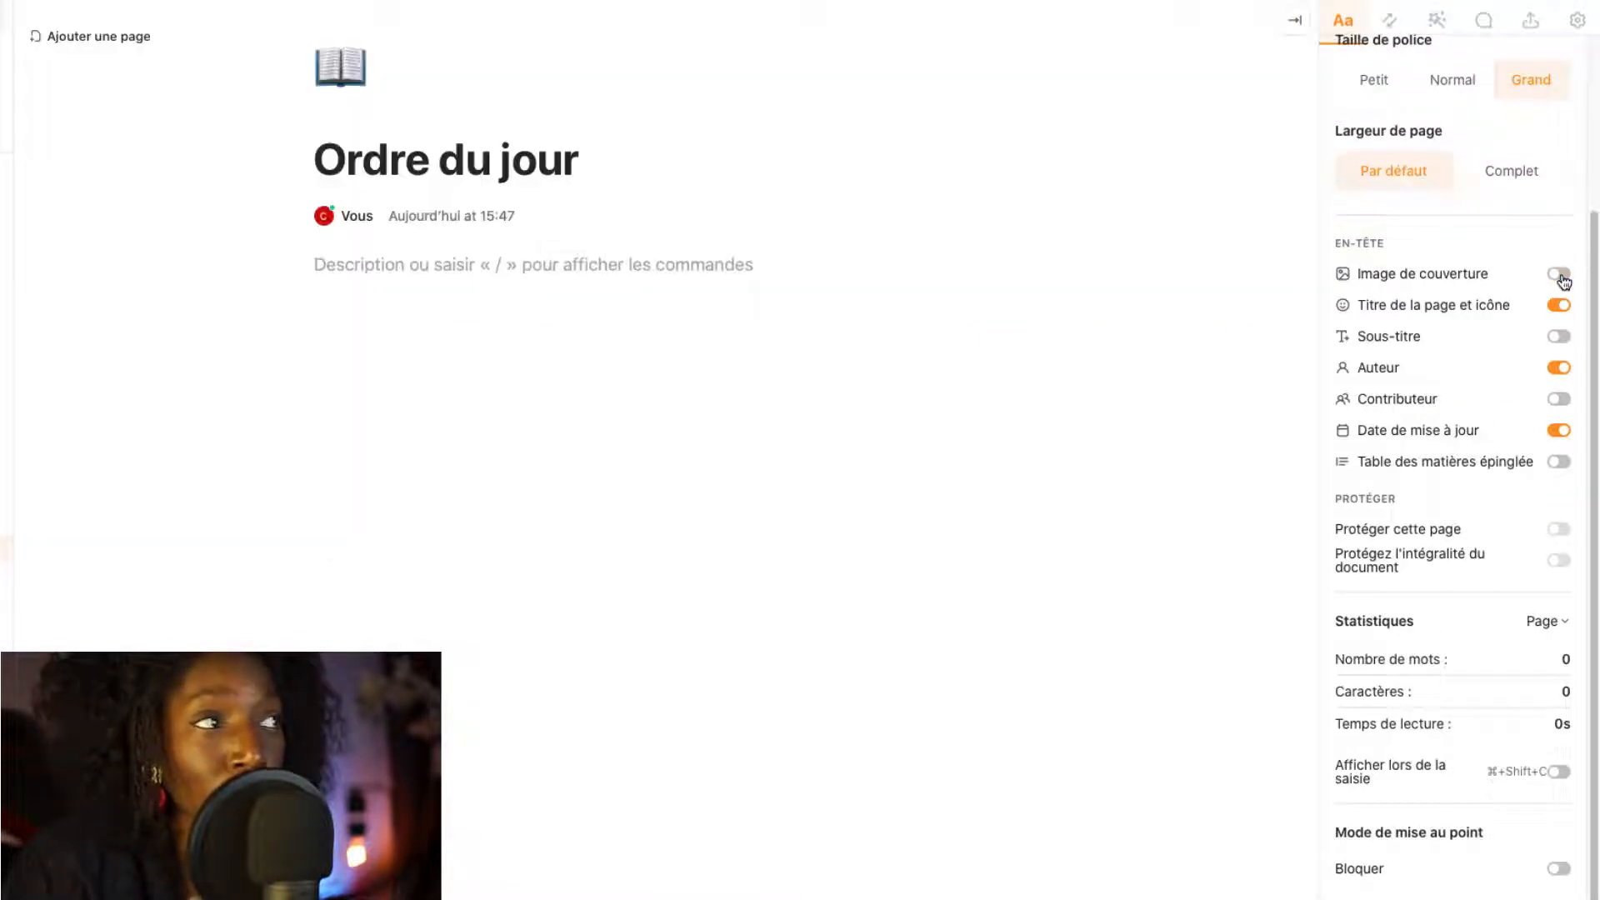
pyautogui.click(1560, 276)
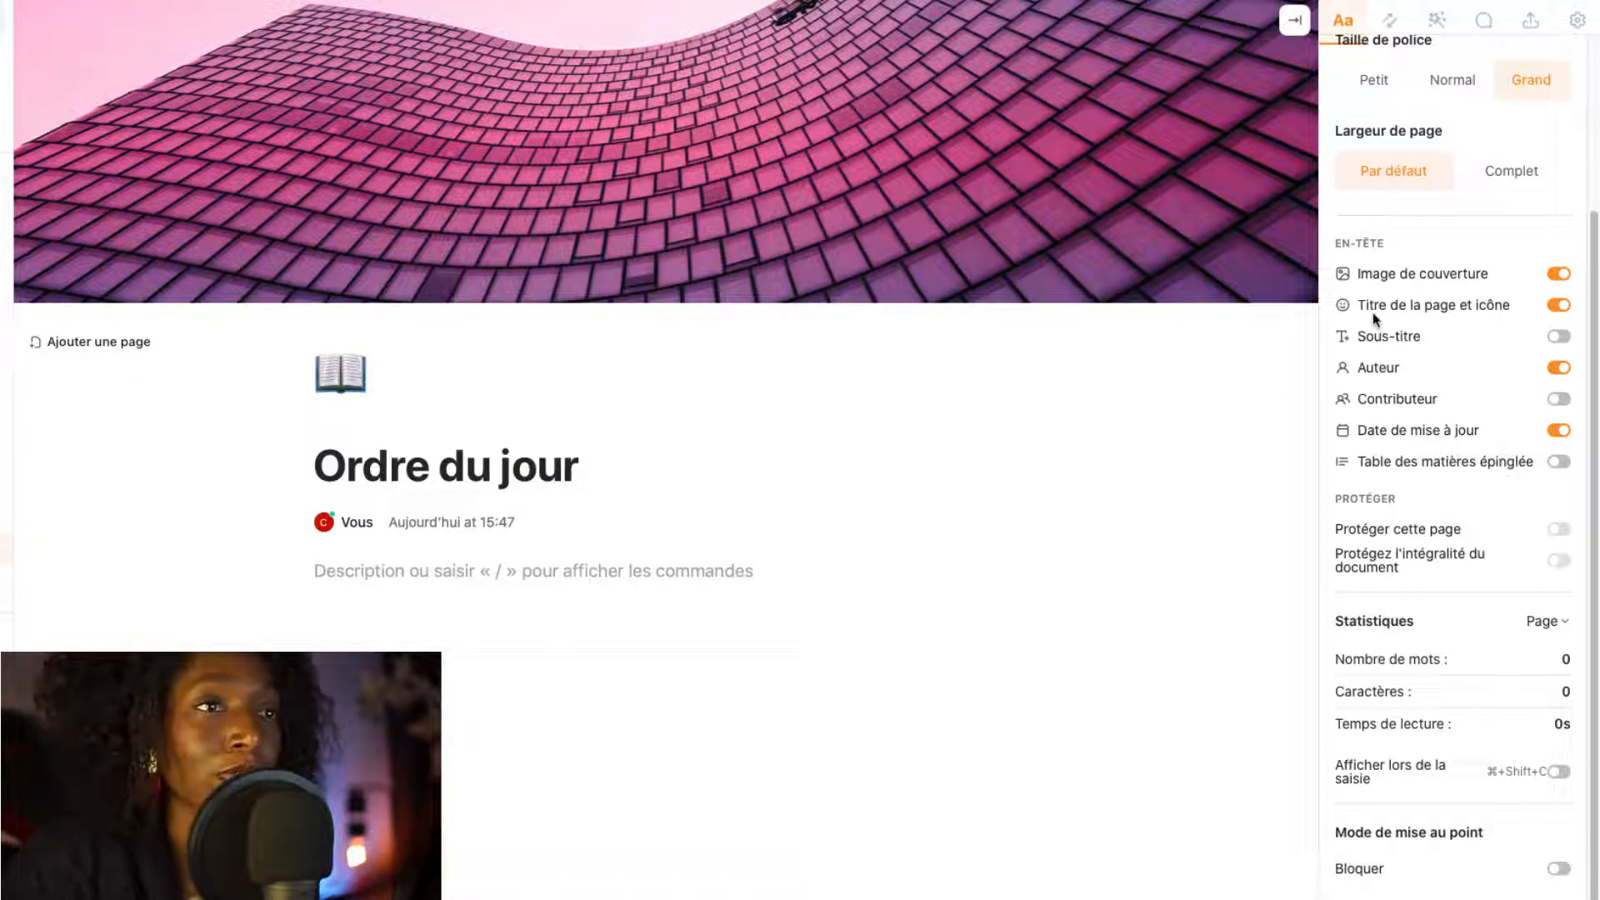
pyautogui.click(1560, 337)
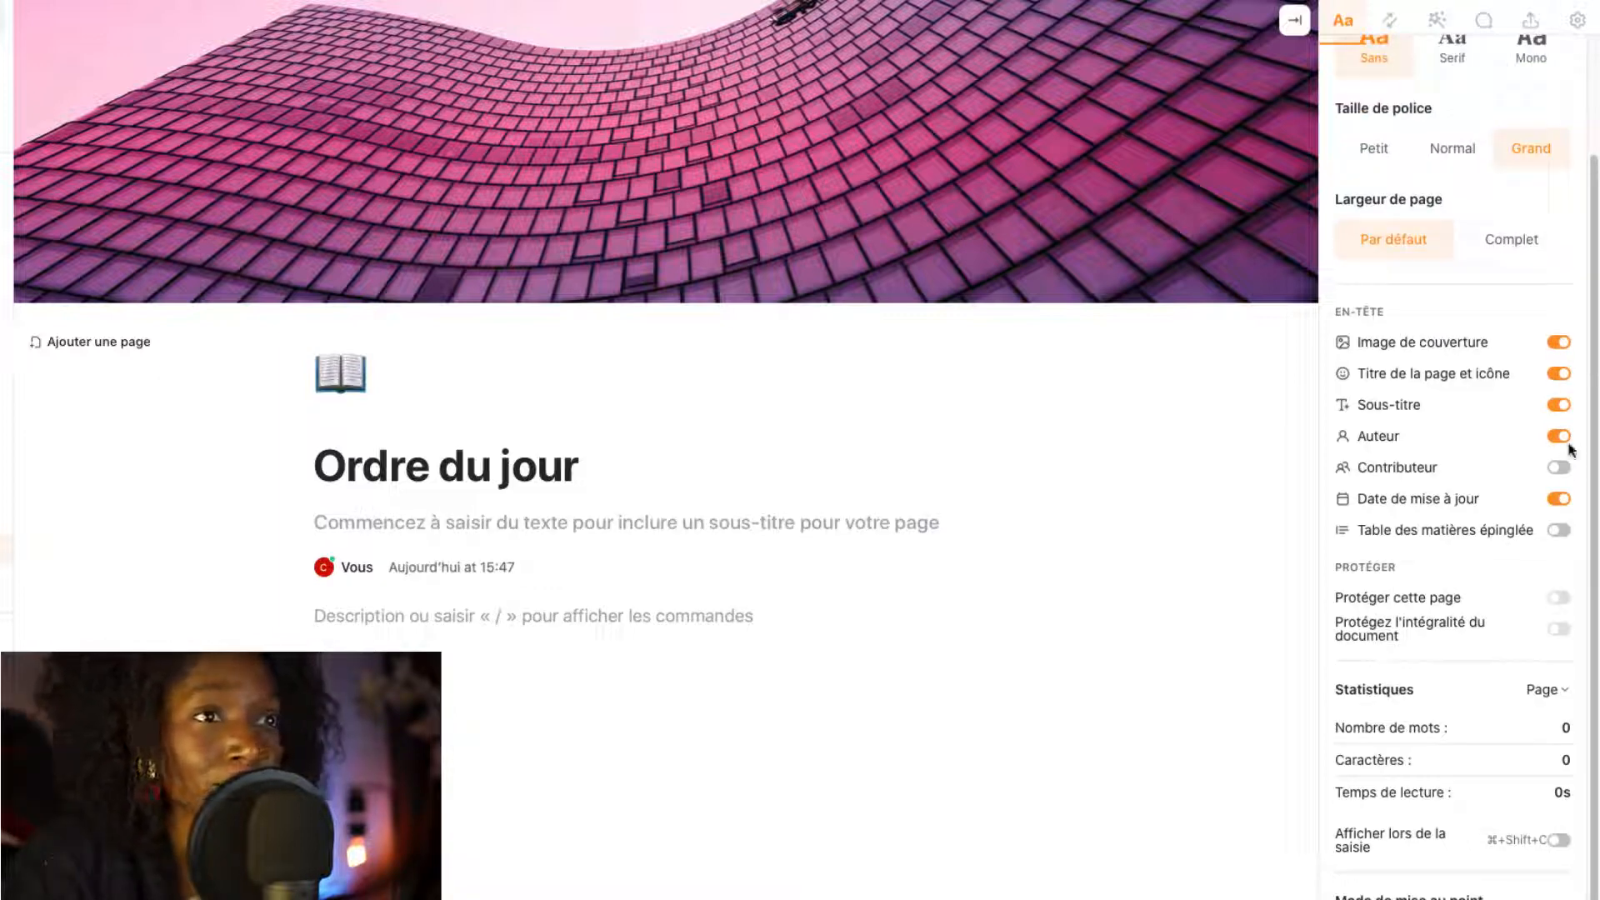
pyautogui.click(1561, 406)
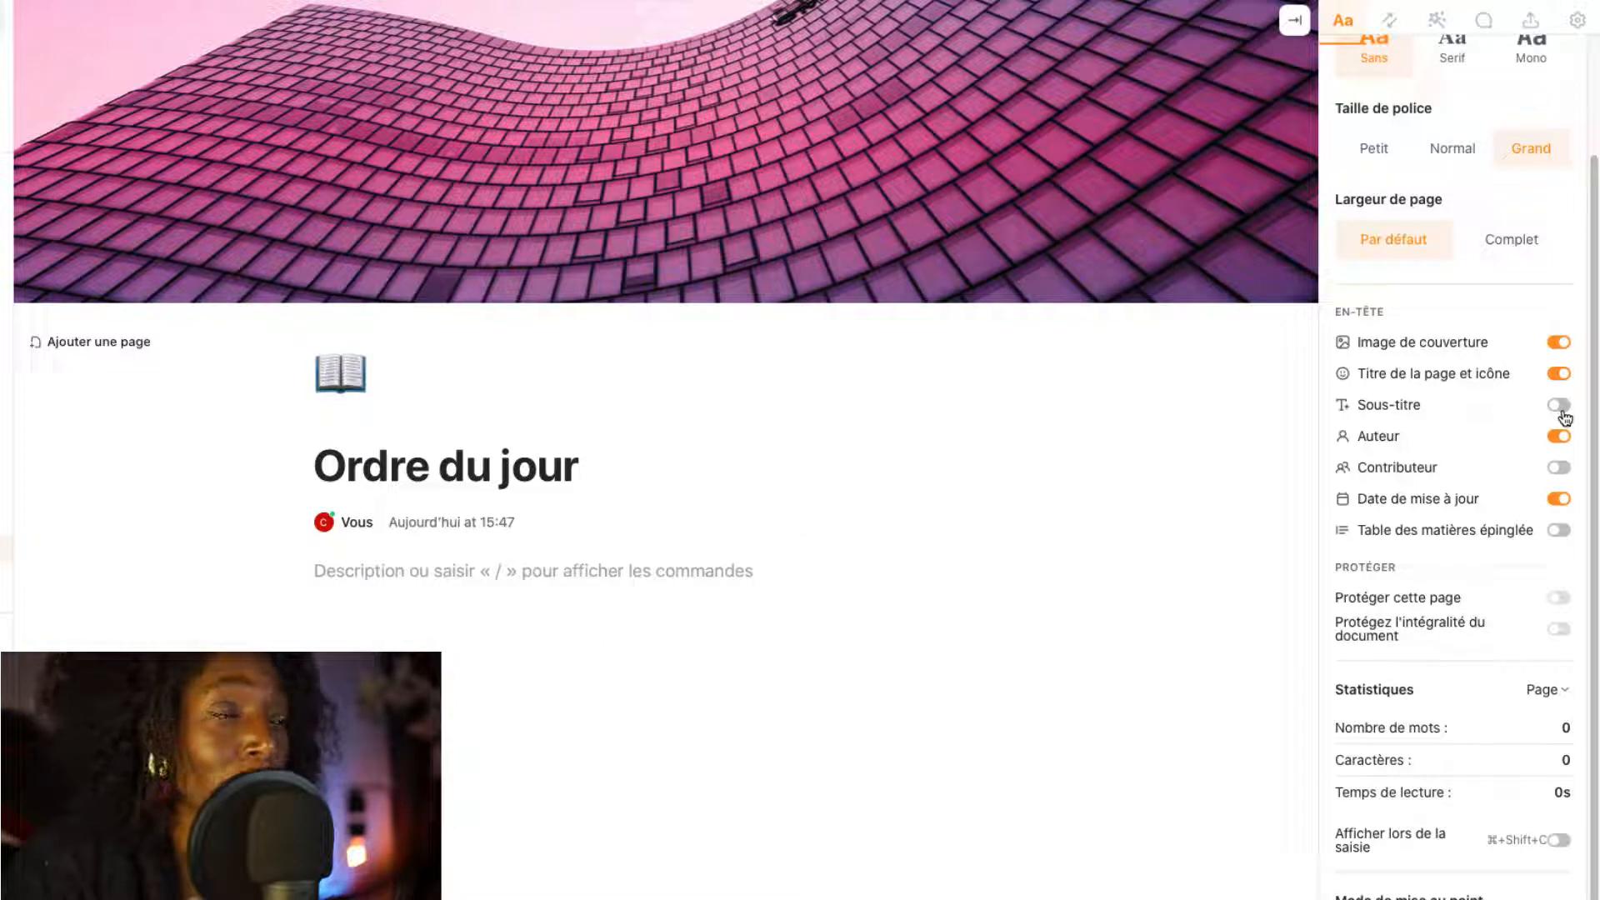
# Step: Hide the author in the page header and show it again
pyautogui.scroll(-1, 1490, 469)
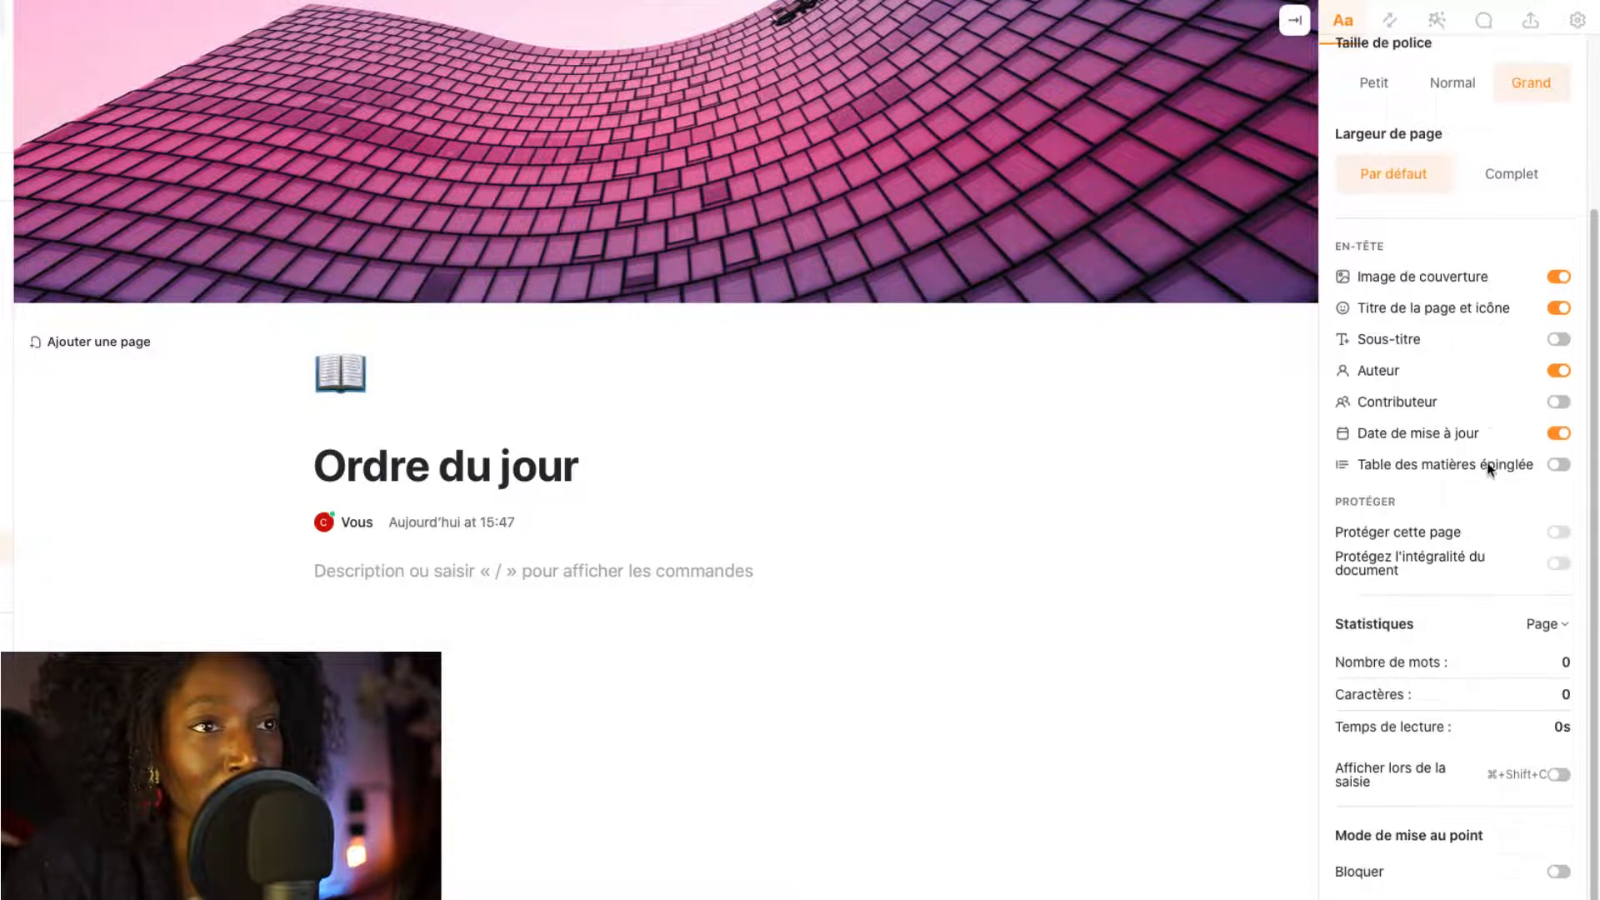
pyautogui.click(1561, 372)
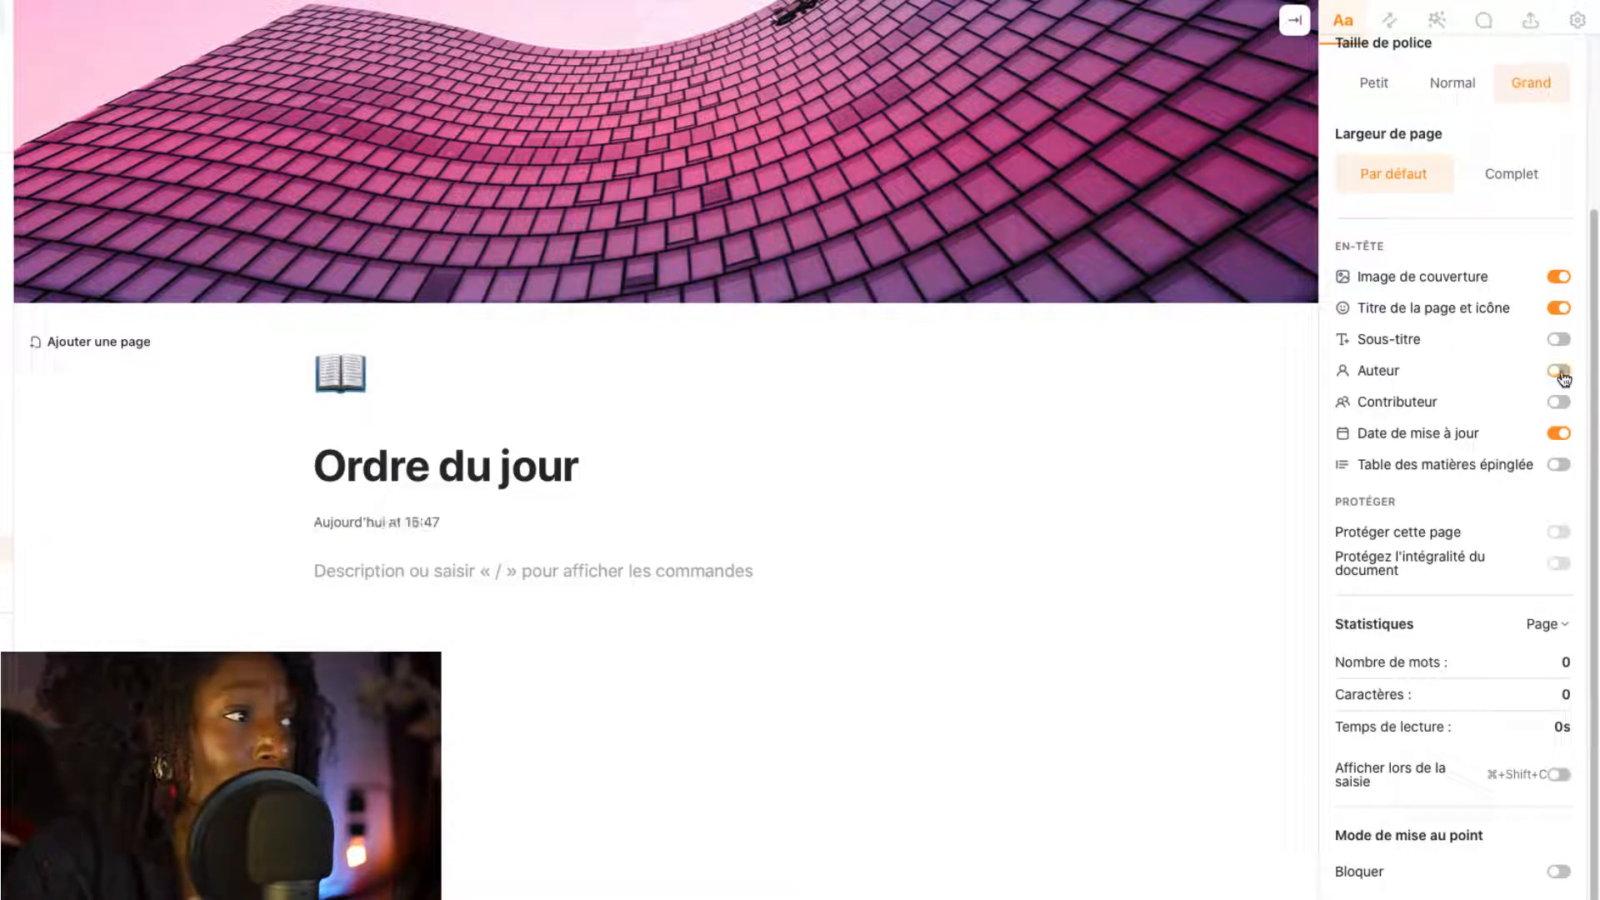
pyautogui.click(1561, 372)
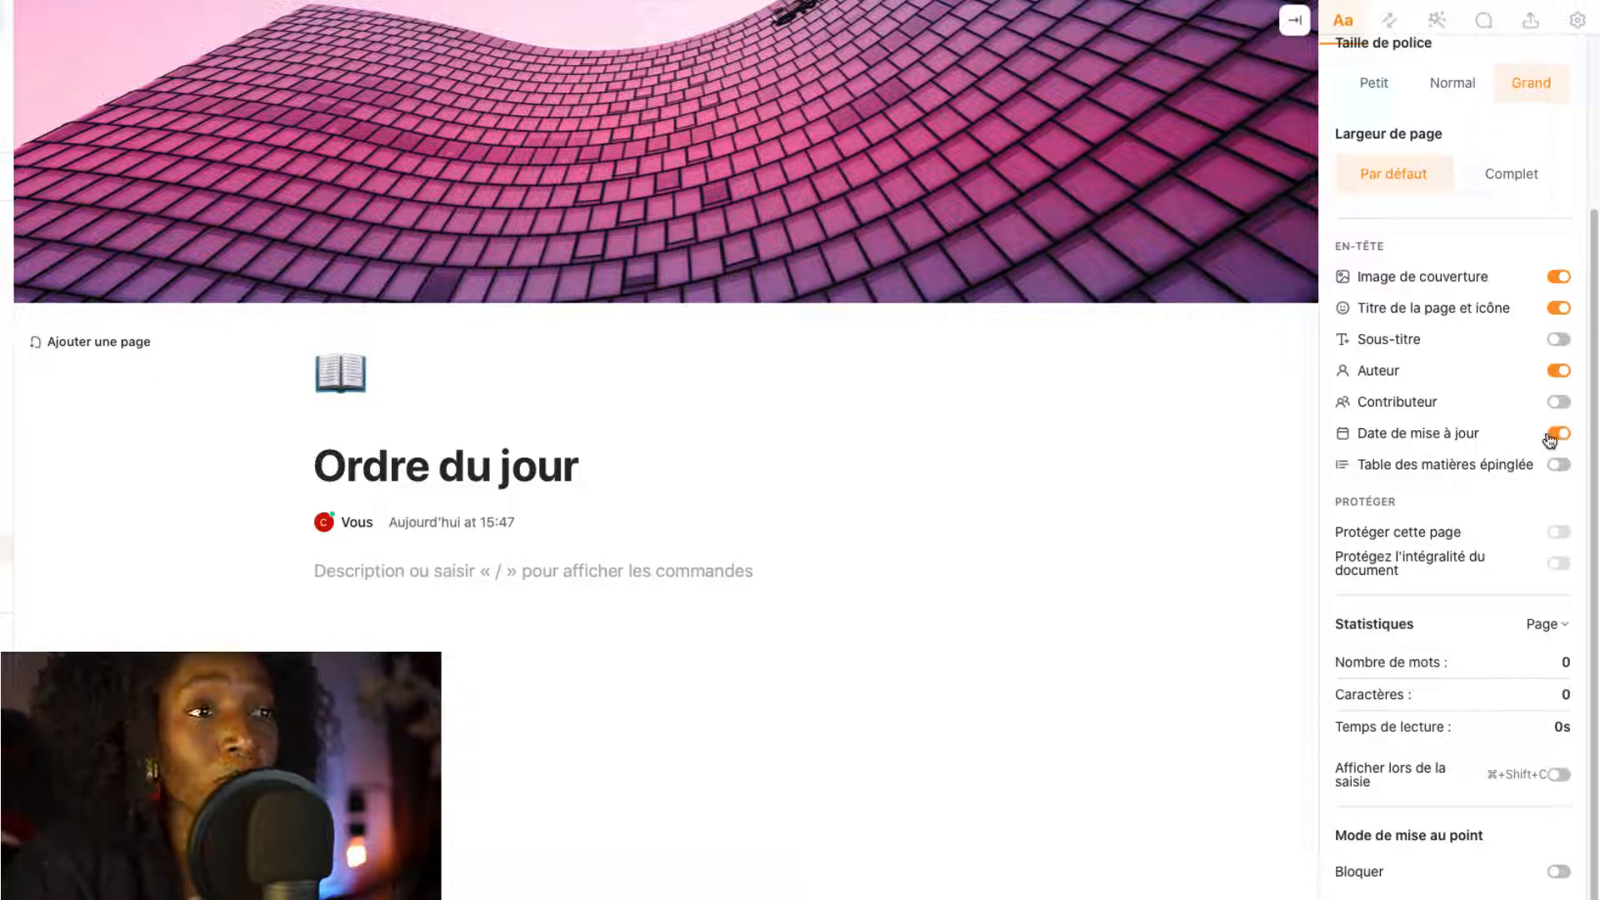
# Step: Enable the pinned table of contents for the page and review the remaining protection and statistics options
pyautogui.scroll(-1, 1546, 446)
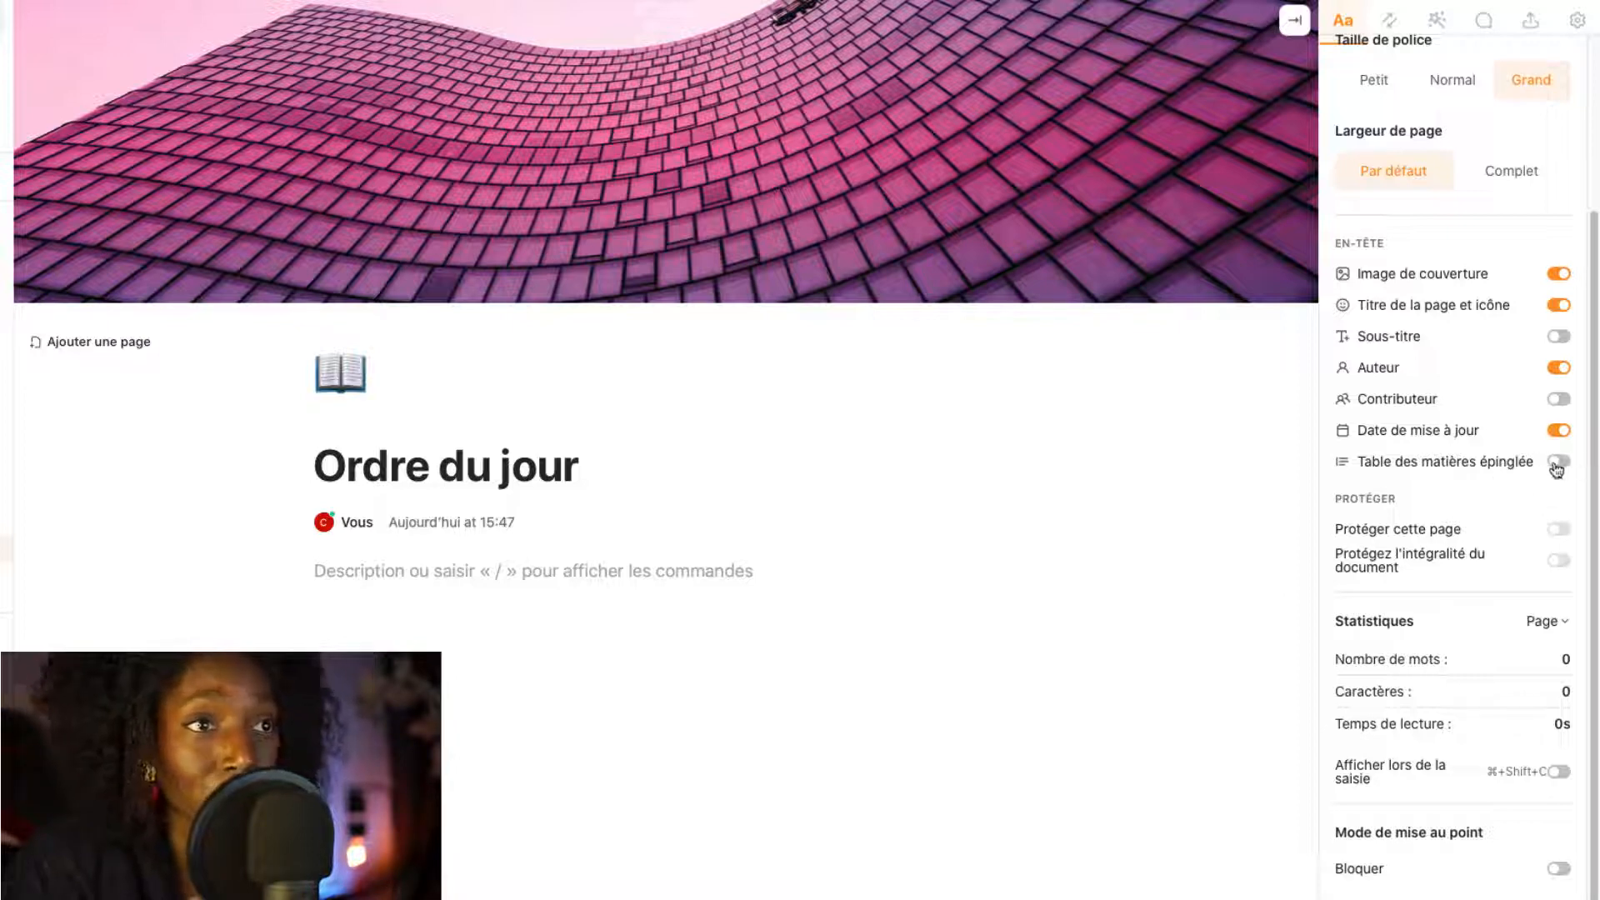
pyautogui.click(1558, 462)
pyautogui.scroll(2, 1550, 466)
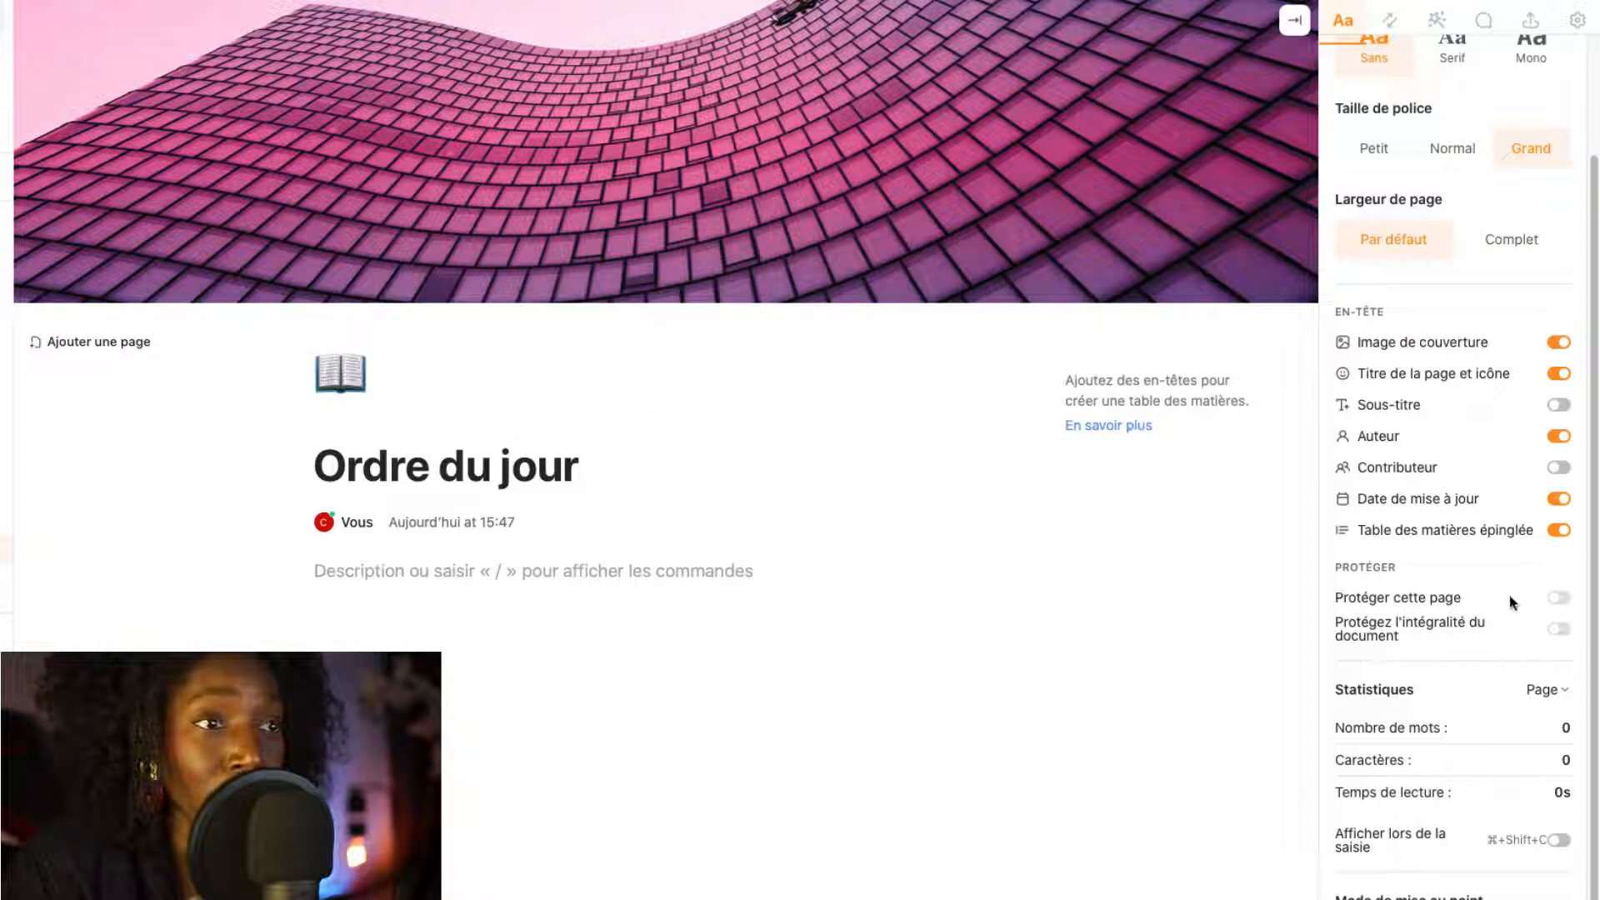
pyautogui.scroll(-2, 1512, 603)
pyautogui.moveTo(1421, 542)
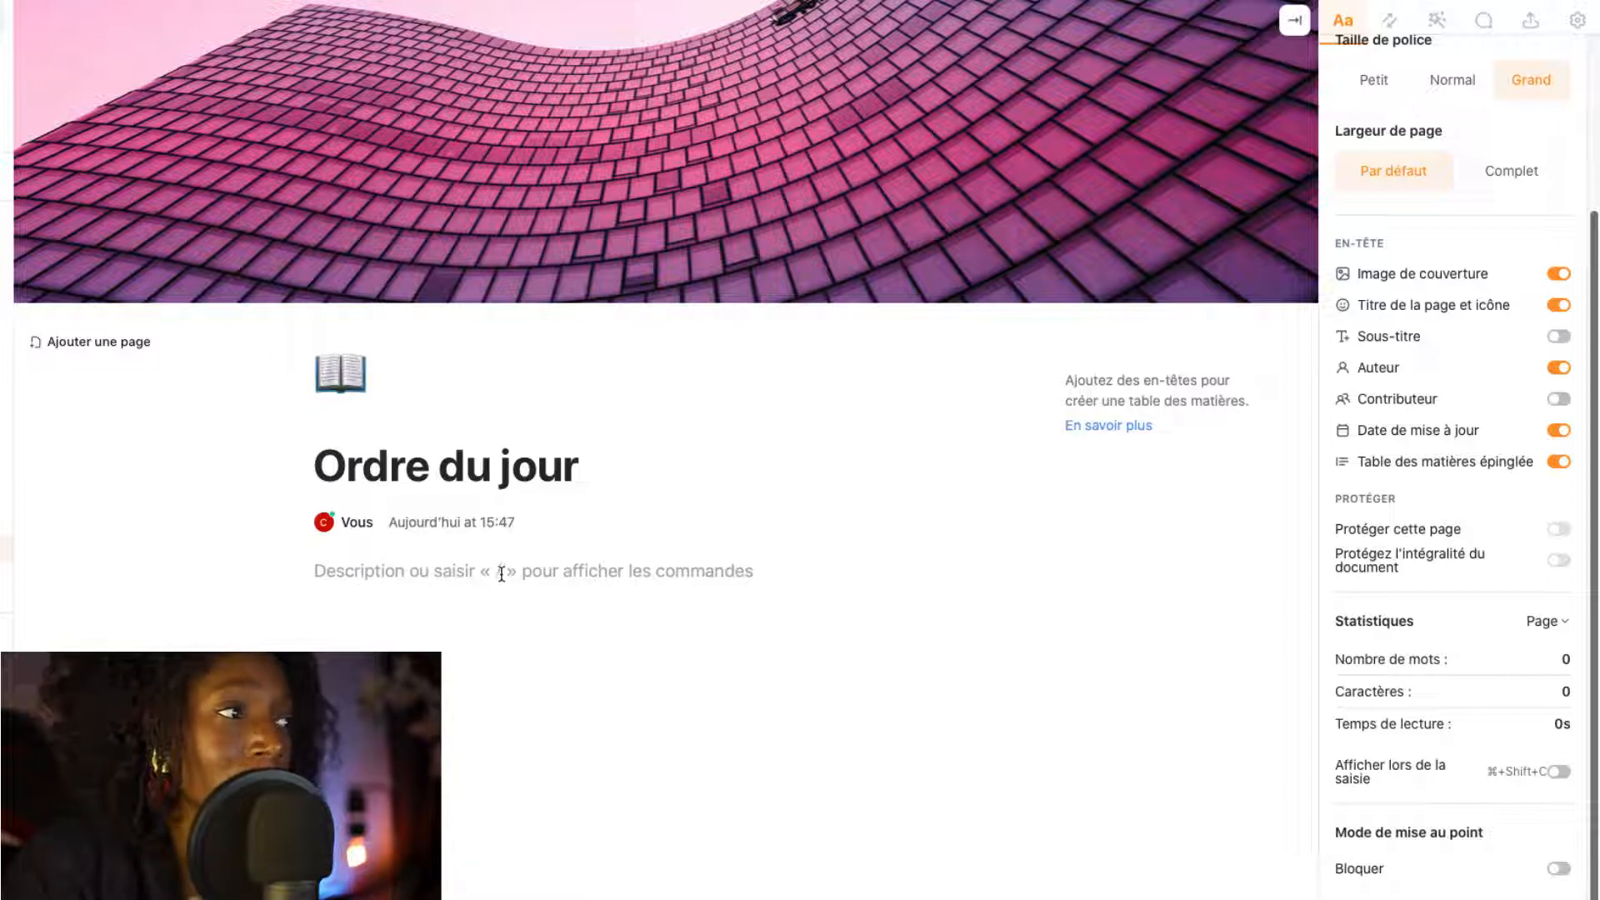
# Step: Open the insert commands in the empty page body and examine the available views, text blocks, banners, integrations and task actions
pyautogui.click(404, 581)
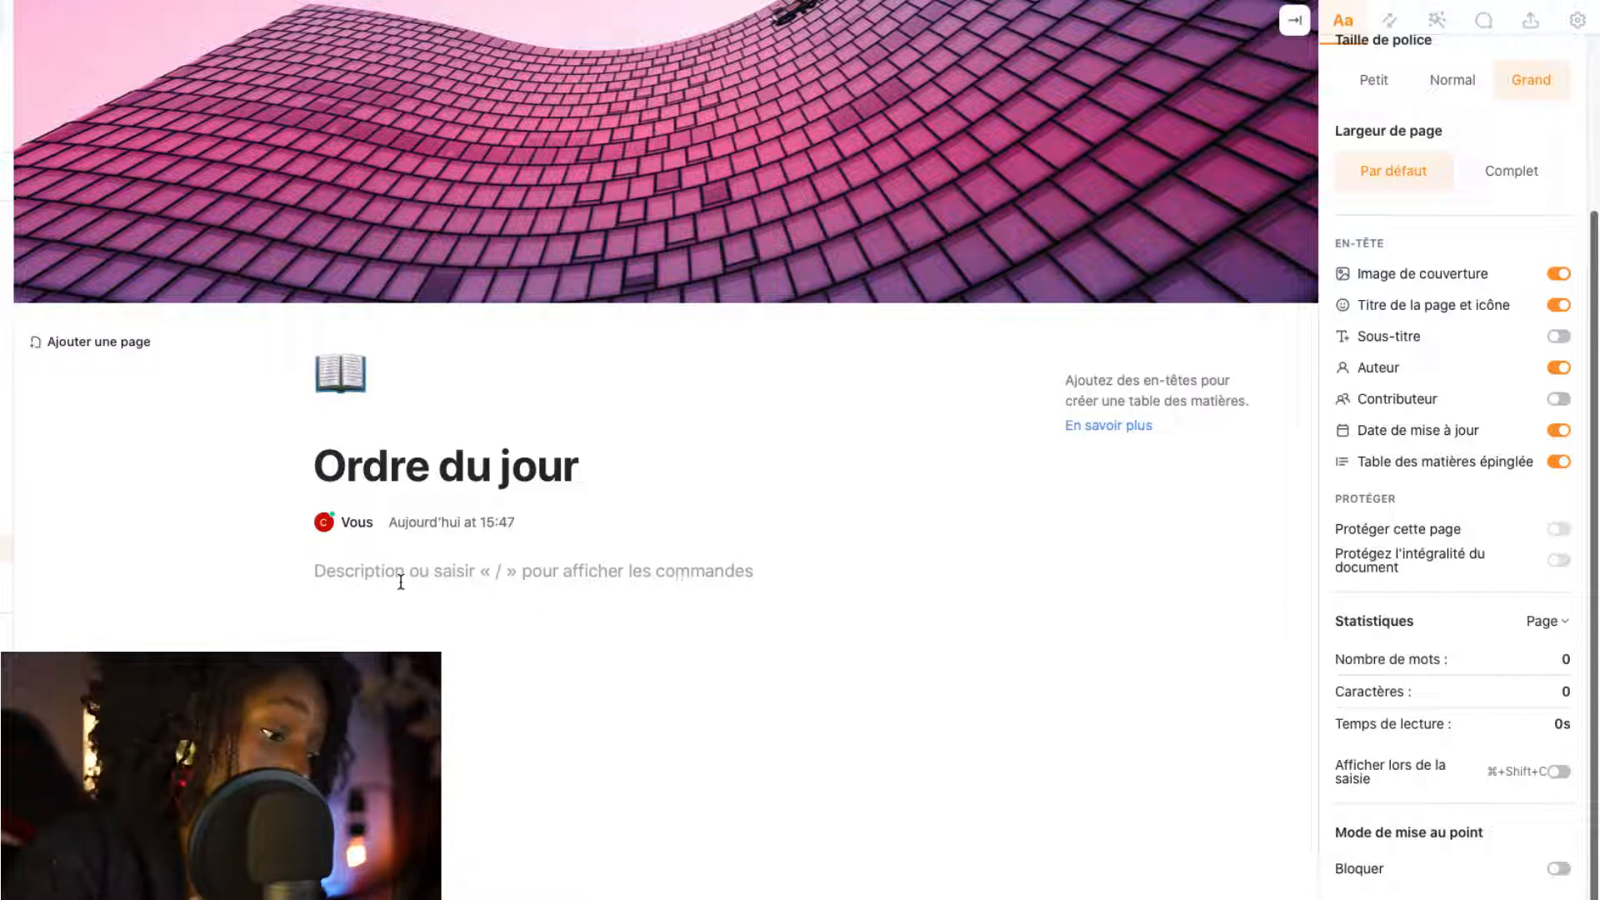
pyautogui.write('/')
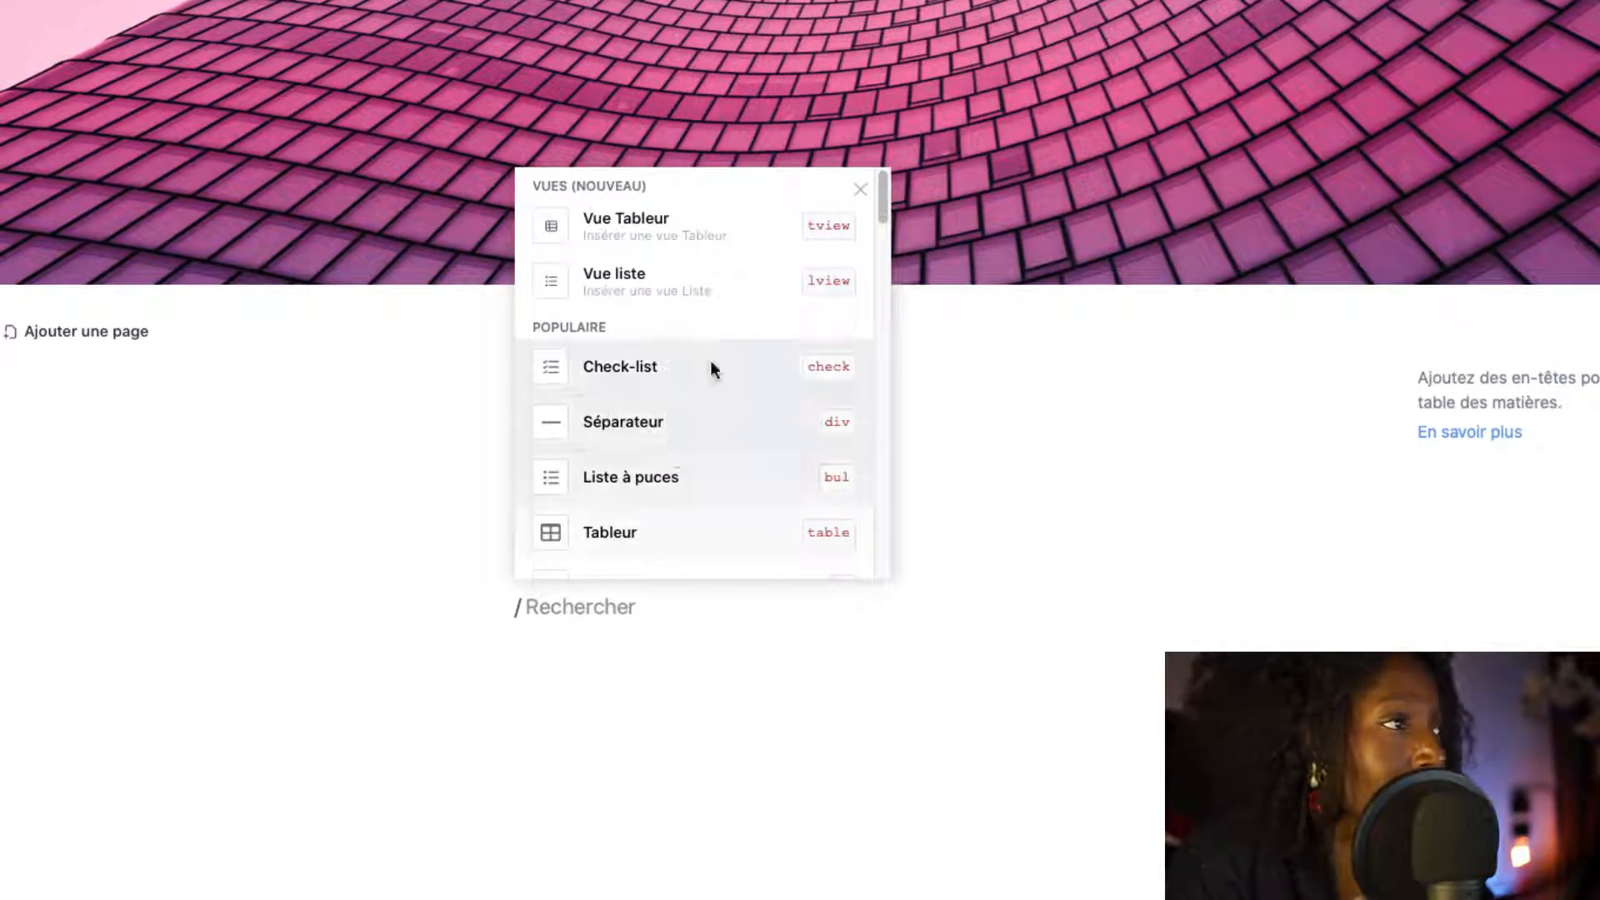
pyautogui.click(694, 230)
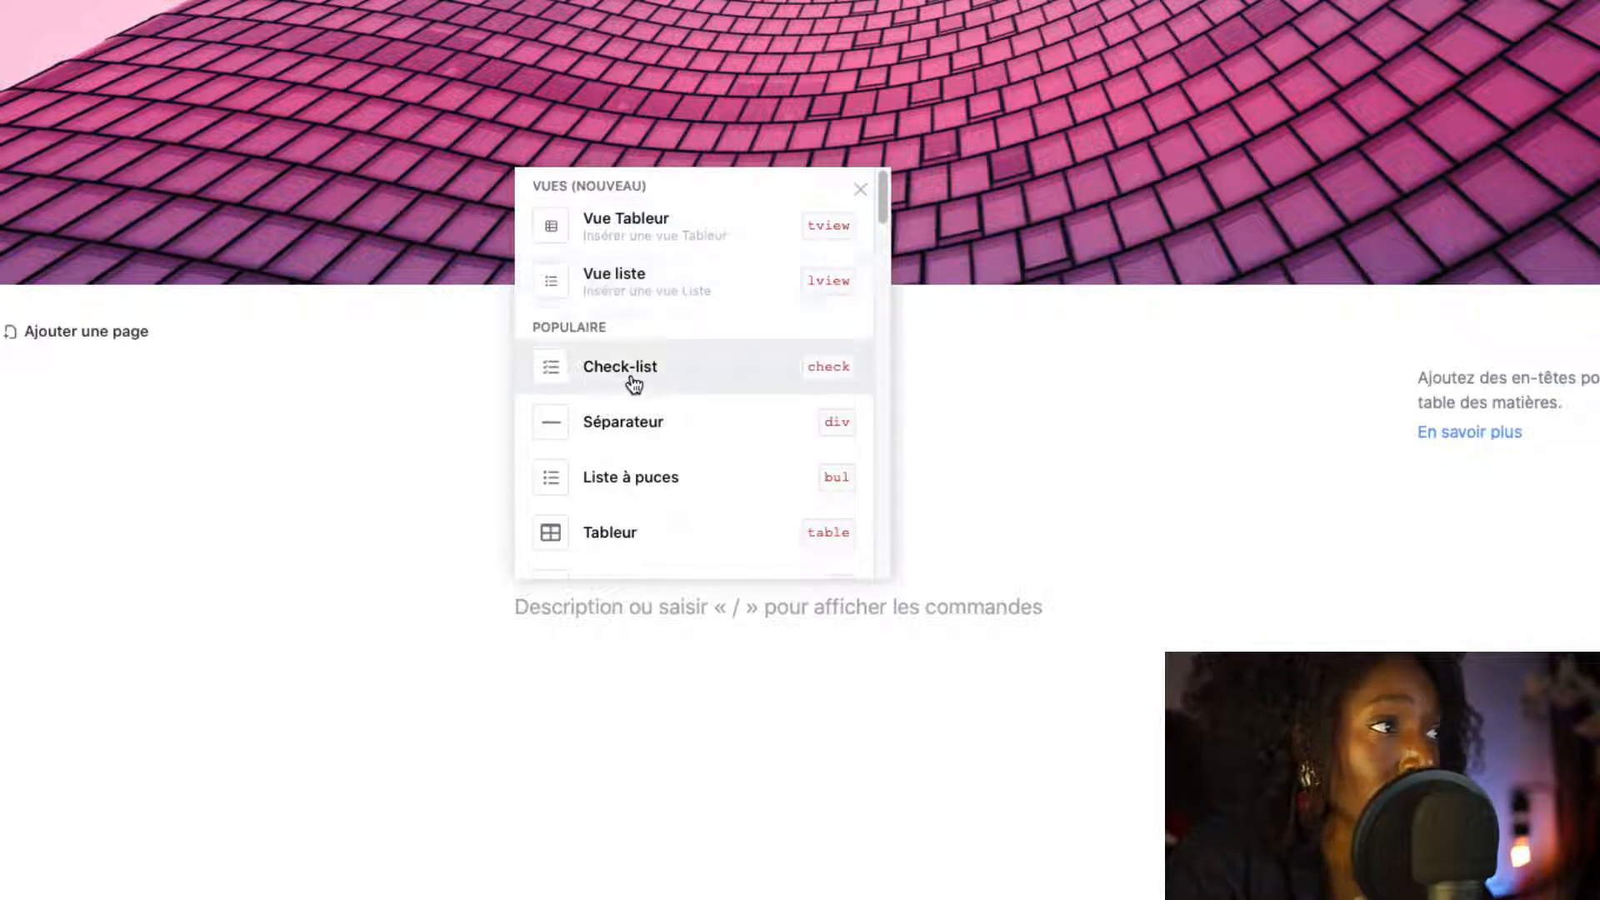
pyautogui.scroll(-2, 630, 382)
pyautogui.scroll(-5, 665, 445)
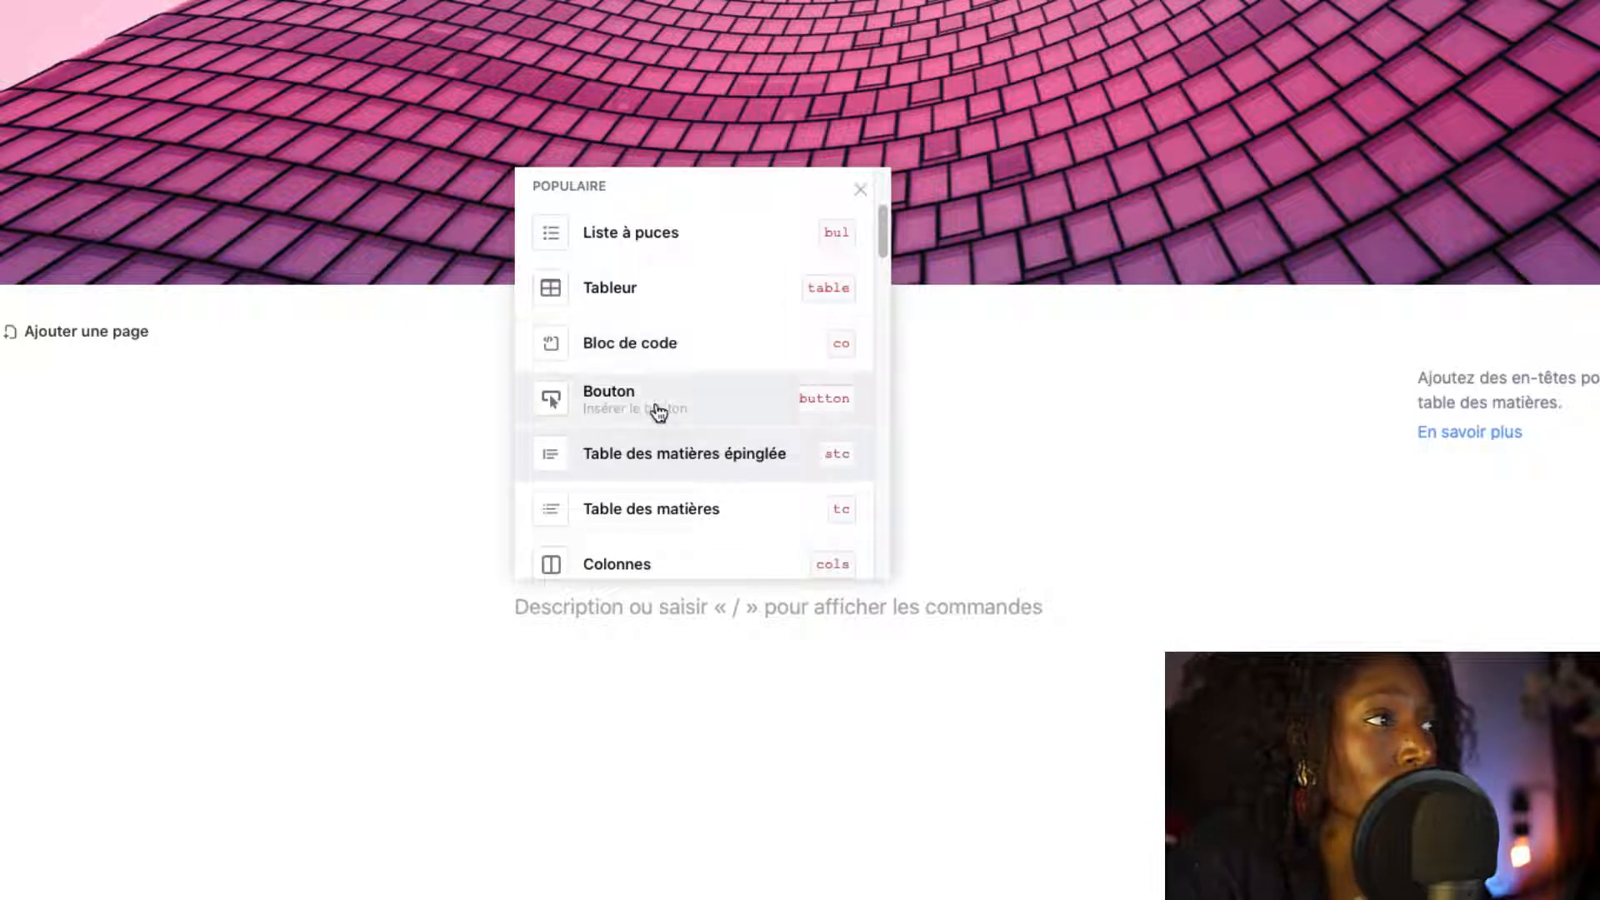
pyautogui.scroll(-1, 703, 461)
pyautogui.scroll(-8, 704, 461)
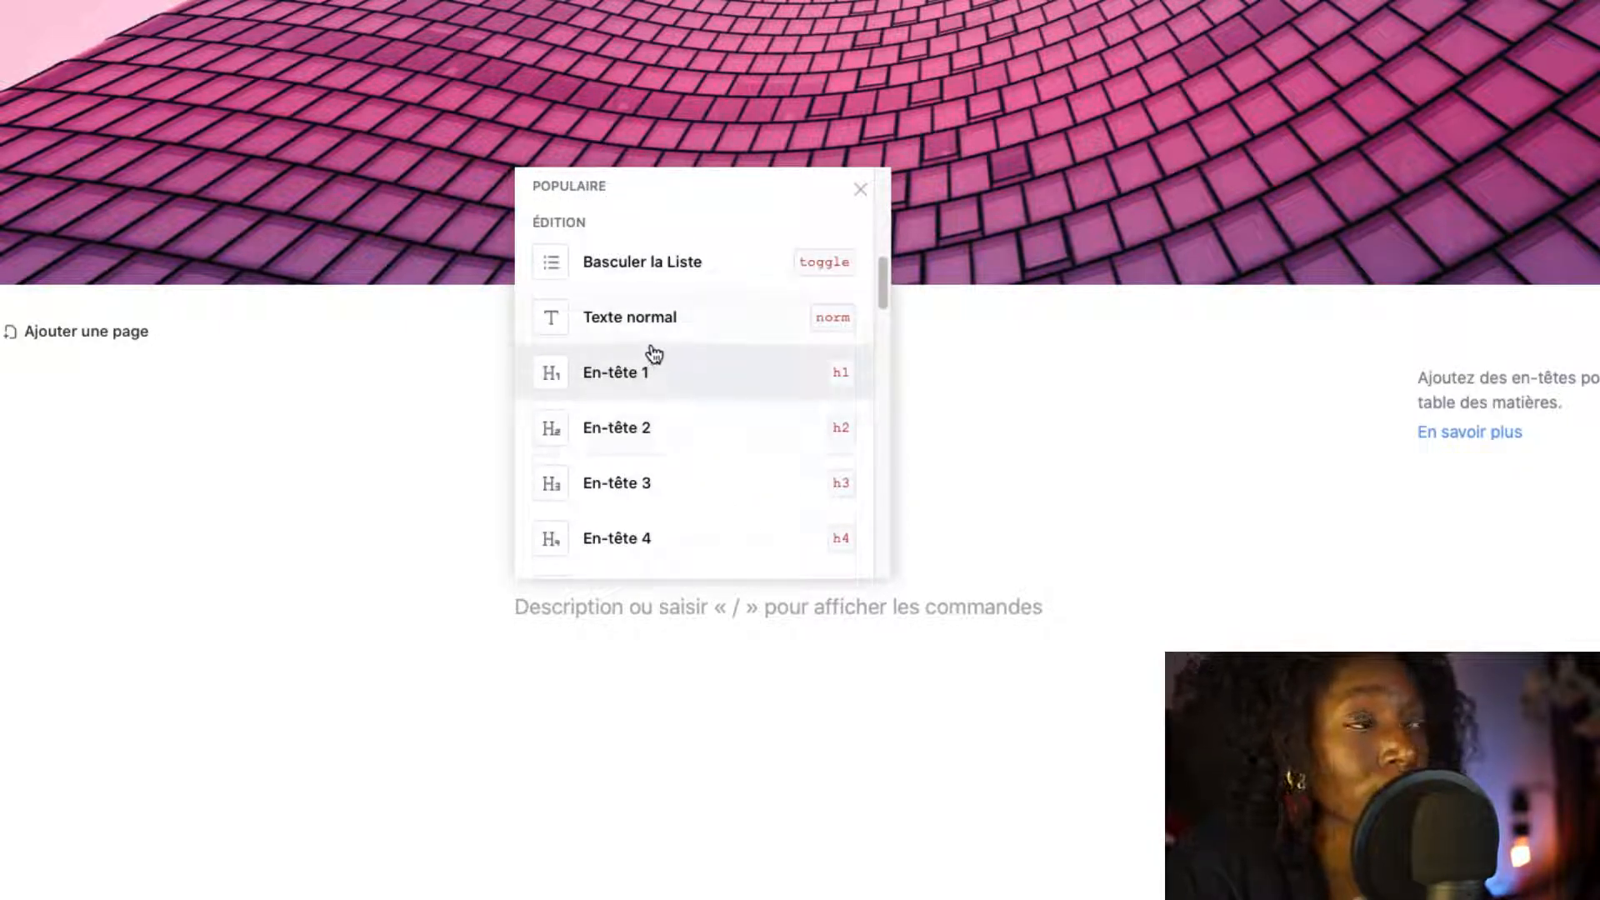
pyautogui.scroll(-5, 634, 517)
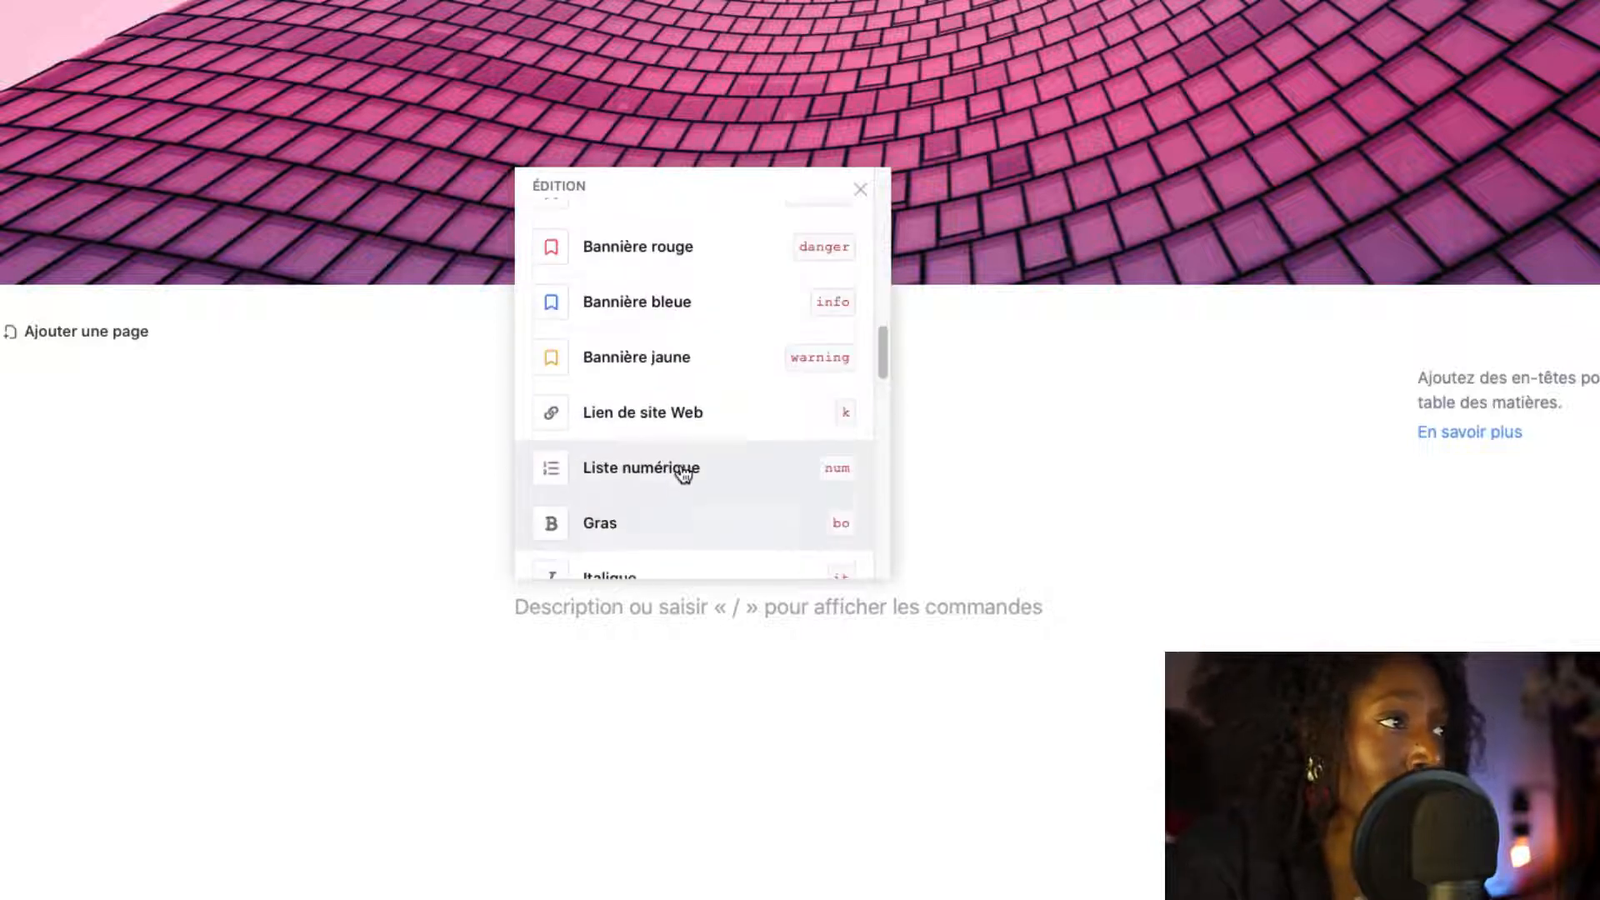
pyautogui.scroll(-1, 654, 432)
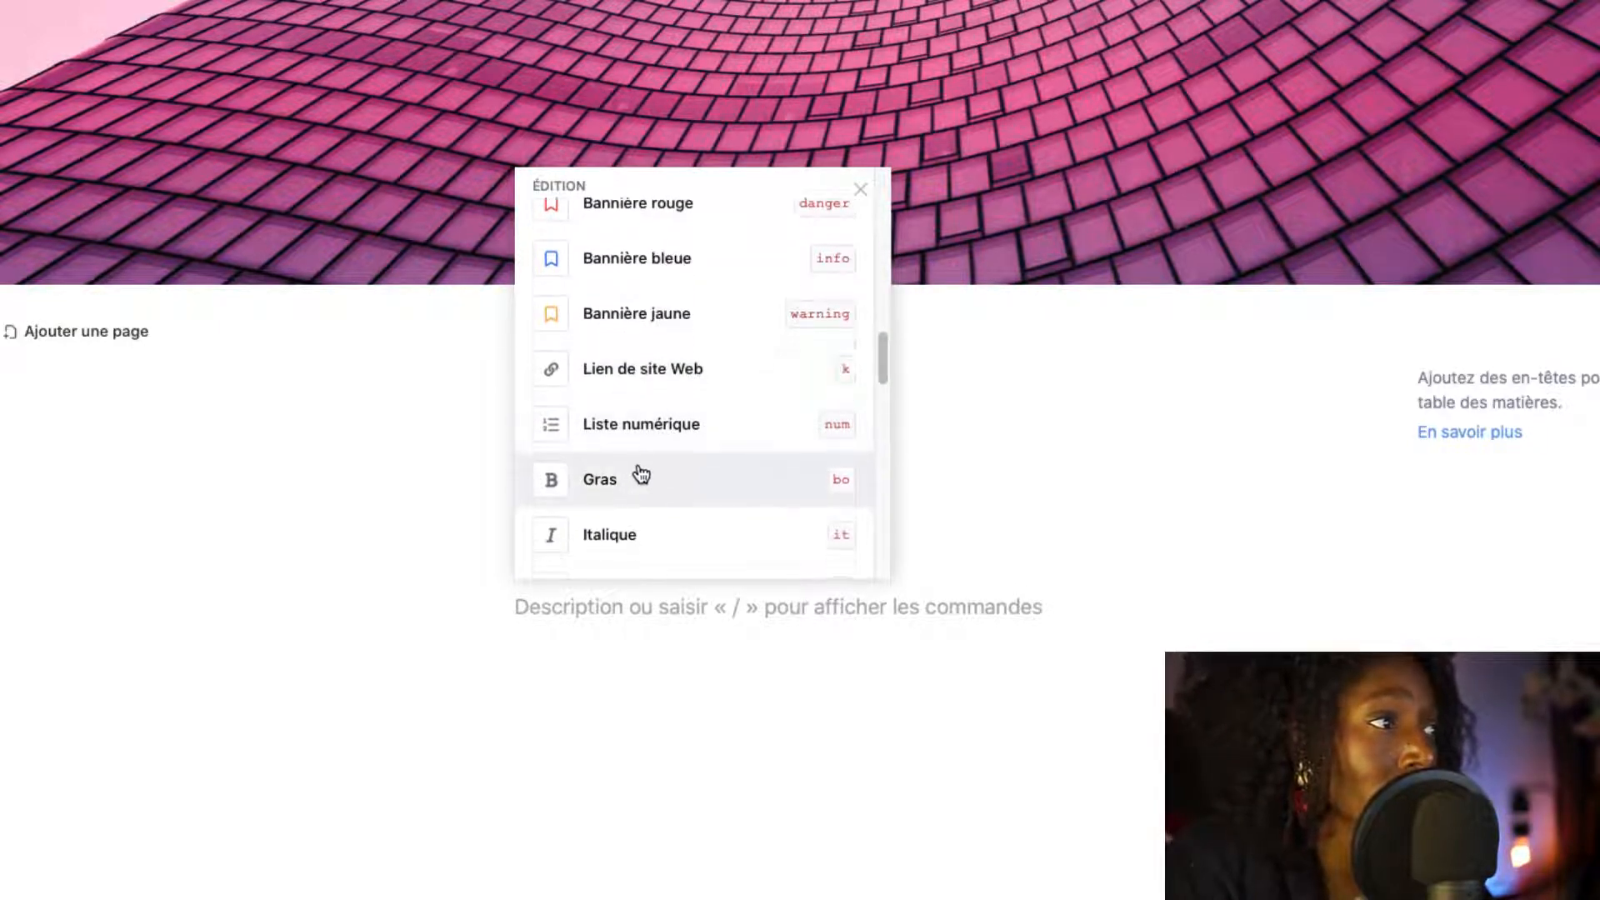
pyautogui.scroll(-4, 642, 476)
pyautogui.scroll(-12, 653, 448)
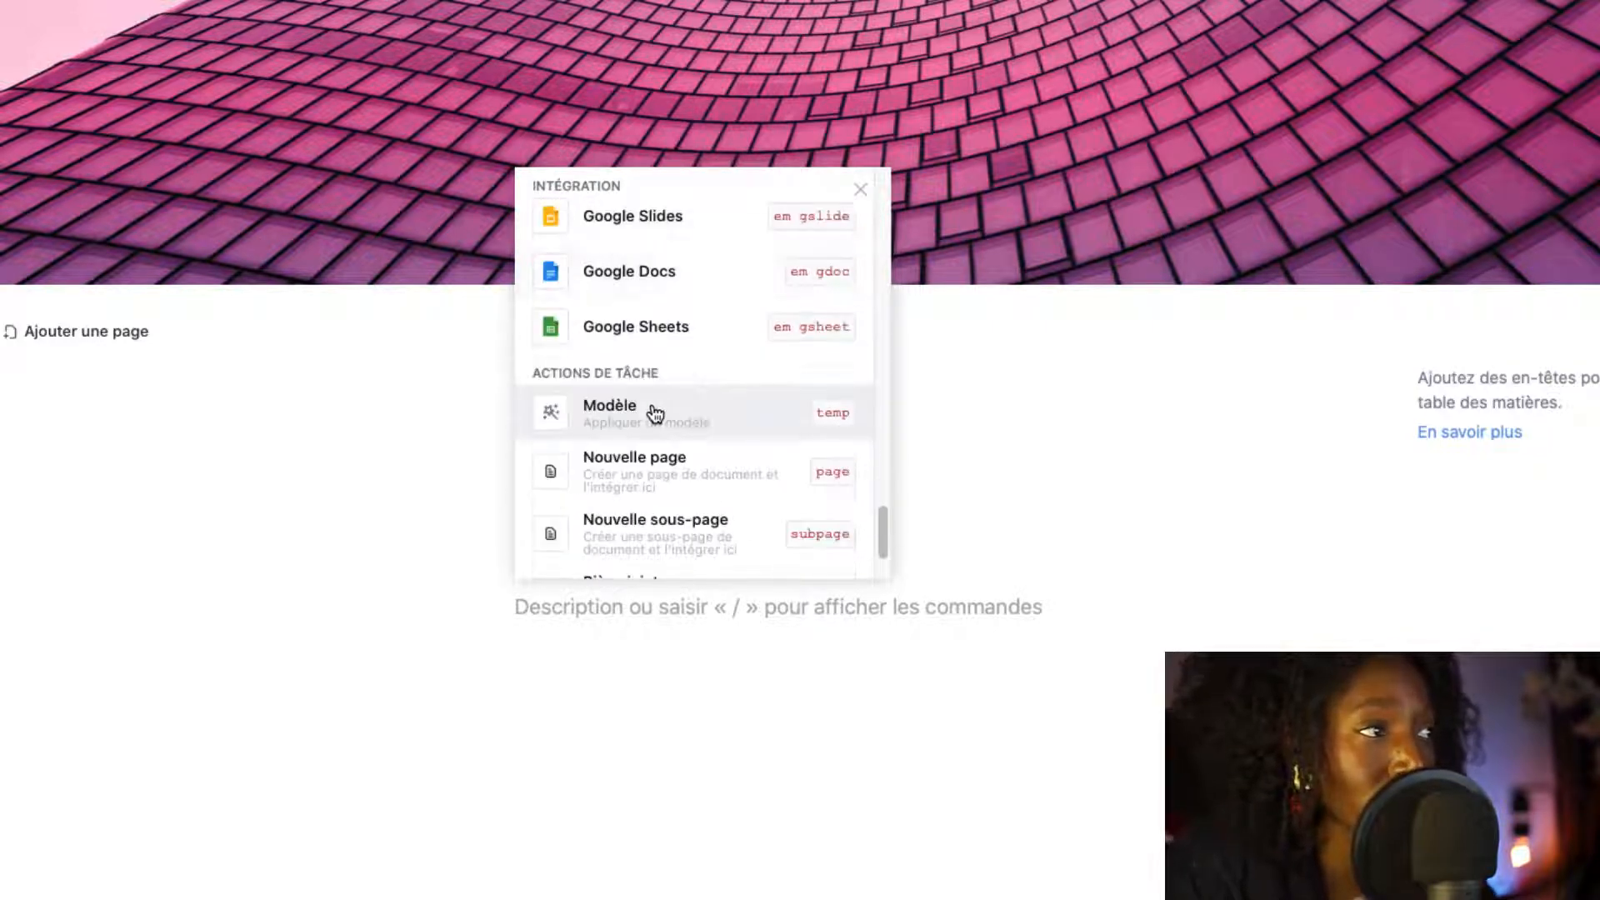
pyautogui.scroll(-5, 654, 415)
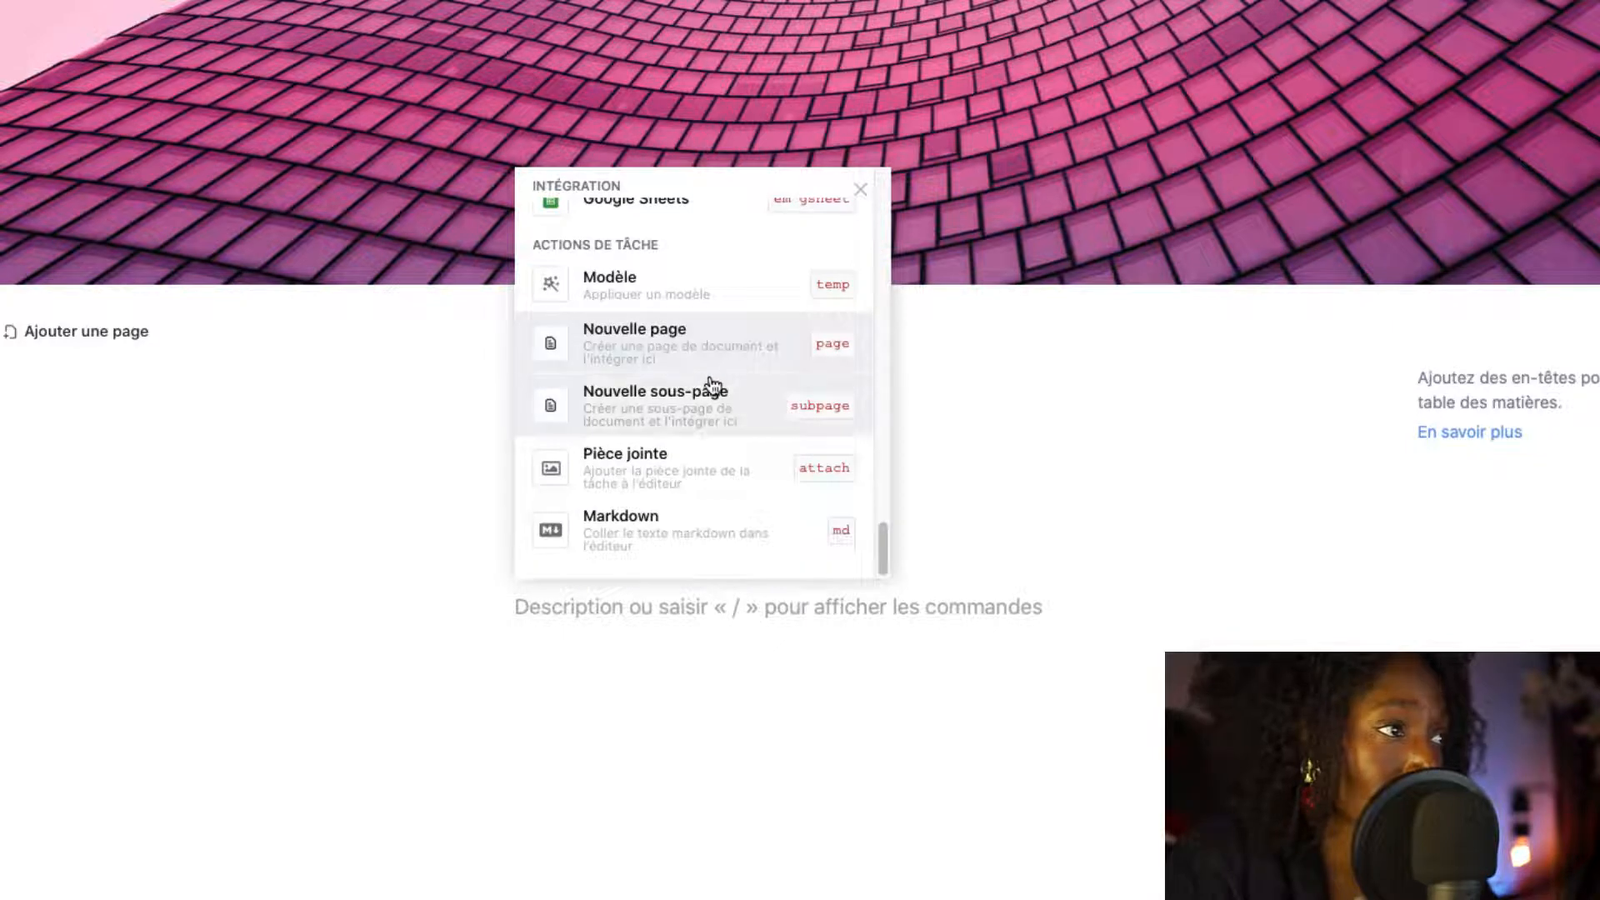
pyautogui.scroll(20, 708, 385)
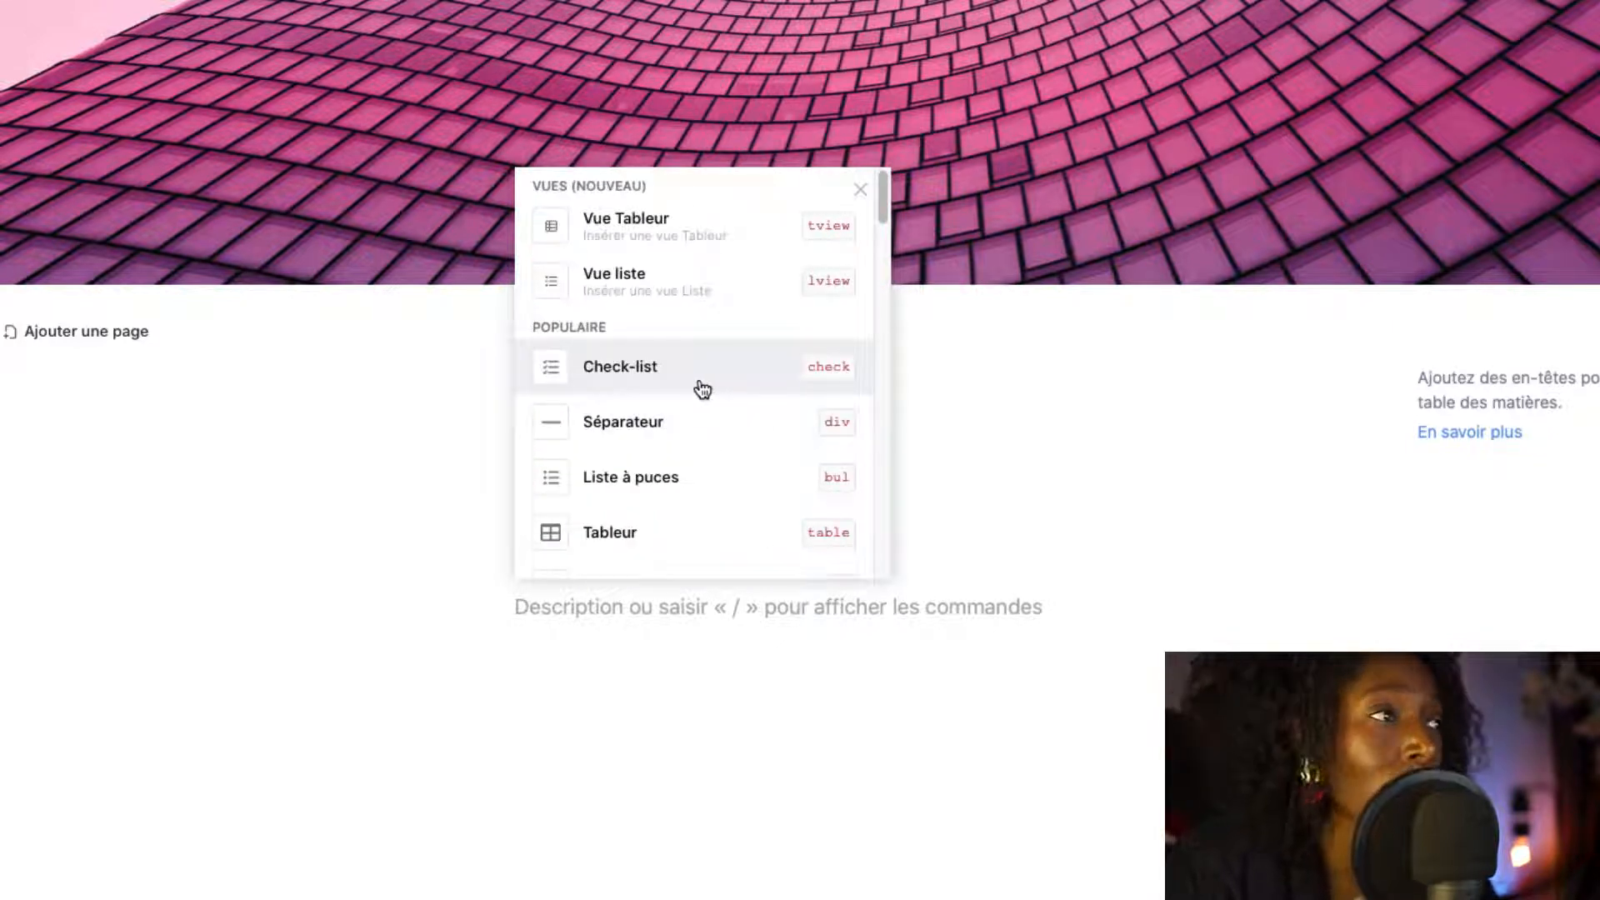
# Step: Insert a Vue Tableur of the List in the INSTAGRAM folder of RESEAUX SOCIAUX, and expand that folder in the spaces tree
pyautogui.click(825, 231)
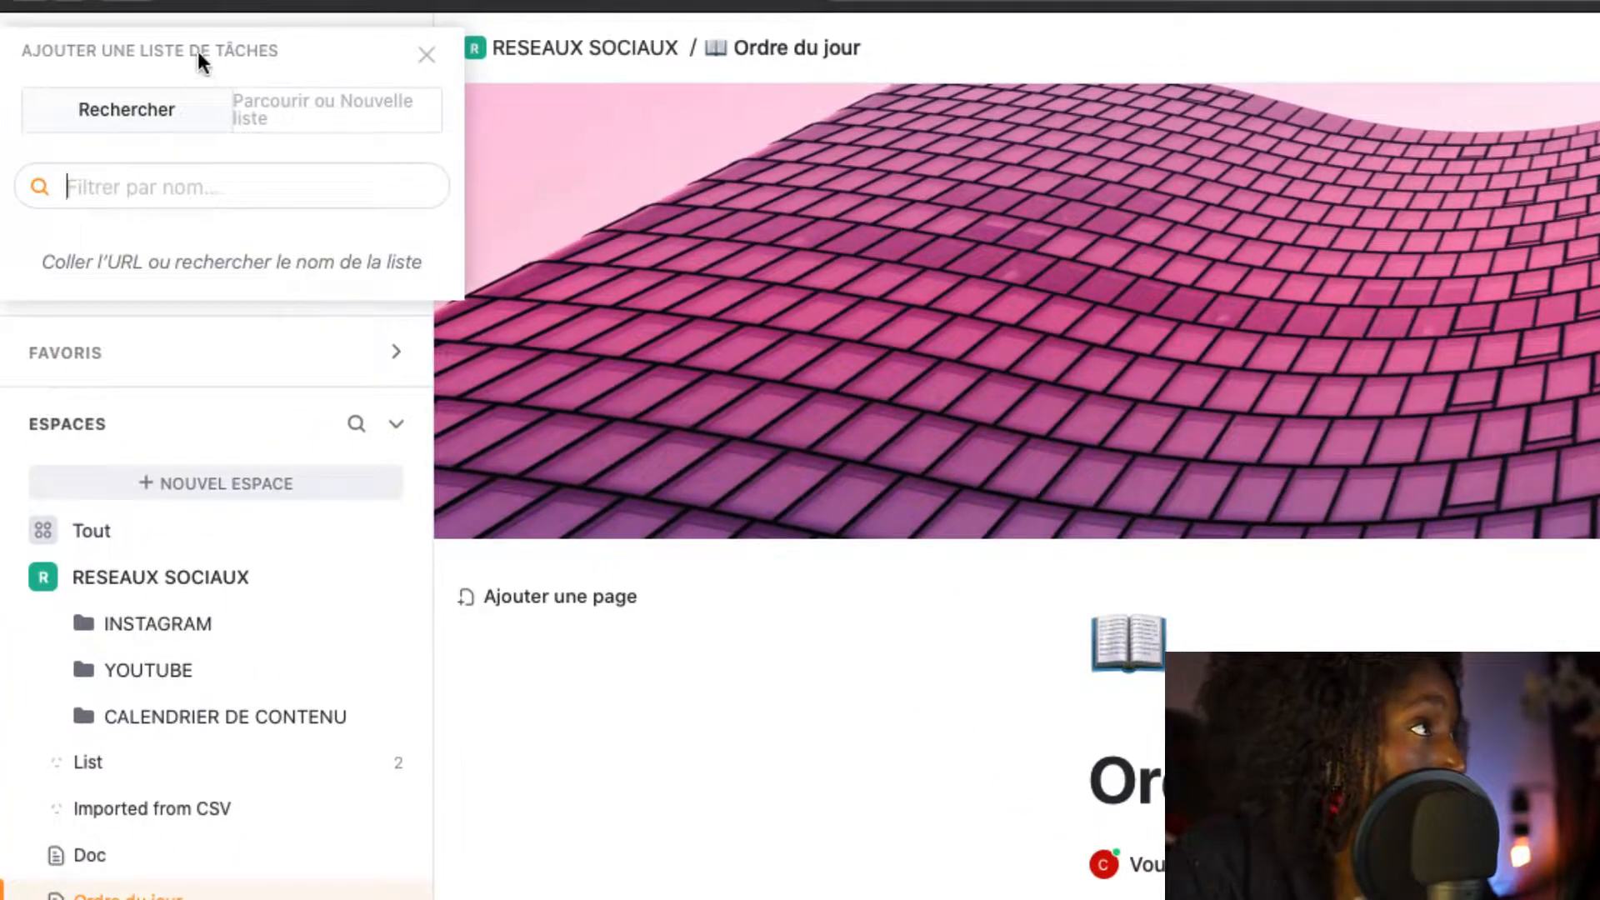
pyautogui.moveTo(198, 52); pyautogui.dragTo(129, 73)
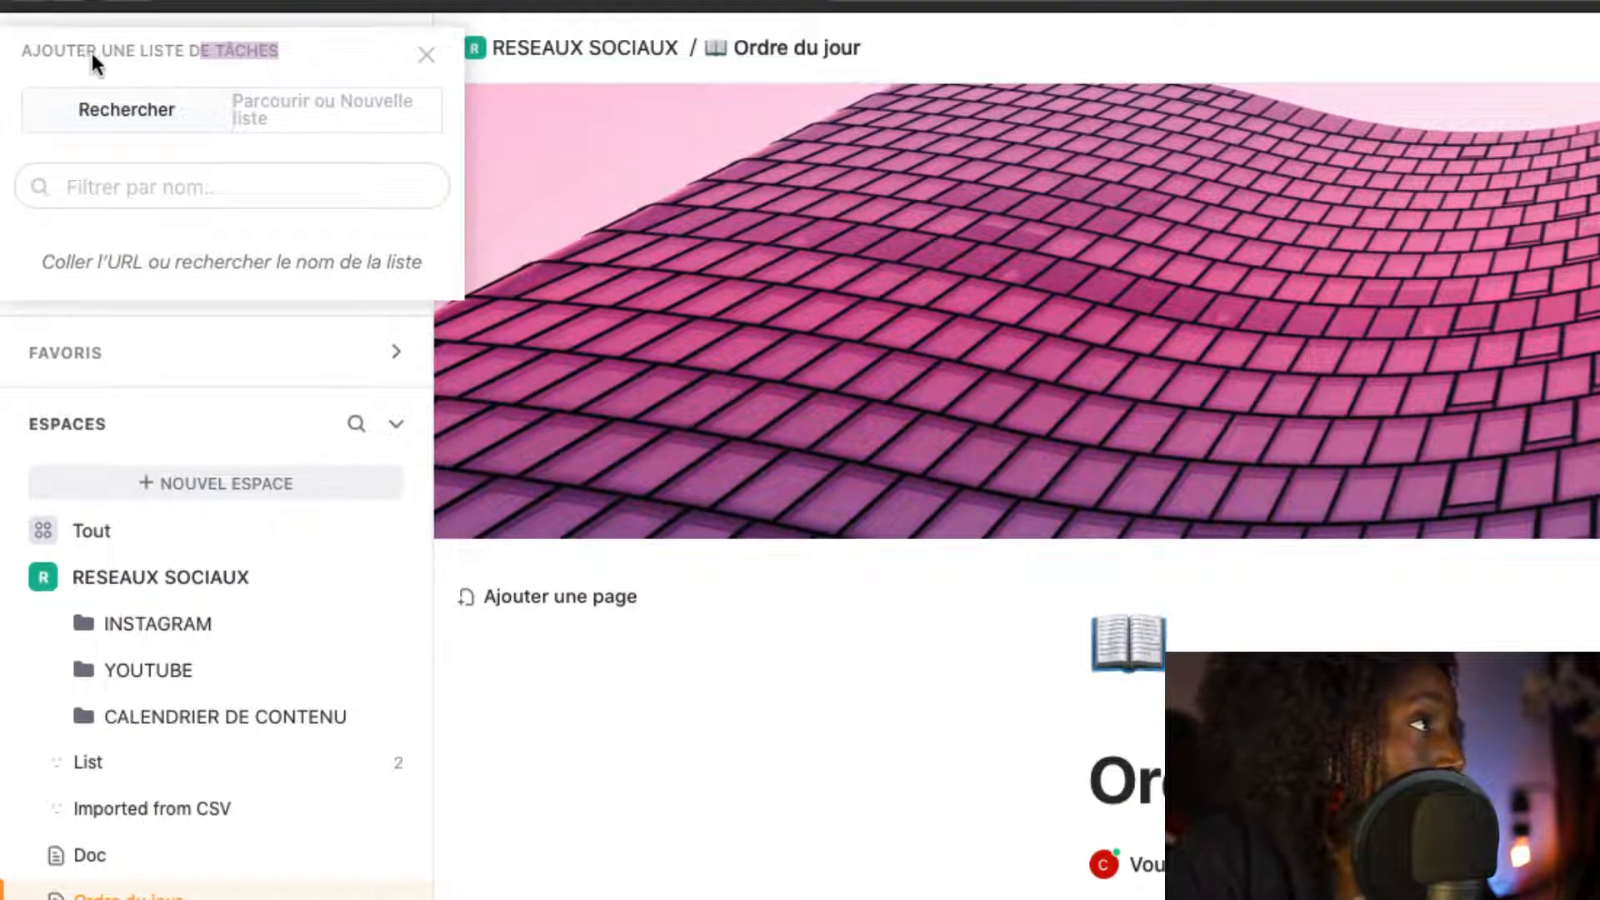
pyautogui.click(263, 113)
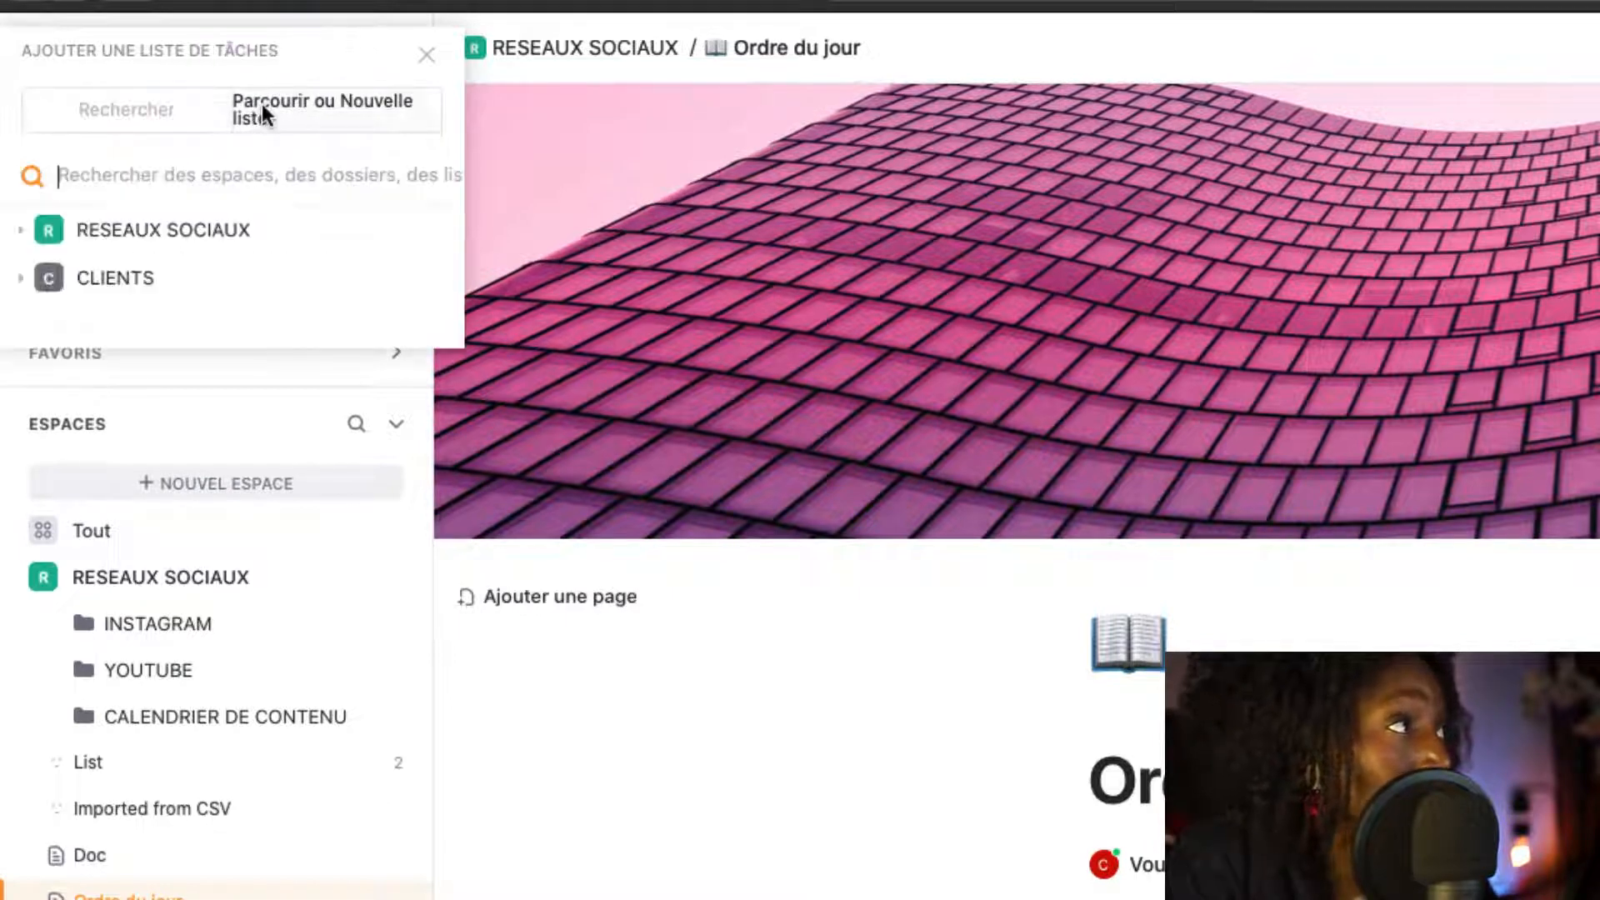
pyautogui.click(19, 233)
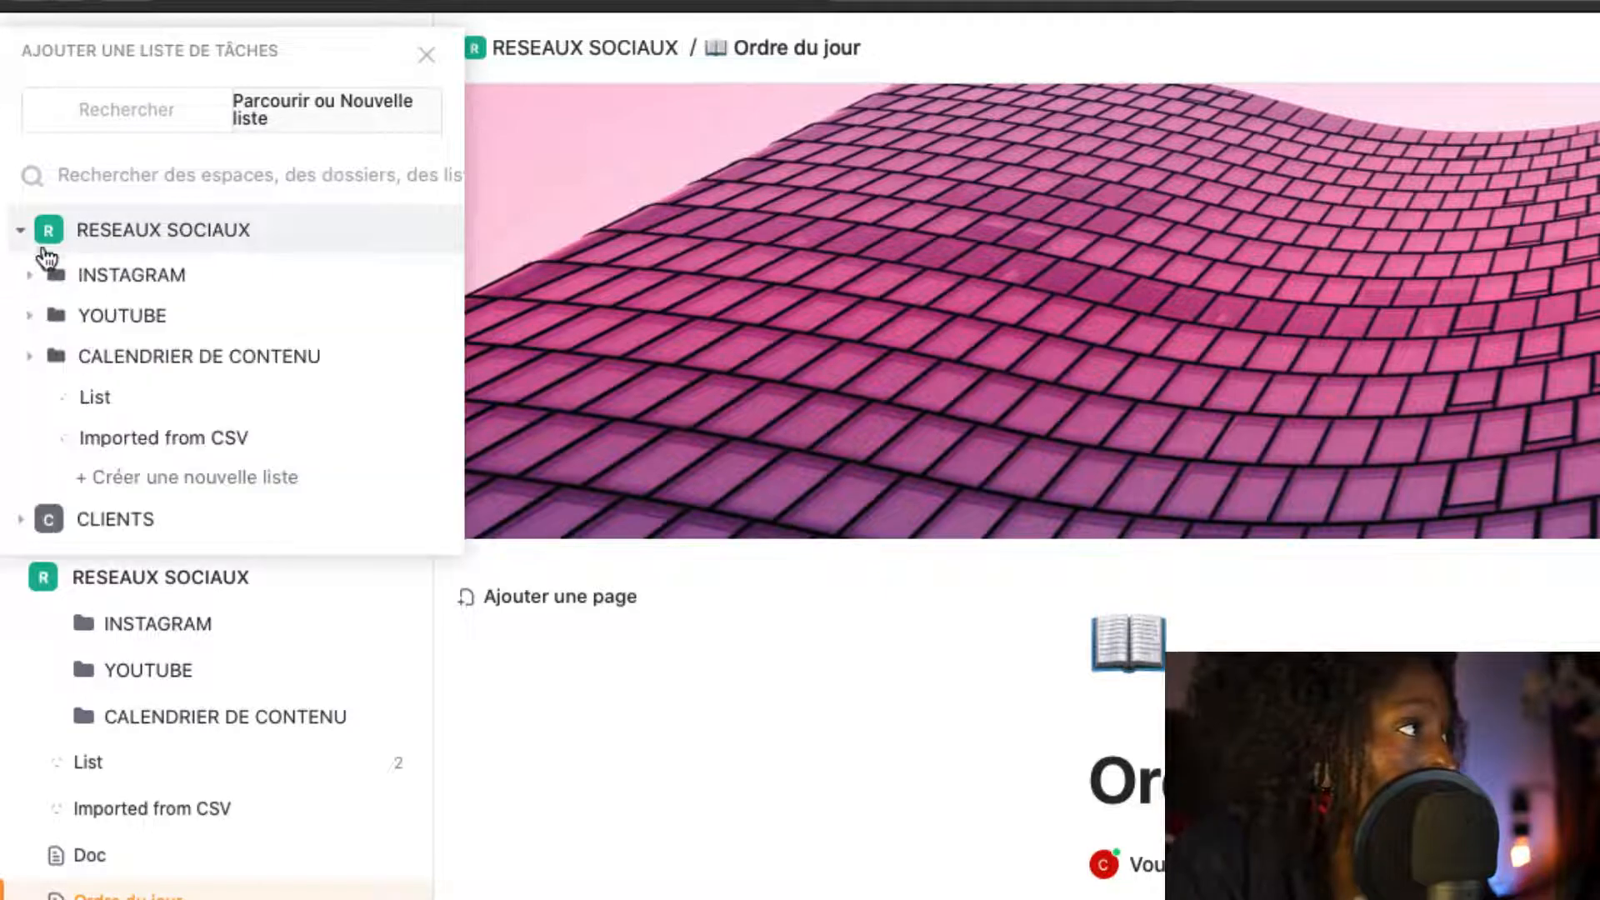
pyautogui.click(32, 276)
pyautogui.click(130, 325)
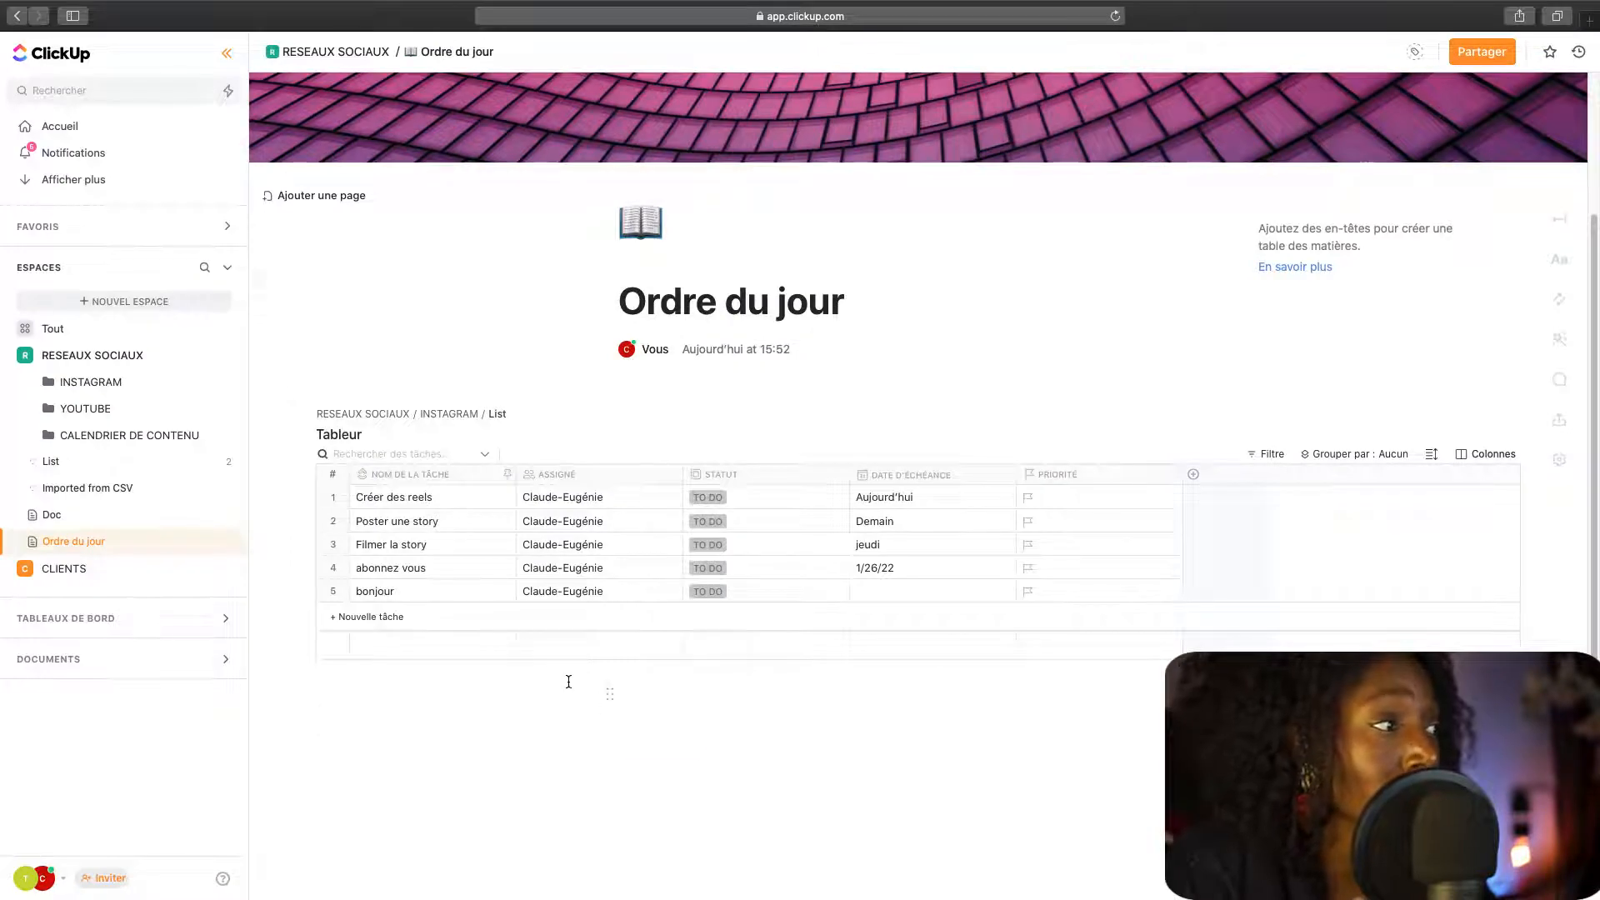
pyautogui.click(33, 384)
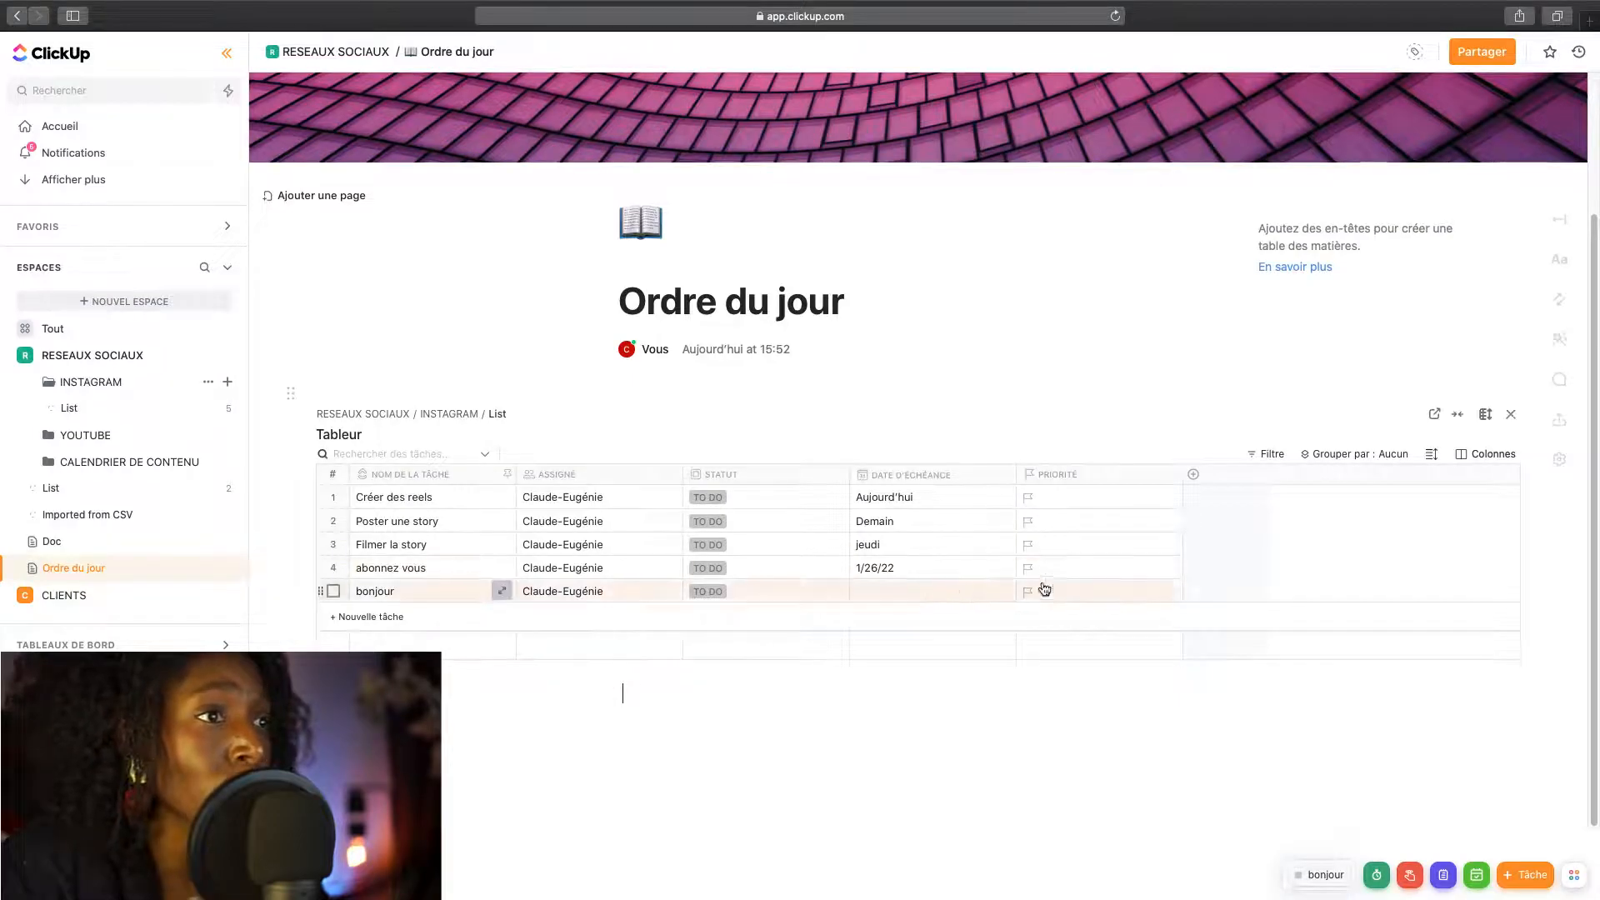
# Step: Add the existing "liste déroulante" field as a column of the embedded Tableur view
pyautogui.click(1194, 475)
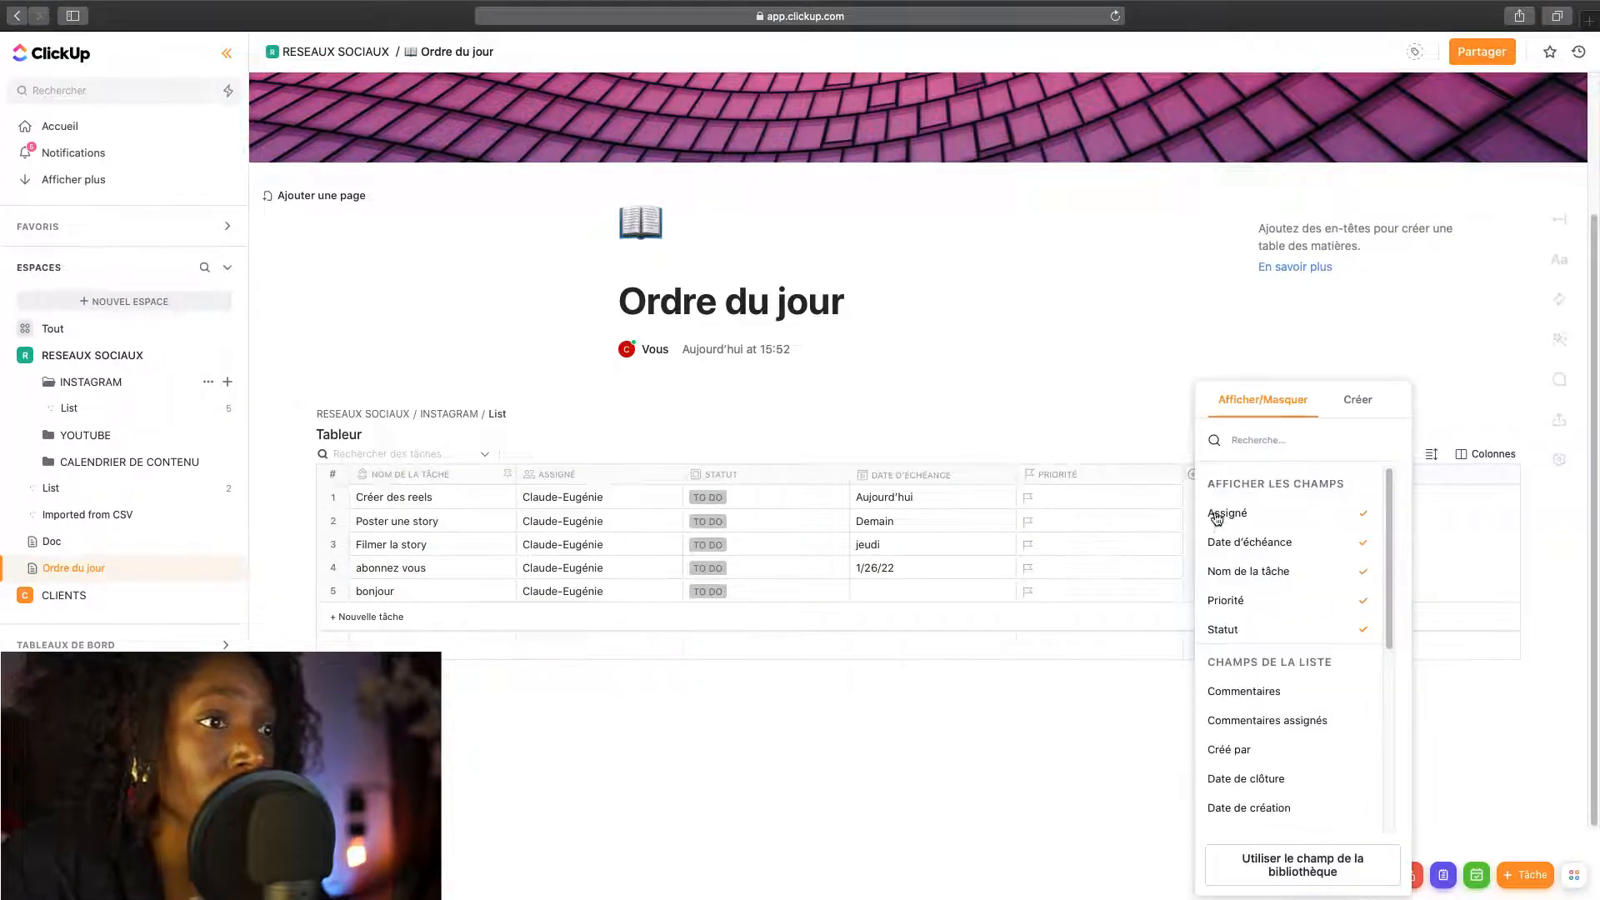
pyautogui.scroll(-5, 1283, 604)
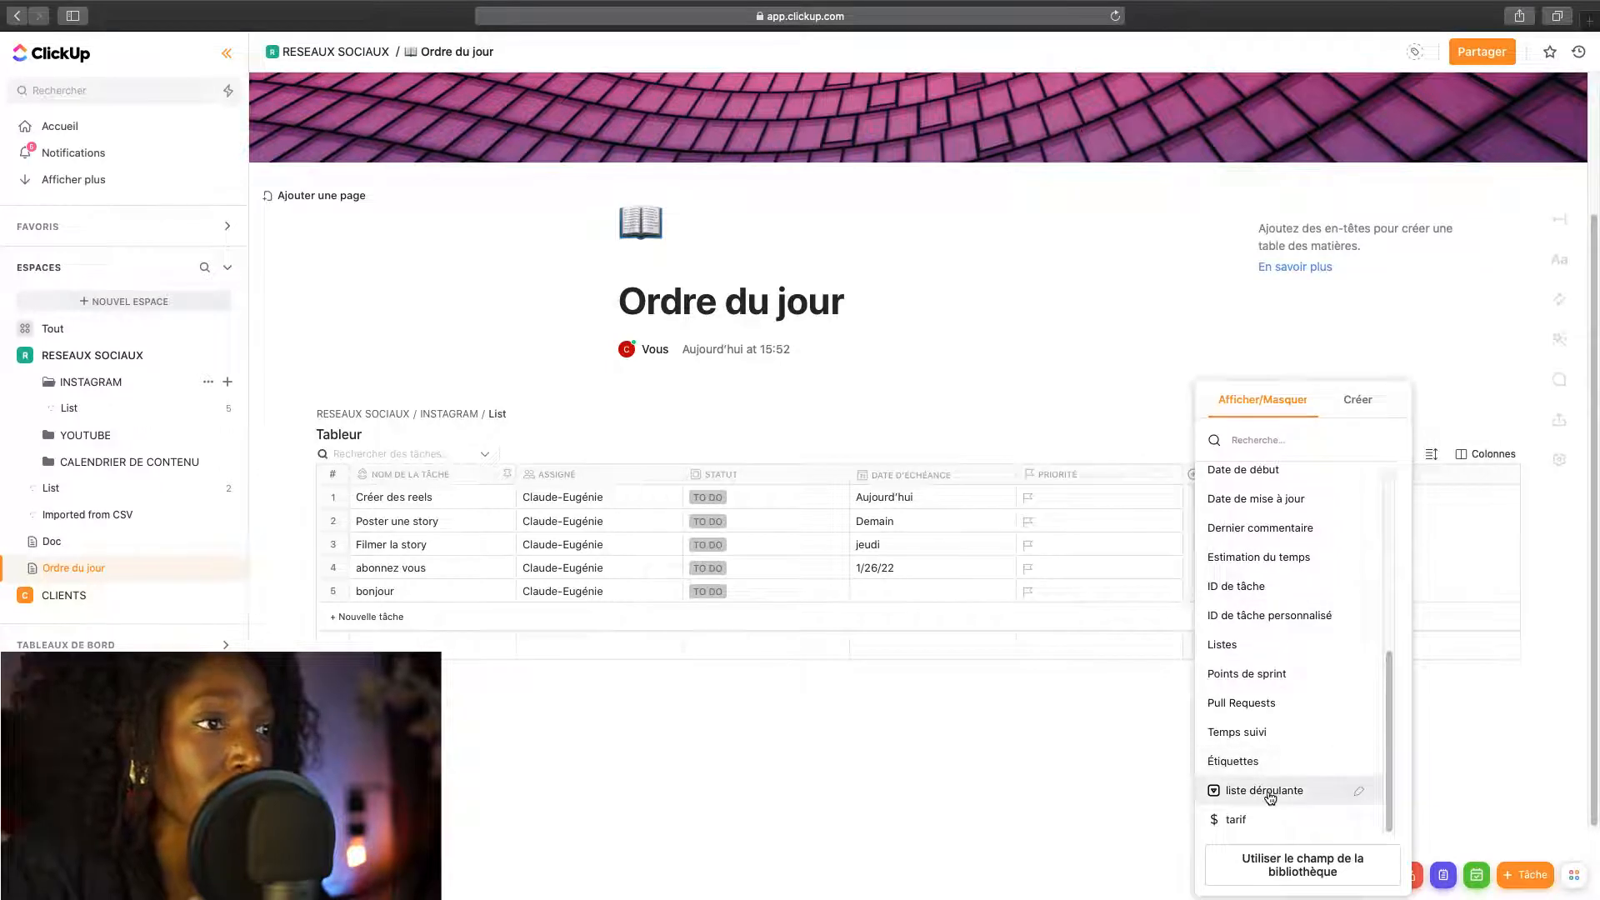
pyautogui.click(1125, 414)
# Step: Try out the "liste déroulante" options on the first two tasks, assigning Business to "Créer des reels" and clearing it again
pyautogui.click(1230, 500)
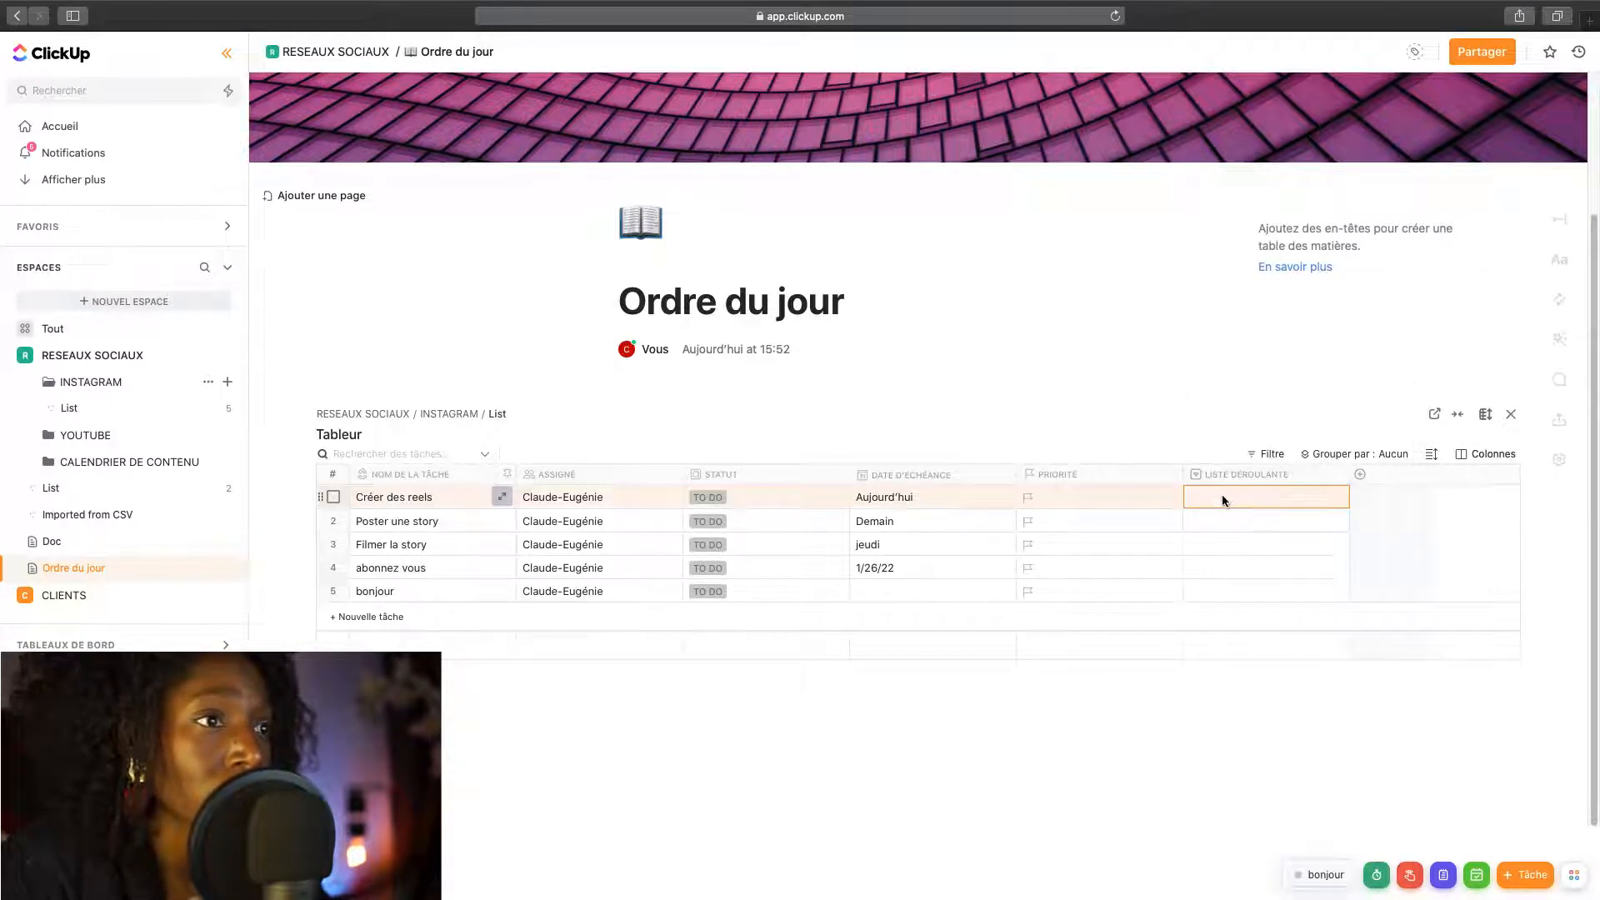
pyautogui.click(1223, 498)
pyautogui.click(1238, 505)
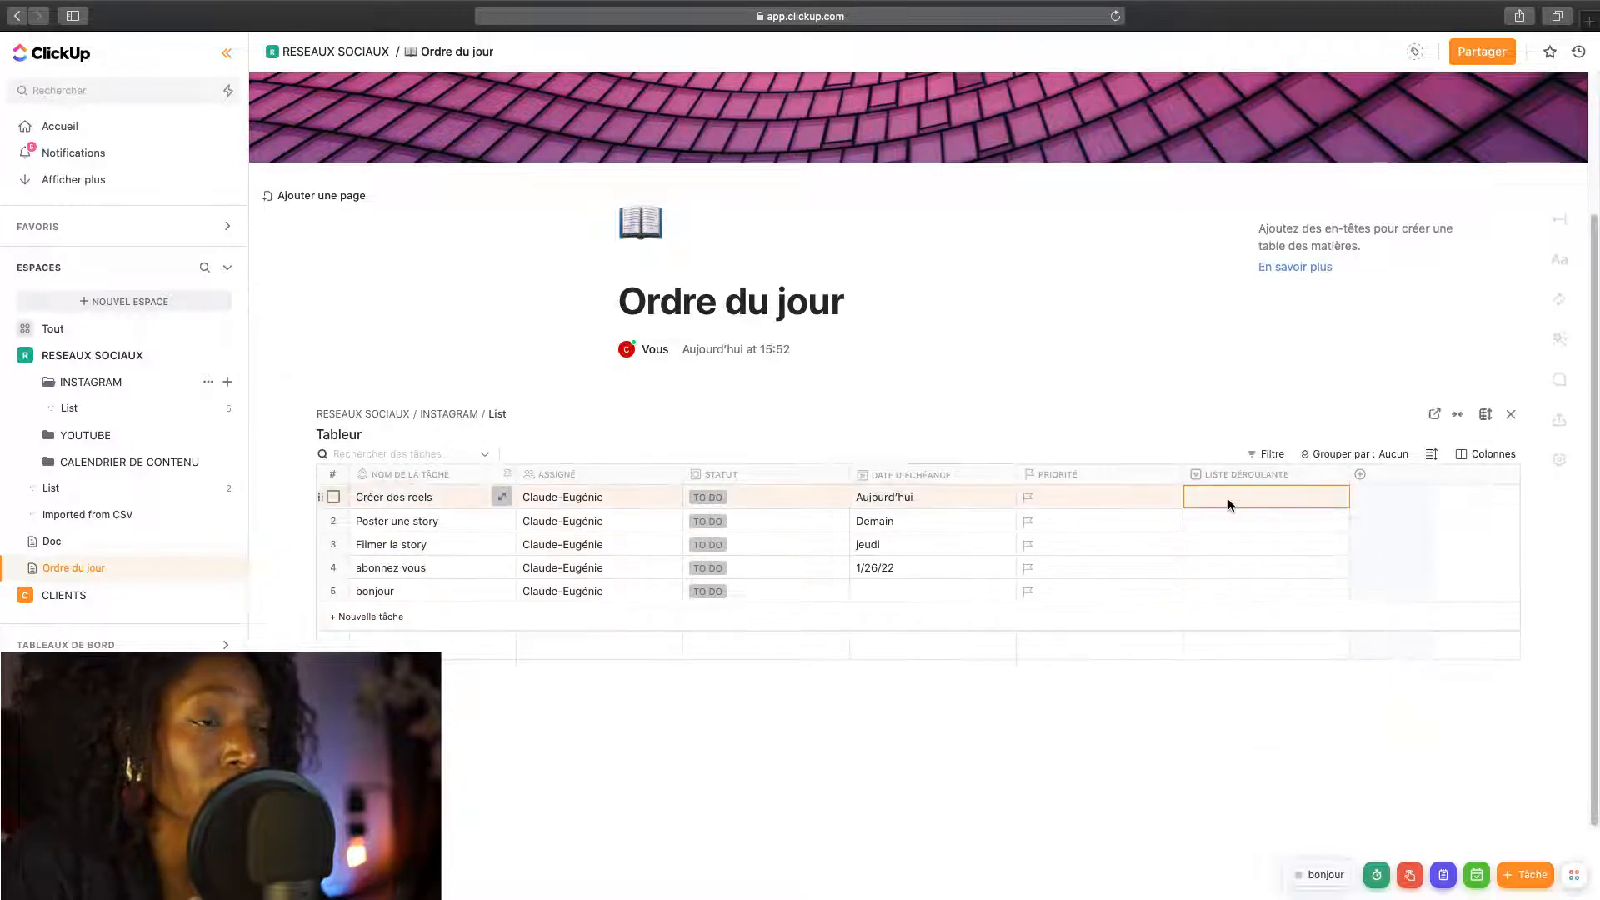
pyautogui.click(1229, 504)
pyautogui.click(1275, 628)
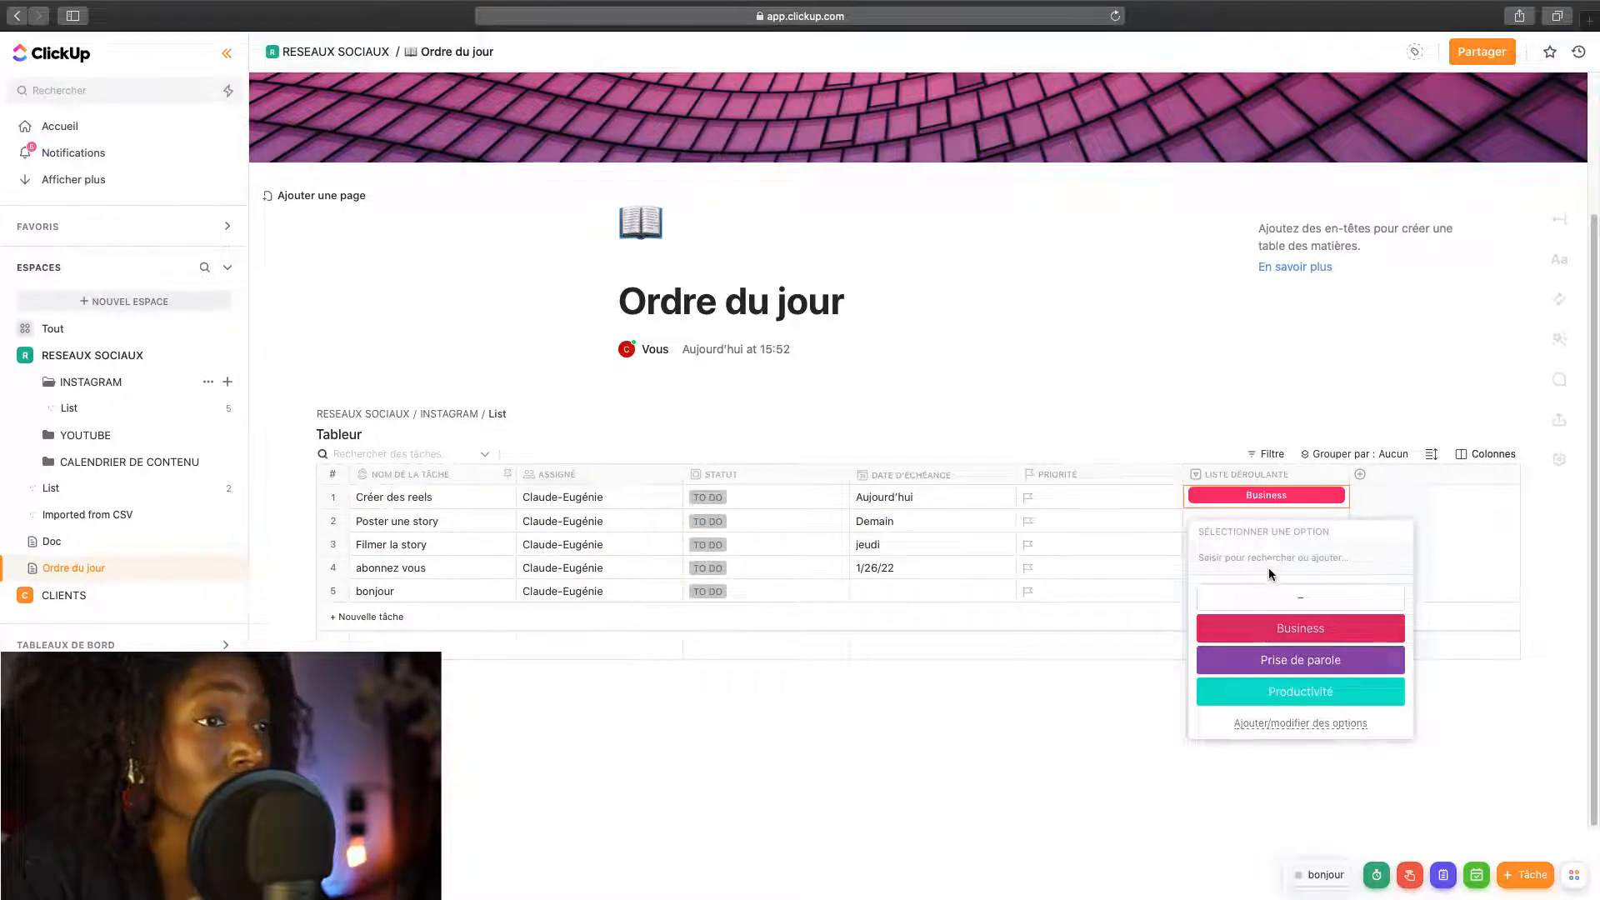
pyautogui.click(1249, 523)
pyautogui.click(1249, 523)
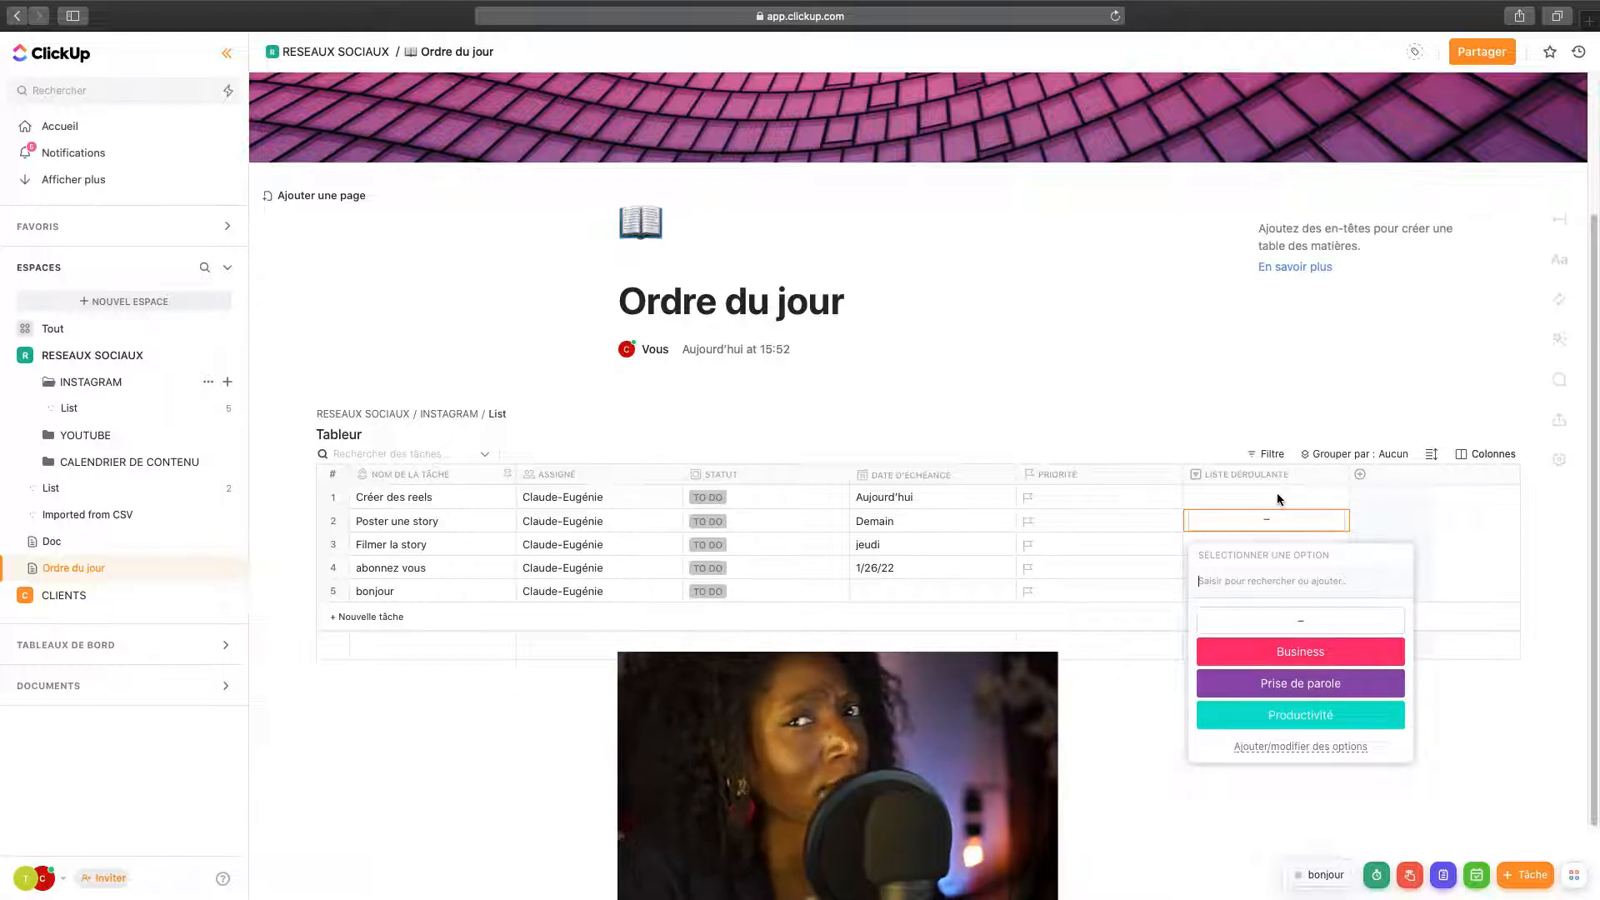
pyautogui.click(1289, 659)
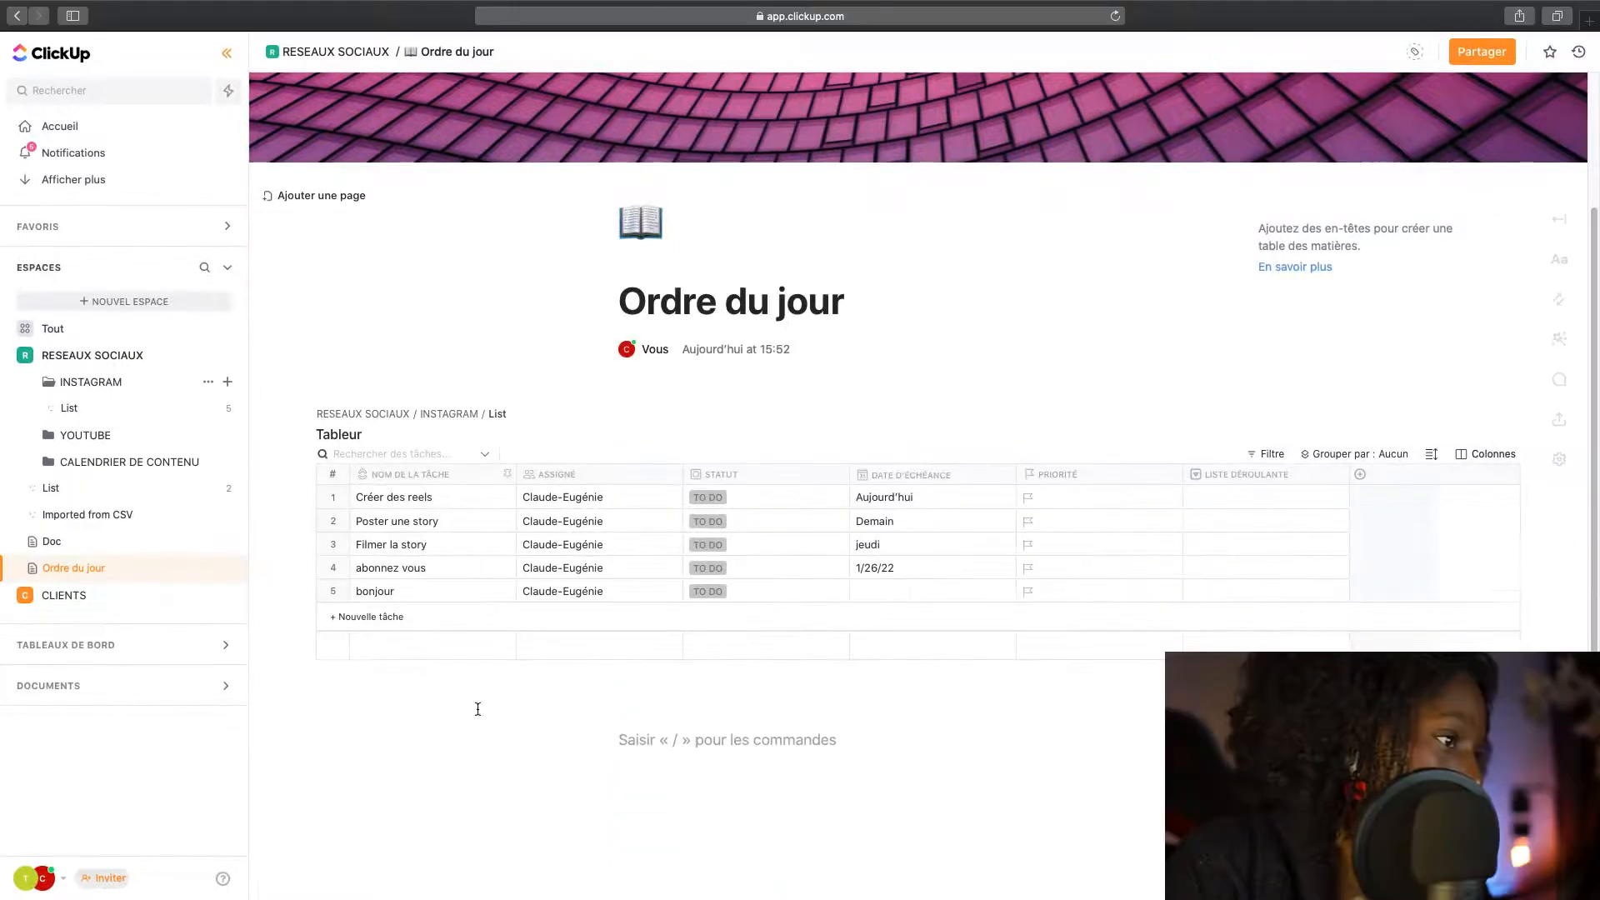
# Step: Insert a Vue liste of the INSTAGRAM folder's List below the Tableur view
pyautogui.write('/')
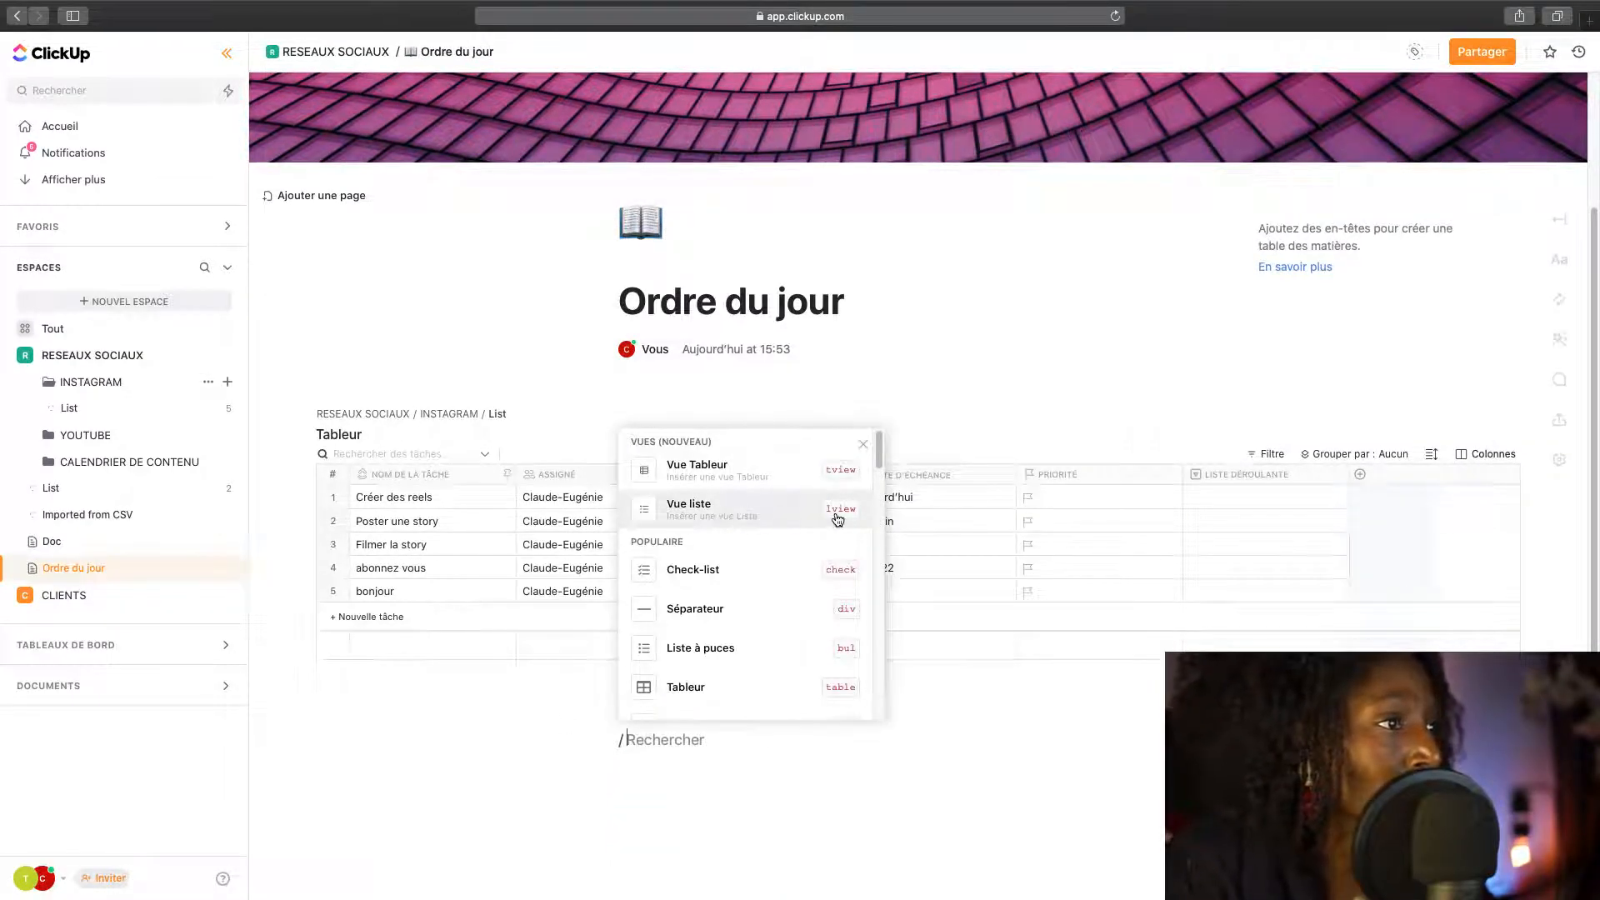
pyautogui.click(717, 498)
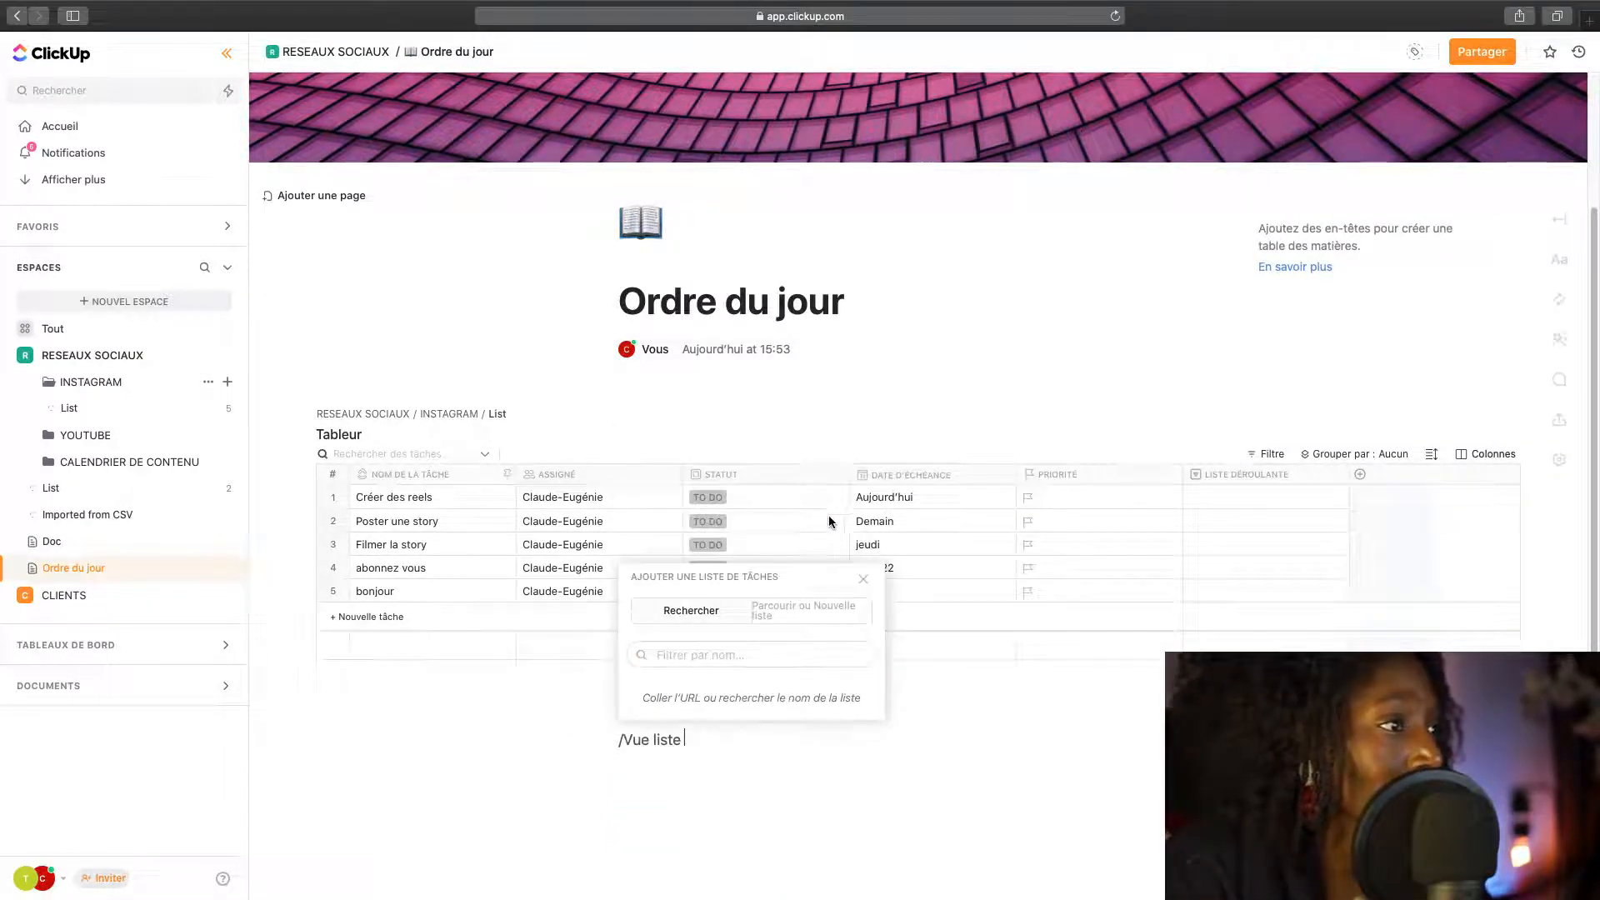
pyautogui.click(774, 615)
pyautogui.click(644, 679)
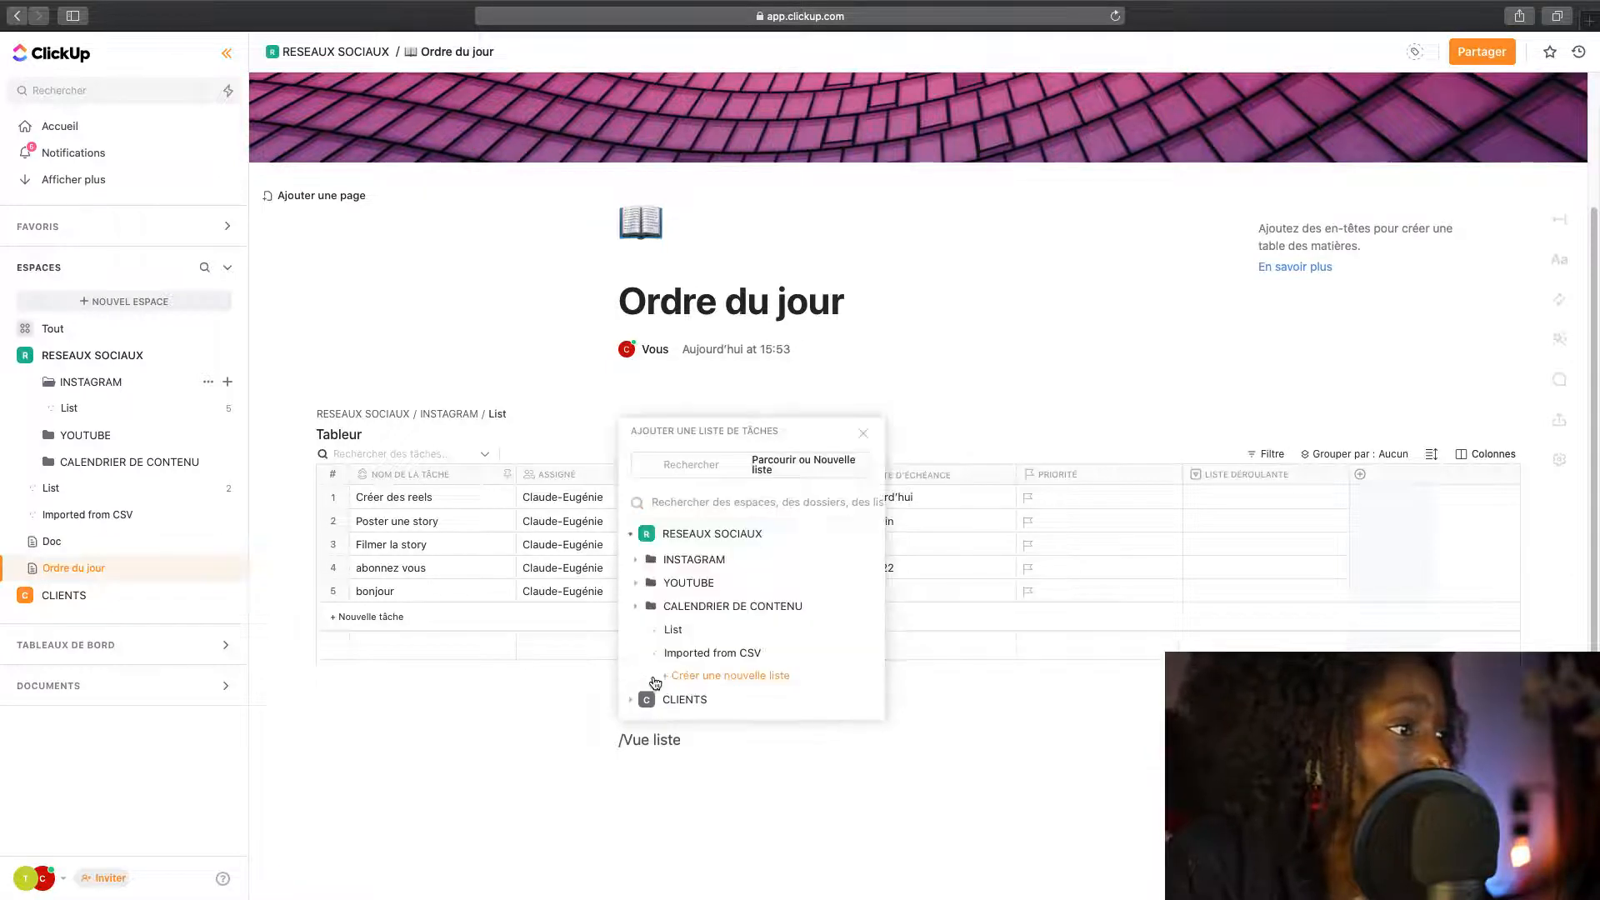
pyautogui.click(640, 560)
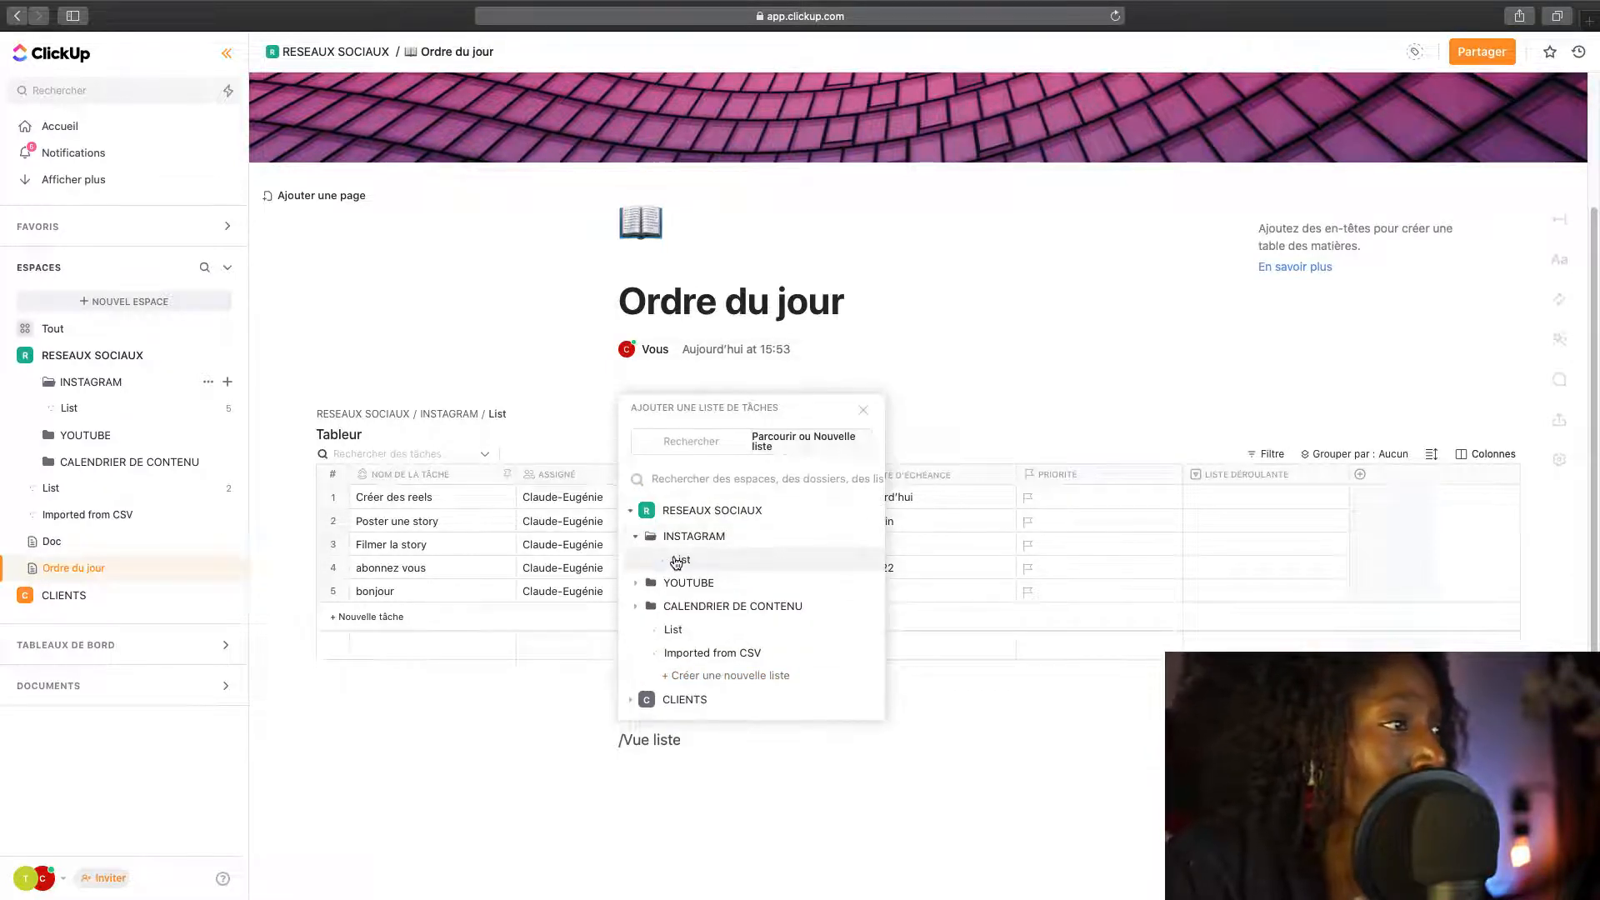
pyautogui.click(671, 560)
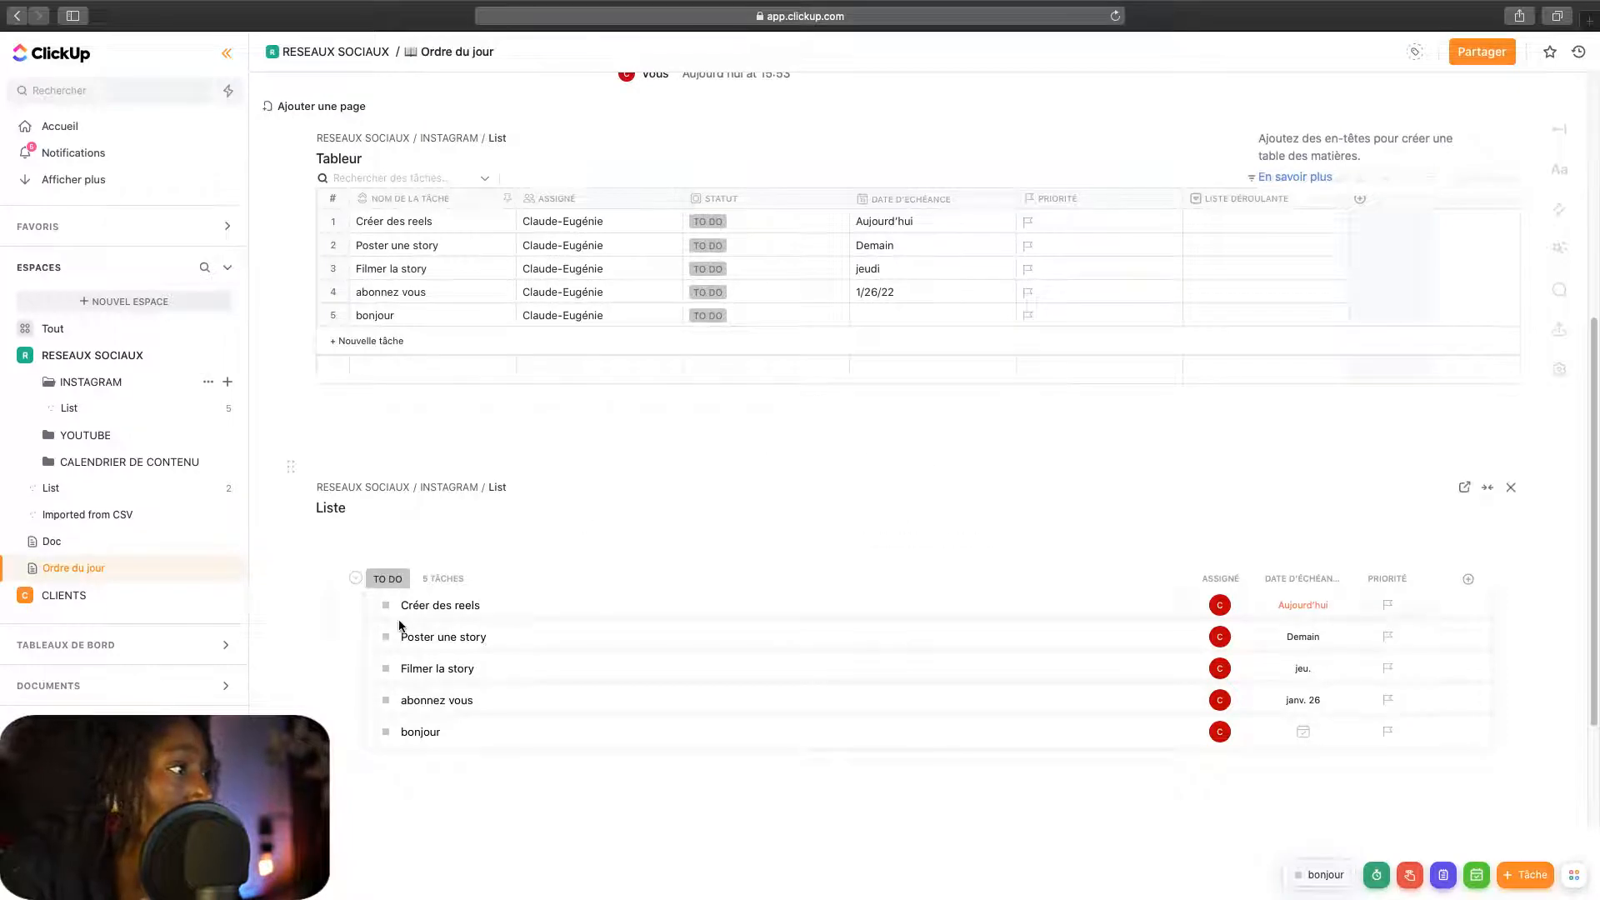
# Step: Add a check-list below the list view with the items "un", "deux" and "trois"
pyautogui.scroll(-3, 405, 801)
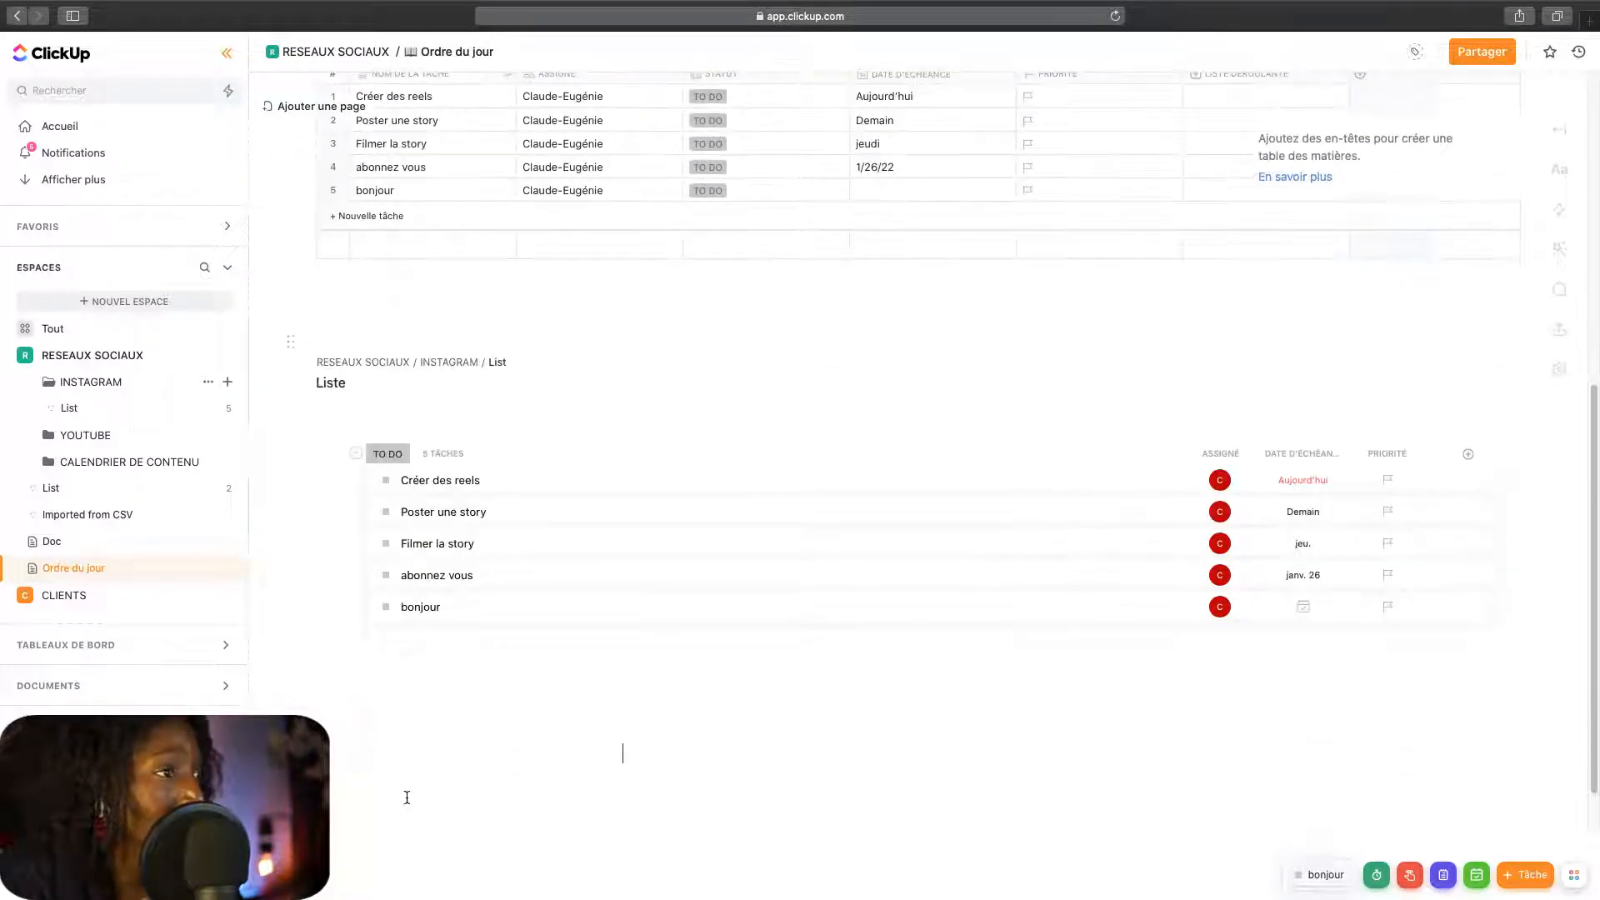
pyautogui.click(633, 749)
pyautogui.write('/')
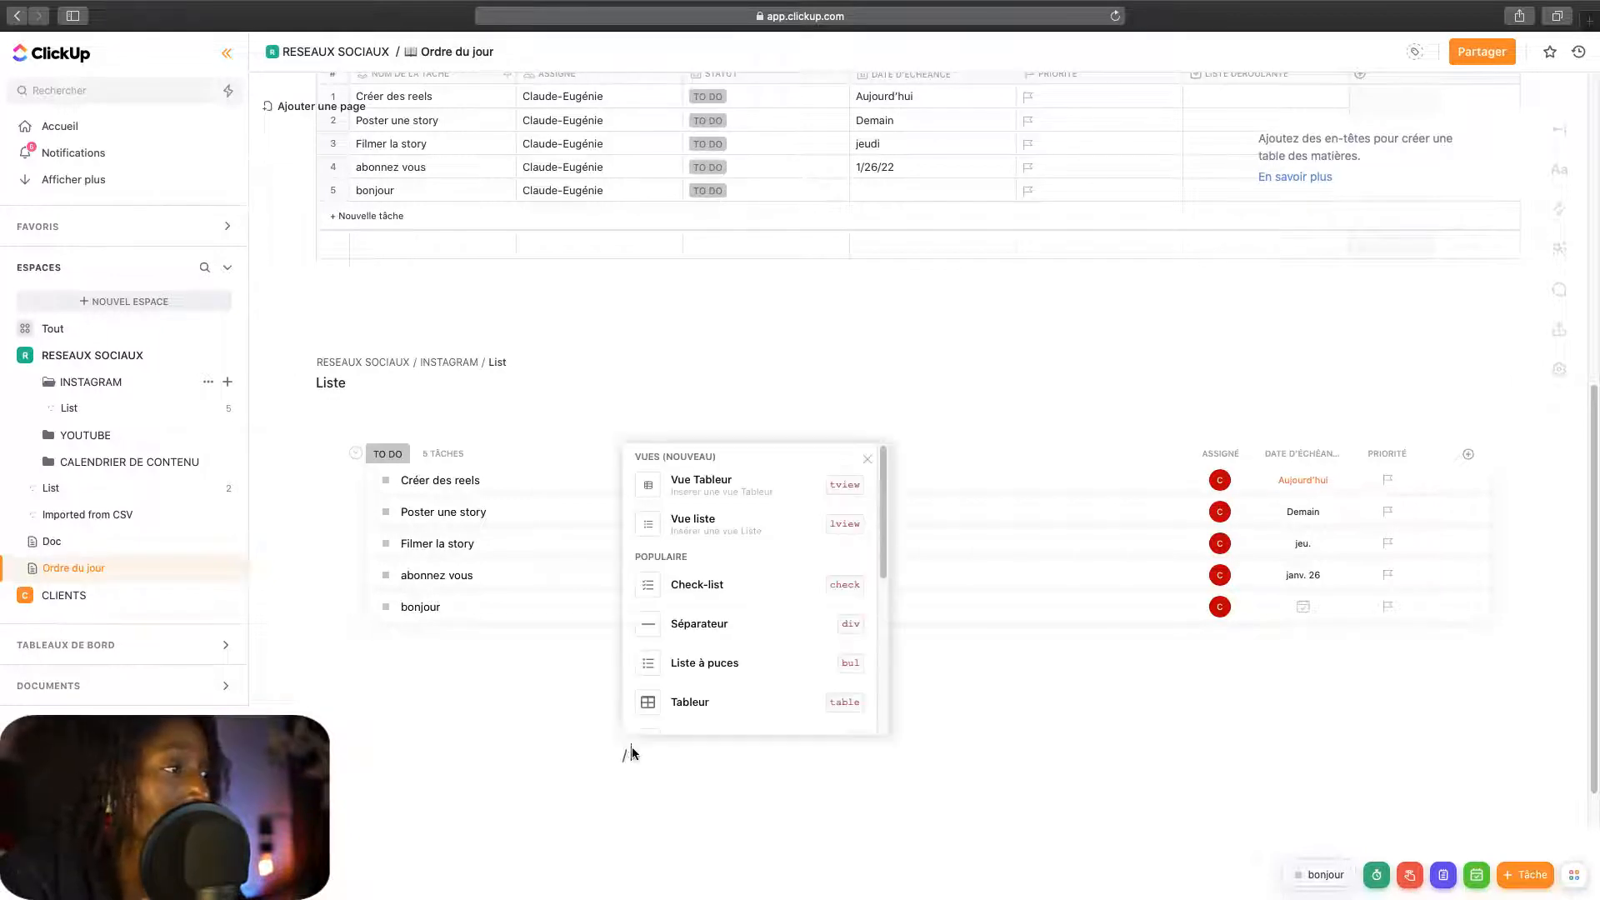
pyautogui.click(728, 591)
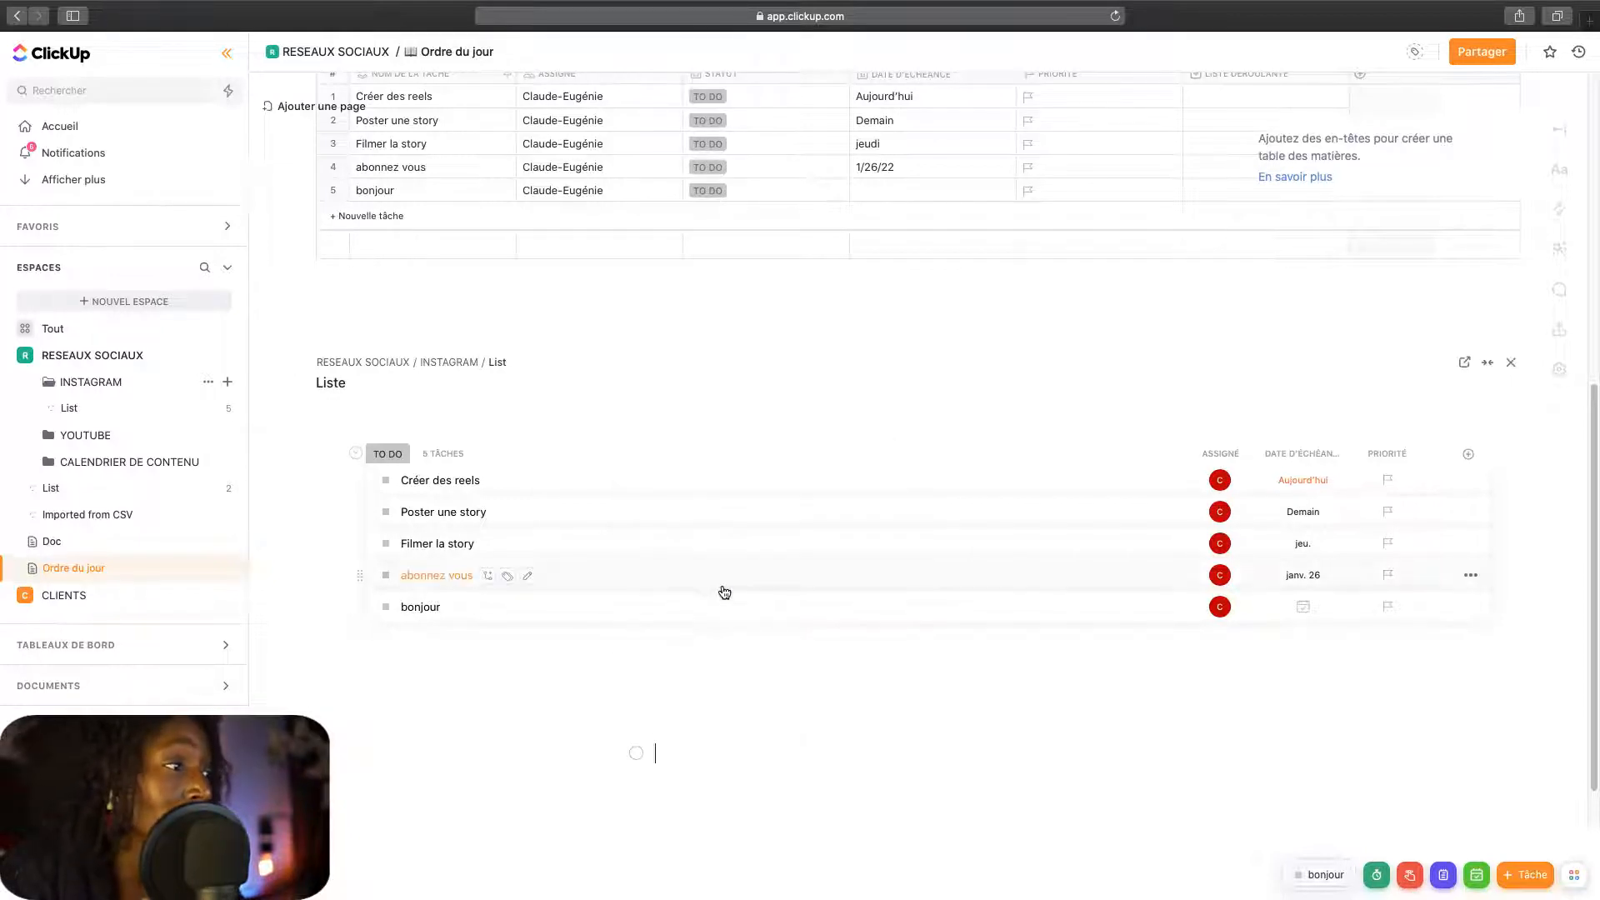
pyautogui.write('un')
pyautogui.press('Return')
pyautogui.write('deux')
pyautogui.press('Return')
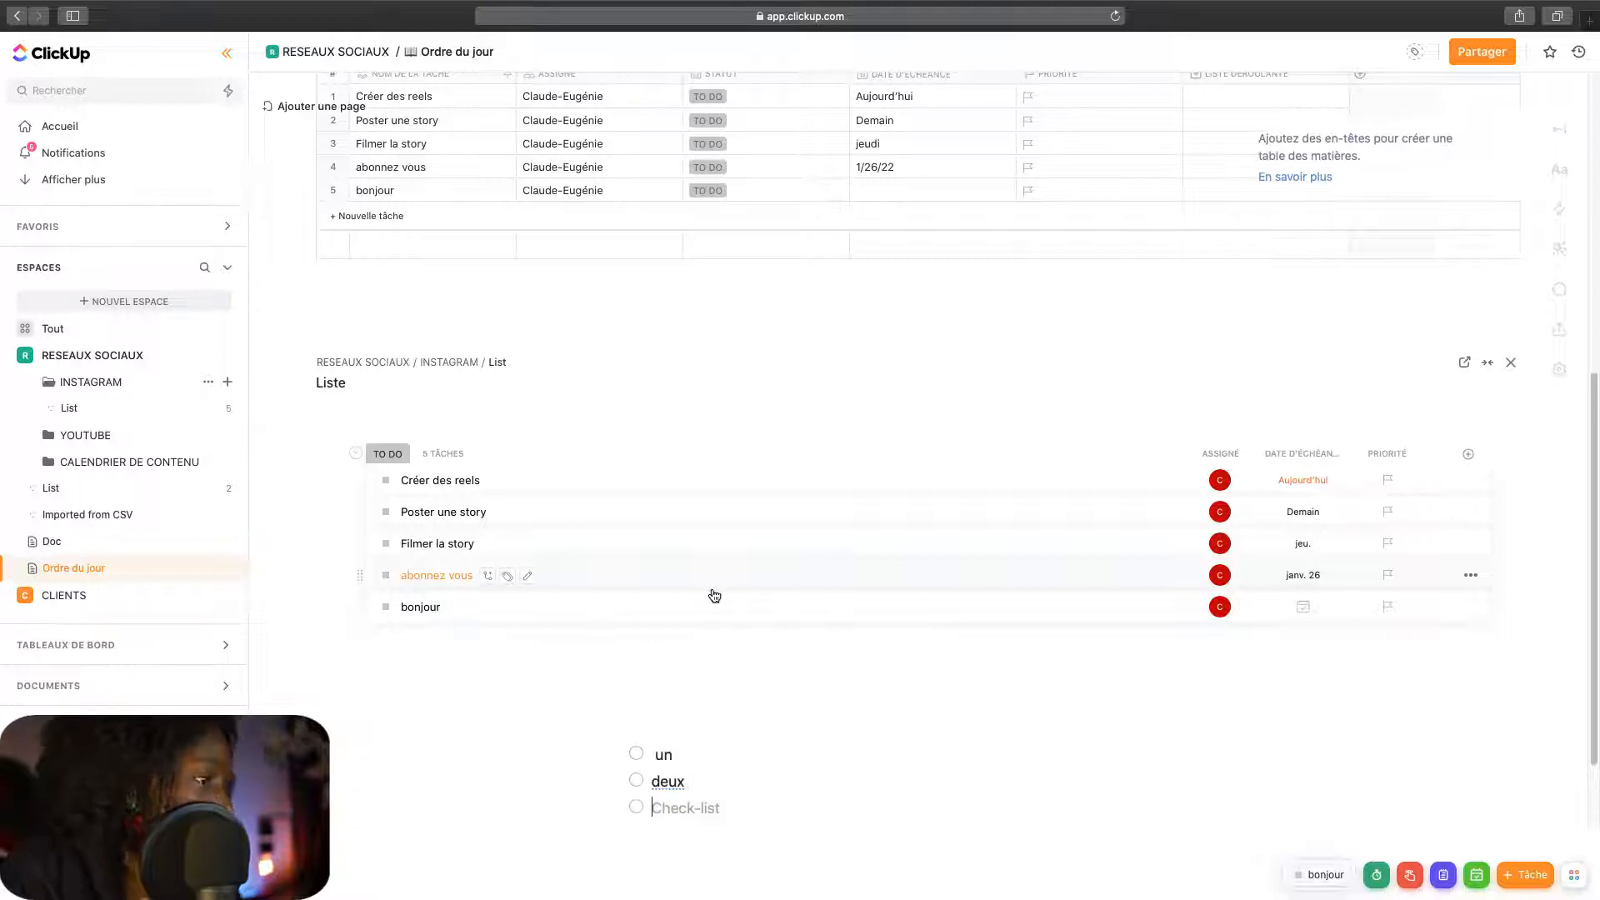
pyautogui.write('trois')
pyautogui.press('Return')
# Step: End the check-list and insert a Séparateur beneath it
pyautogui.scroll(-2, 707, 794)
pyautogui.press('Return')
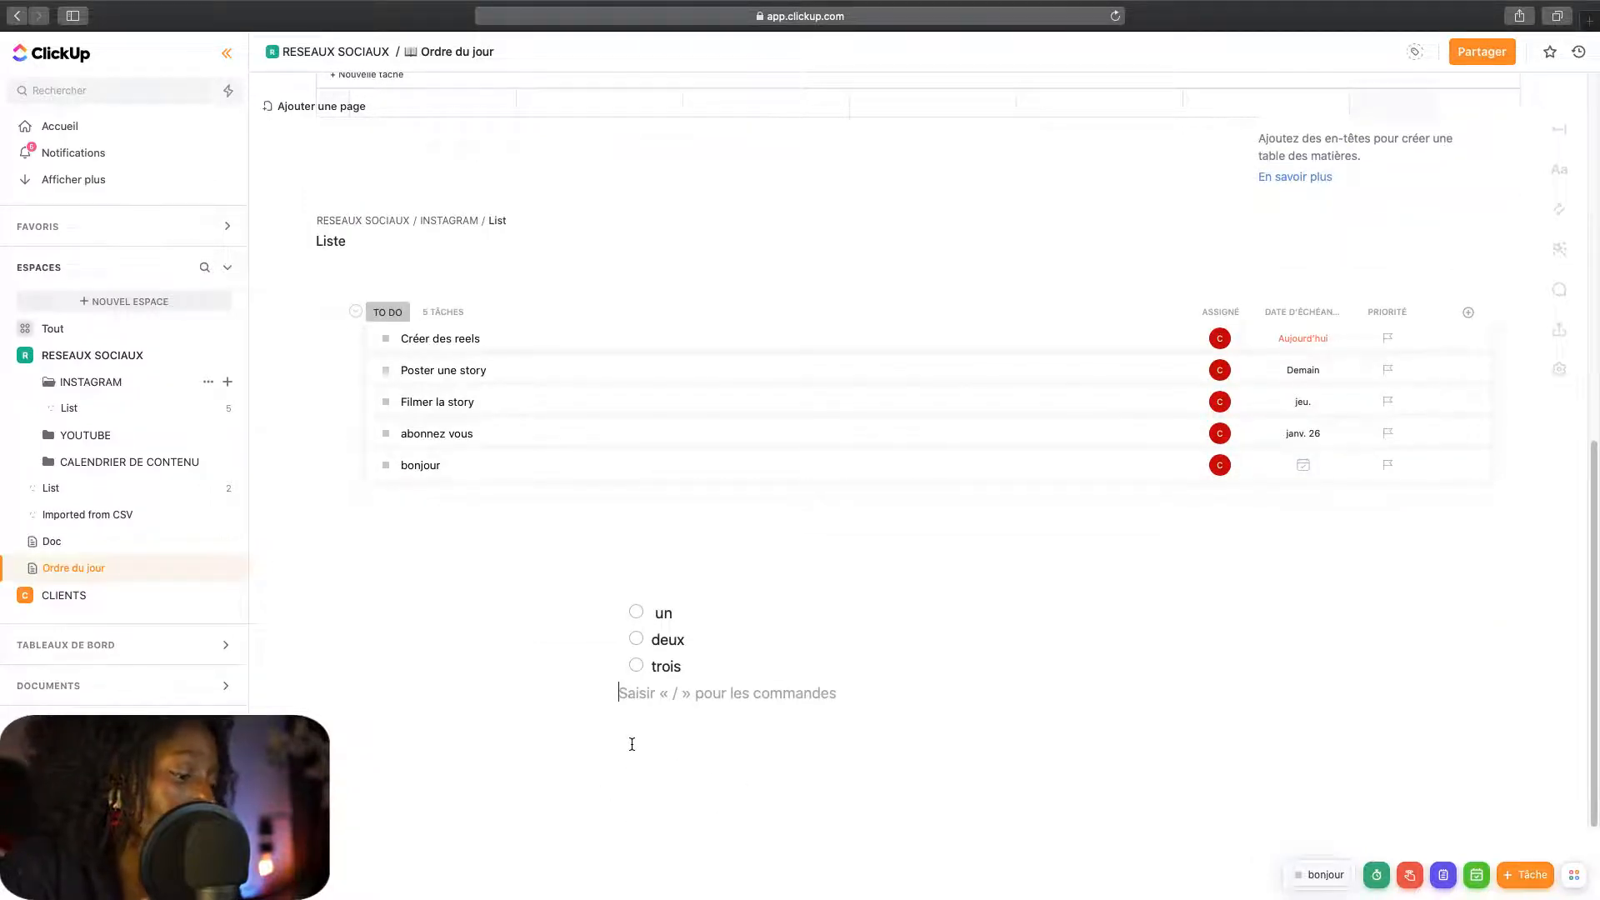
pyautogui.write('/')
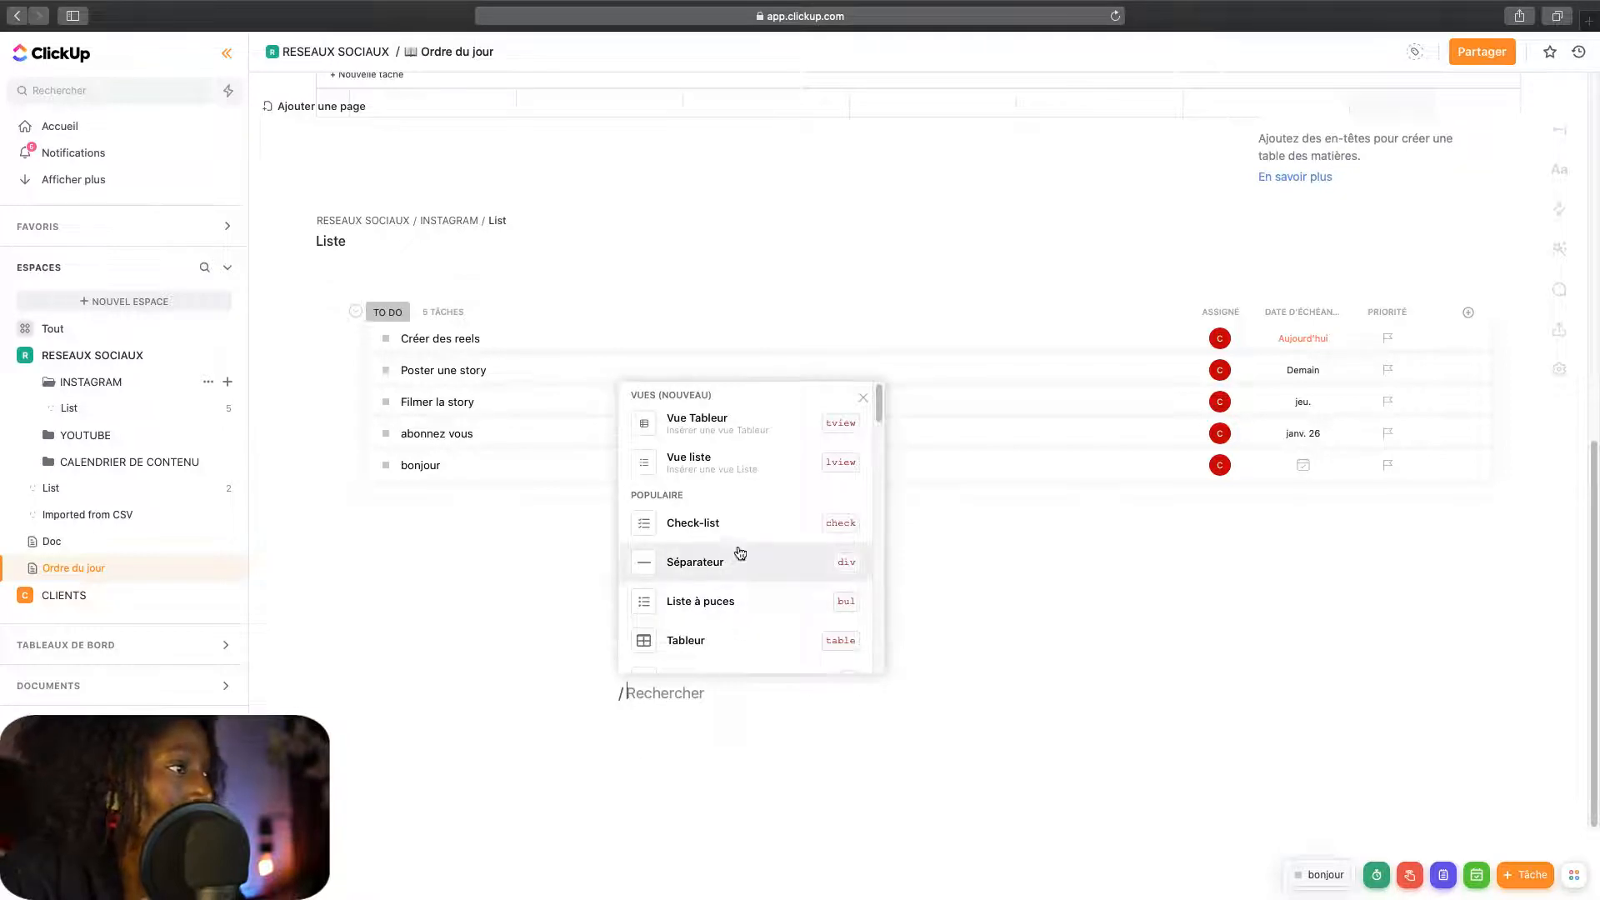
pyautogui.click(837, 569)
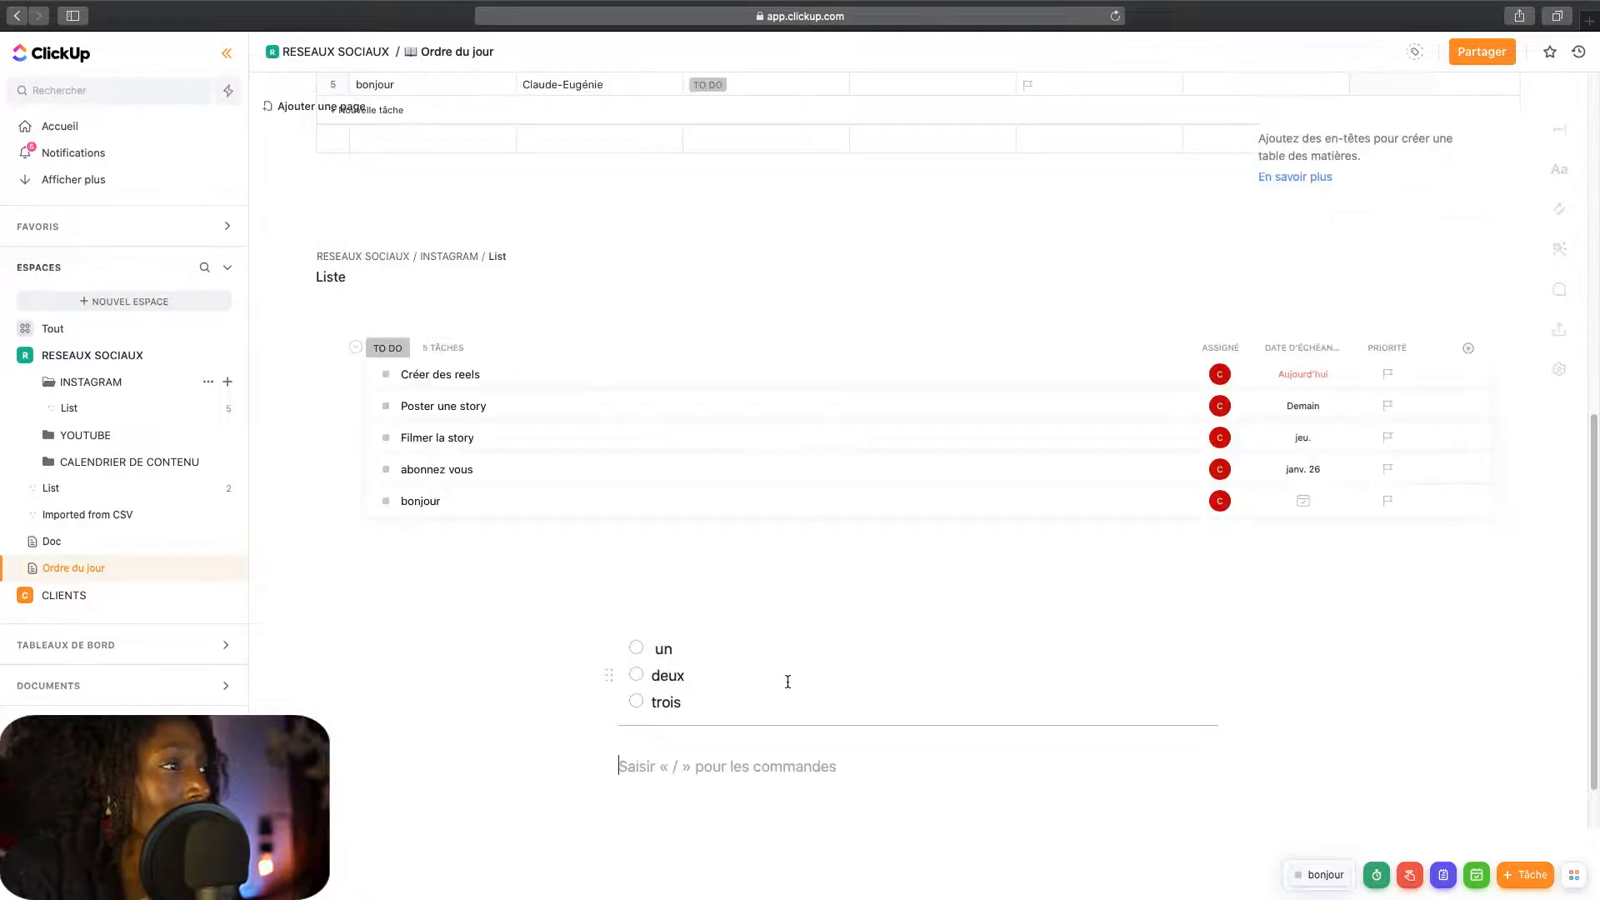
# Step: Show the page details and set the page width to Complet
pyautogui.scroll(3, 786, 682)
pyautogui.scroll(2, 1484, 213)
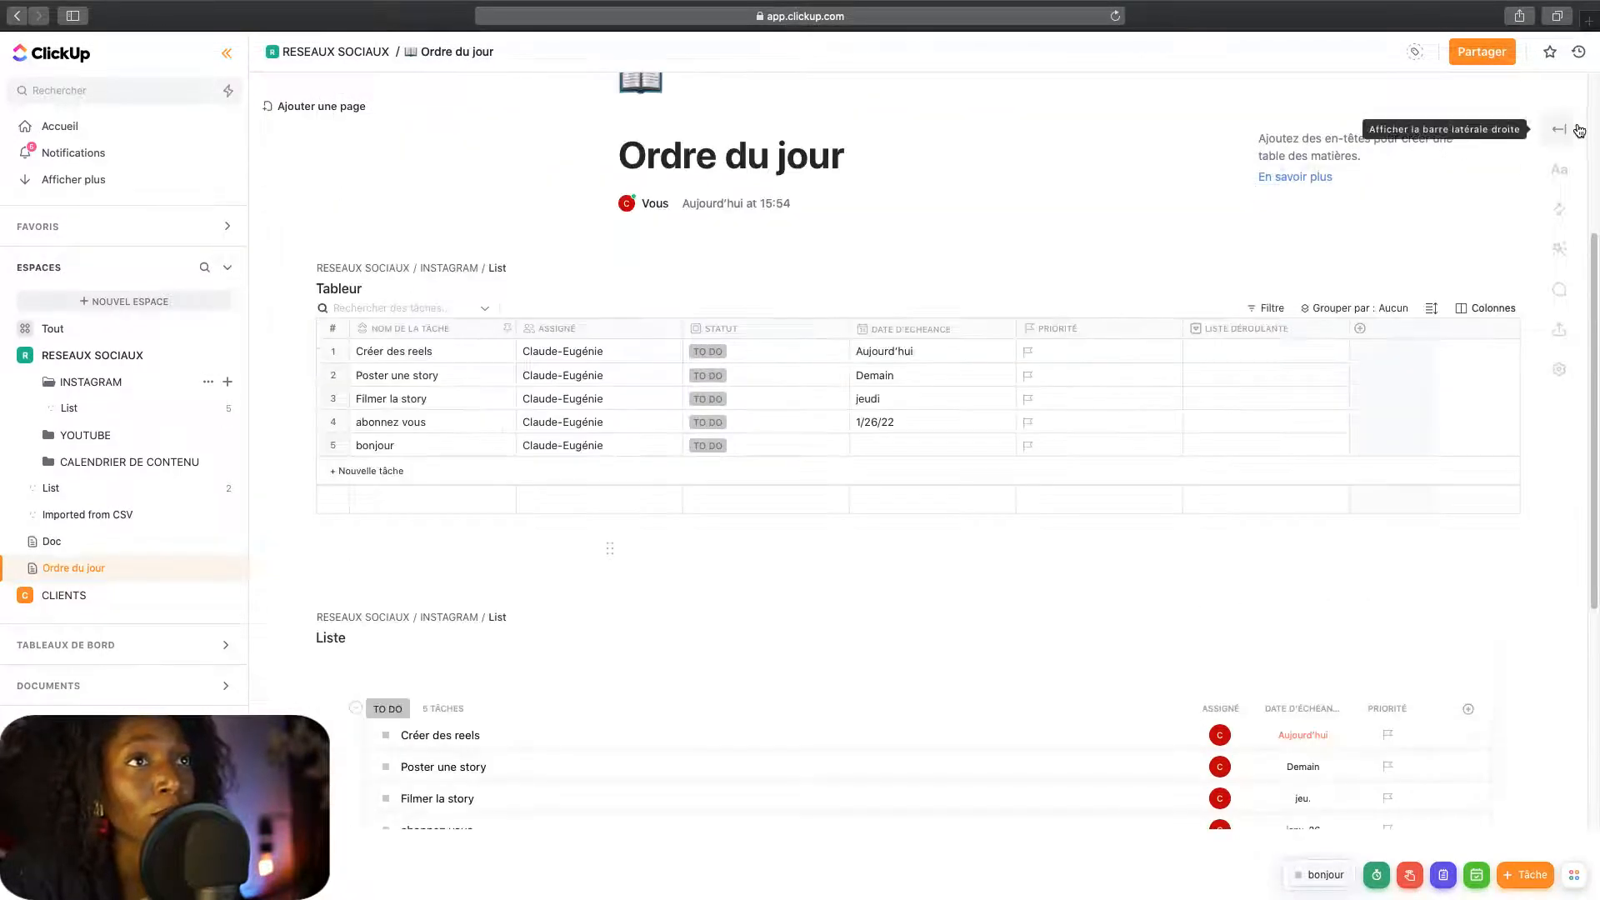
pyautogui.click(1567, 133)
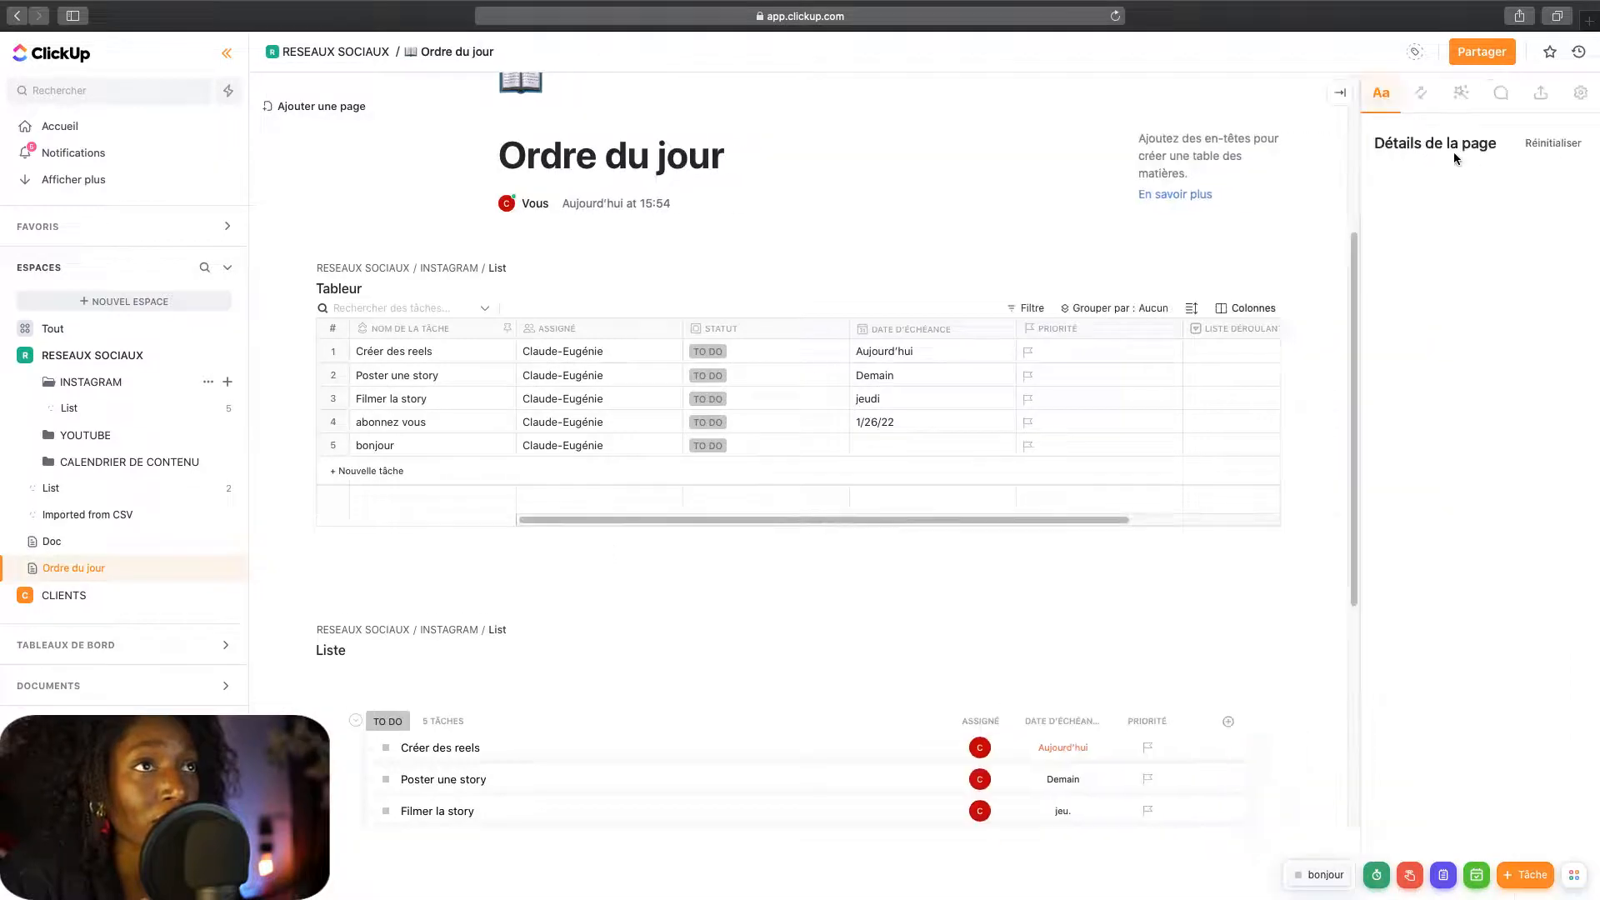
pyautogui.scroll(-1, 1500, 334)
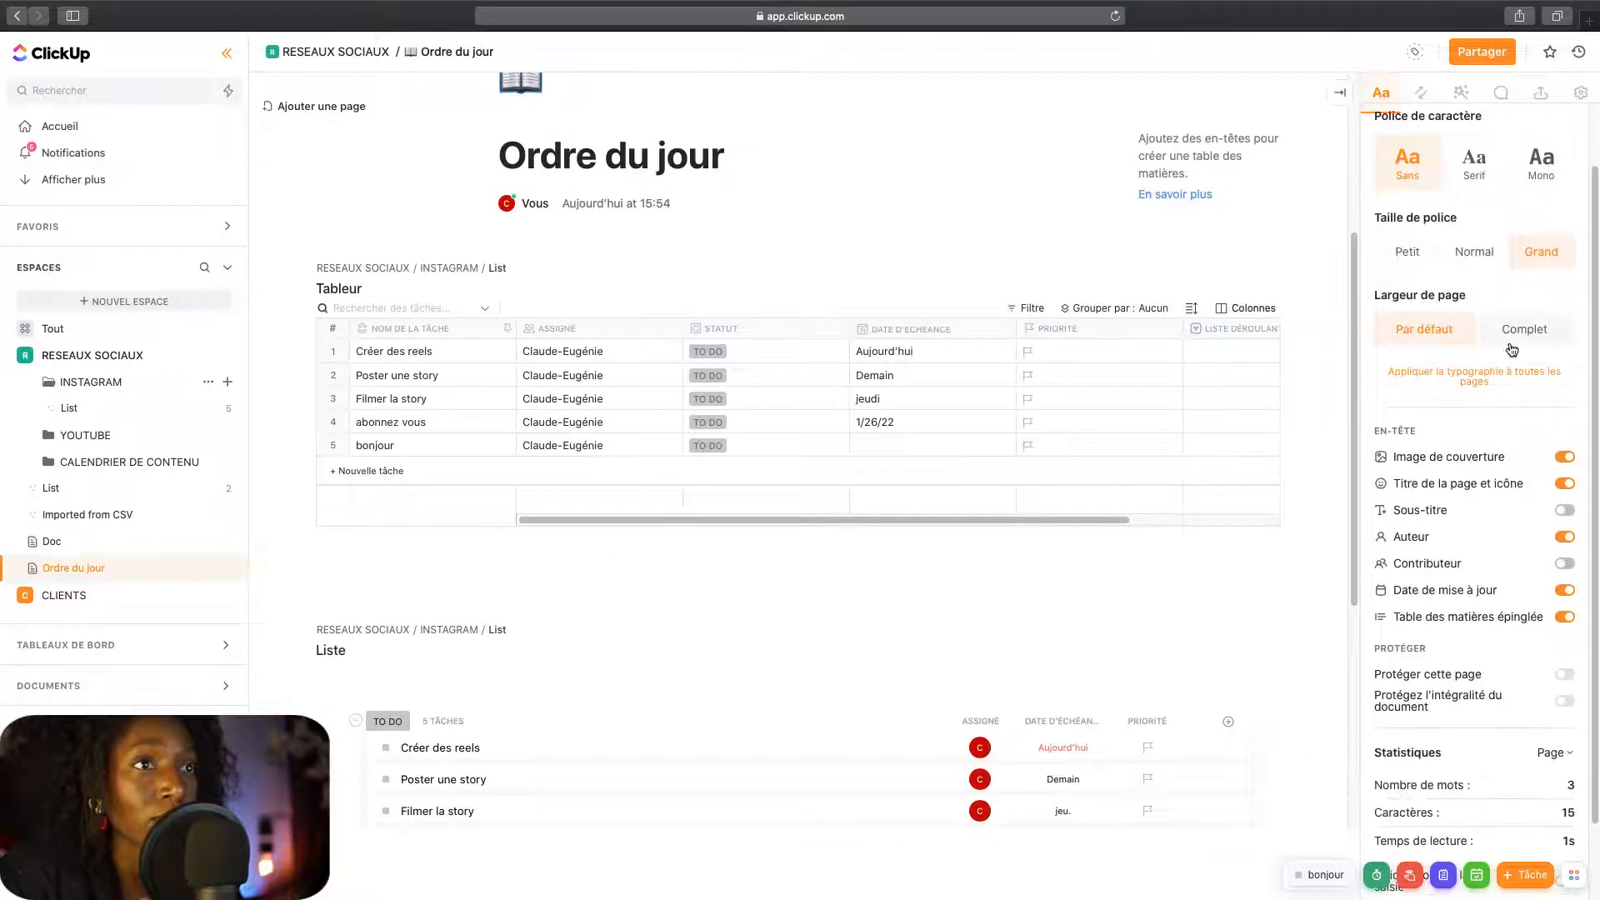
pyautogui.click(1524, 330)
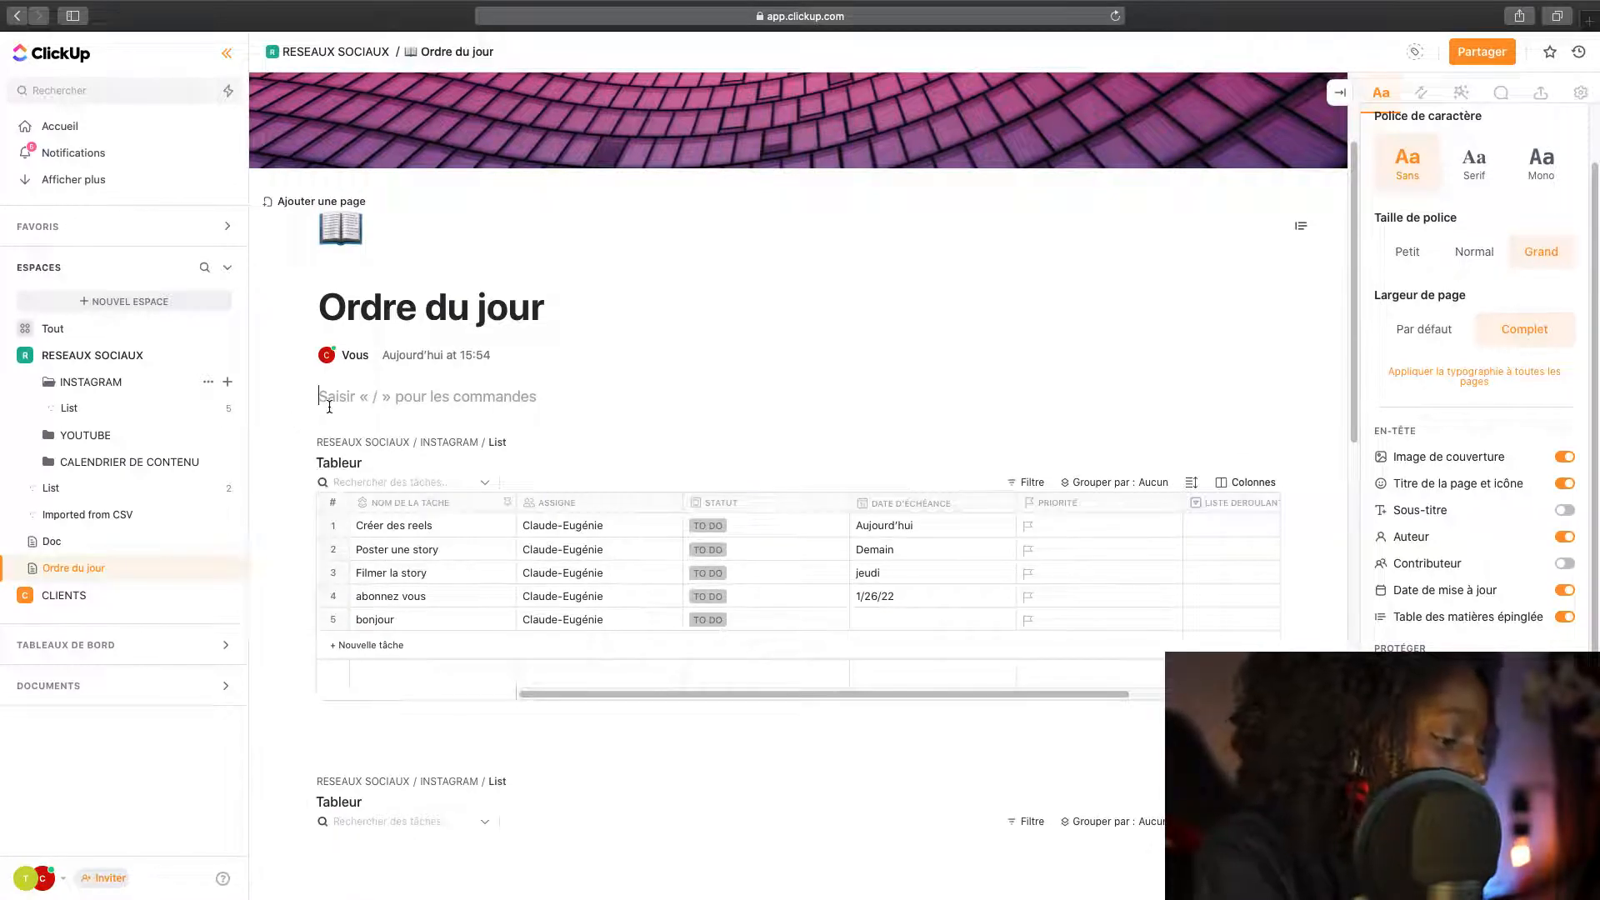
# Step: Add an En-tête 1 reading "Vue tableur" above the first Tableur view
pyautogui.write('/H1')
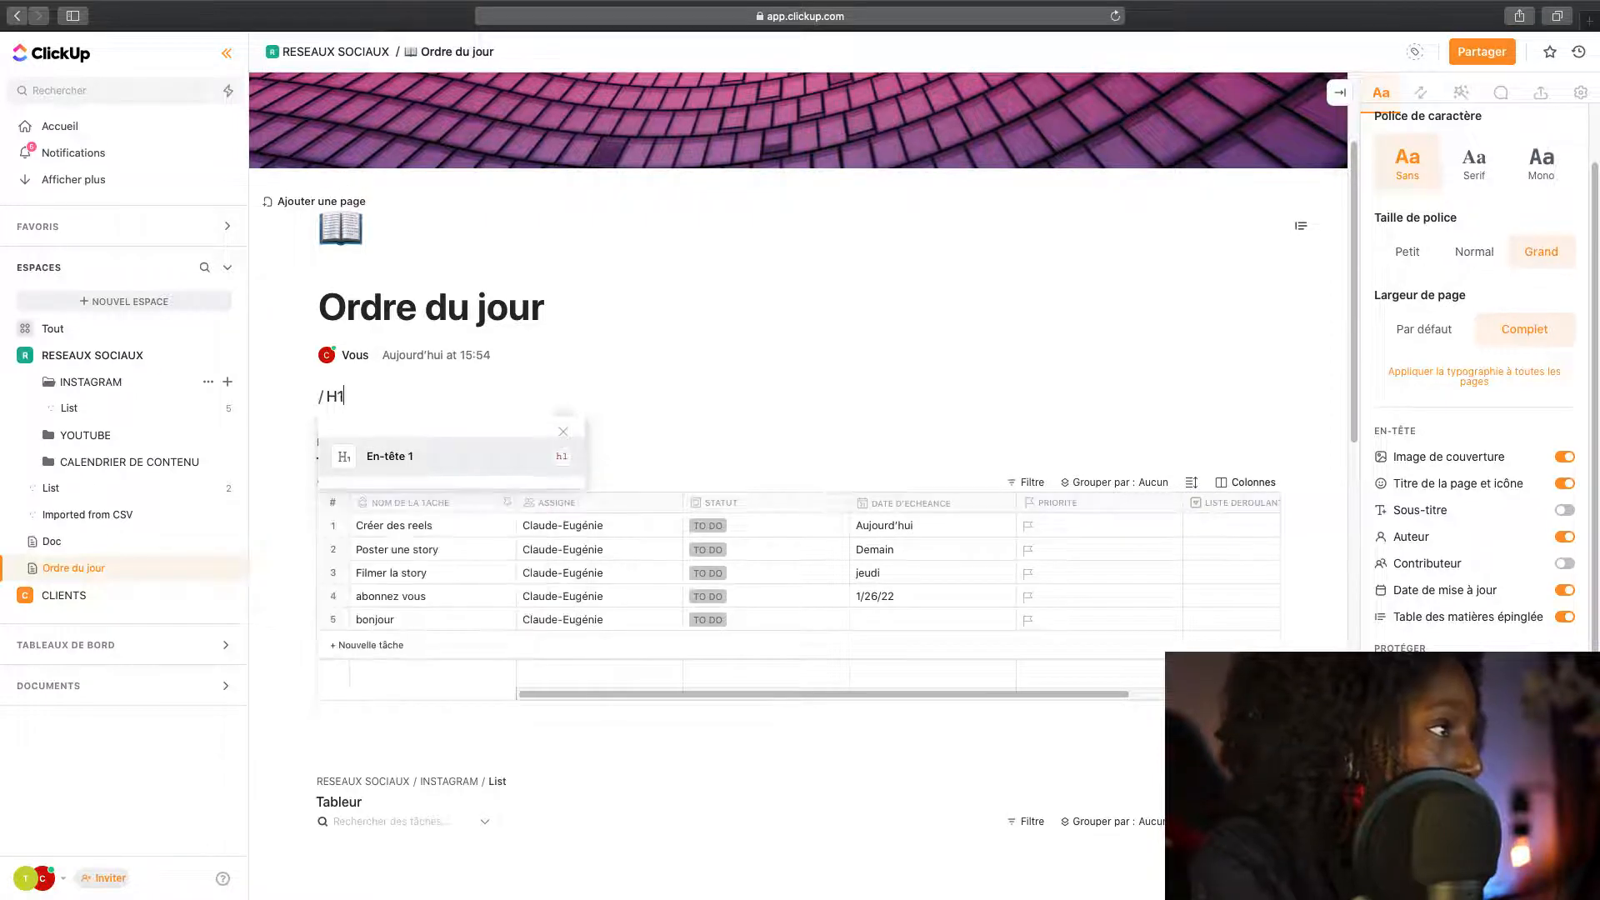
pyautogui.click(376, 456)
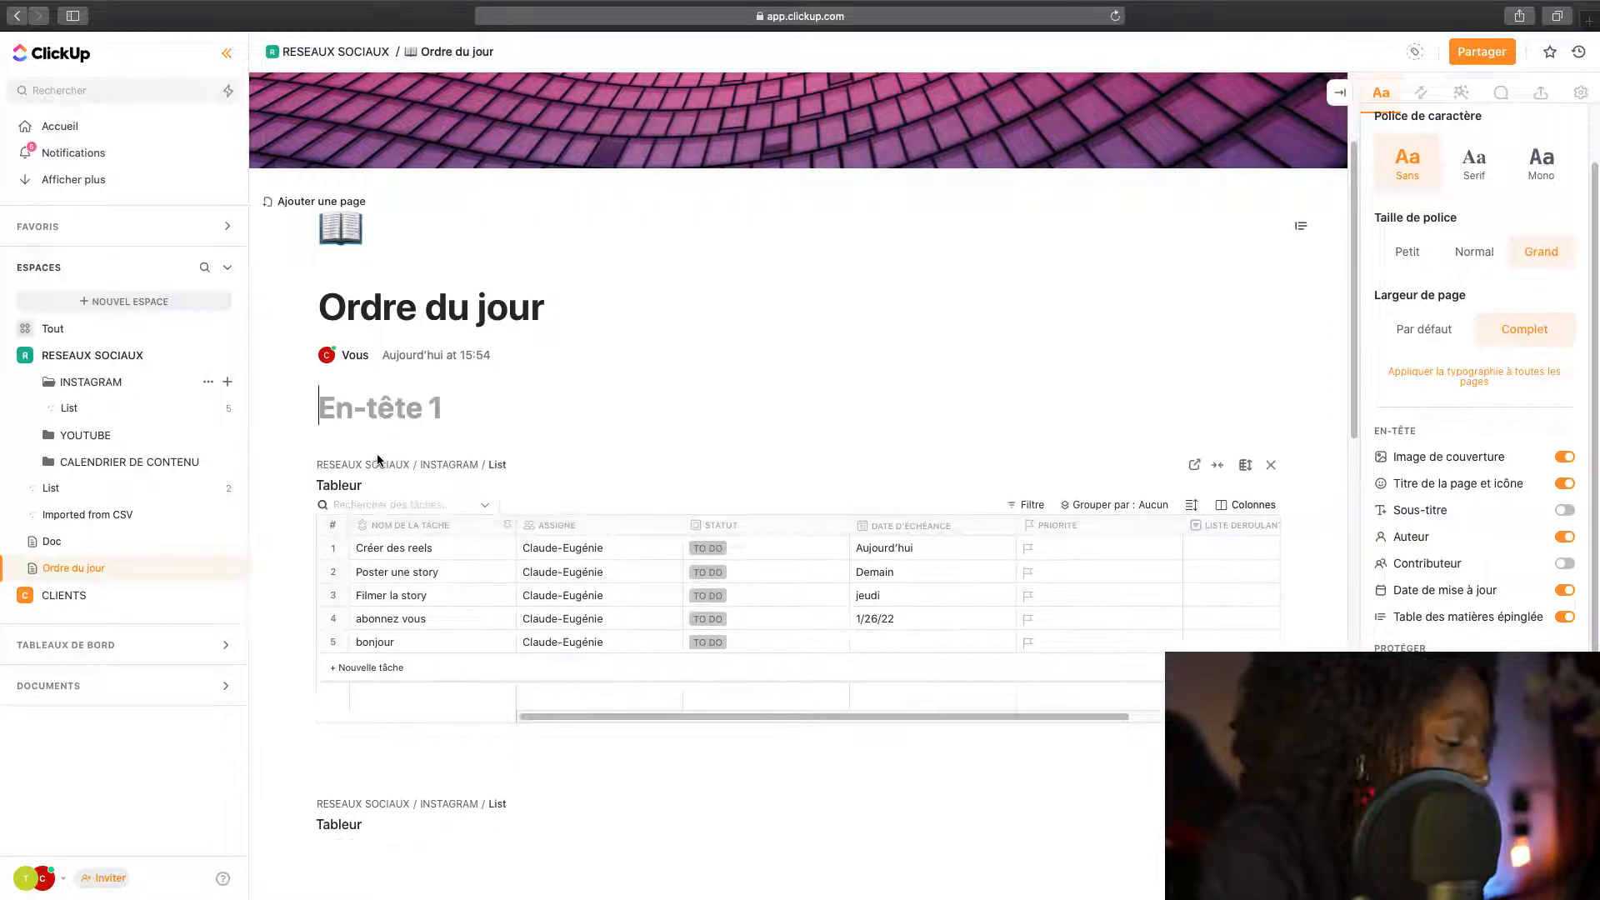
pyautogui.write('Vue tableau')
pyautogui.press('BackSpace')
pyautogui.press('BackSpace')
pyautogui.write('ur')
pyautogui.press('Return')
# Step: Add an En-tête 2 reading "Vue en liste" between the second Tableur view and the Liste view
pyautogui.scroll(-5, 539, 452)
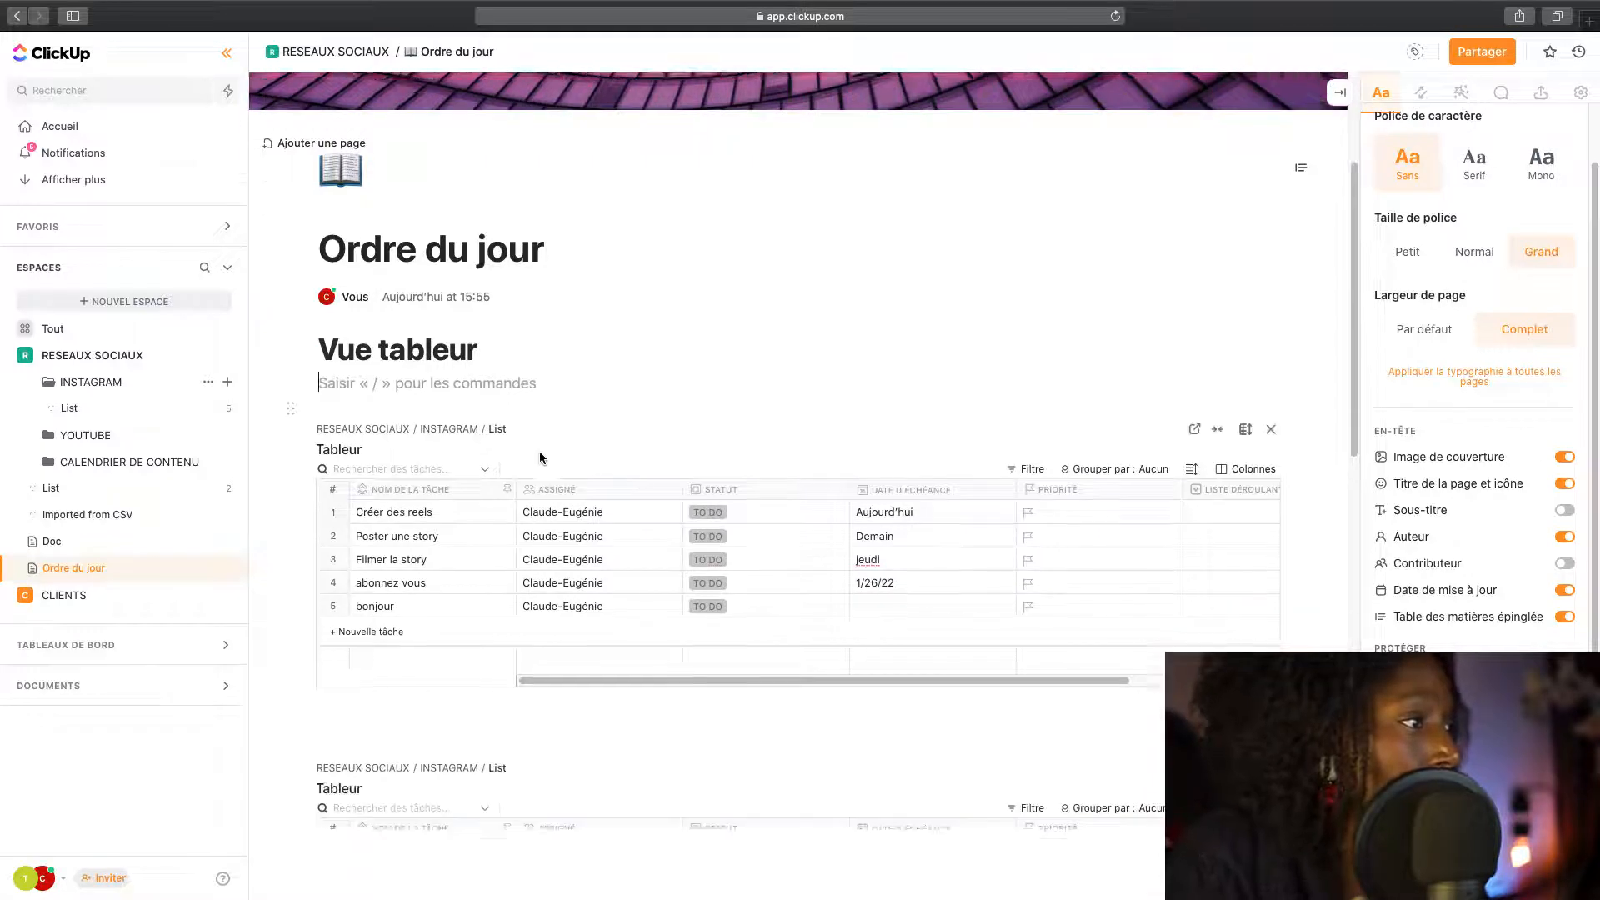
pyautogui.scroll(-1, 403, 547)
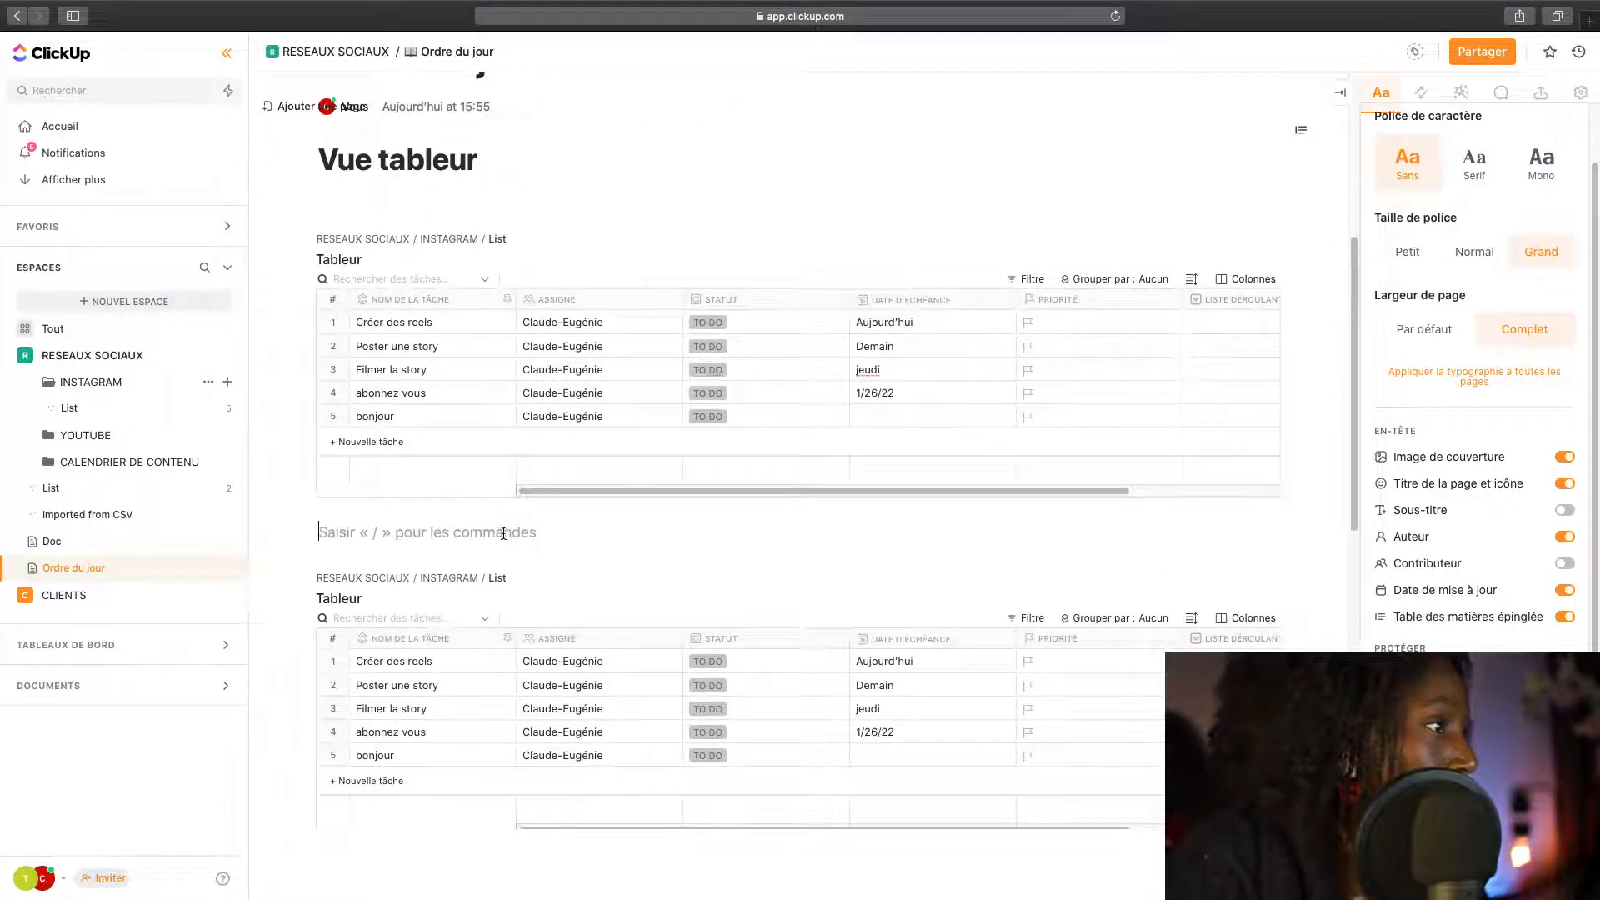
pyautogui.scroll(-5, 504, 535)
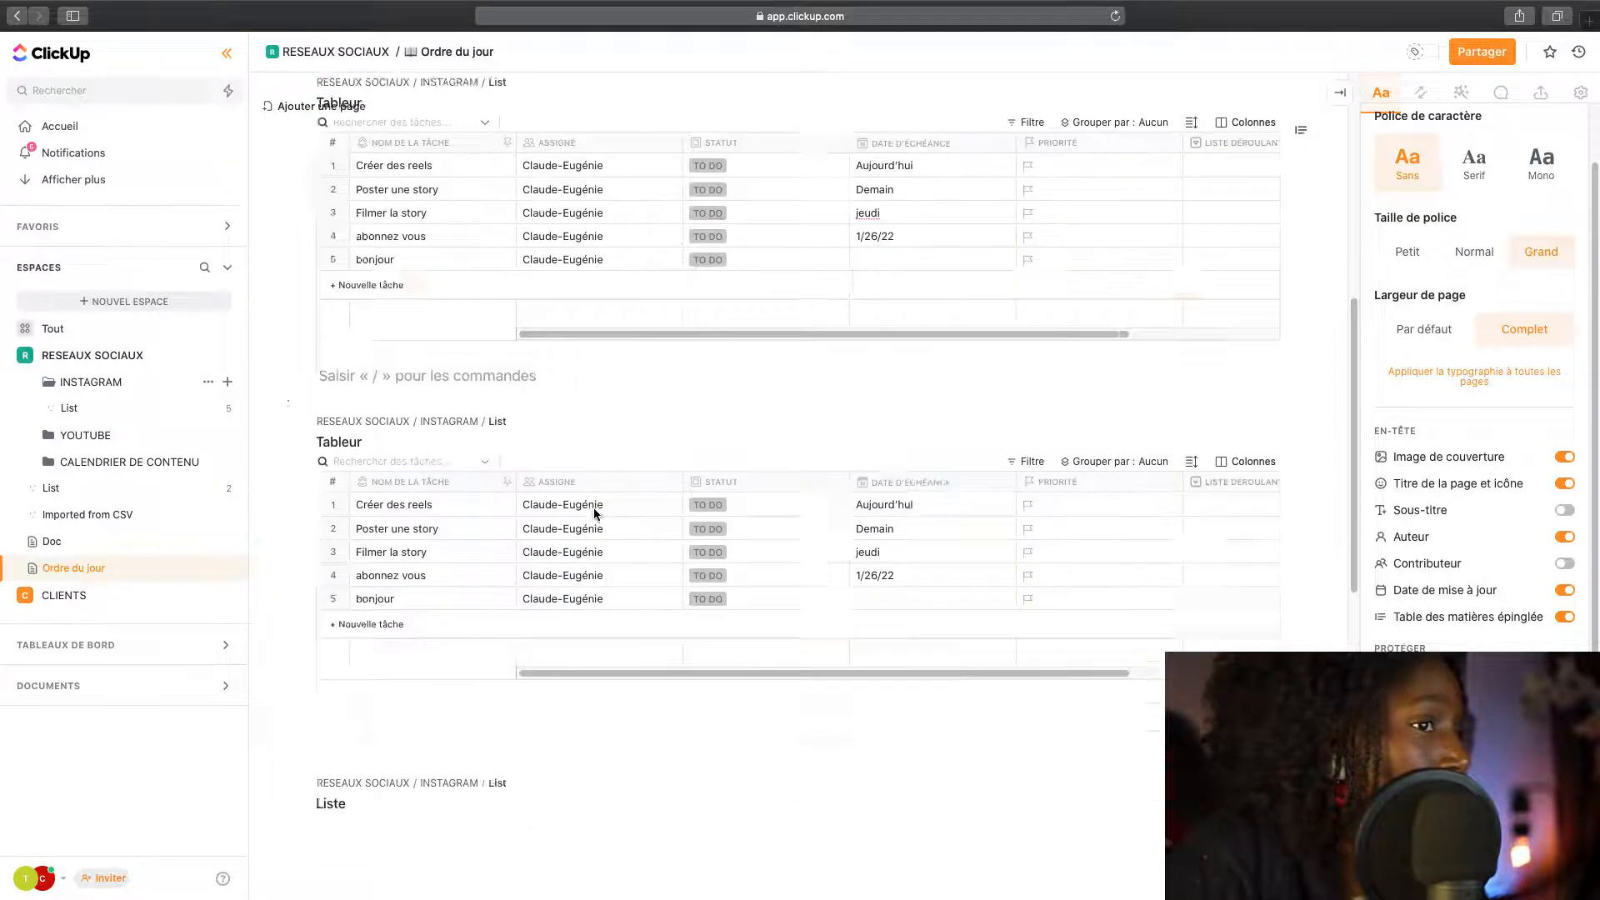
pyautogui.scroll(-1, 593, 514)
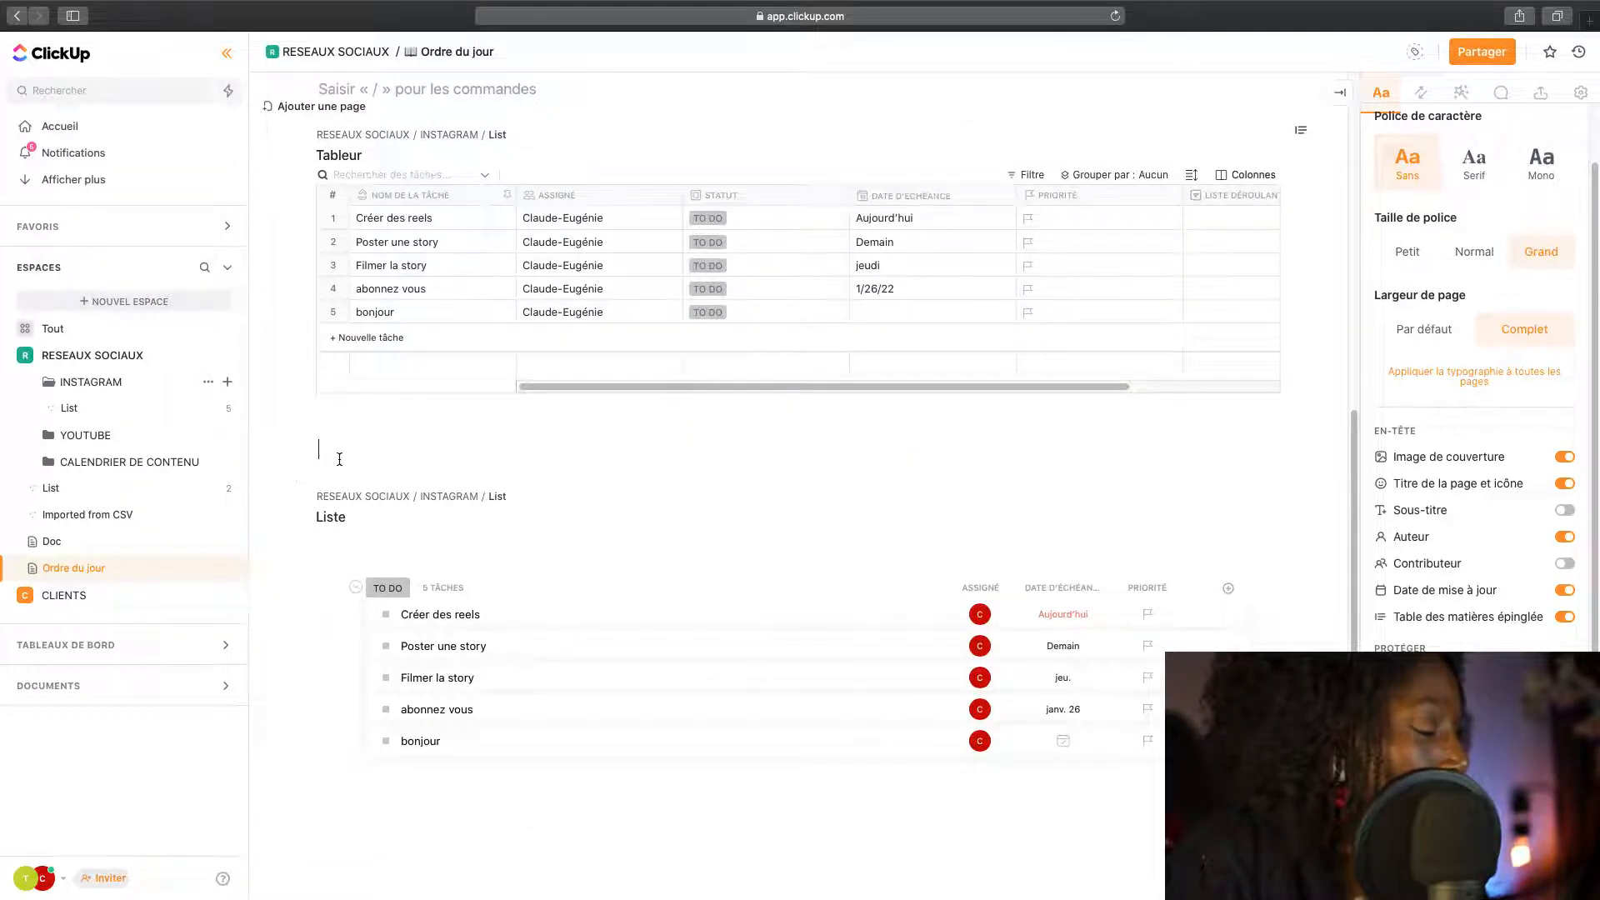
pyautogui.write('/h2')
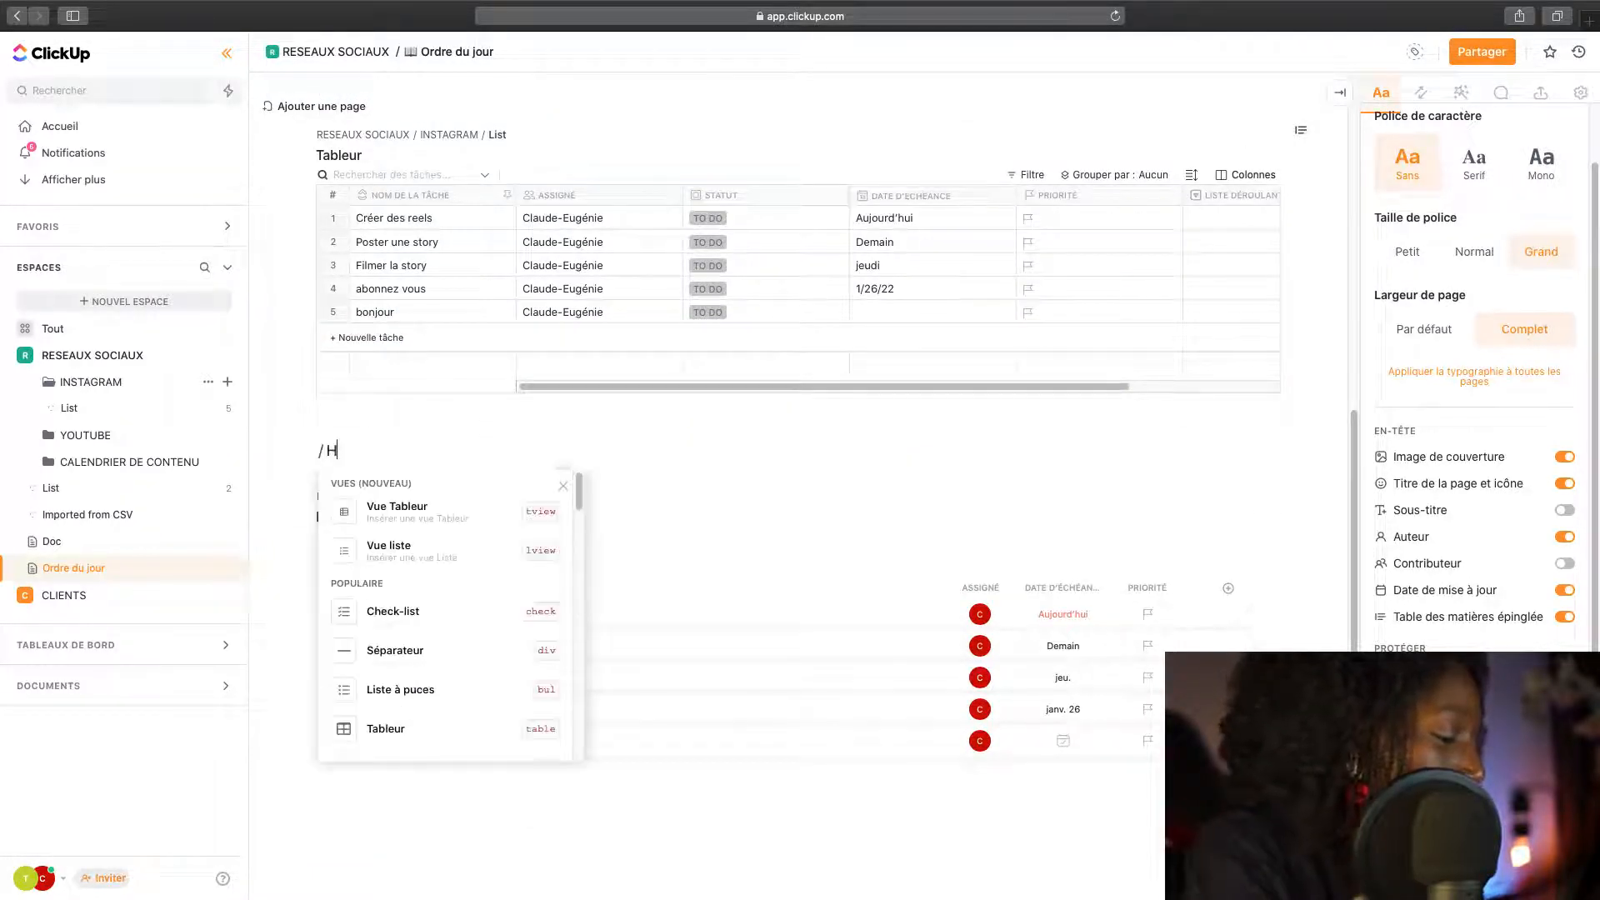
pyautogui.press('Return')
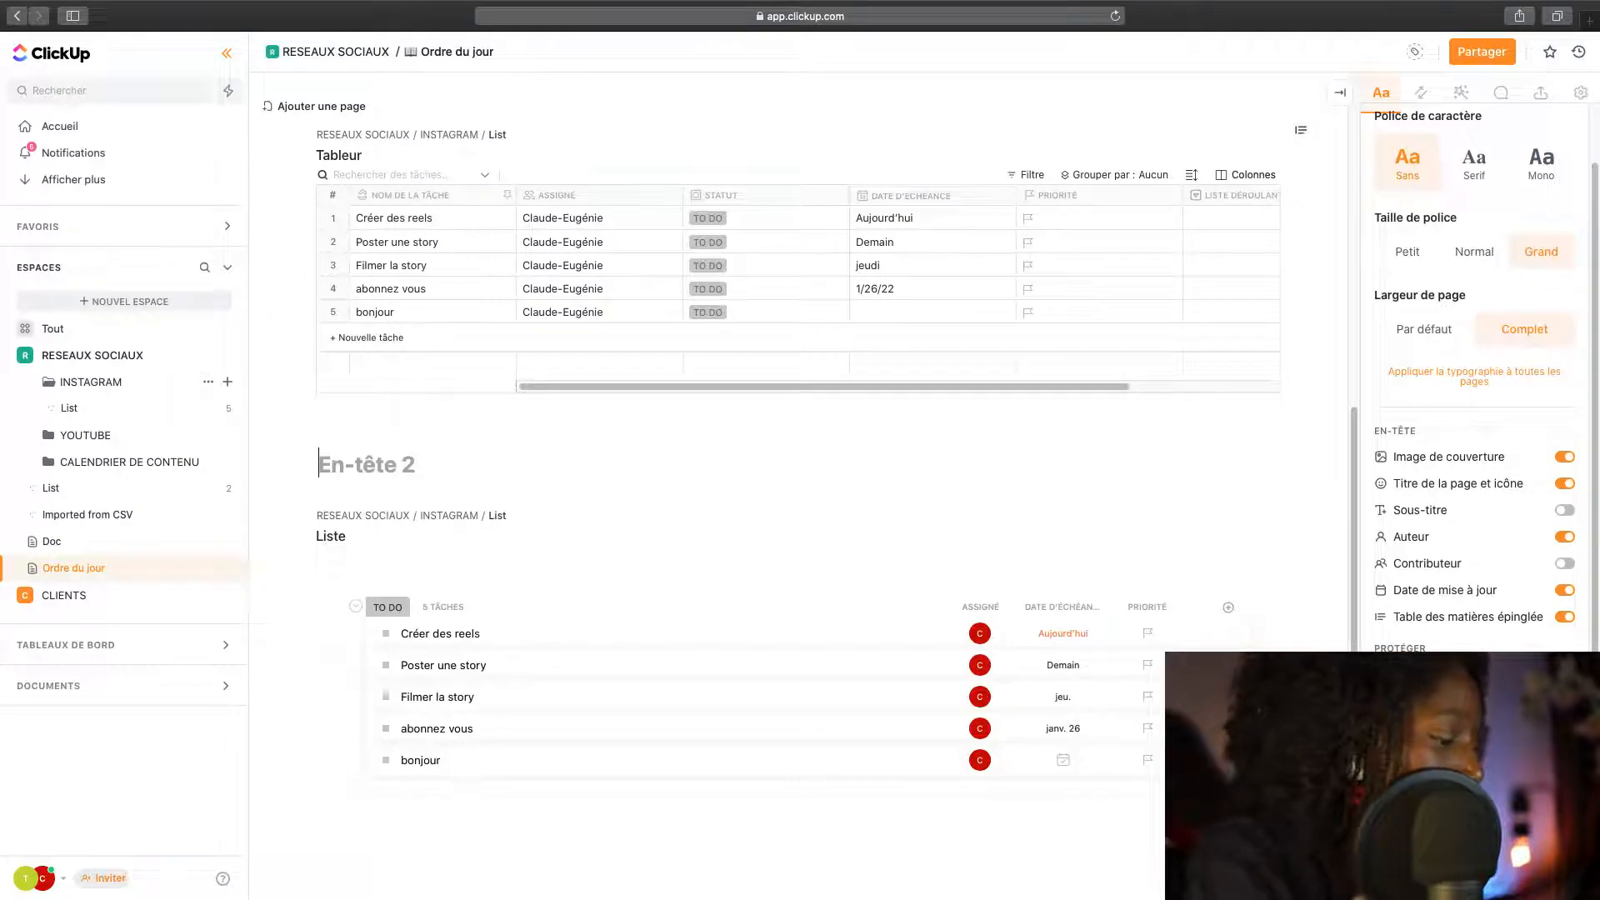
pyautogui.write('Vue en liste')
# Step: Display the pinned table of contents and jump to the "Vue en liste" section
pyautogui.scroll(15, 557, 475)
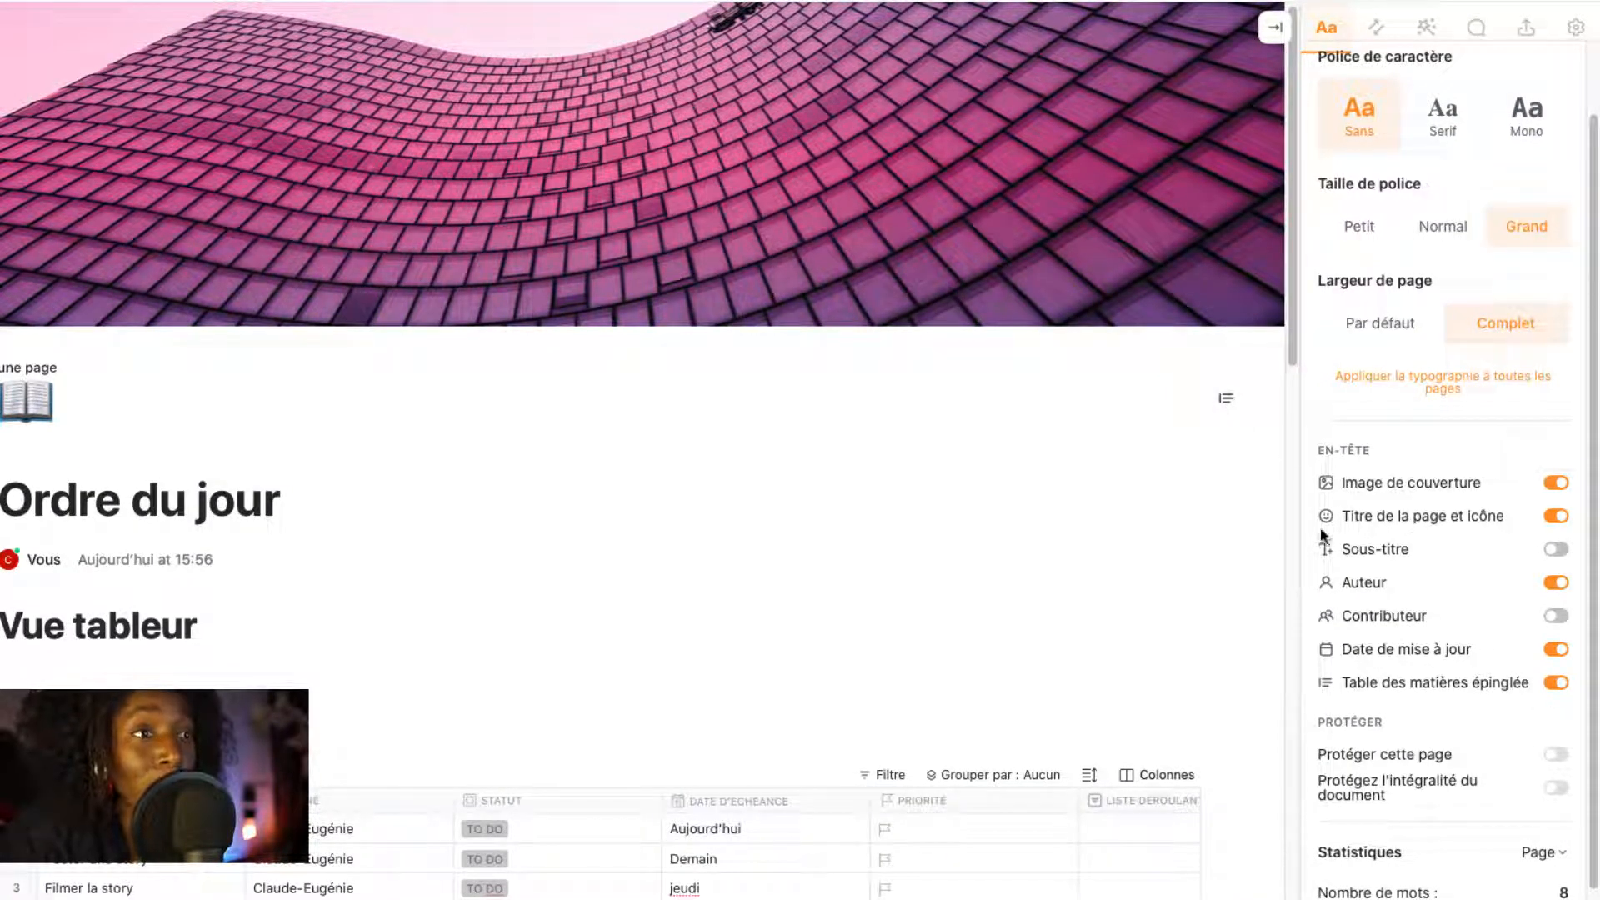
pyautogui.click(1226, 399)
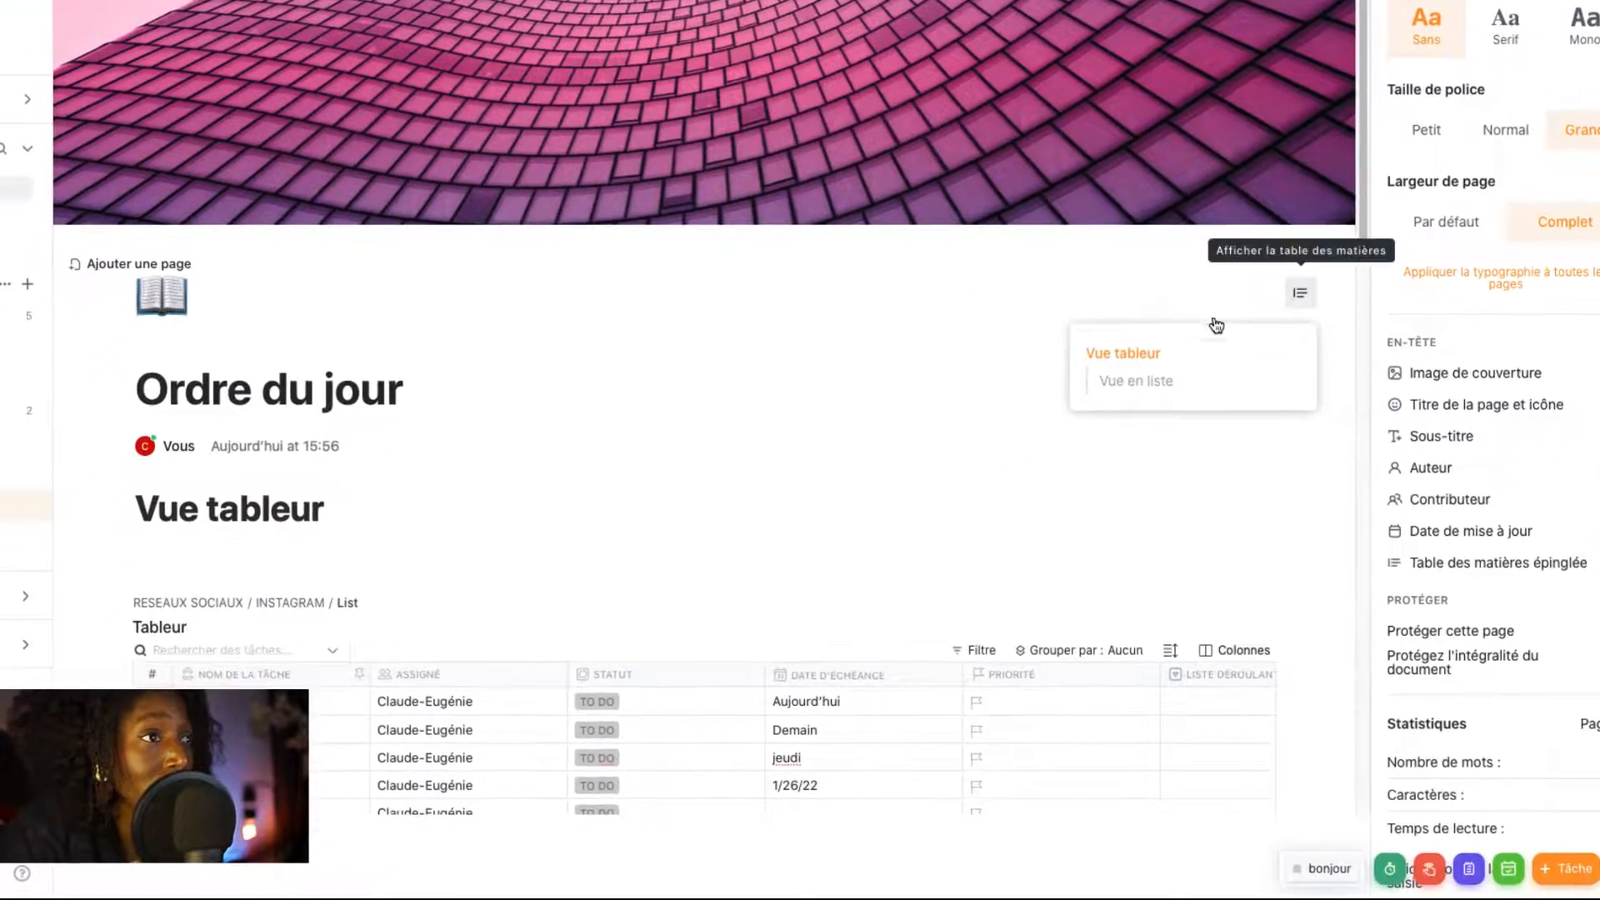
pyautogui.click(1136, 381)
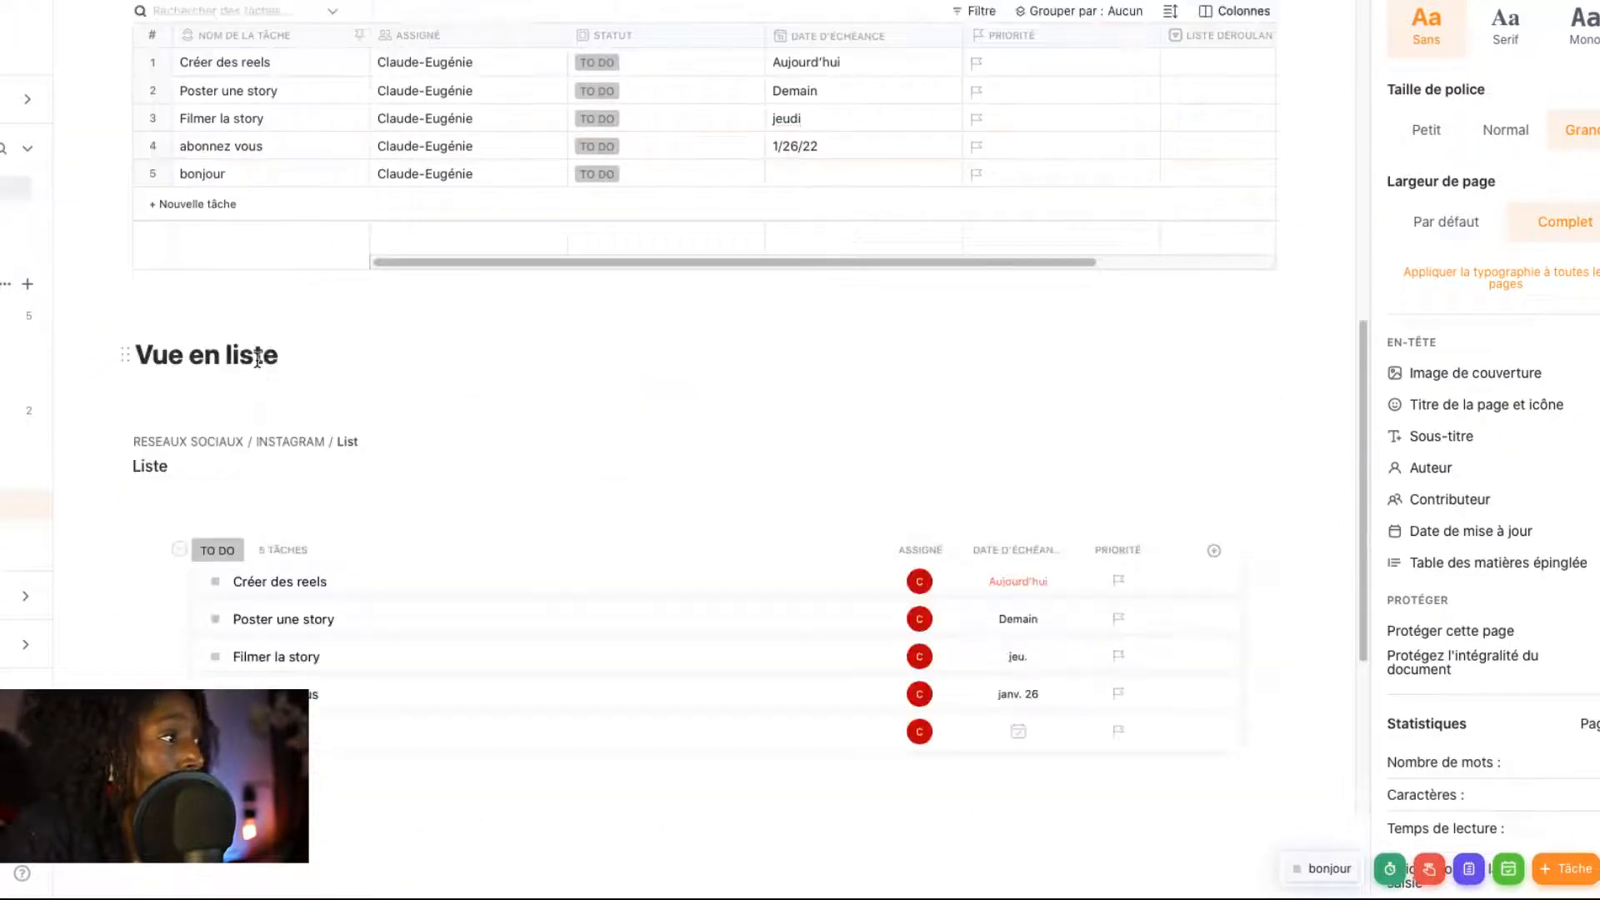
# Step: Look at the Remplacer par choices for the "Vue en liste" heading block without applying one
pyautogui.scroll(-1, 217, 338)
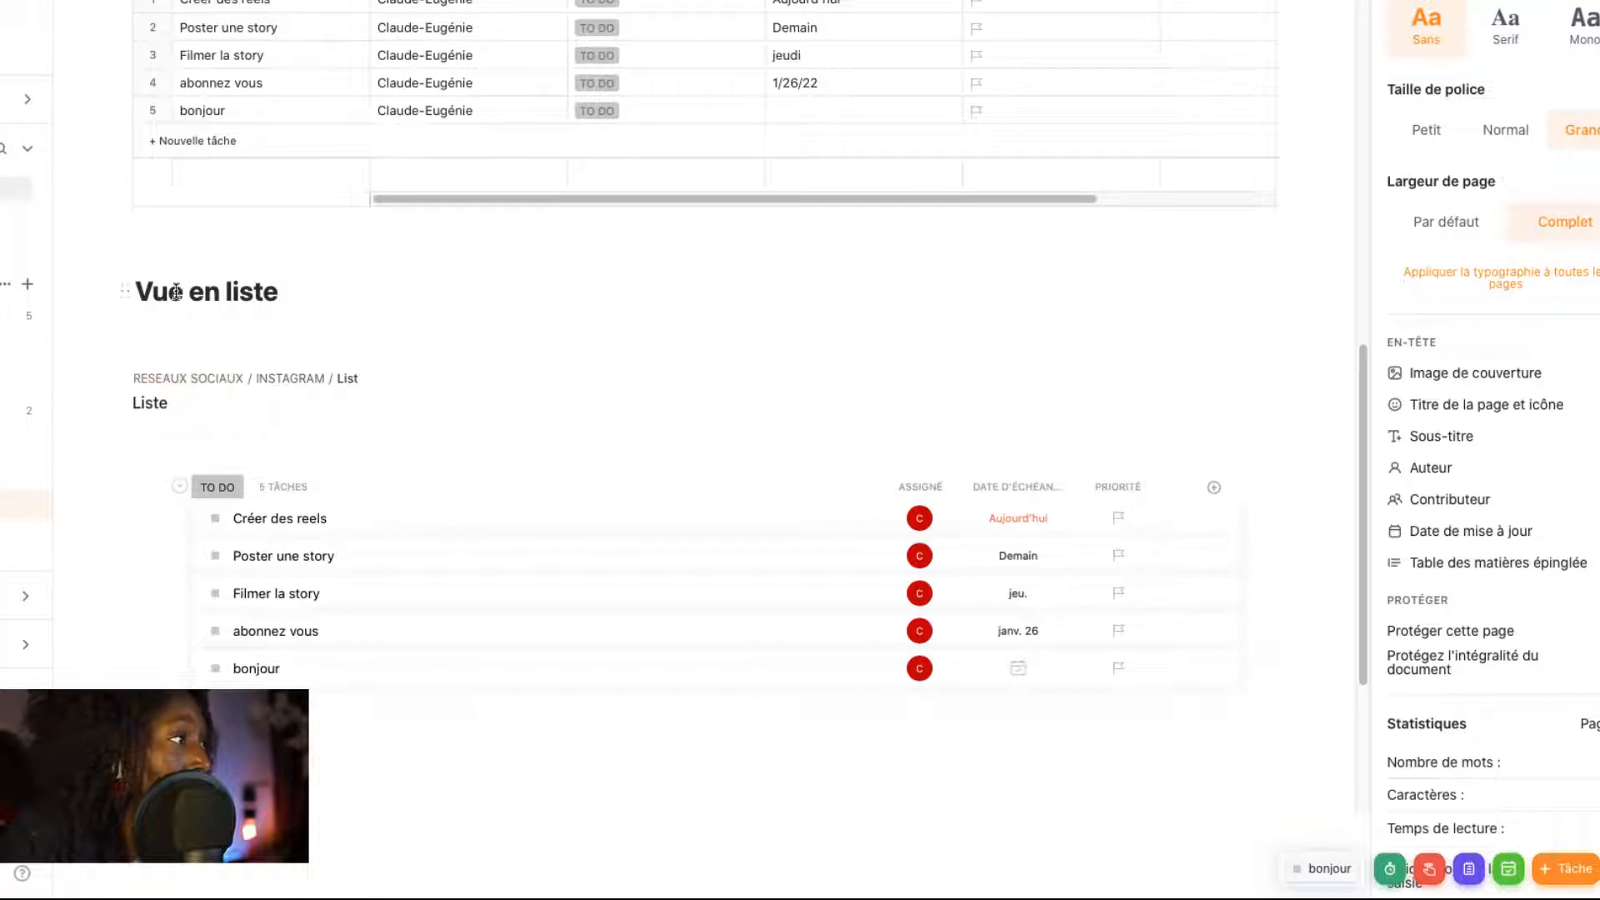
pyautogui.click(123, 292)
pyautogui.moveTo(236, 355)
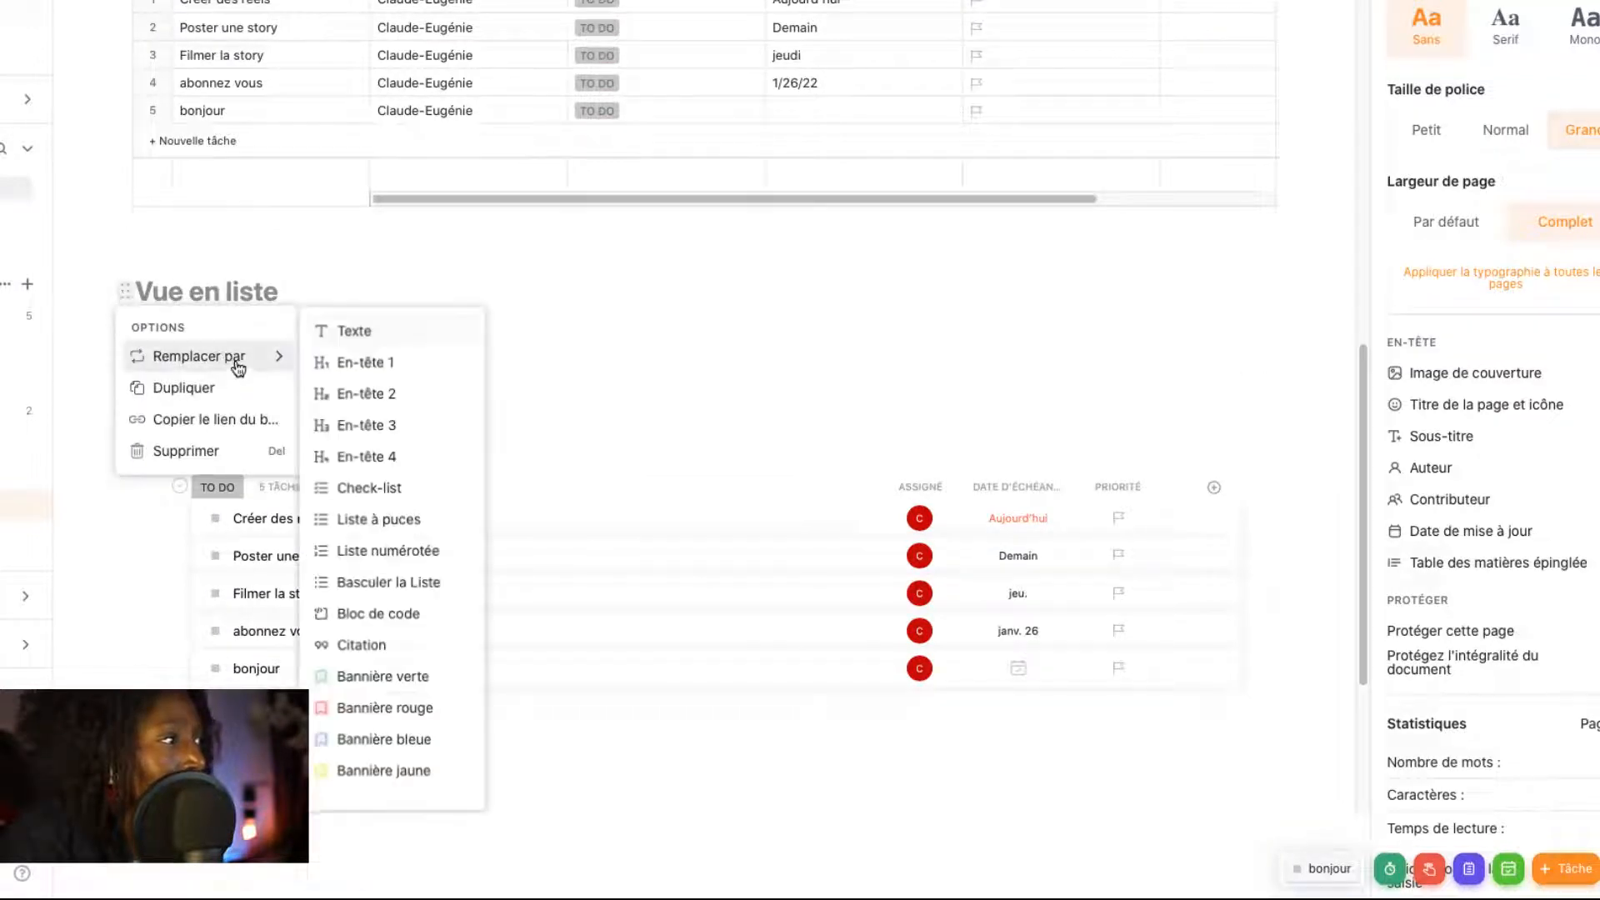
pyautogui.click(171, 291)
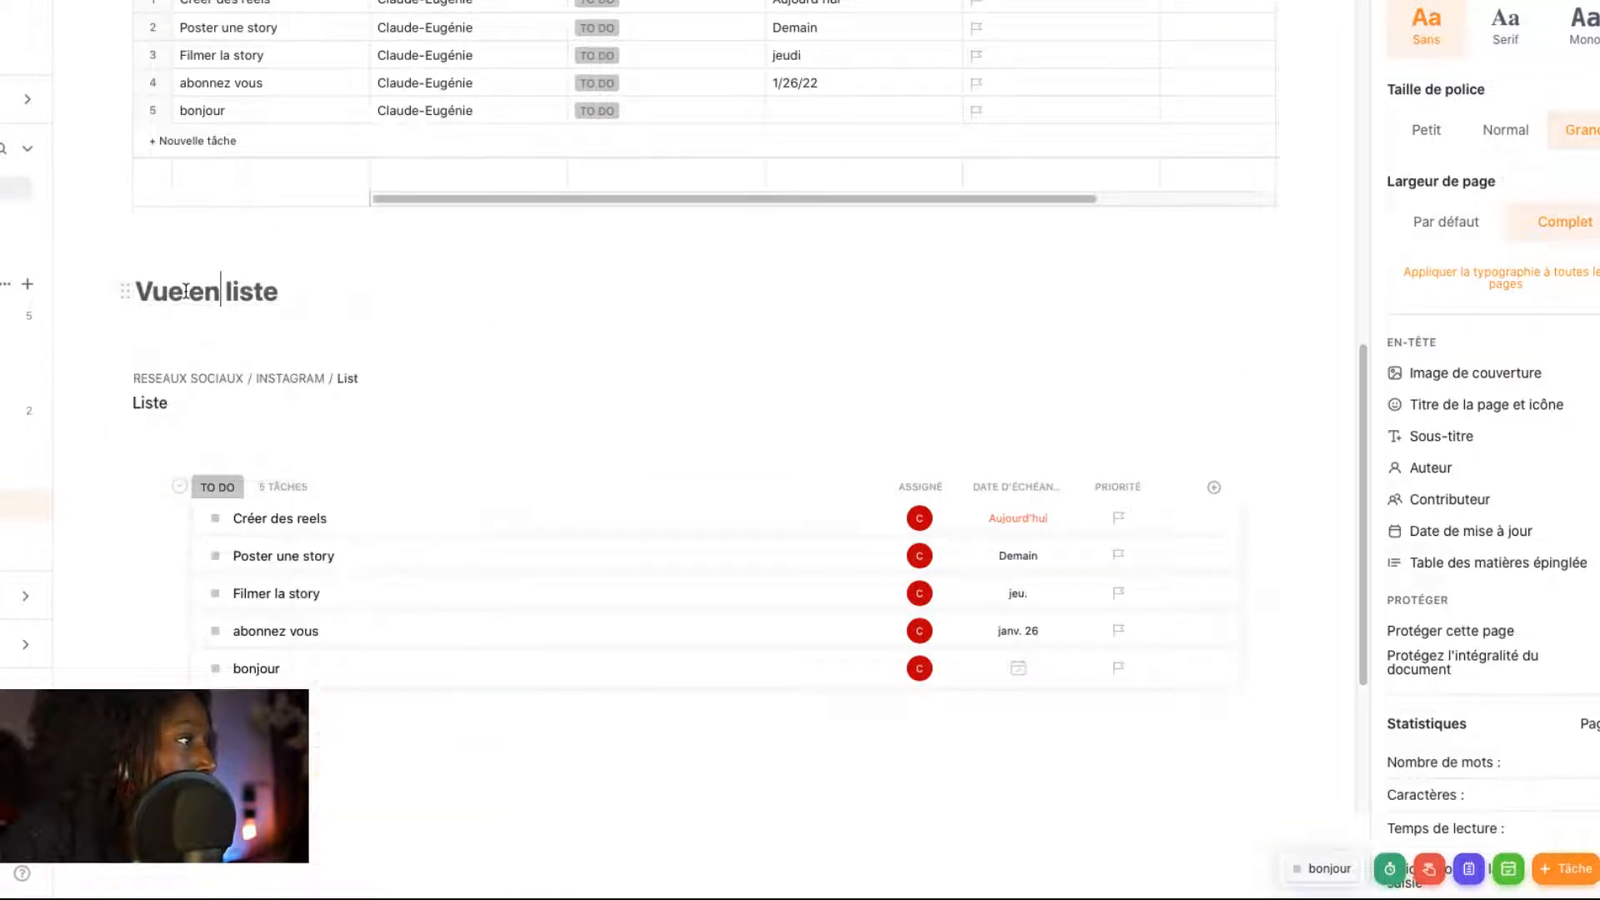
# Step: Apply Surbrillance rouge to the whole "Vue en liste" heading
pyautogui.tripleClick(172, 291)
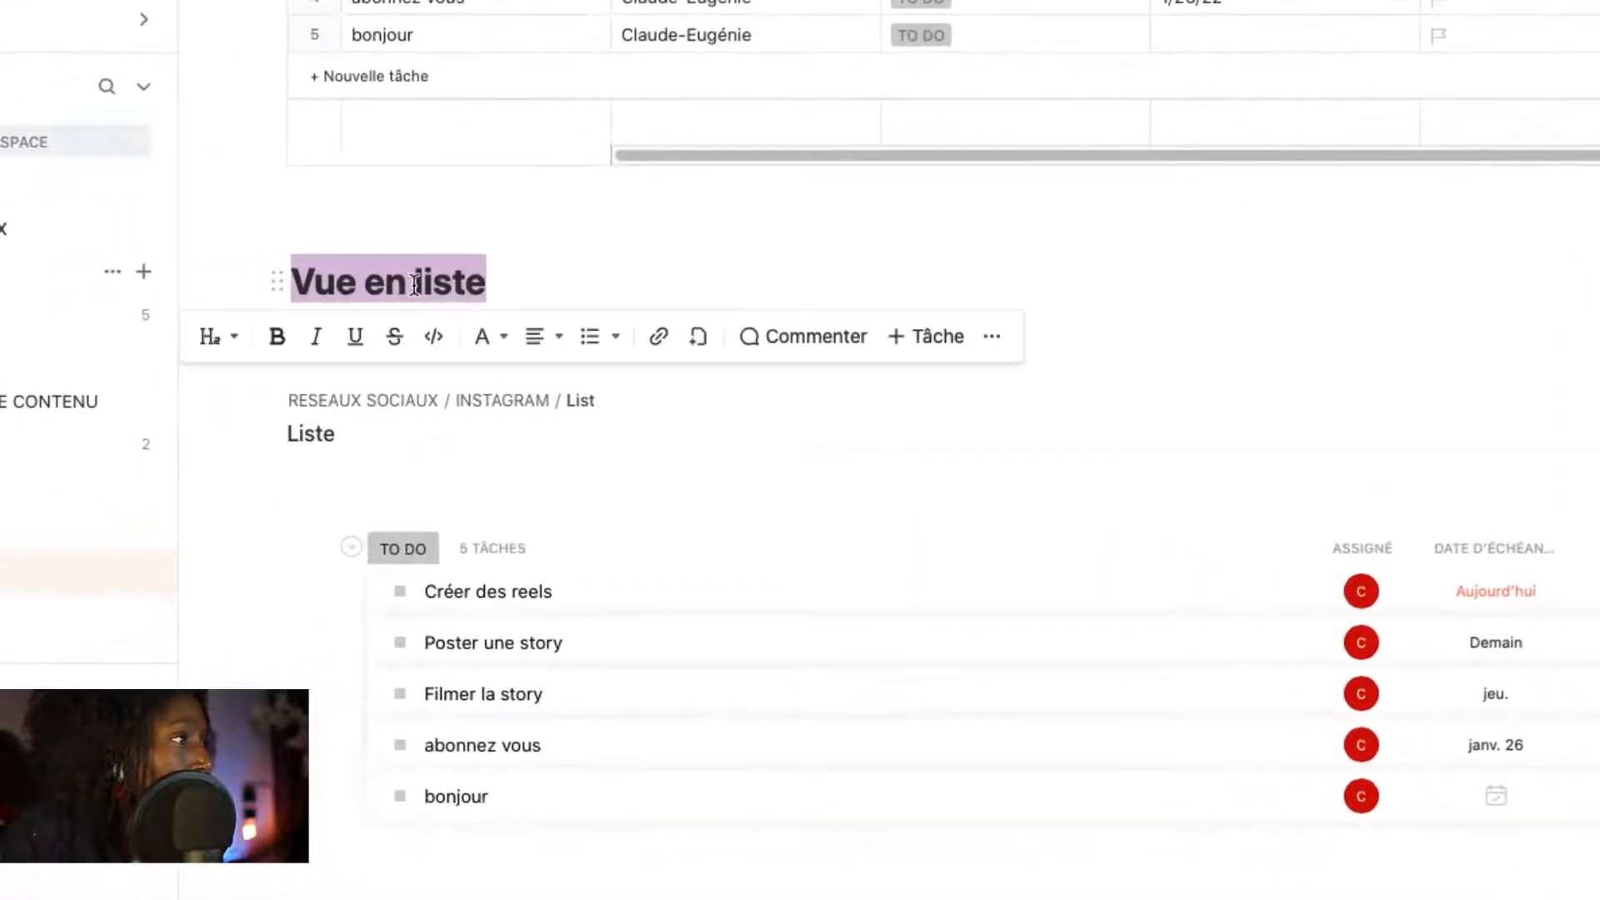
pyautogui.rightClick(352, 286)
pyautogui.press('Escape')
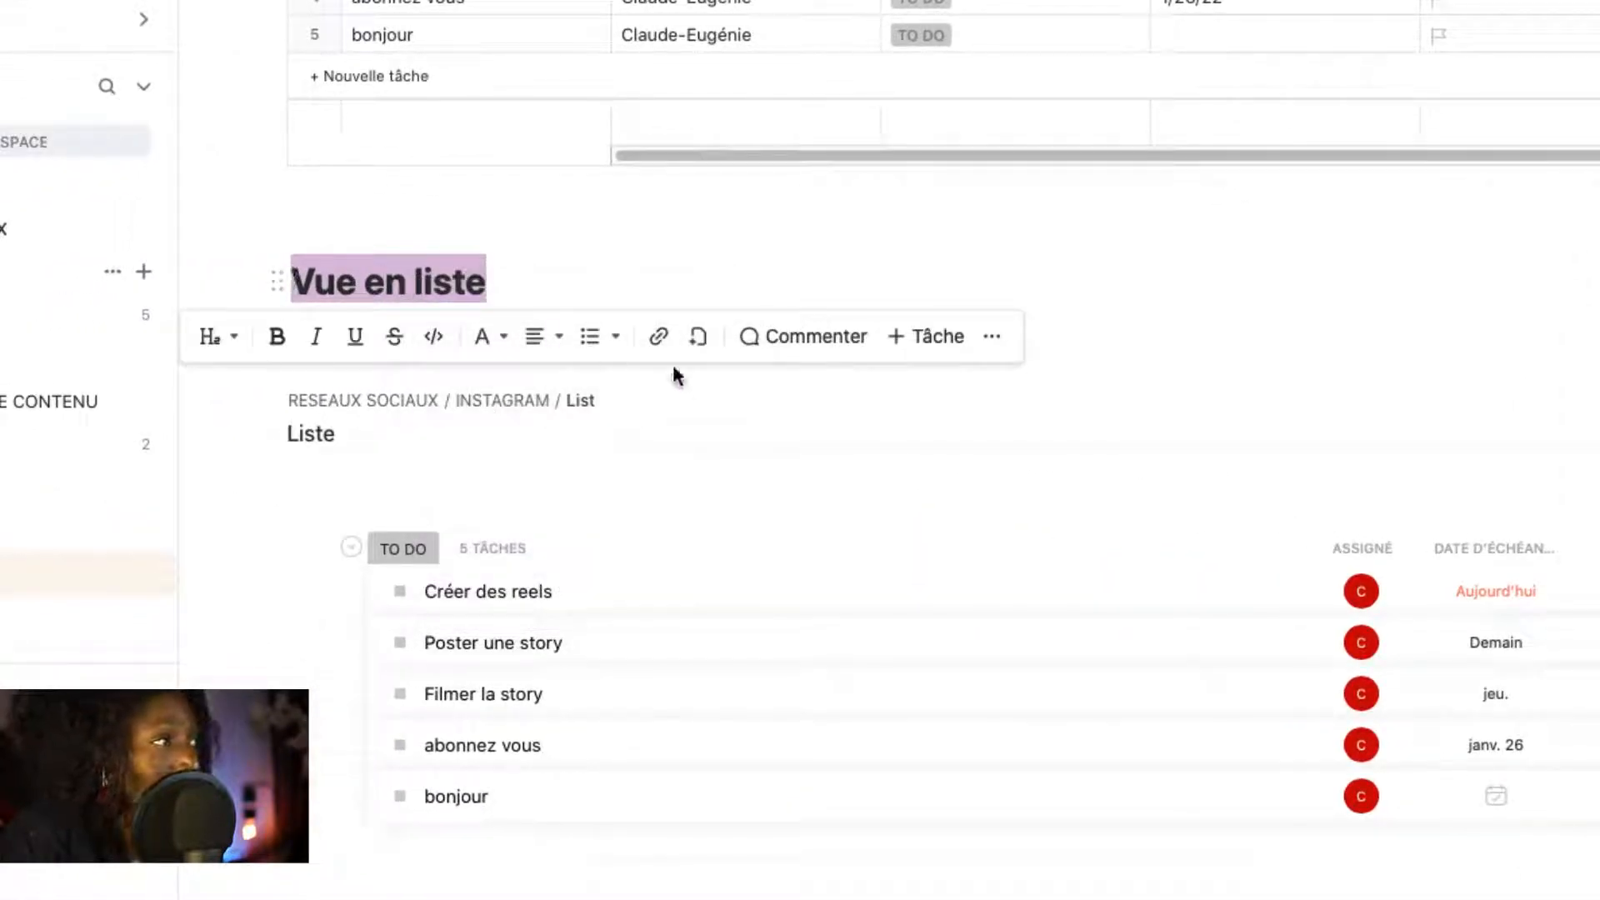
pyautogui.click(504, 336)
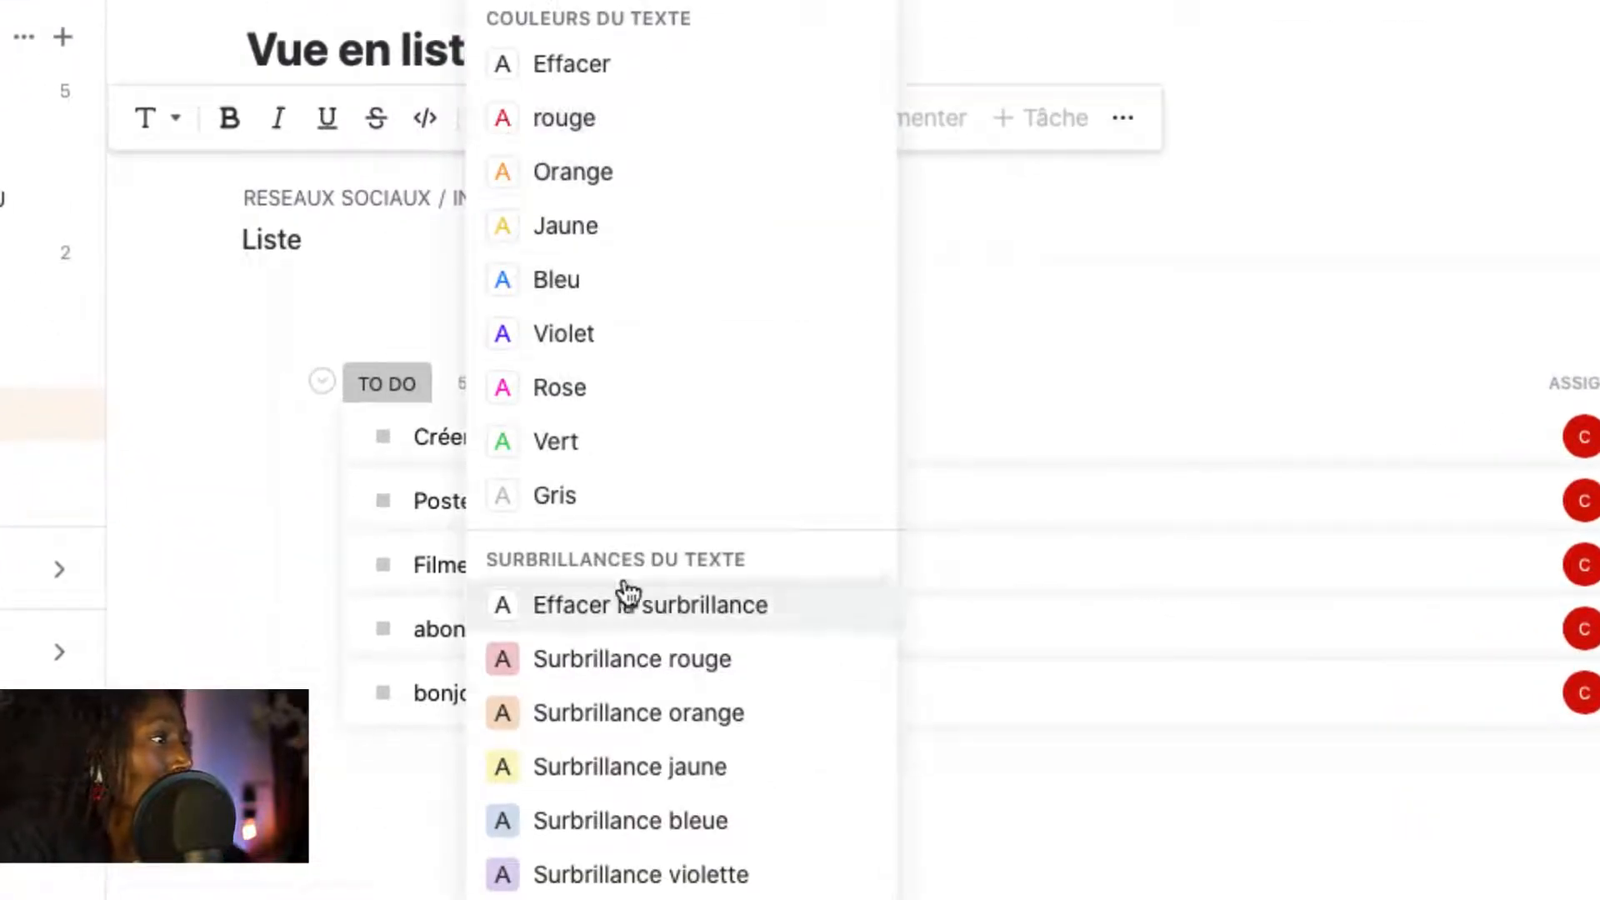
pyautogui.click(592, 672)
pyautogui.click(1079, 179)
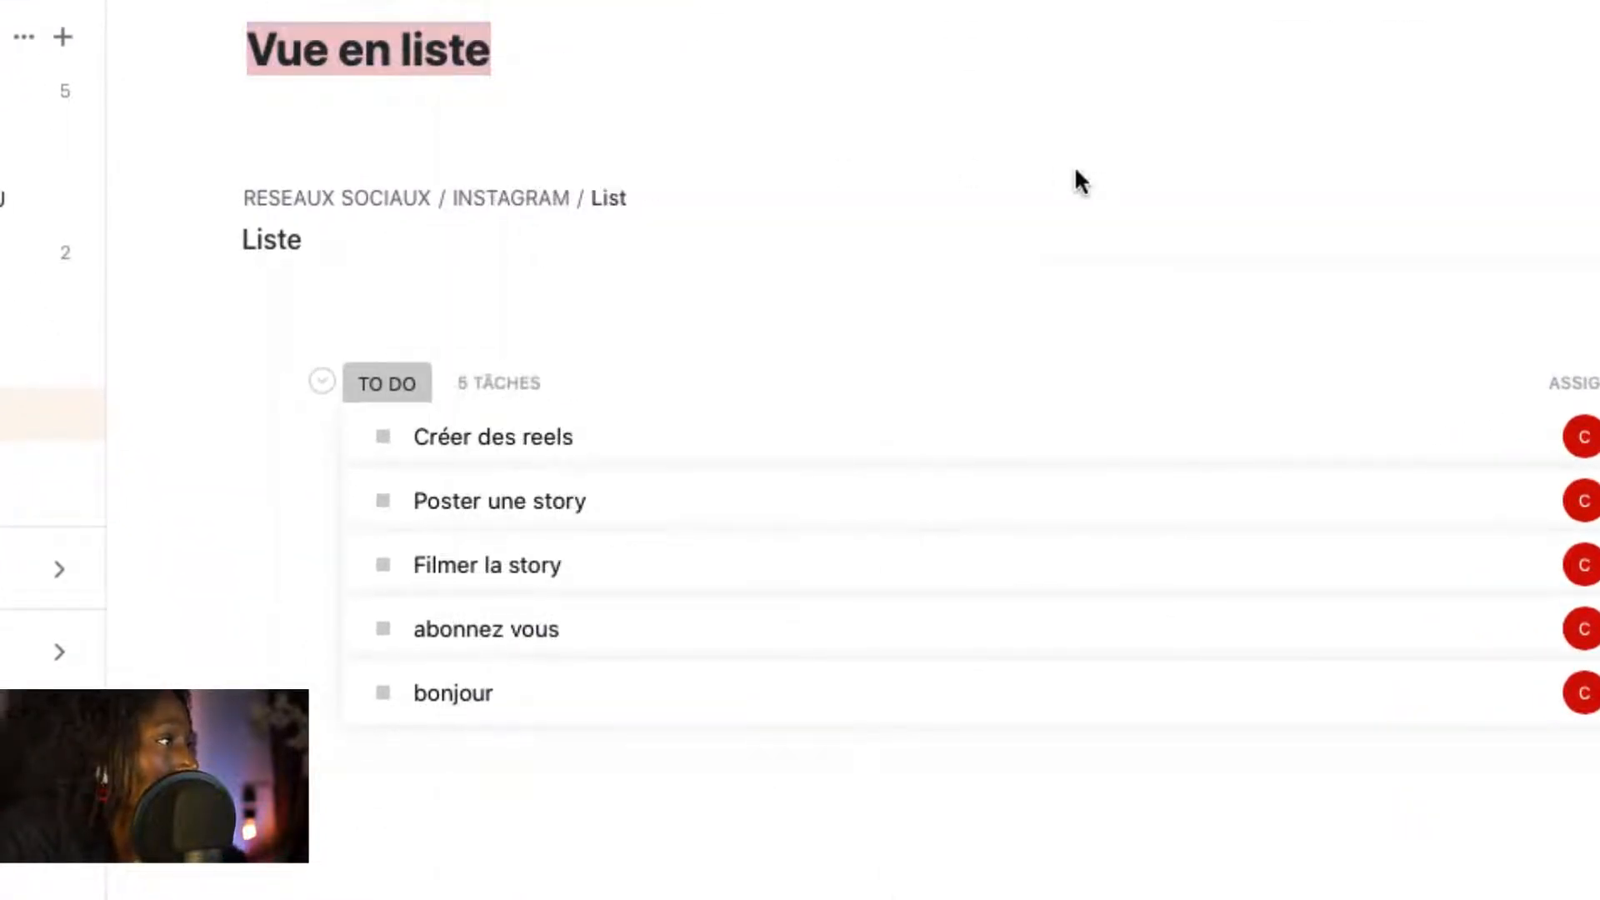
# Step: Insert a Bloc de code below the separator containing "frfzgzegrzerg" and leave the block
pyautogui.scroll(-6, 631, 212)
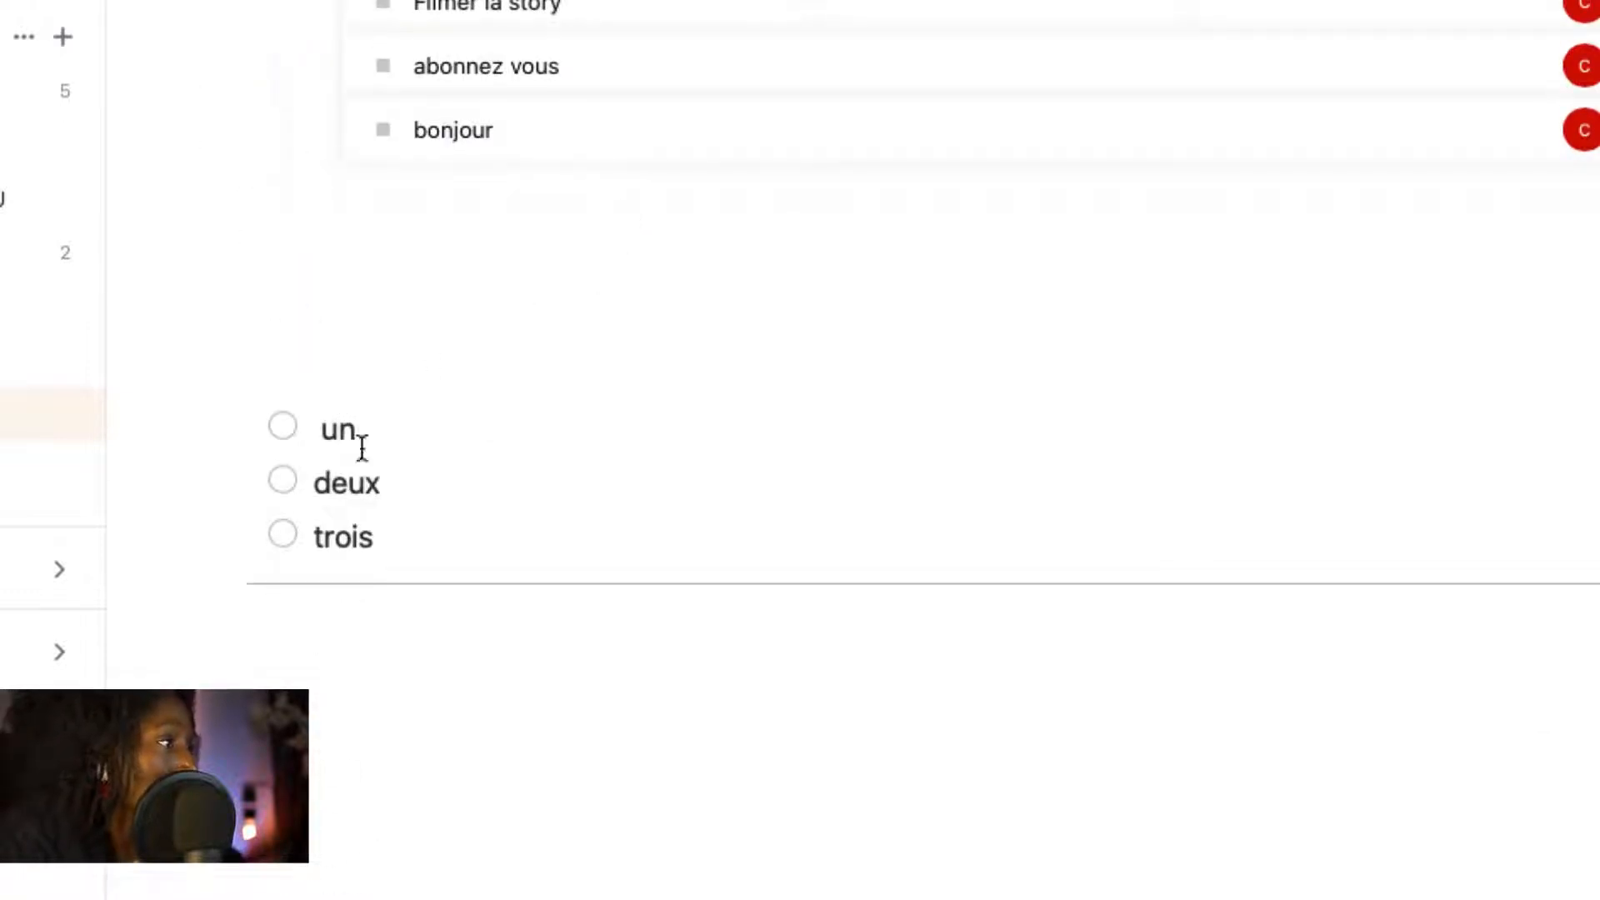
pyautogui.click(319, 655)
pyautogui.write('/')
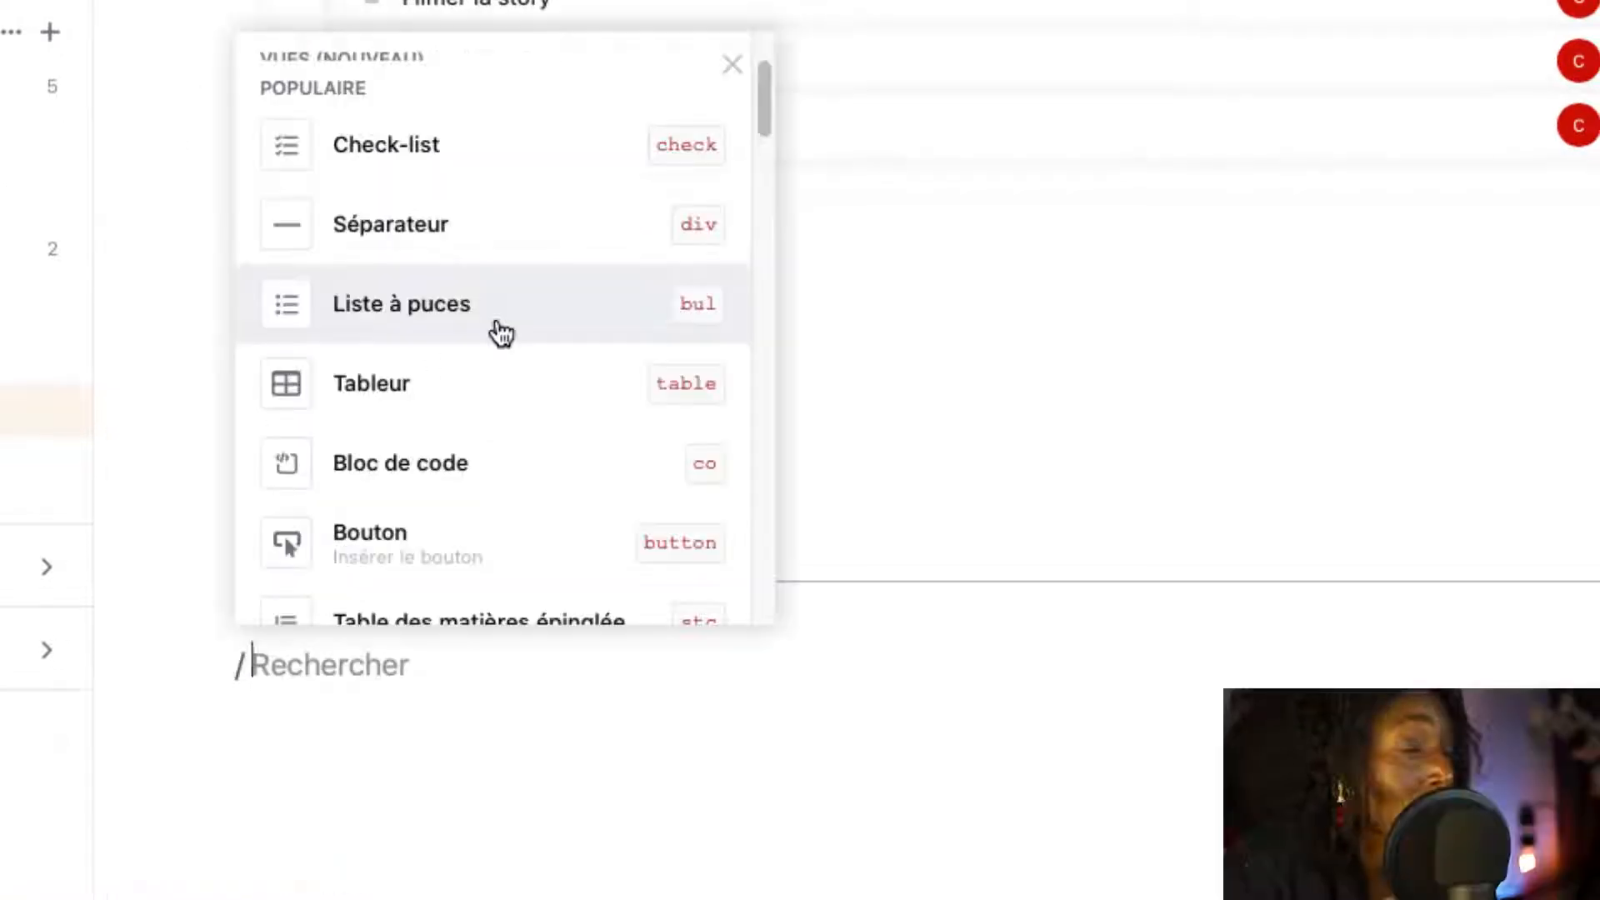
pyautogui.scroll(-1, 499, 330)
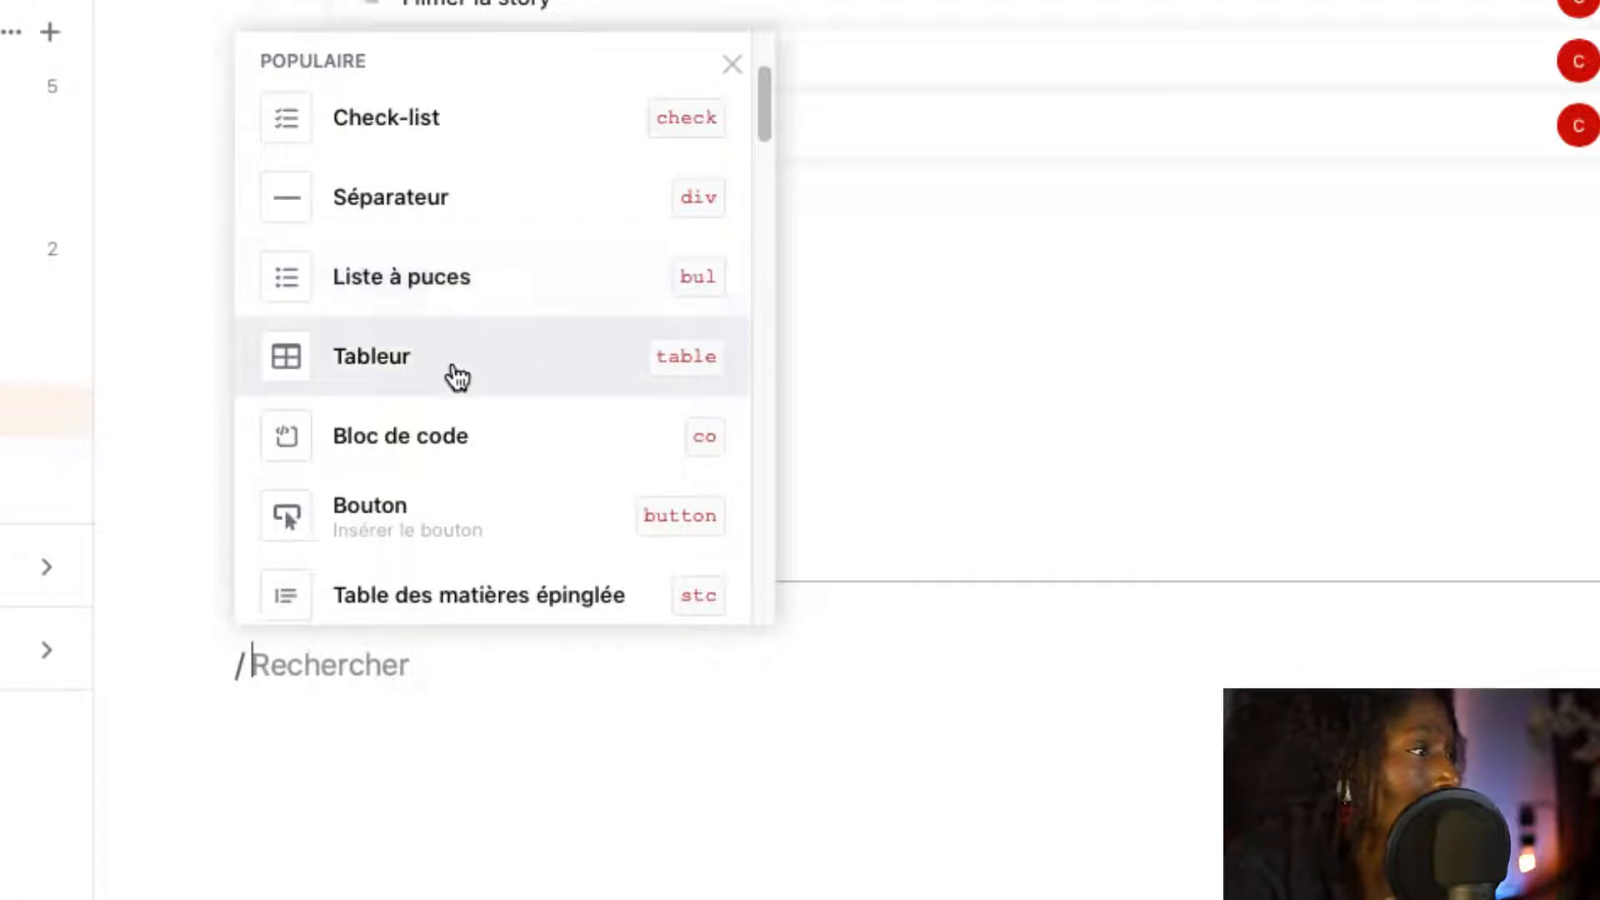
pyautogui.scroll(-1, 456, 373)
pyautogui.click(461, 418)
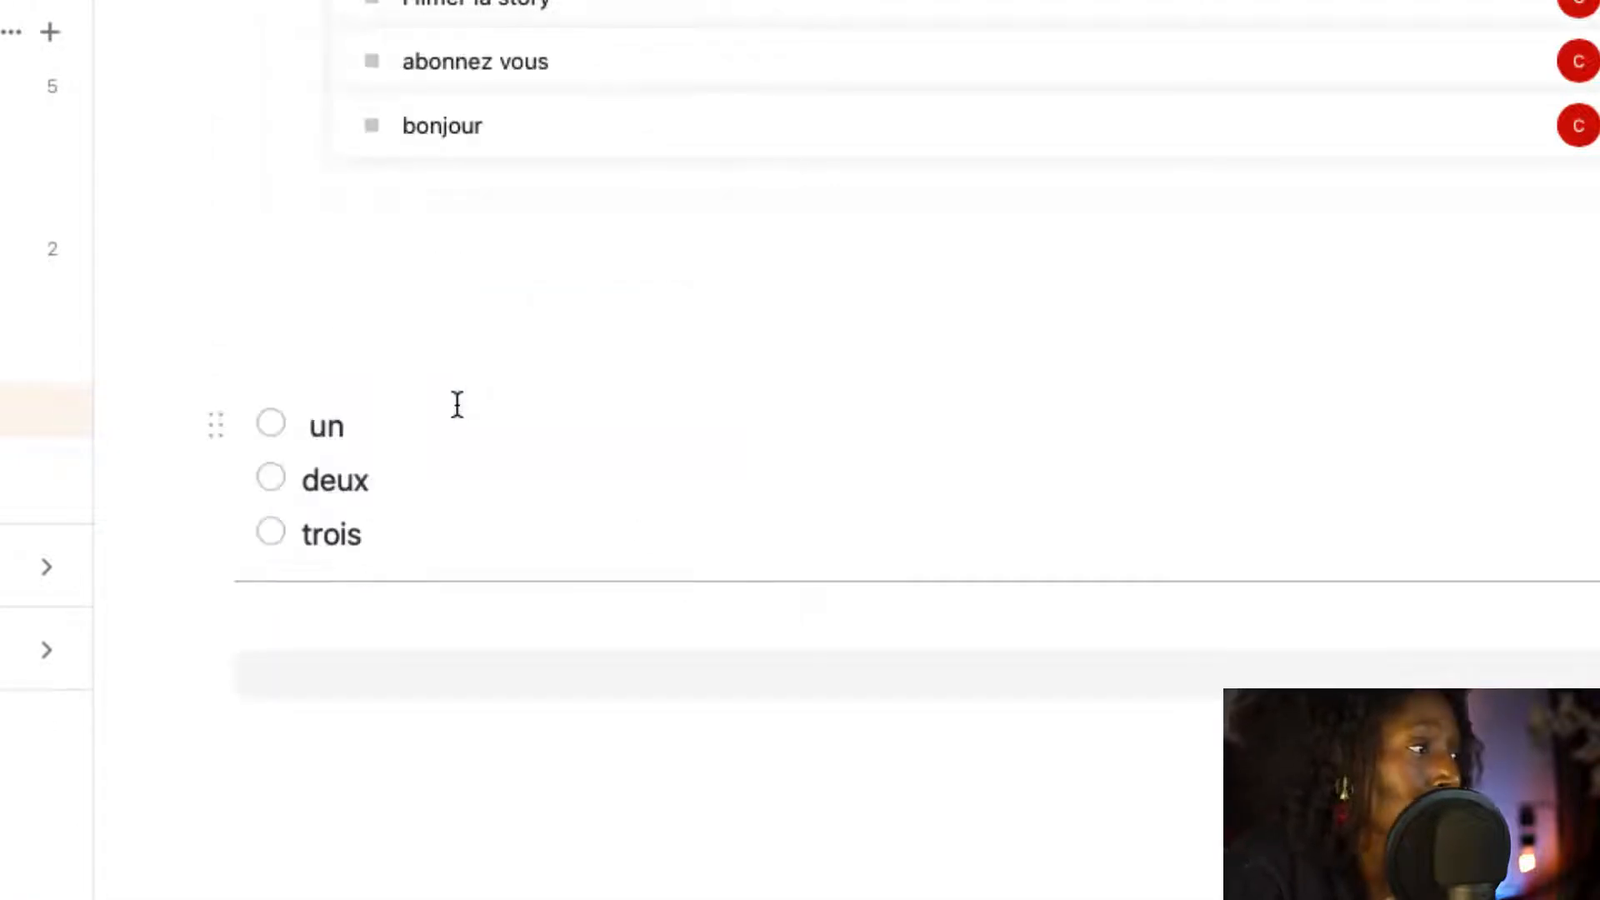
pyautogui.write('frfzgzegrzerg')
pyautogui.press('Return')
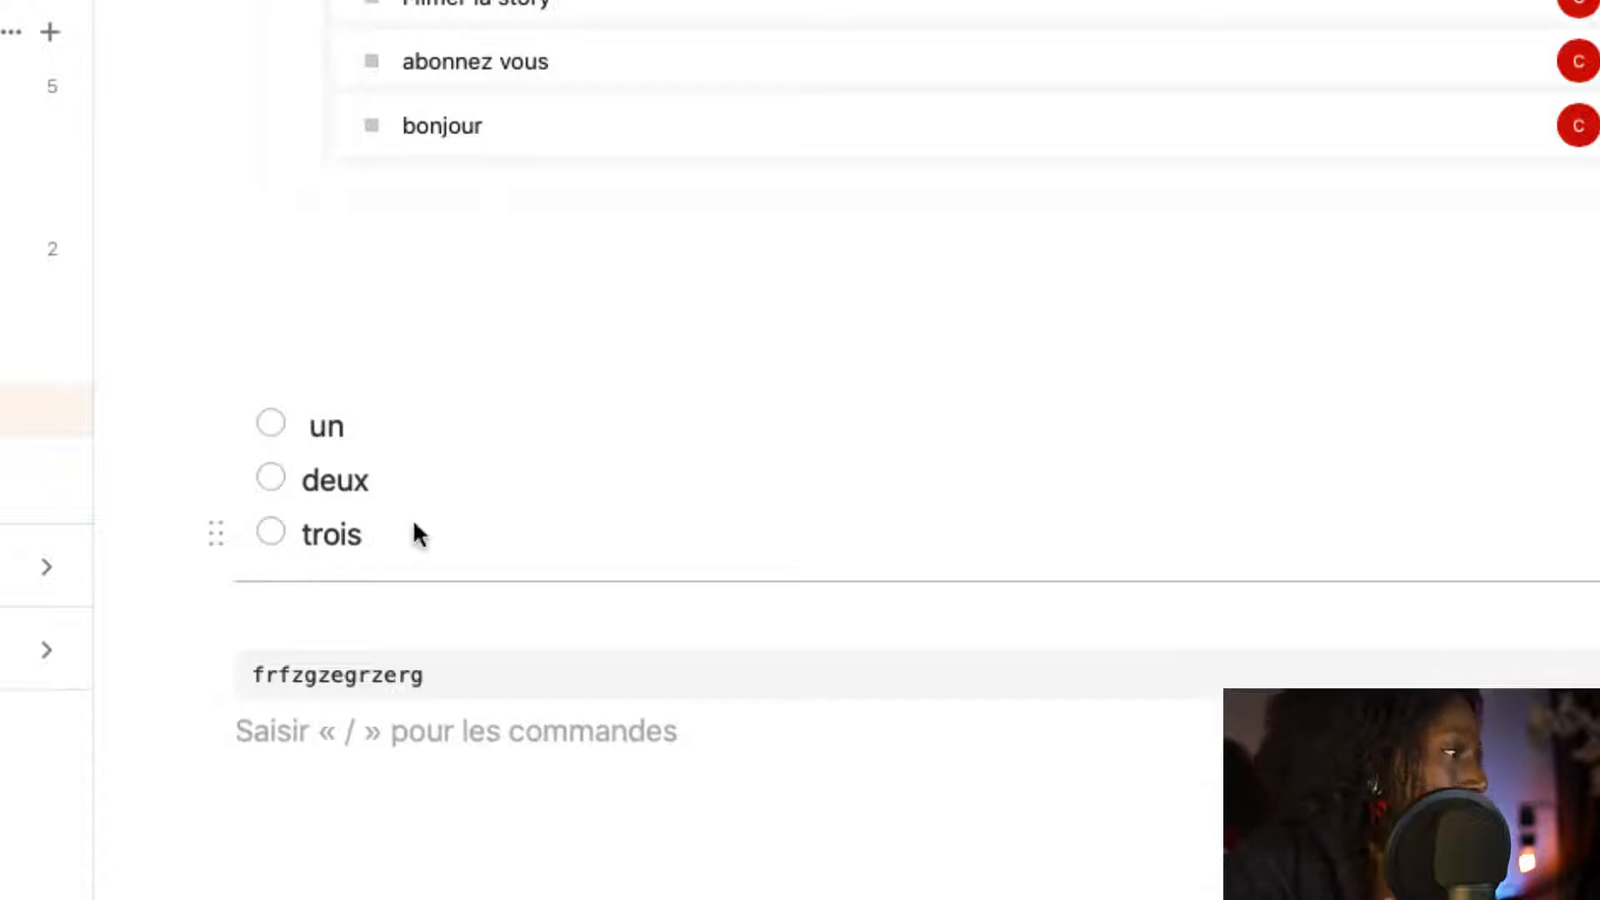
pyautogui.write('/')
pyautogui.scroll(-6, 517, 458)
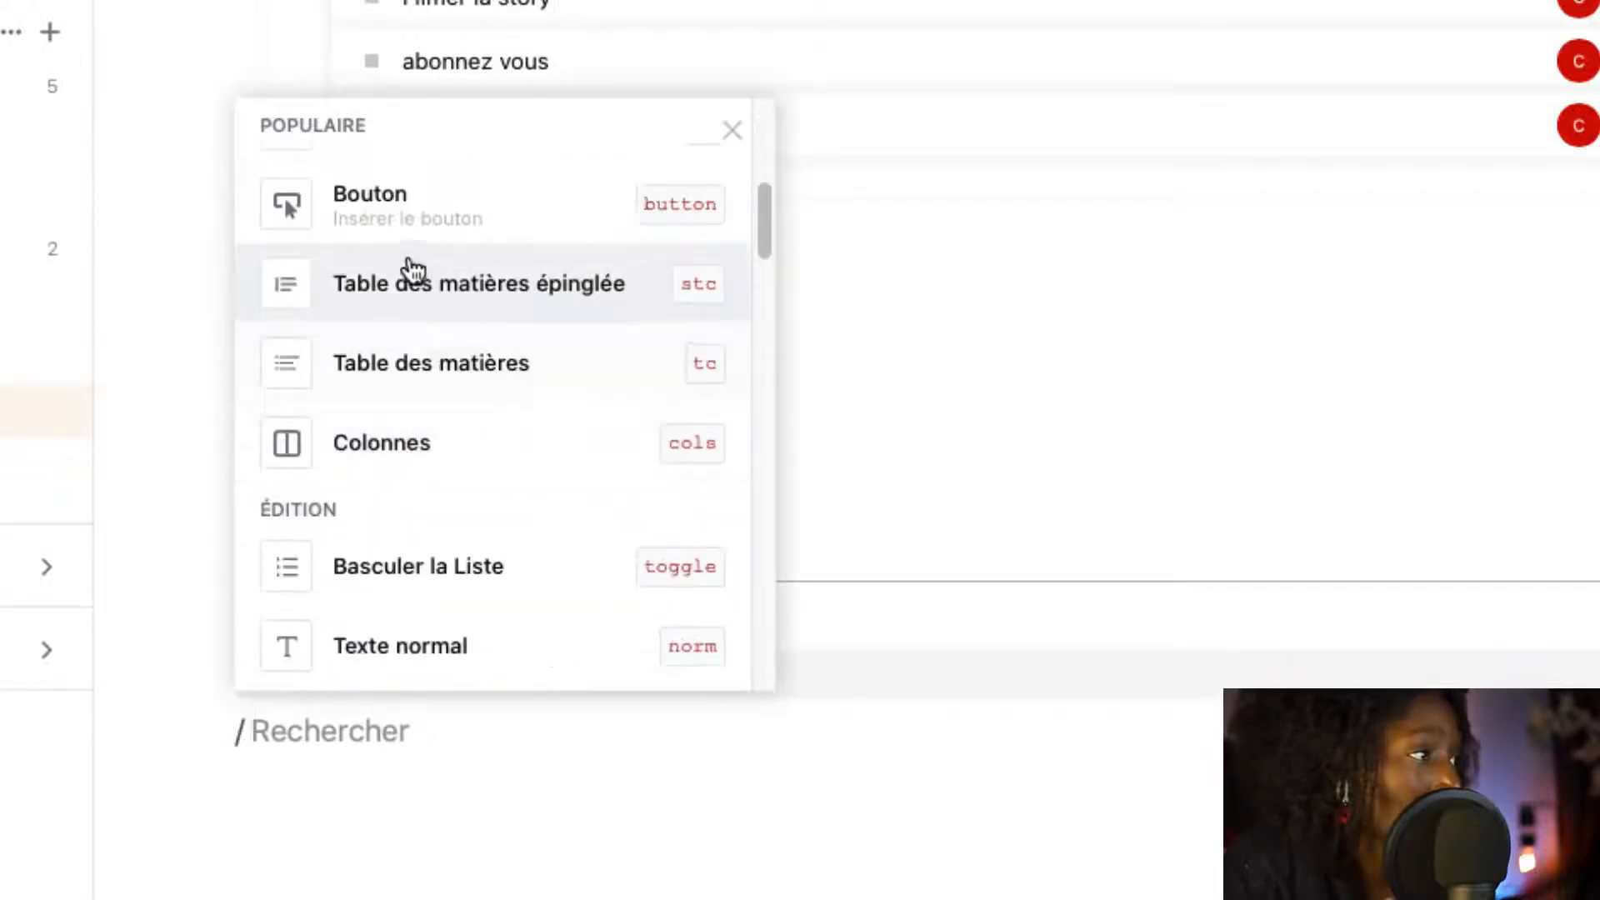
pyautogui.click(459, 231)
pyautogui.write('En savoir plus')
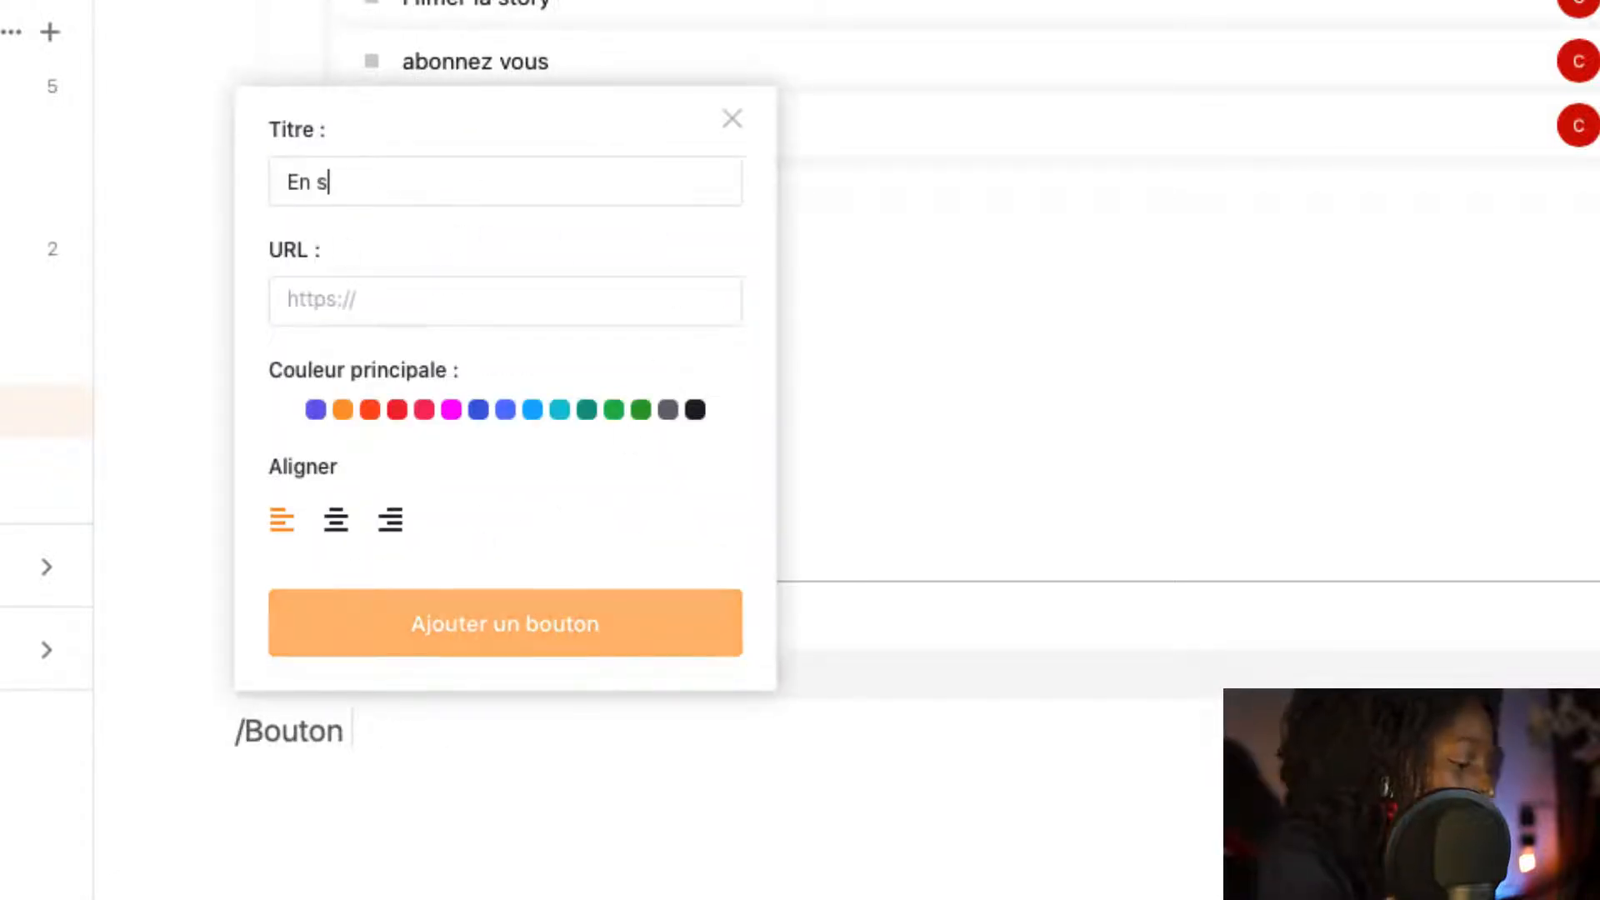
pyautogui.click(403, 299)
pyautogui.write('www.google.com')
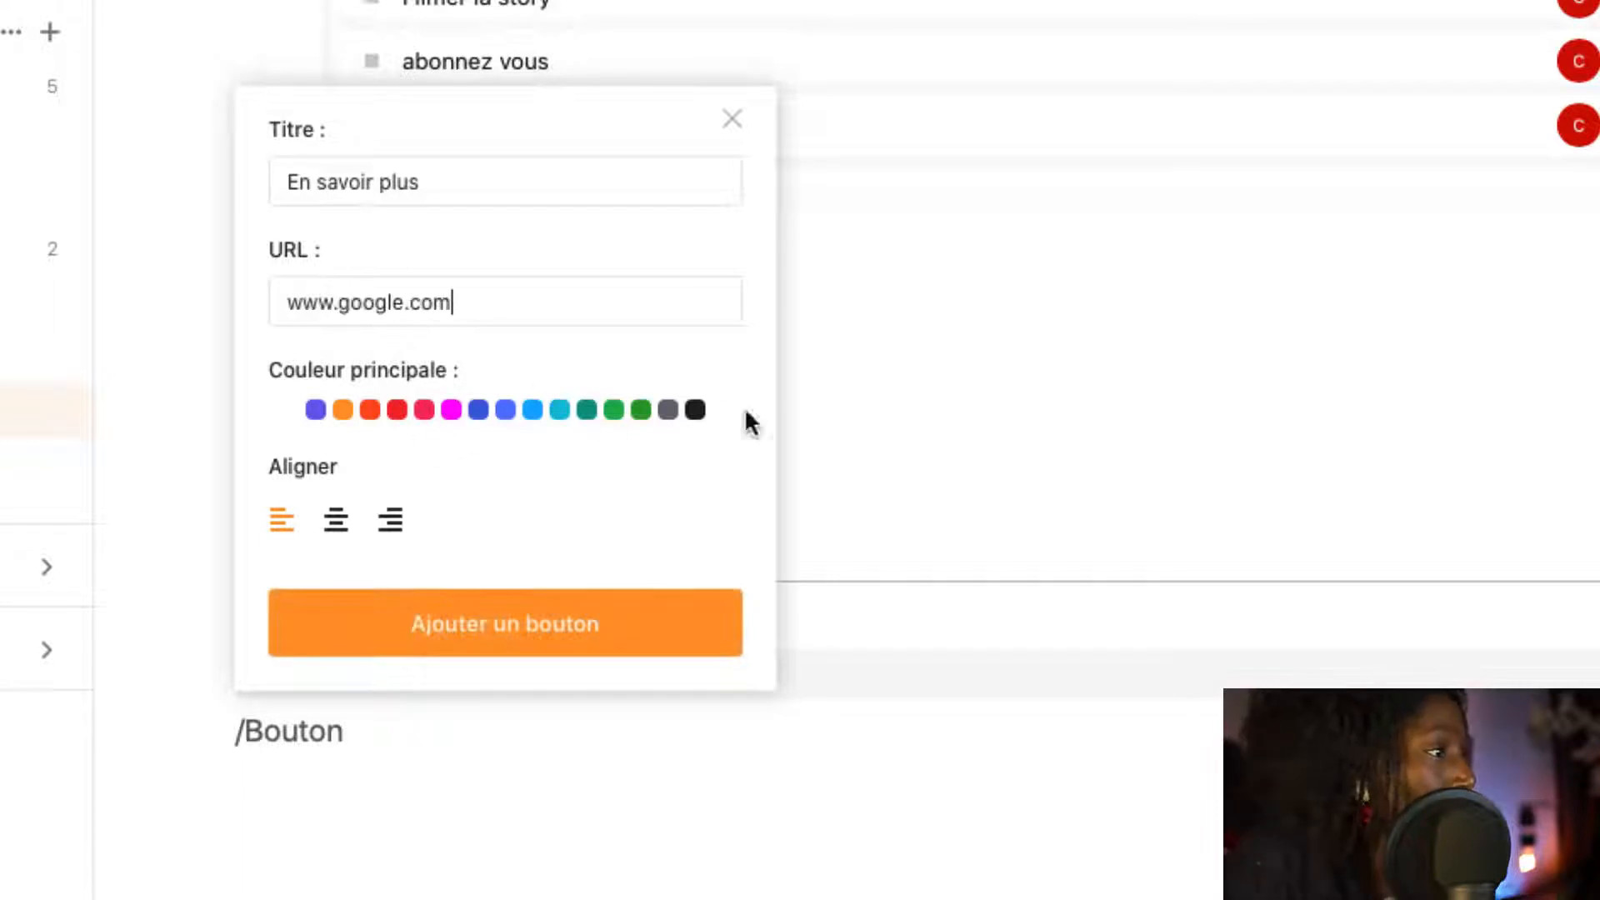
pyautogui.click(695, 409)
pyautogui.click(336, 519)
pyautogui.click(522, 643)
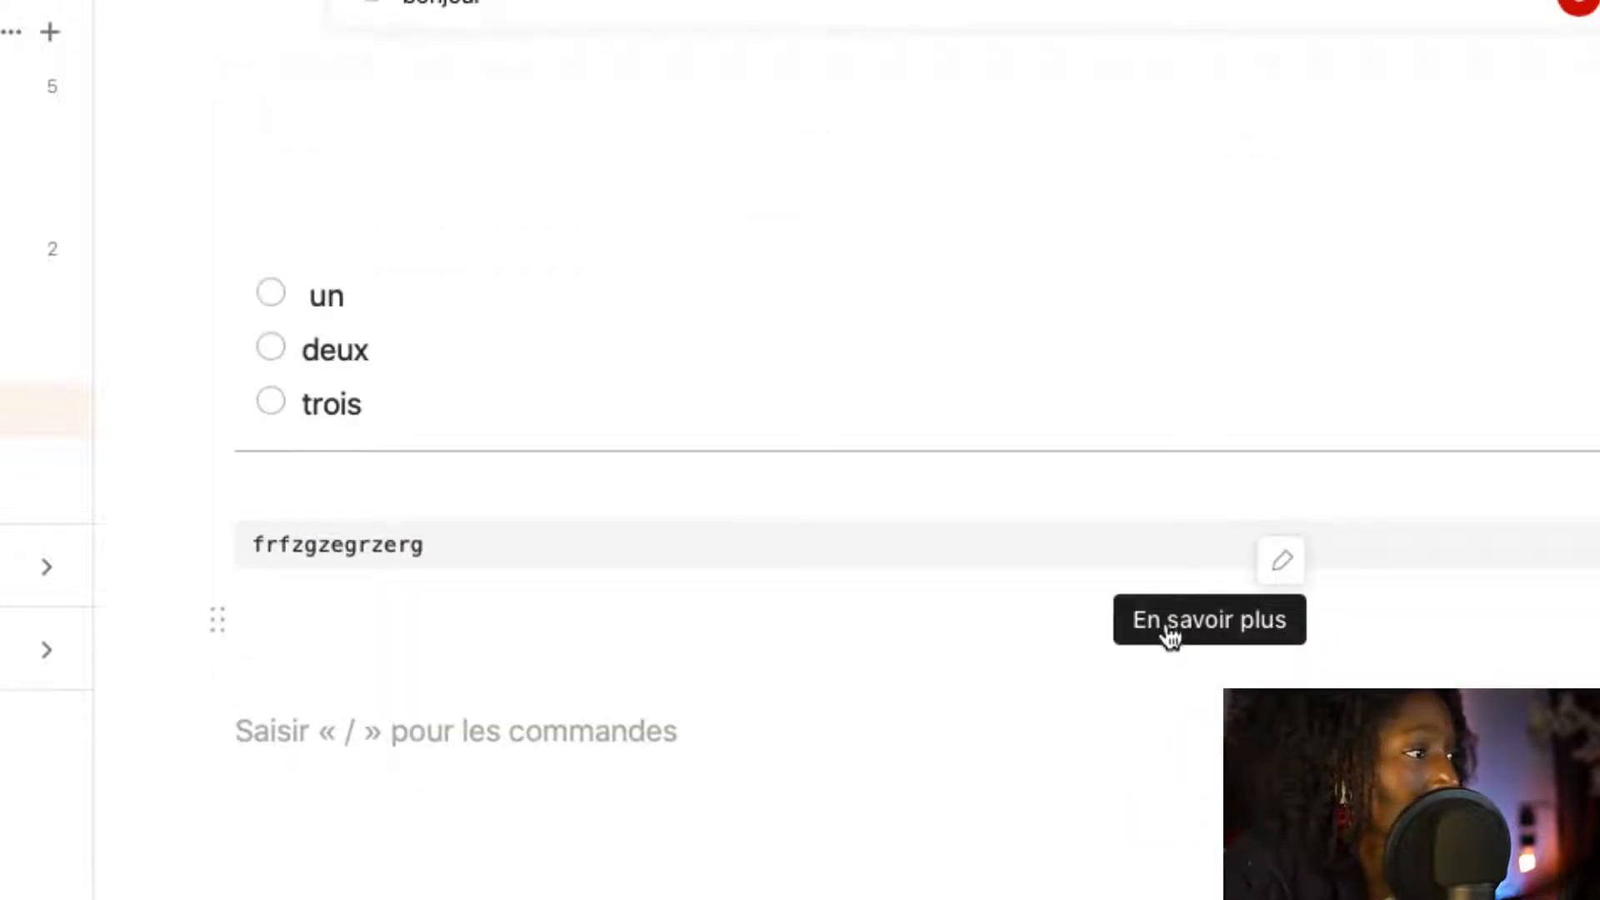
# Step: Insert a Colonnes block with the 70/30 layout below the button
pyautogui.write('/')
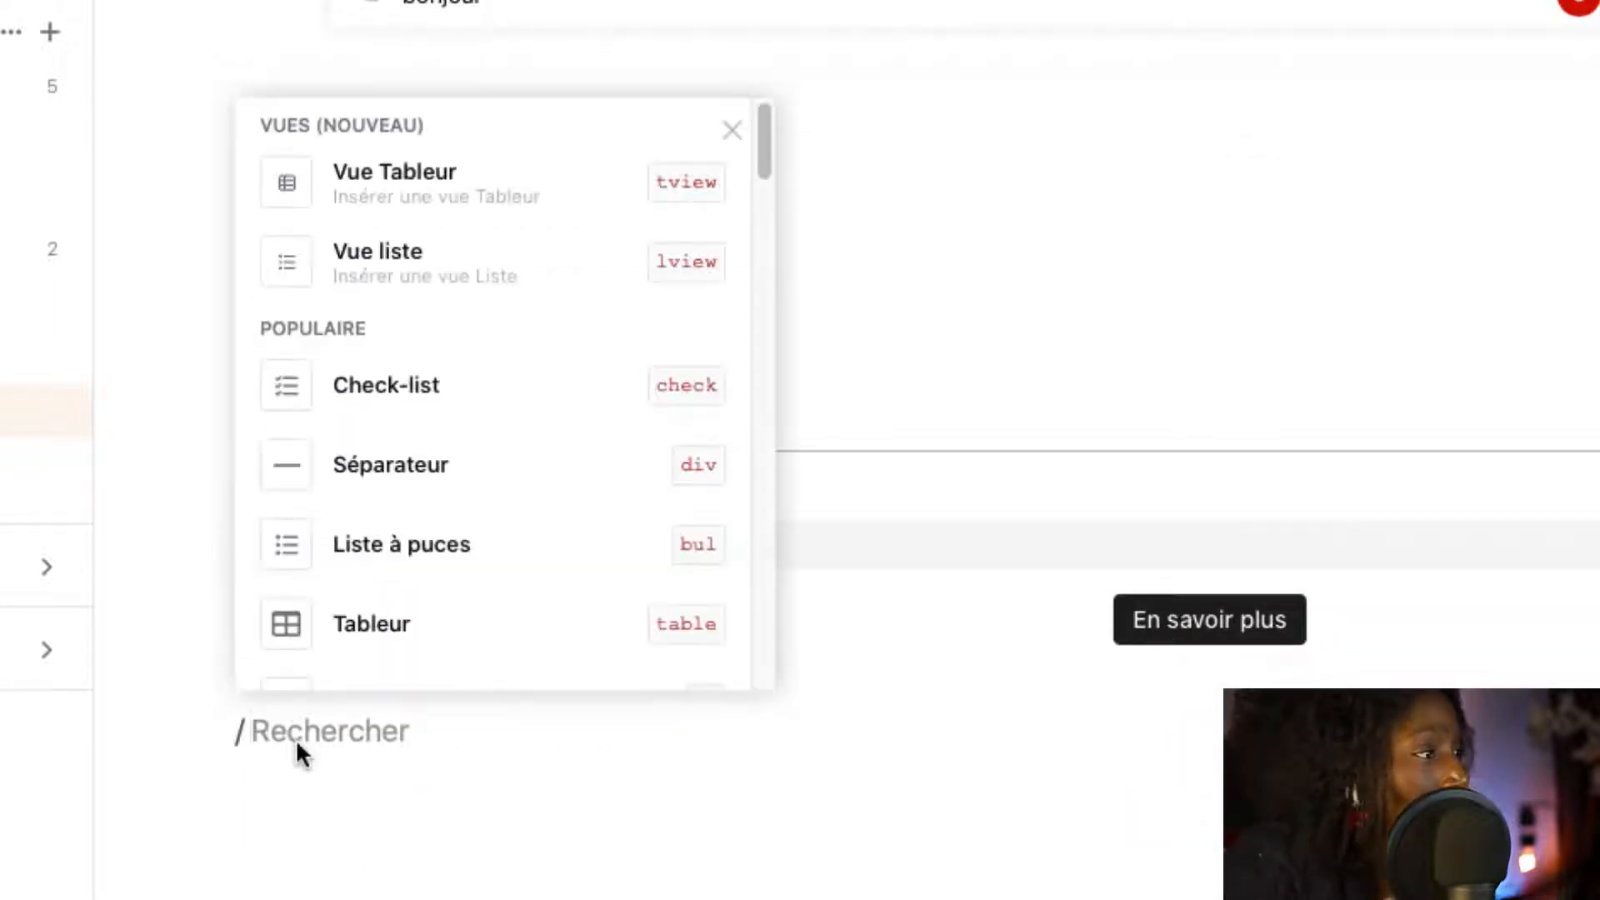
pyautogui.scroll(-8, 562, 544)
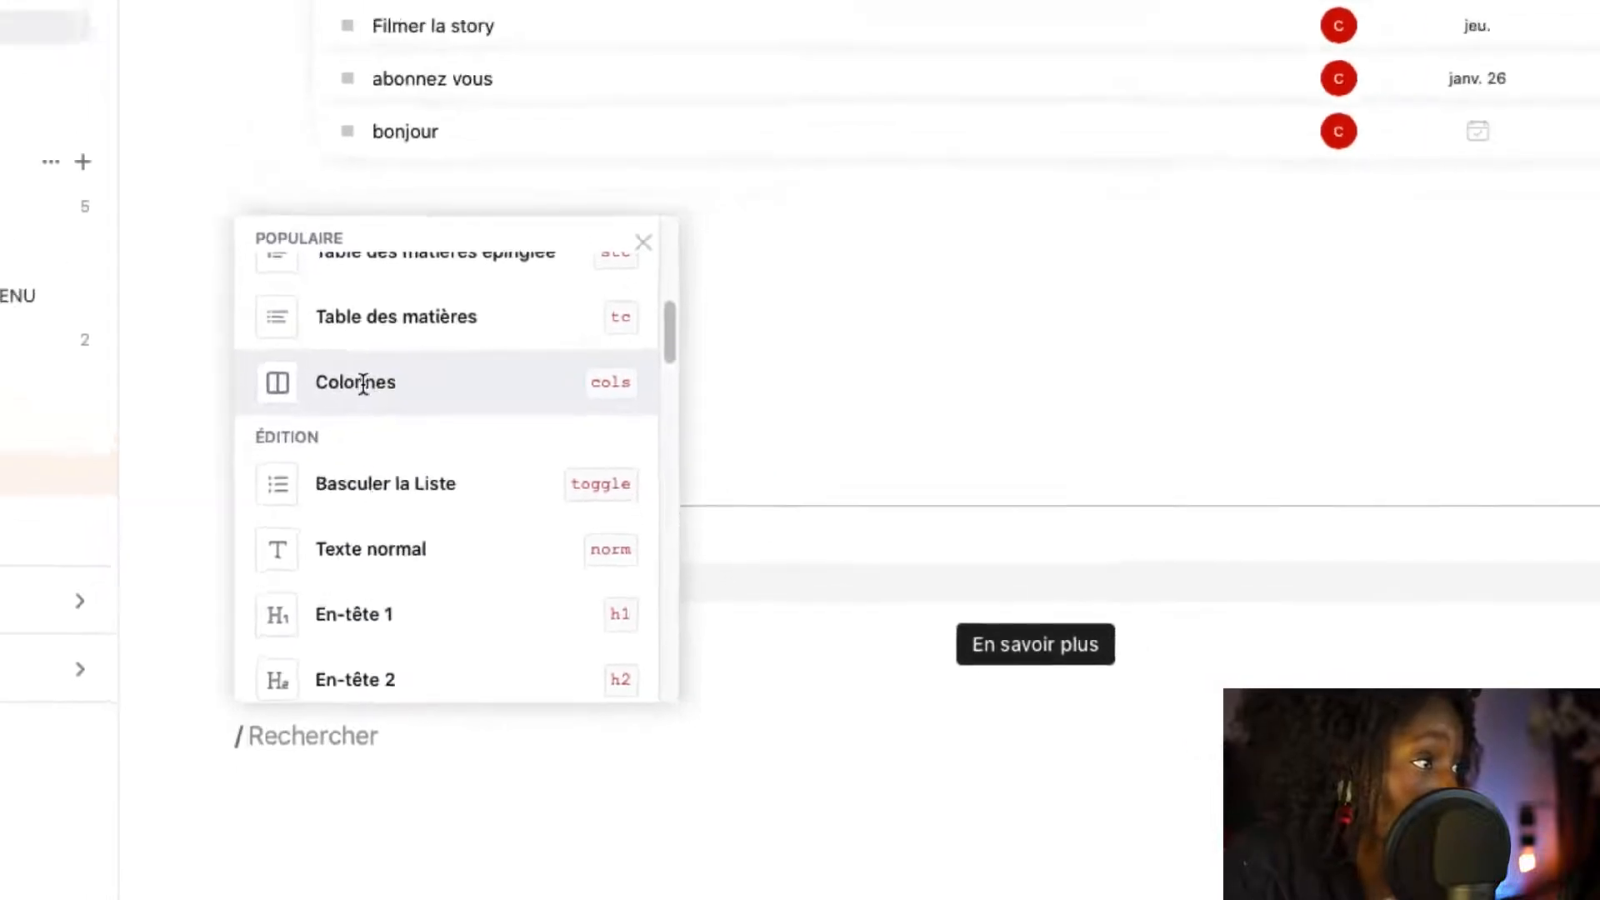
pyautogui.press('Return')
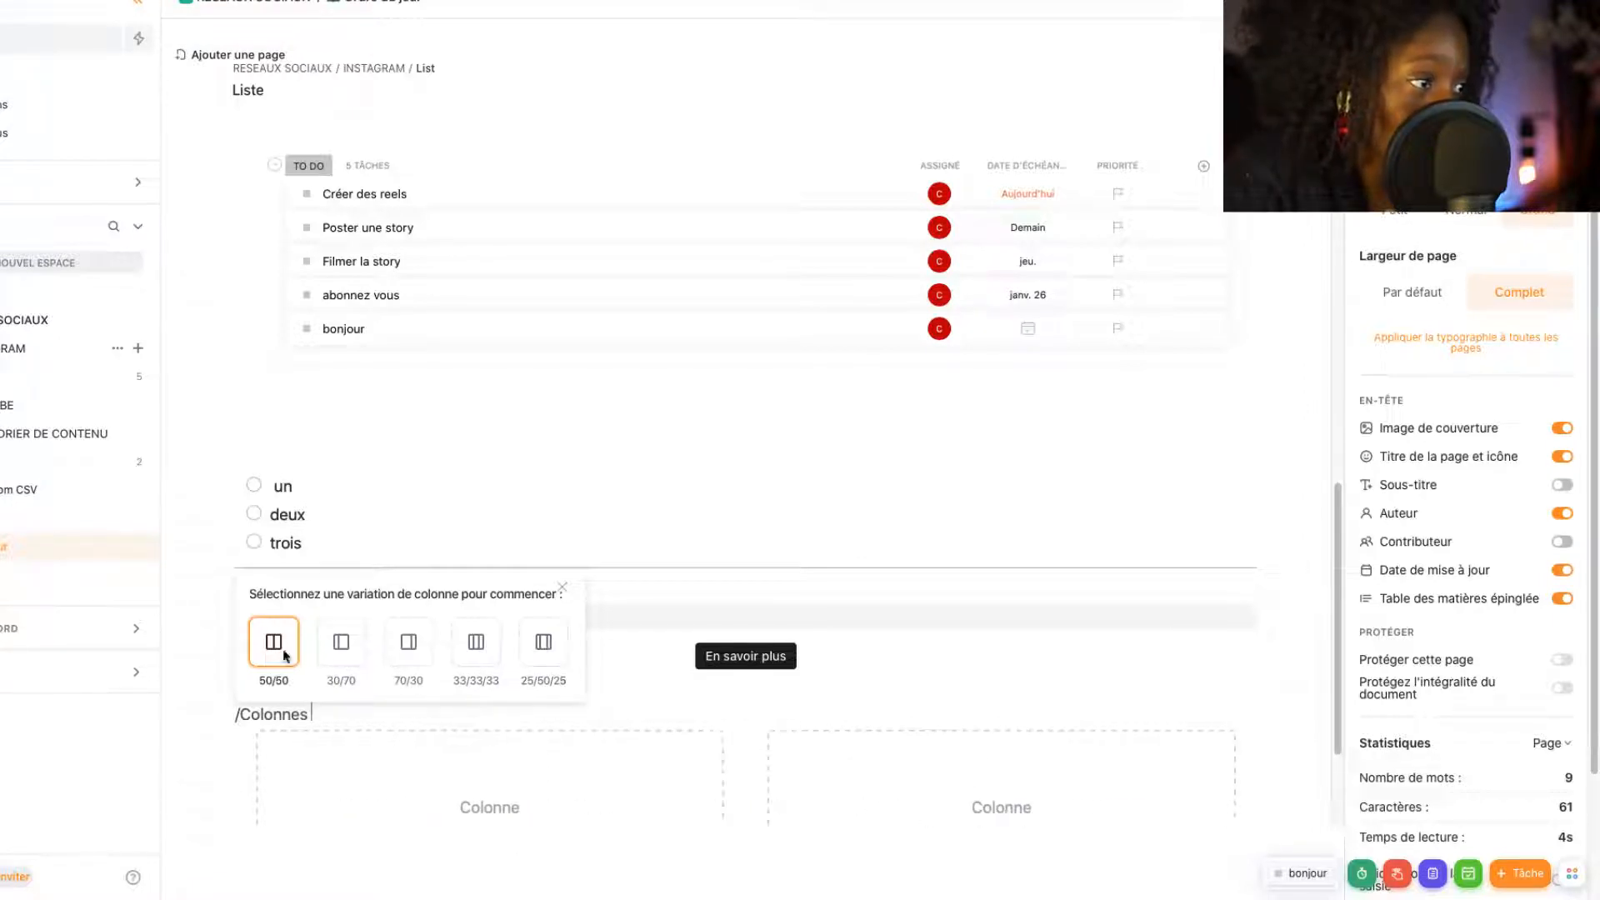
pyautogui.click(469, 656)
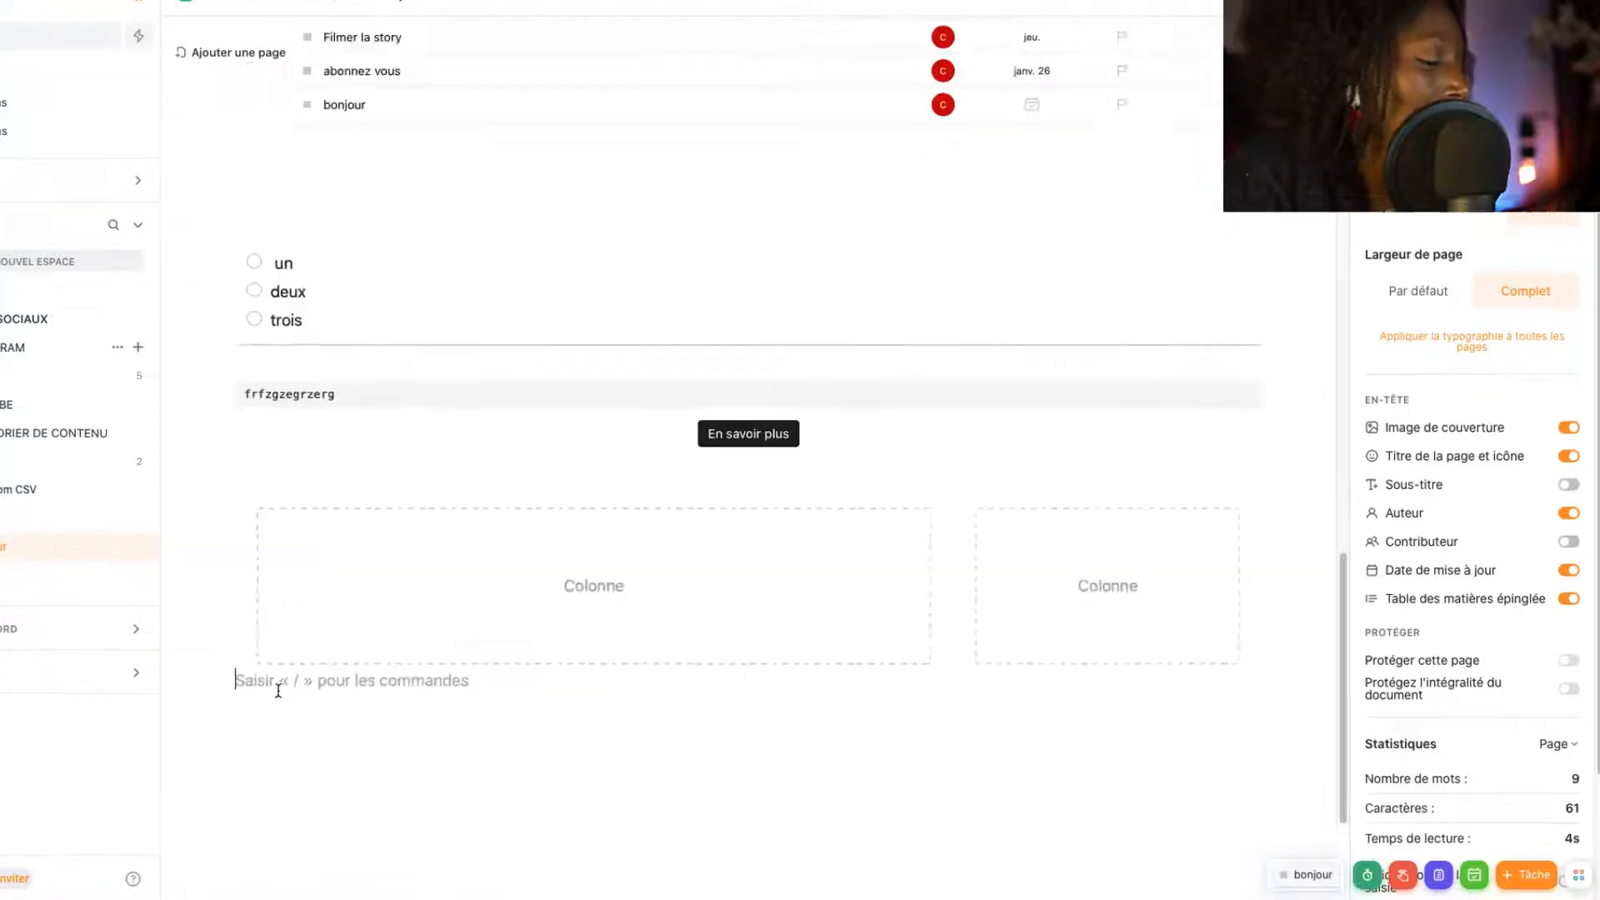
# Step: Examine the block commands available below the columns, from lists, banners and text backgrounds to the Intégration services
pyautogui.write('/')
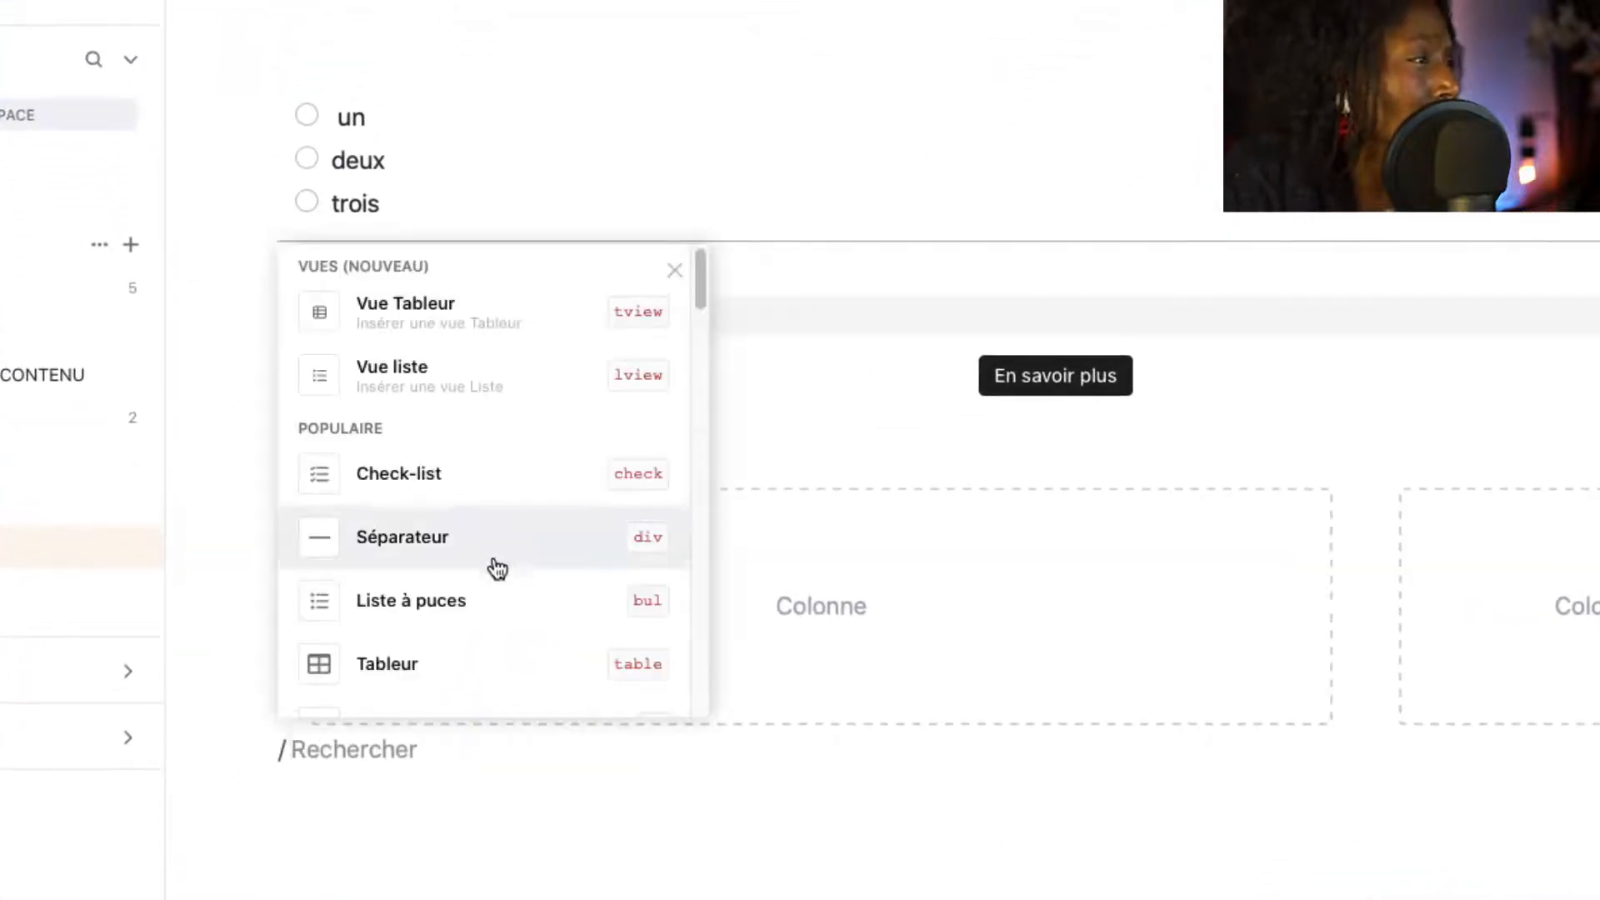
pyautogui.scroll(-5, 483, 563)
pyautogui.scroll(-8, 476, 567)
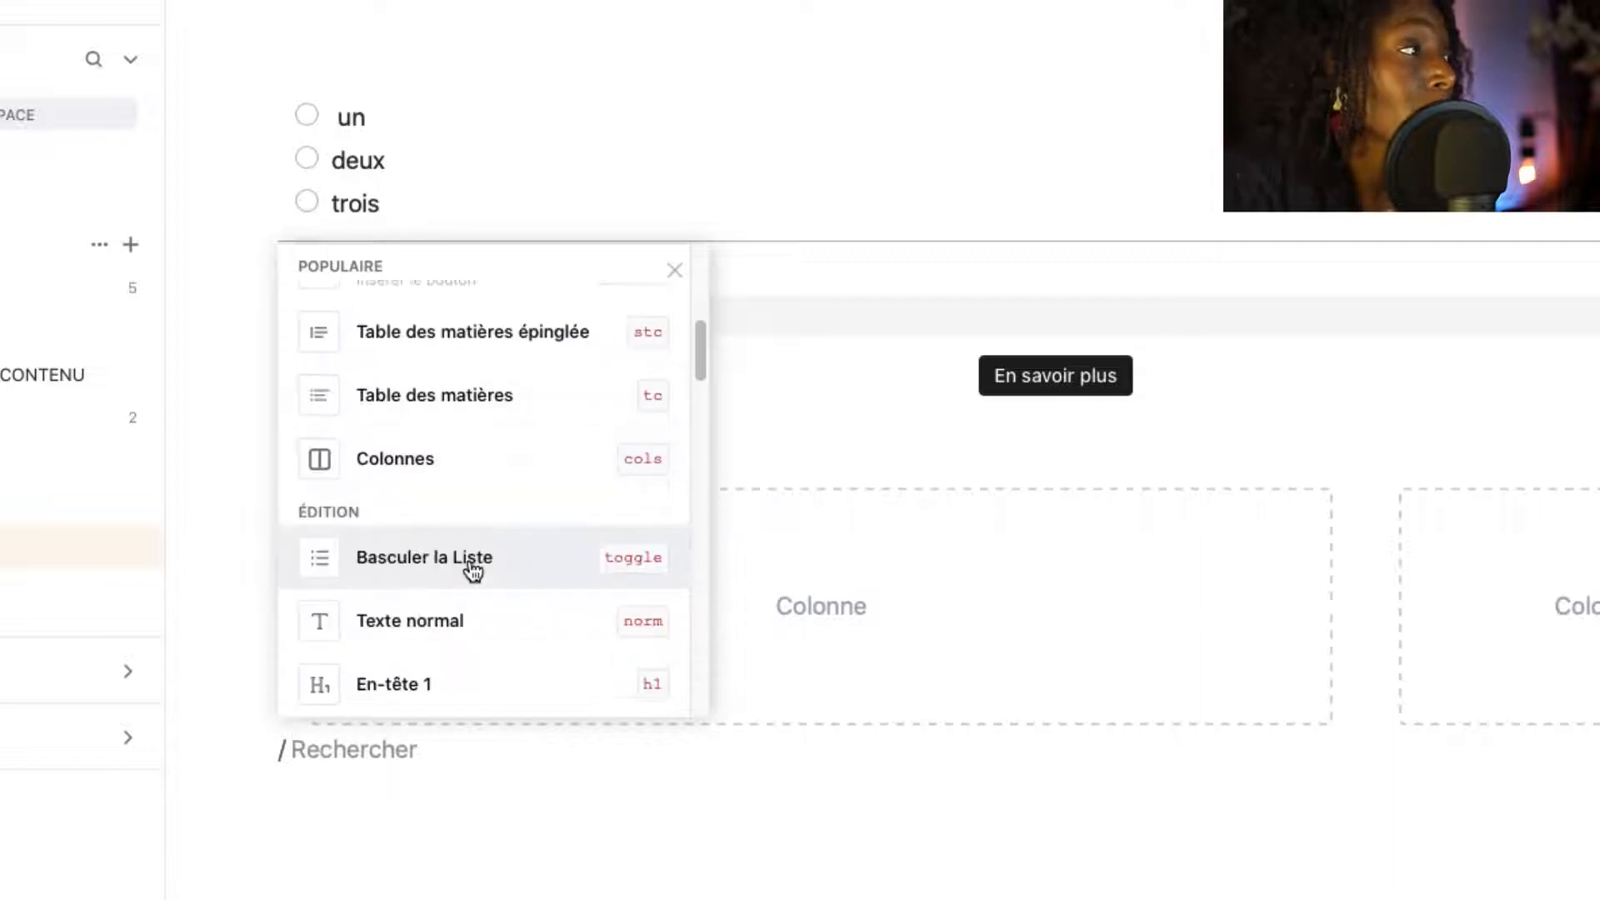
pyautogui.scroll(-5, 467, 572)
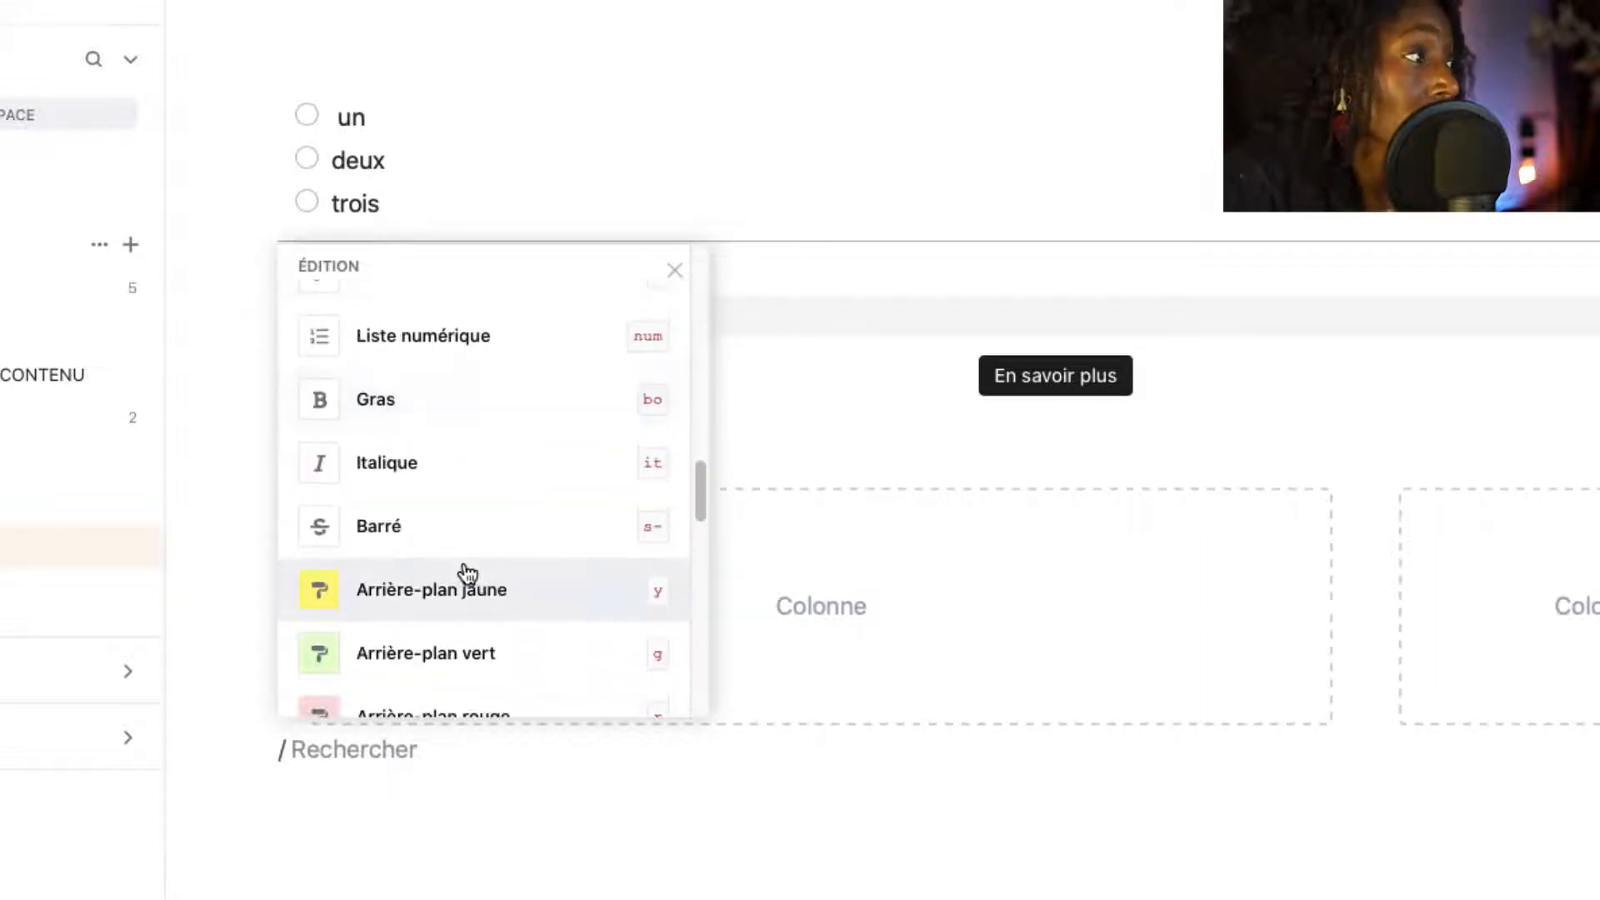
pyautogui.scroll(2, 462, 569)
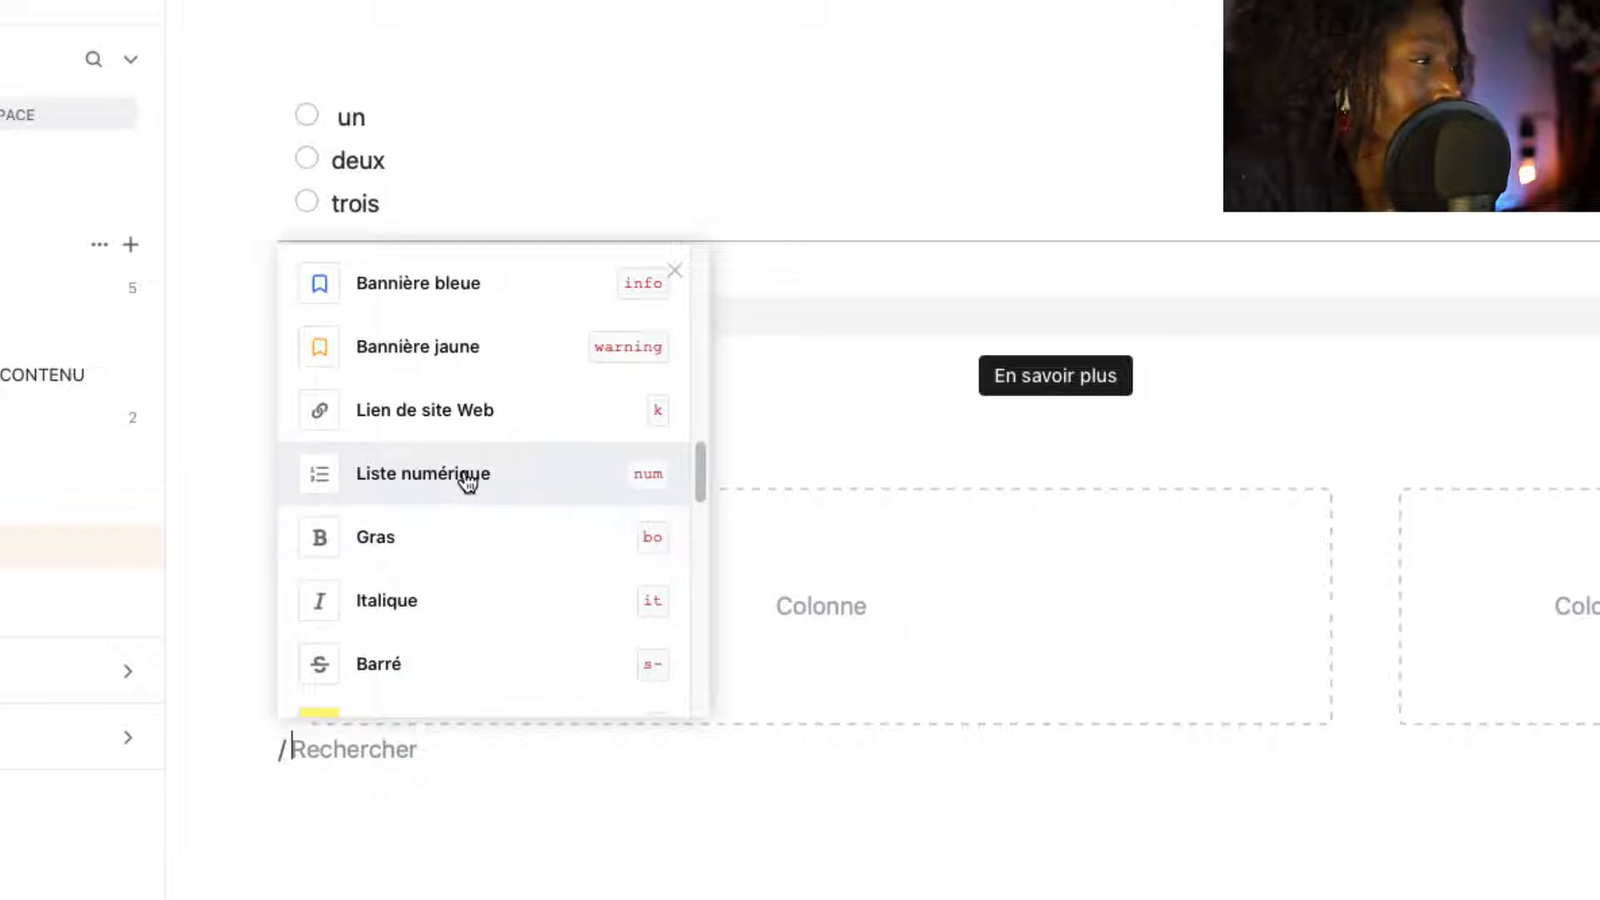
pyautogui.scroll(-3, 452, 552)
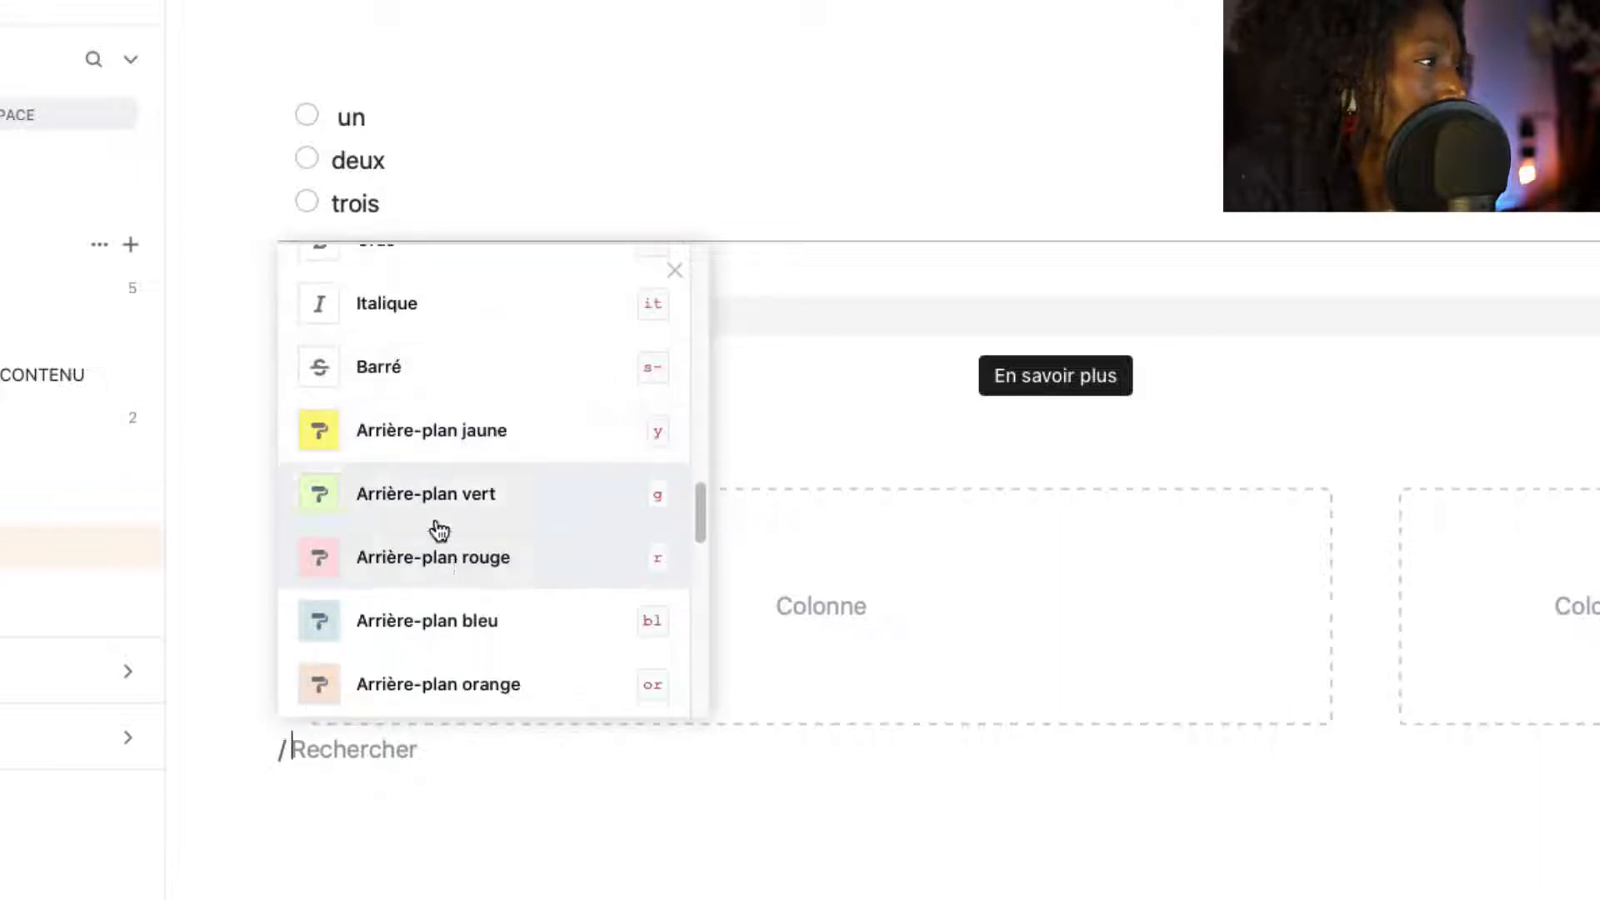
pyautogui.scroll(3, 450, 500)
pyautogui.scroll(1, 444, 356)
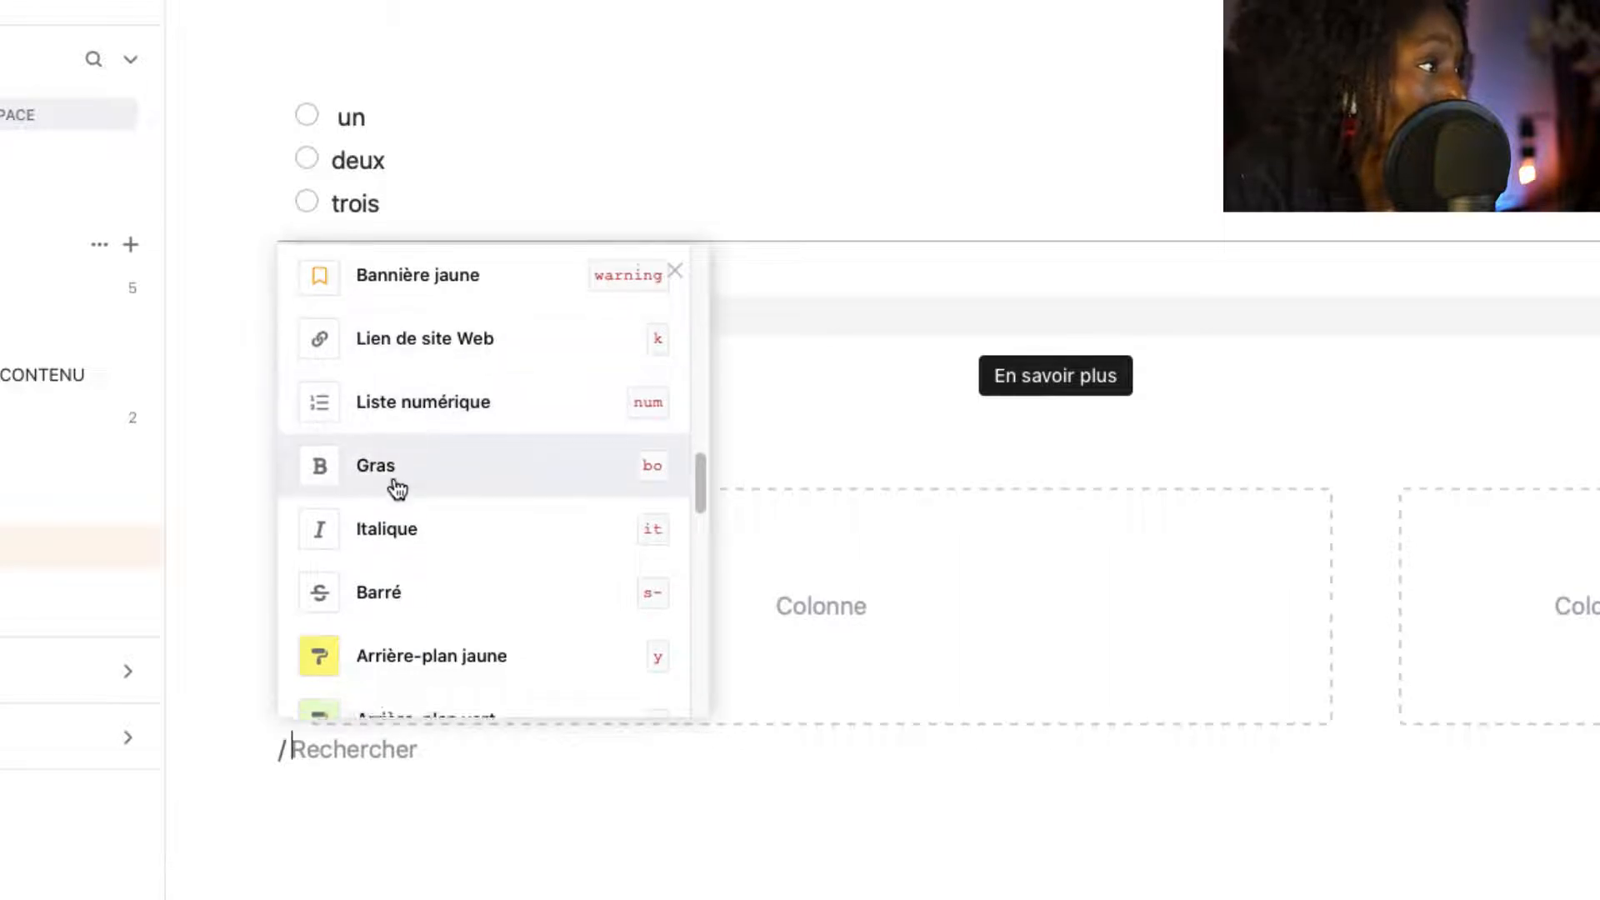
pyautogui.scroll(-3, 397, 493)
pyautogui.scroll(-5, 400, 511)
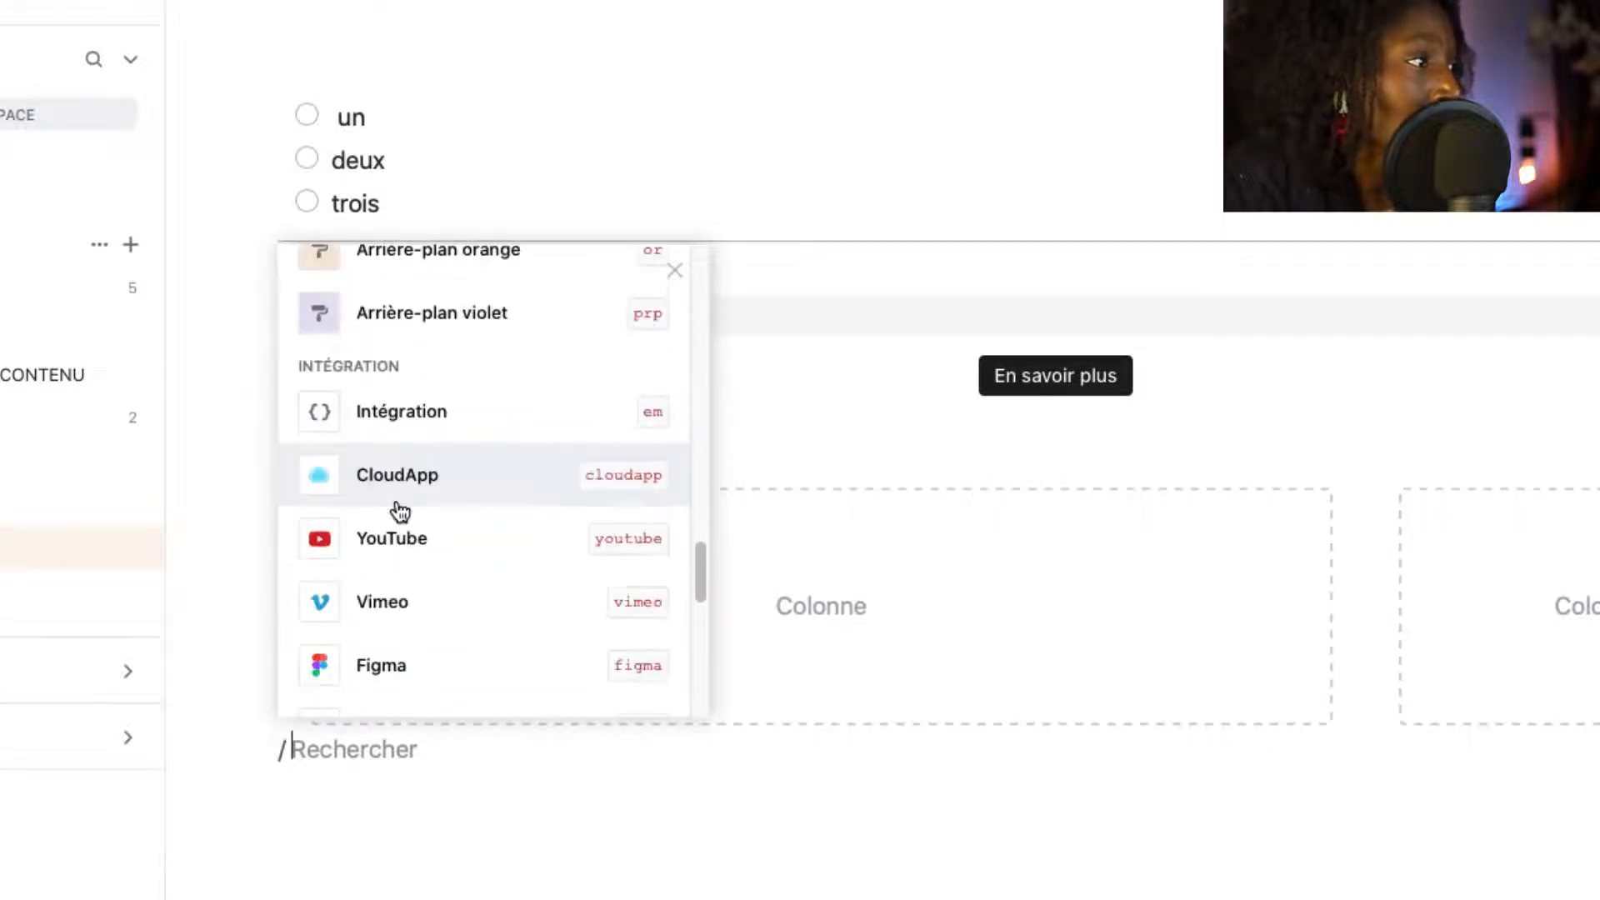
pyautogui.scroll(-1, 397, 507)
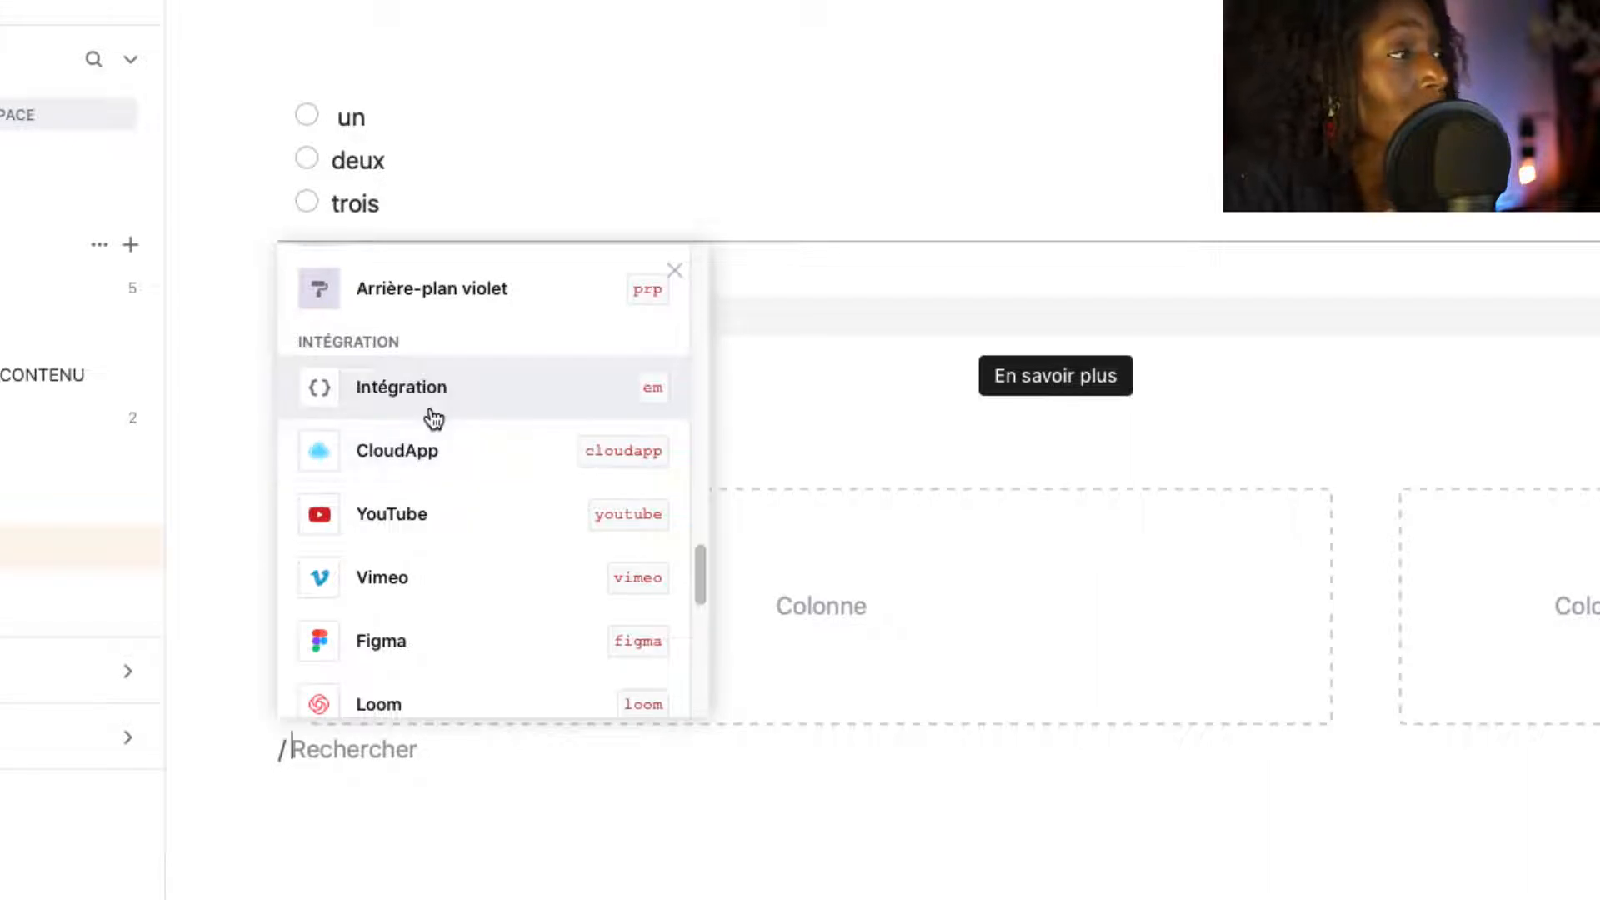
pyautogui.scroll(-3, 421, 450)
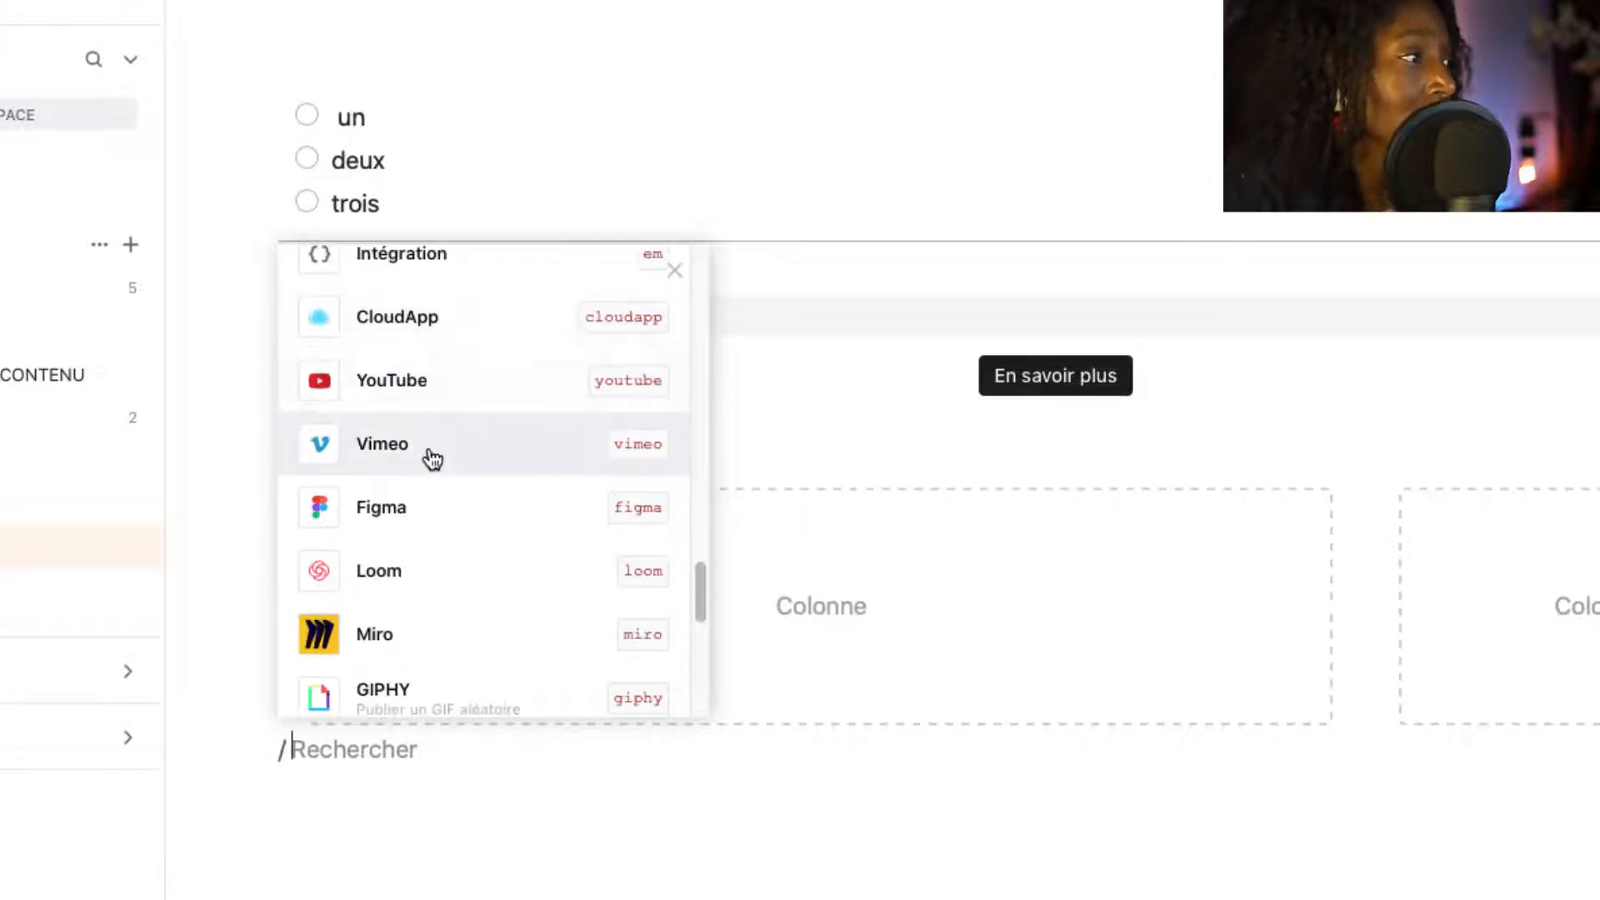
pyautogui.scroll(-2, 423, 456)
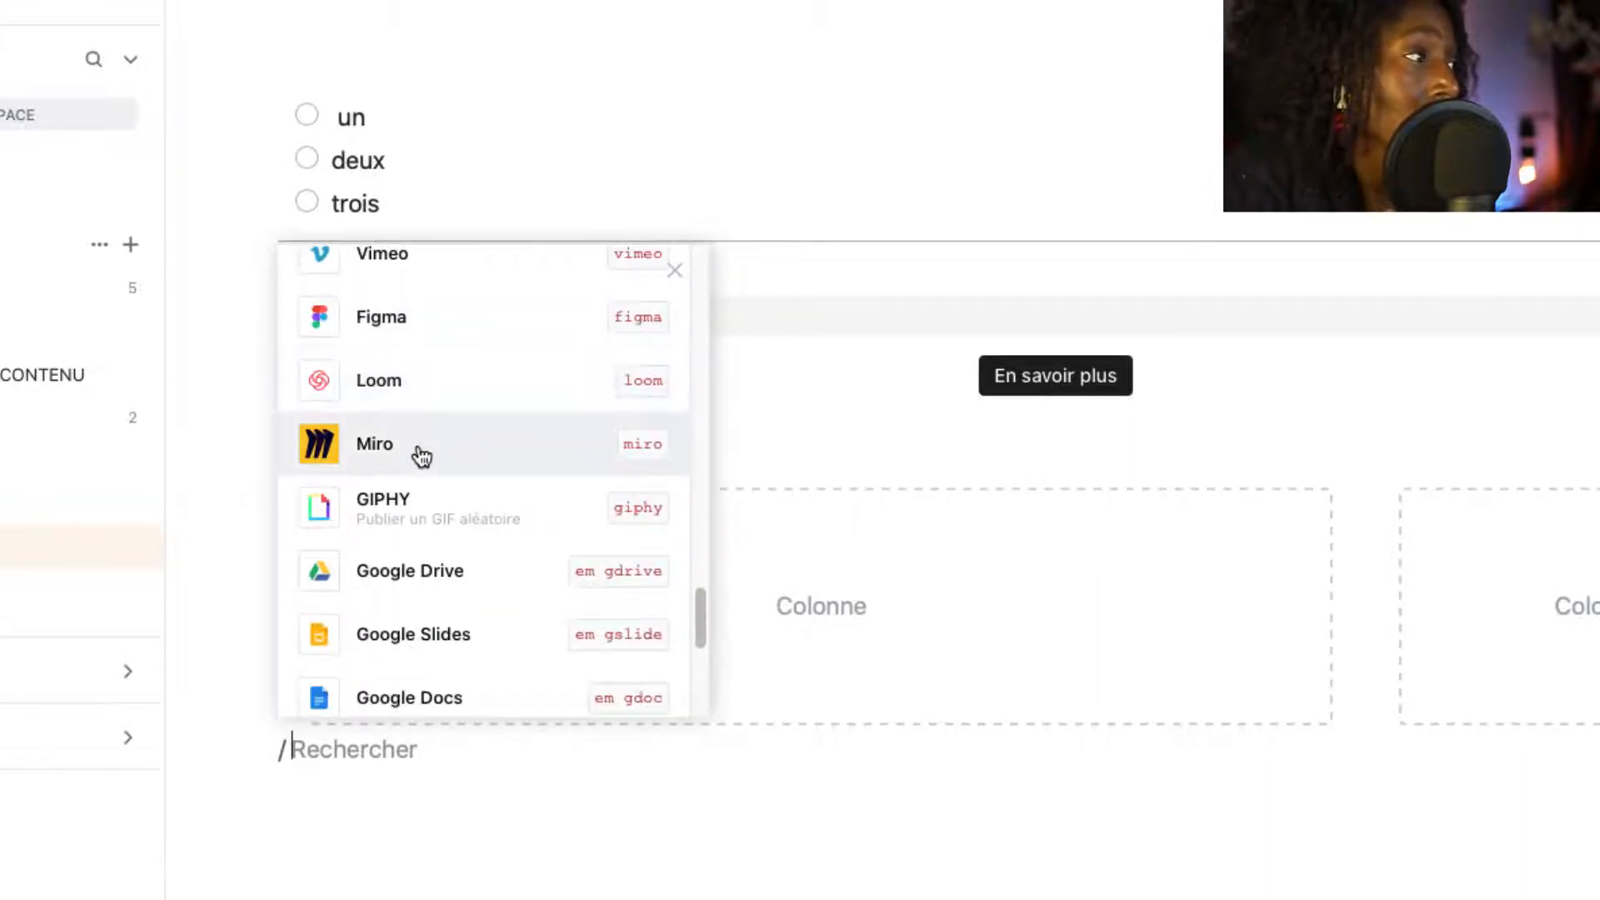
pyautogui.scroll(4, 421, 455)
pyautogui.scroll(2, 450, 415)
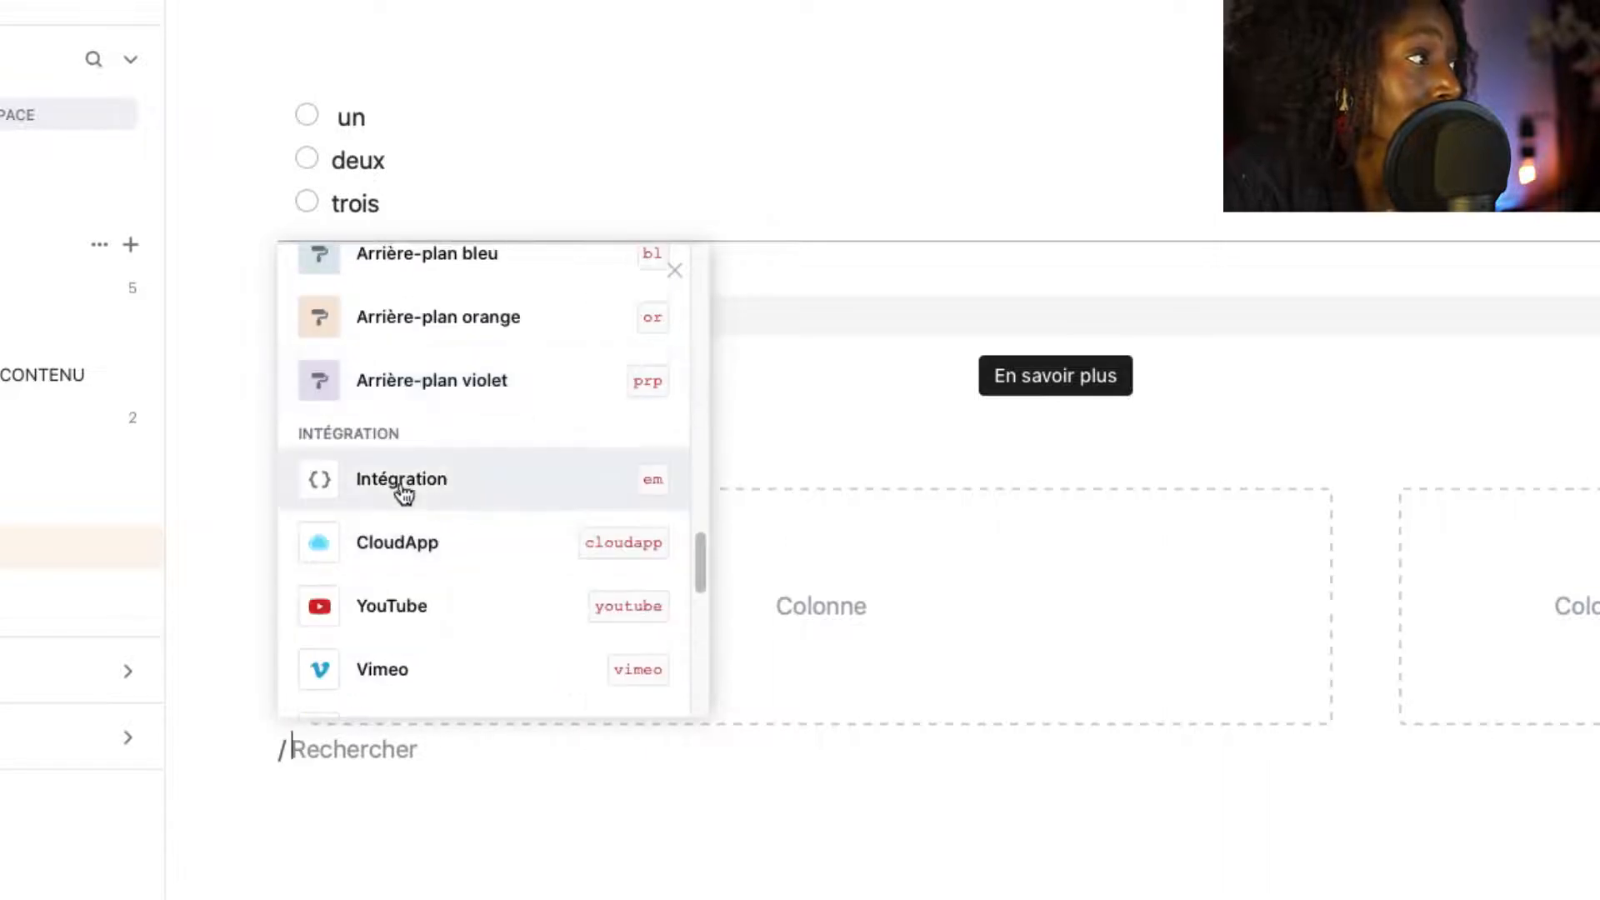
pyautogui.scroll(-4, 447, 576)
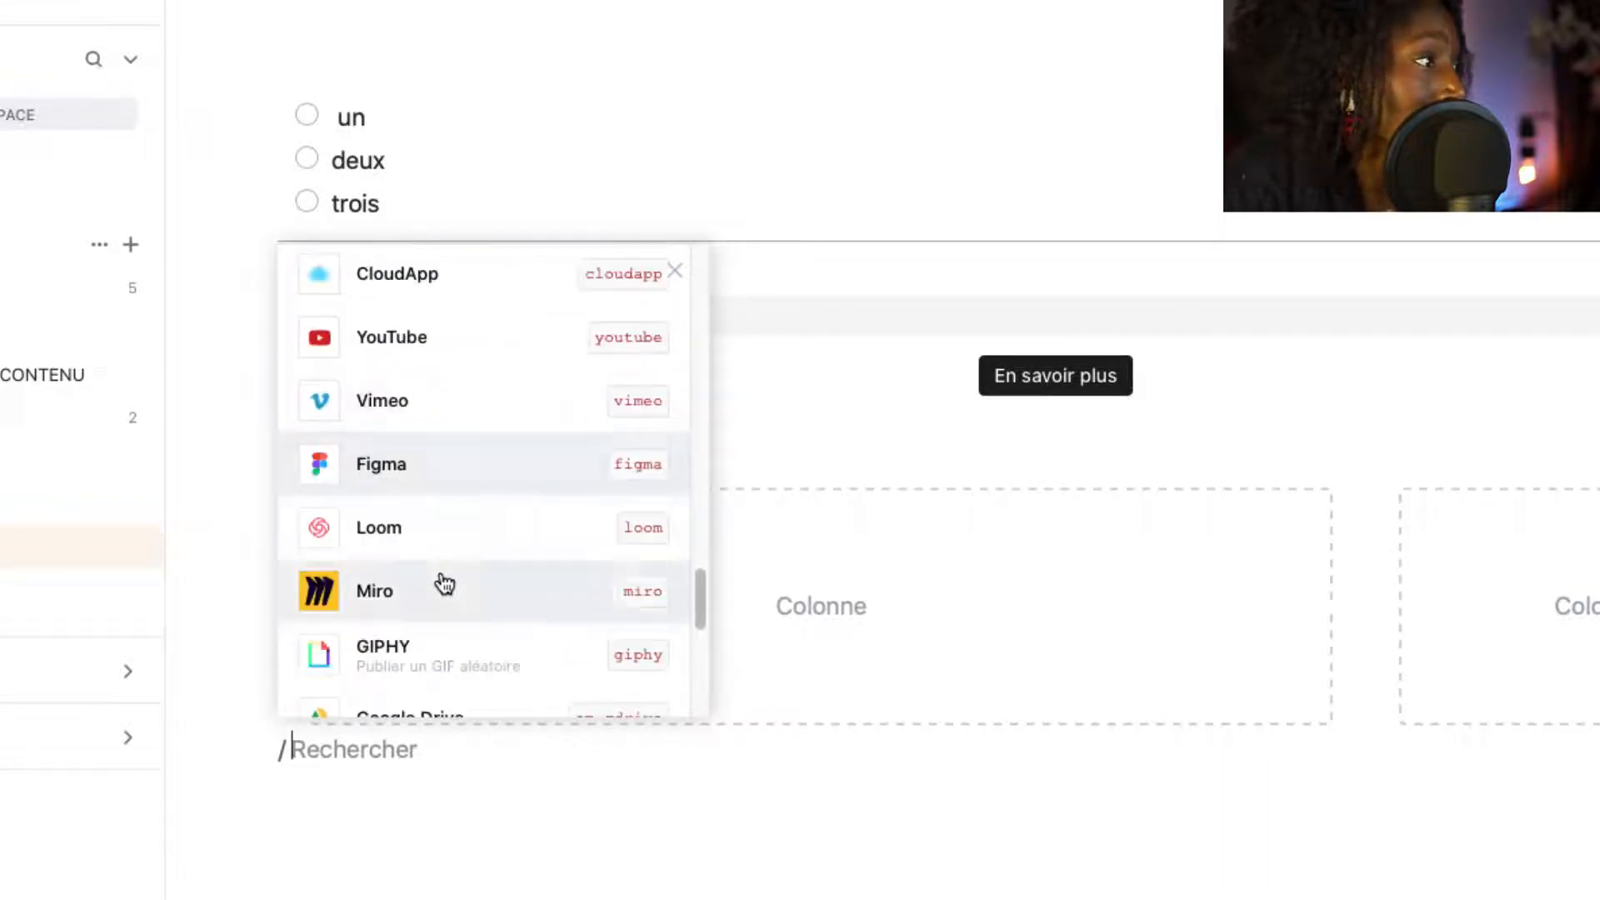
pyautogui.click(447, 352)
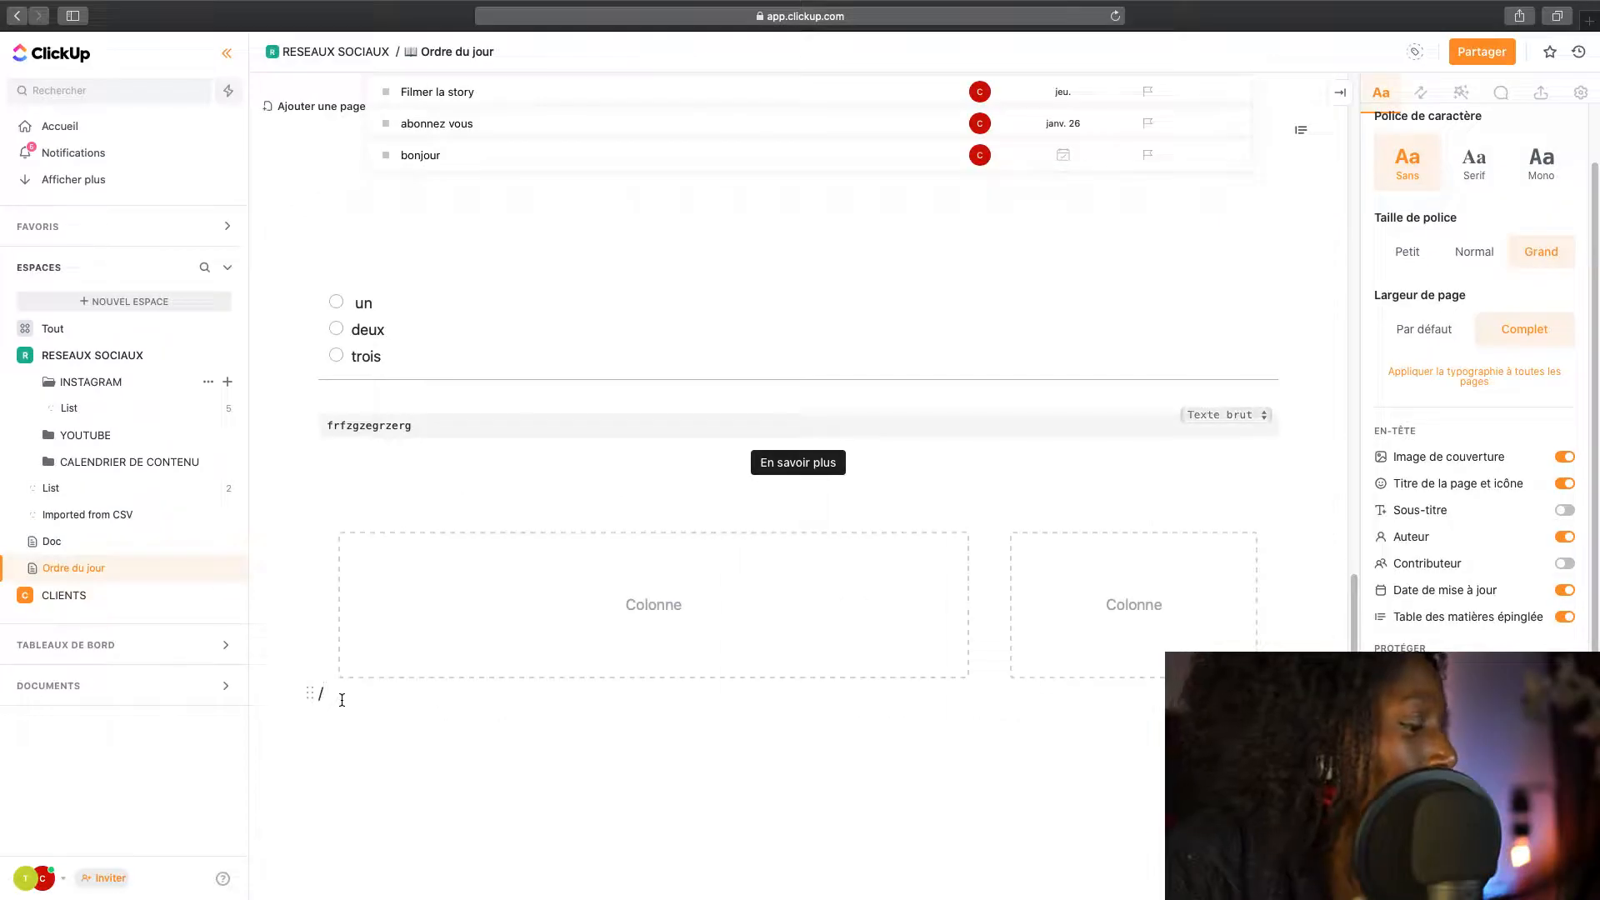
pyautogui.write('https://www.youtube.com/')
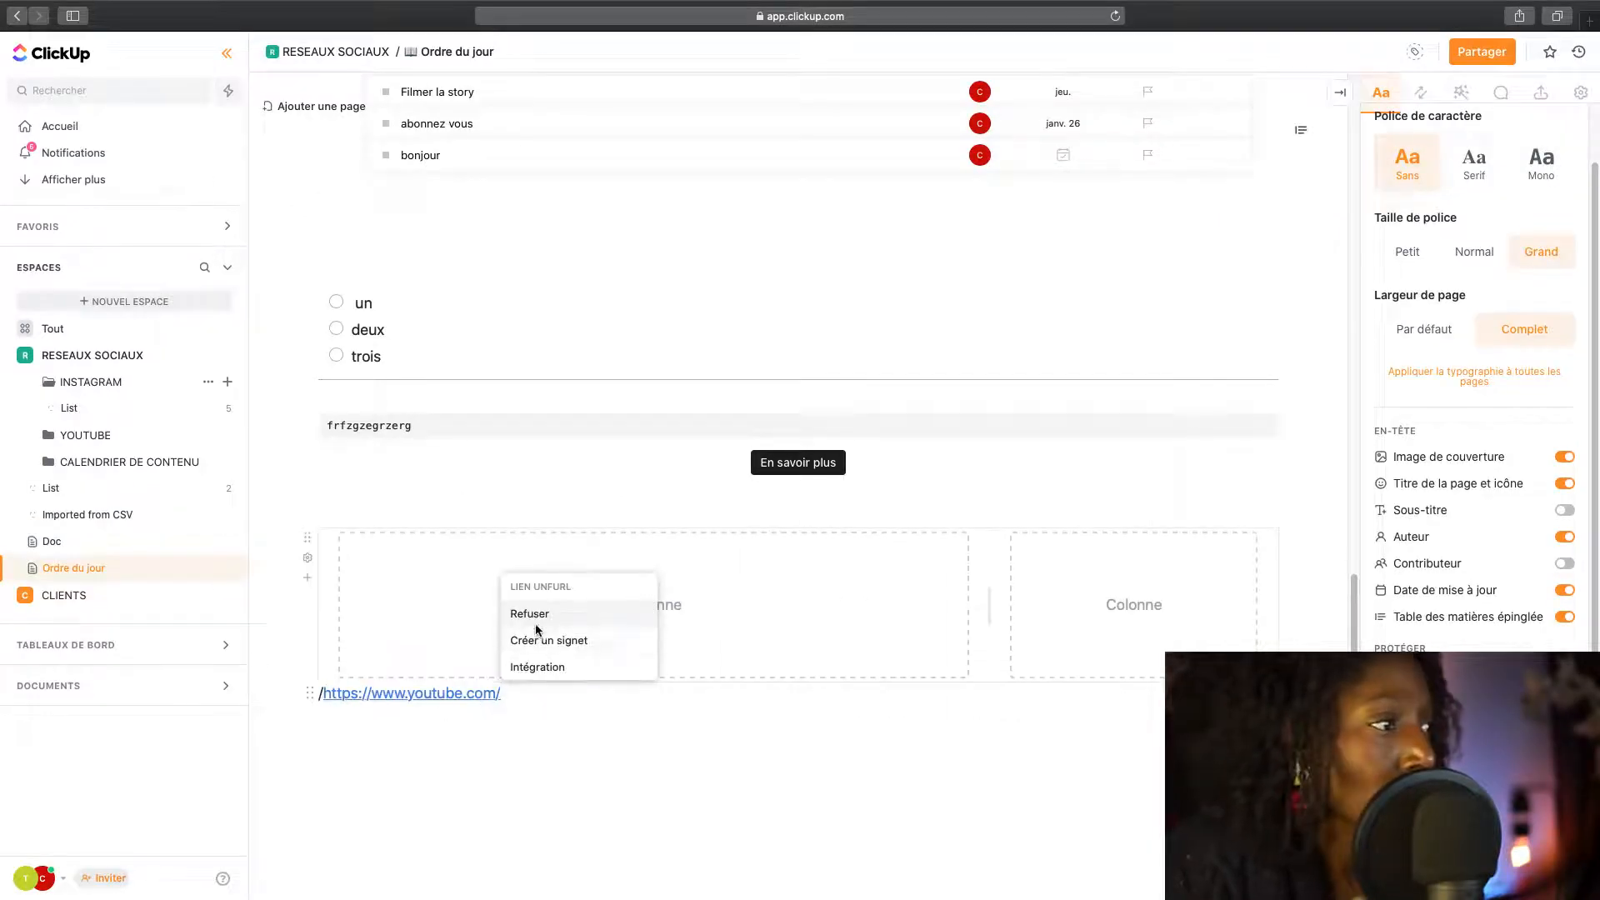
pyautogui.click(538, 670)
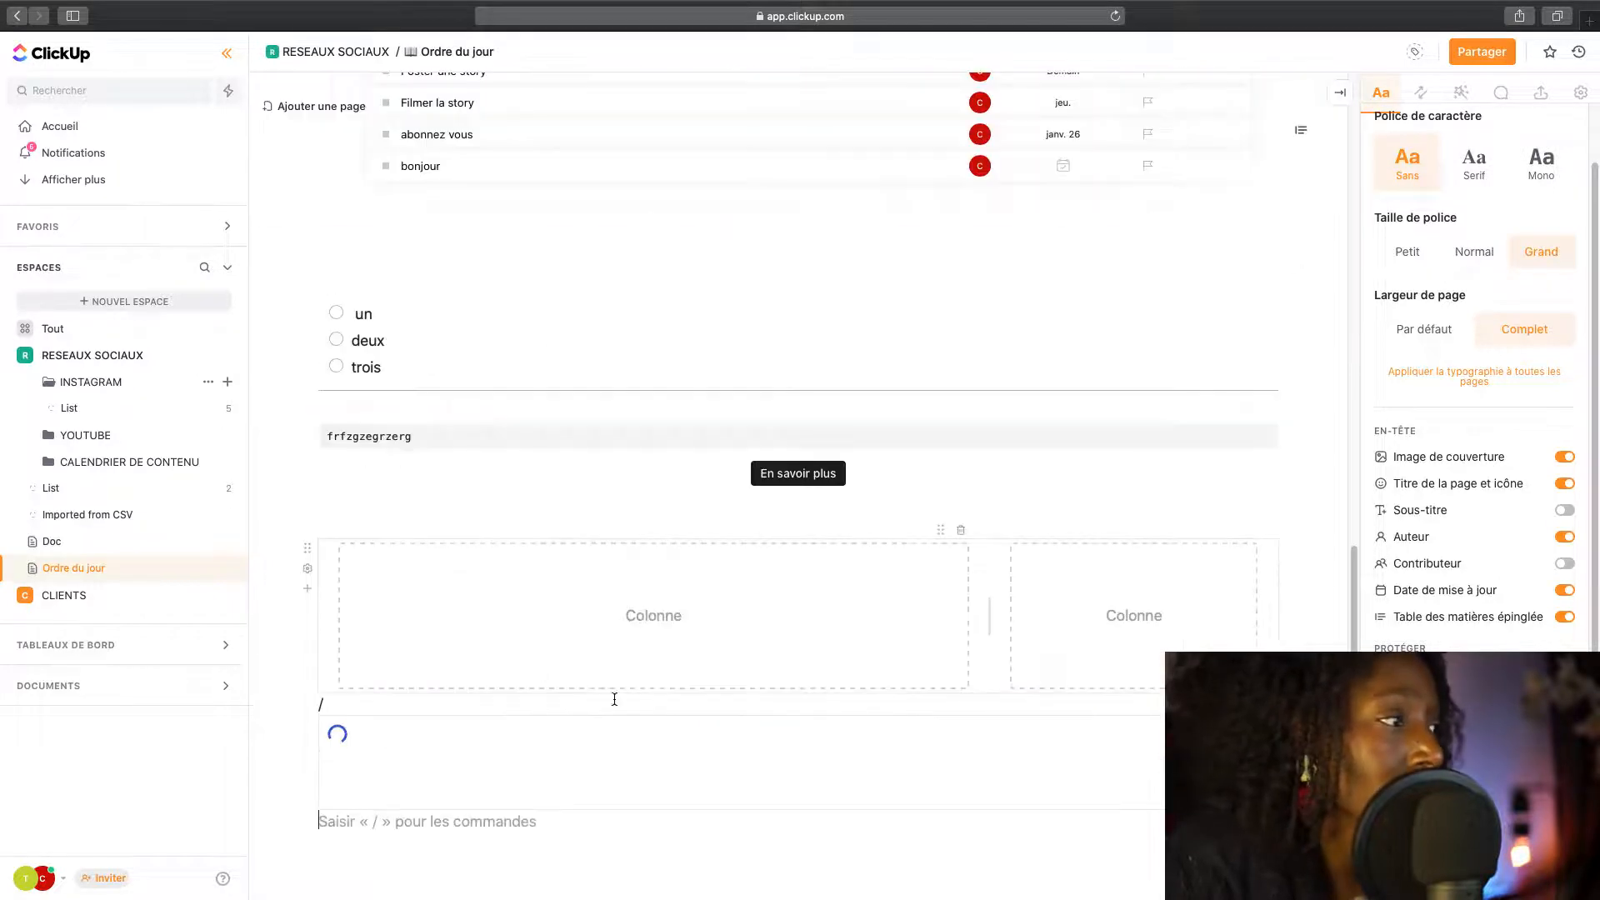
pyautogui.scroll(-2, 614, 653)
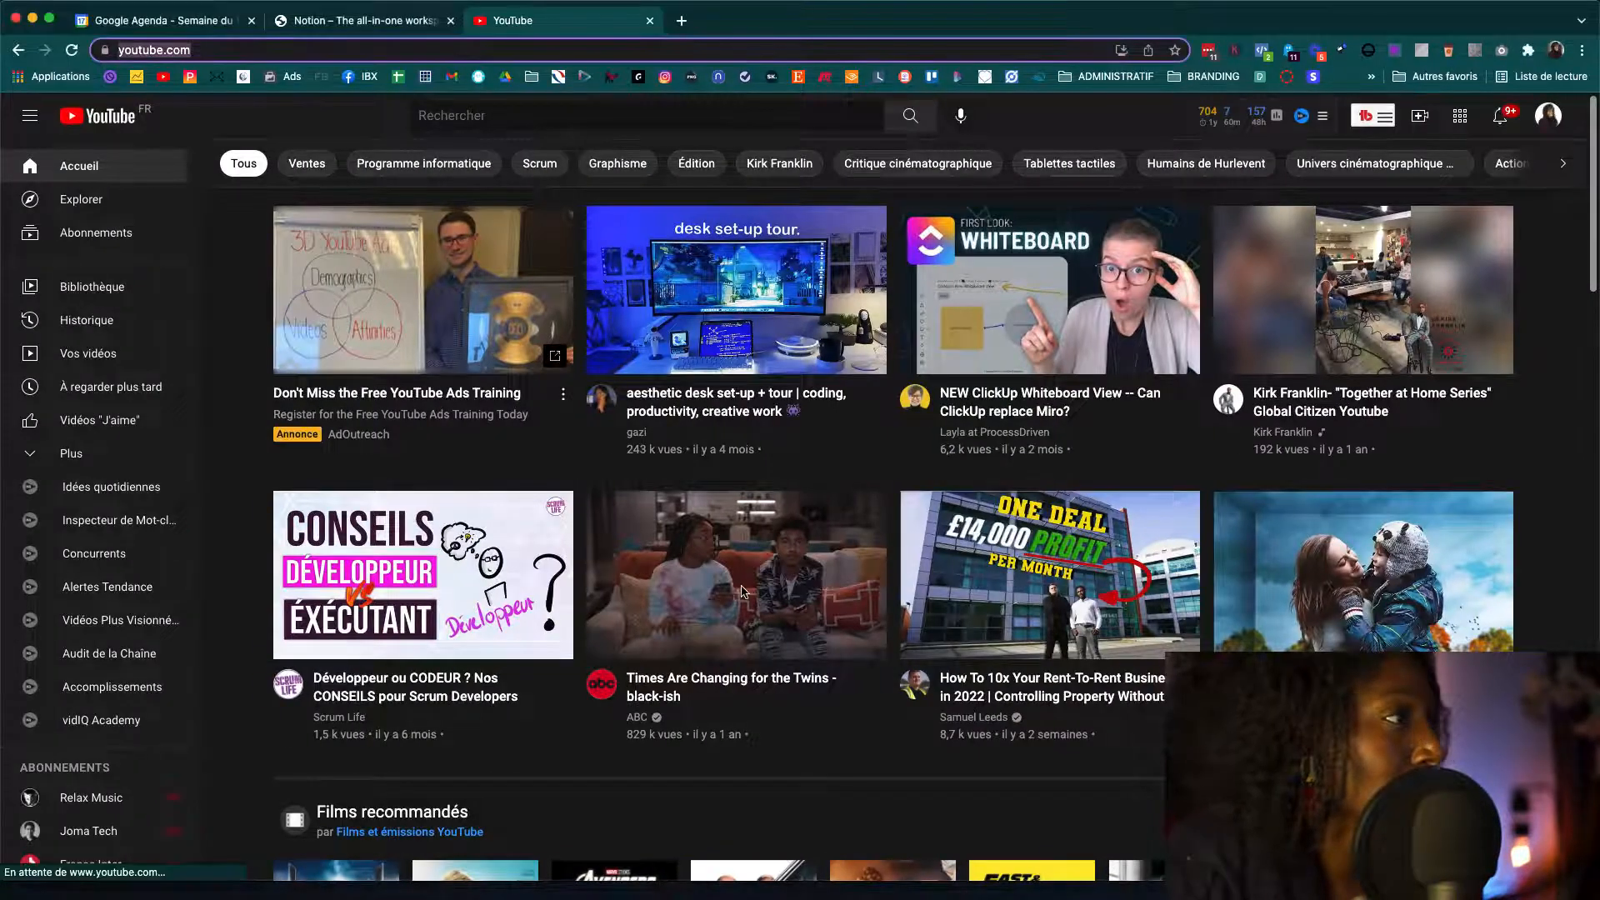
# Step: Get the "Times Are Changing for the Twins - black-ish" video from YouTube and embed it below the YouTube card in the document
pyautogui.click(749, 590)
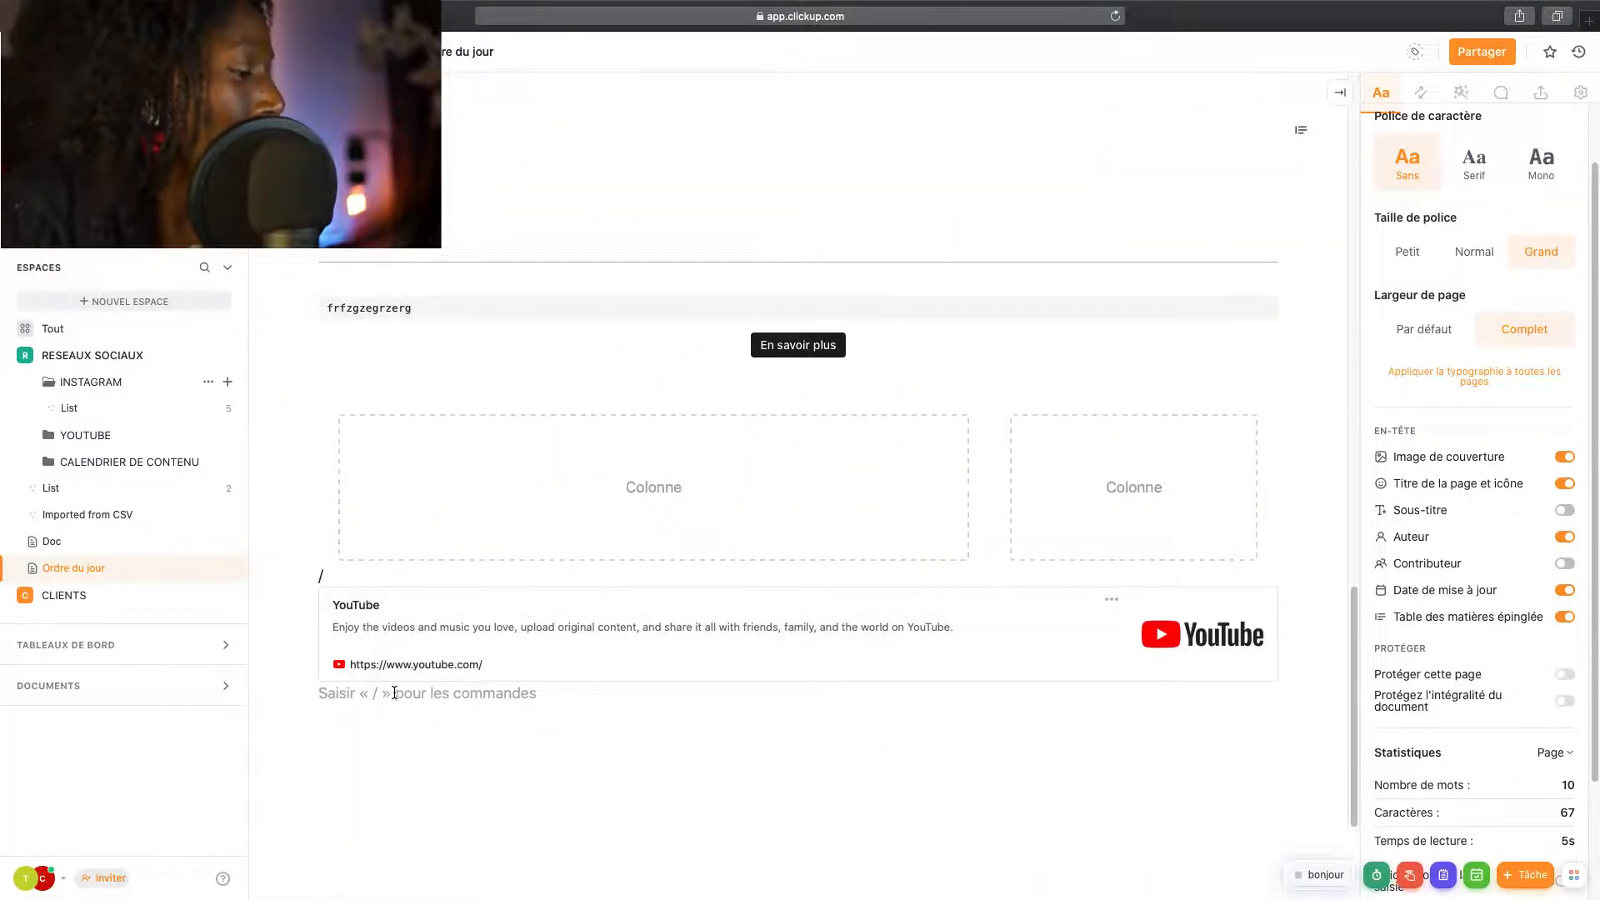
pyautogui.press('super+v')
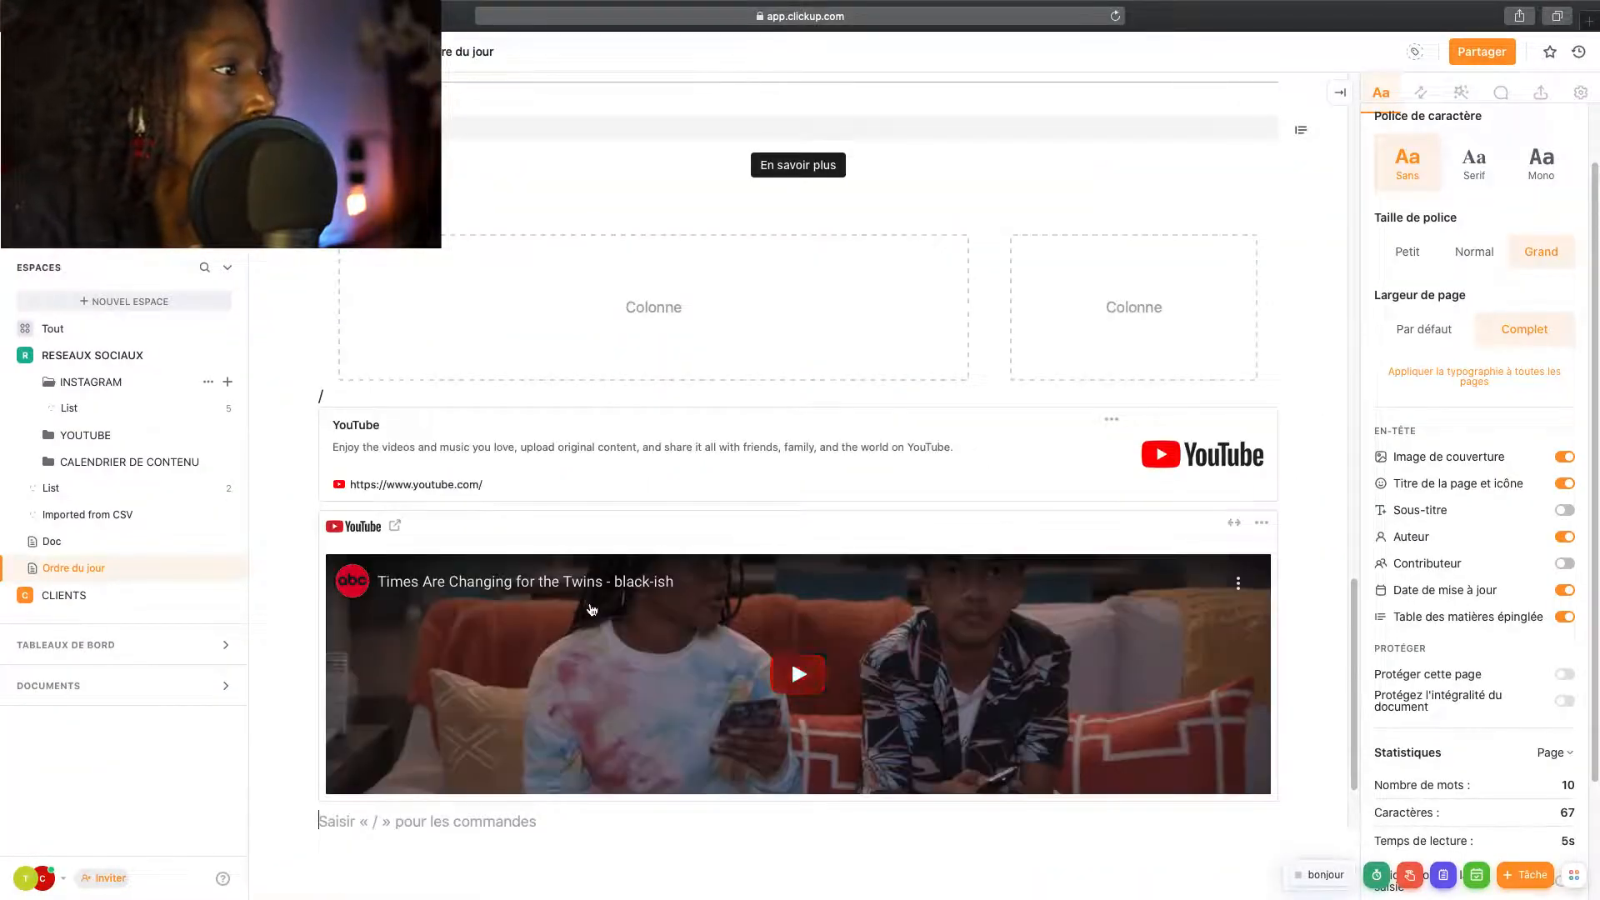
pyautogui.scroll(-2, 813, 664)
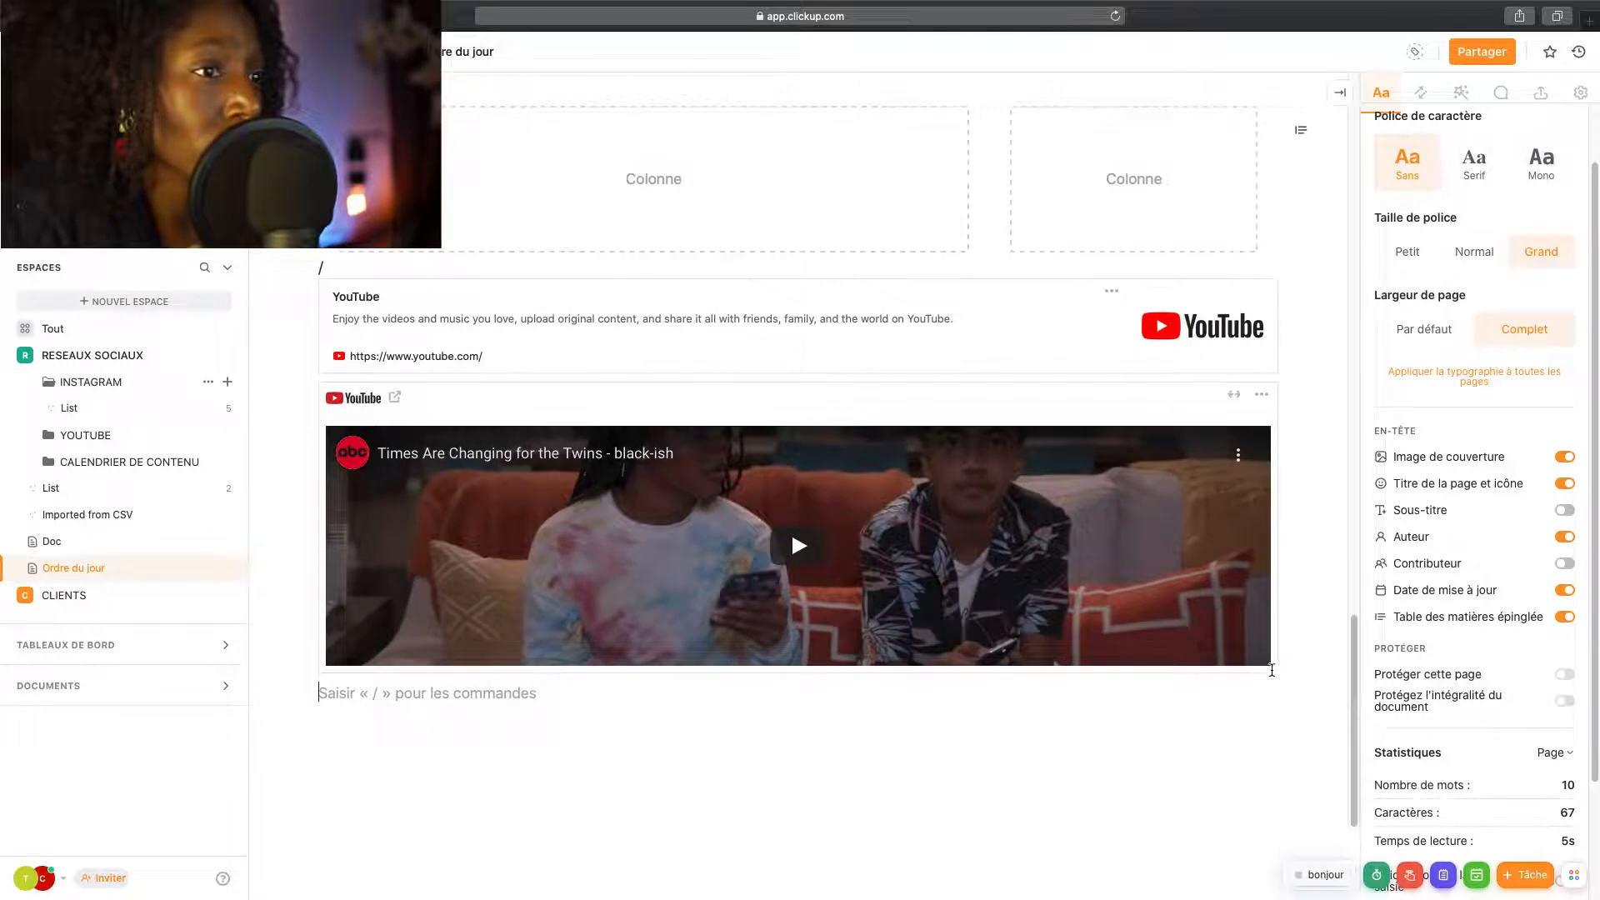
# Step: Switch the embedded video's display size to Petit and back to Grand, and stretch the block outward by its corner
pyautogui.click(1263, 395)
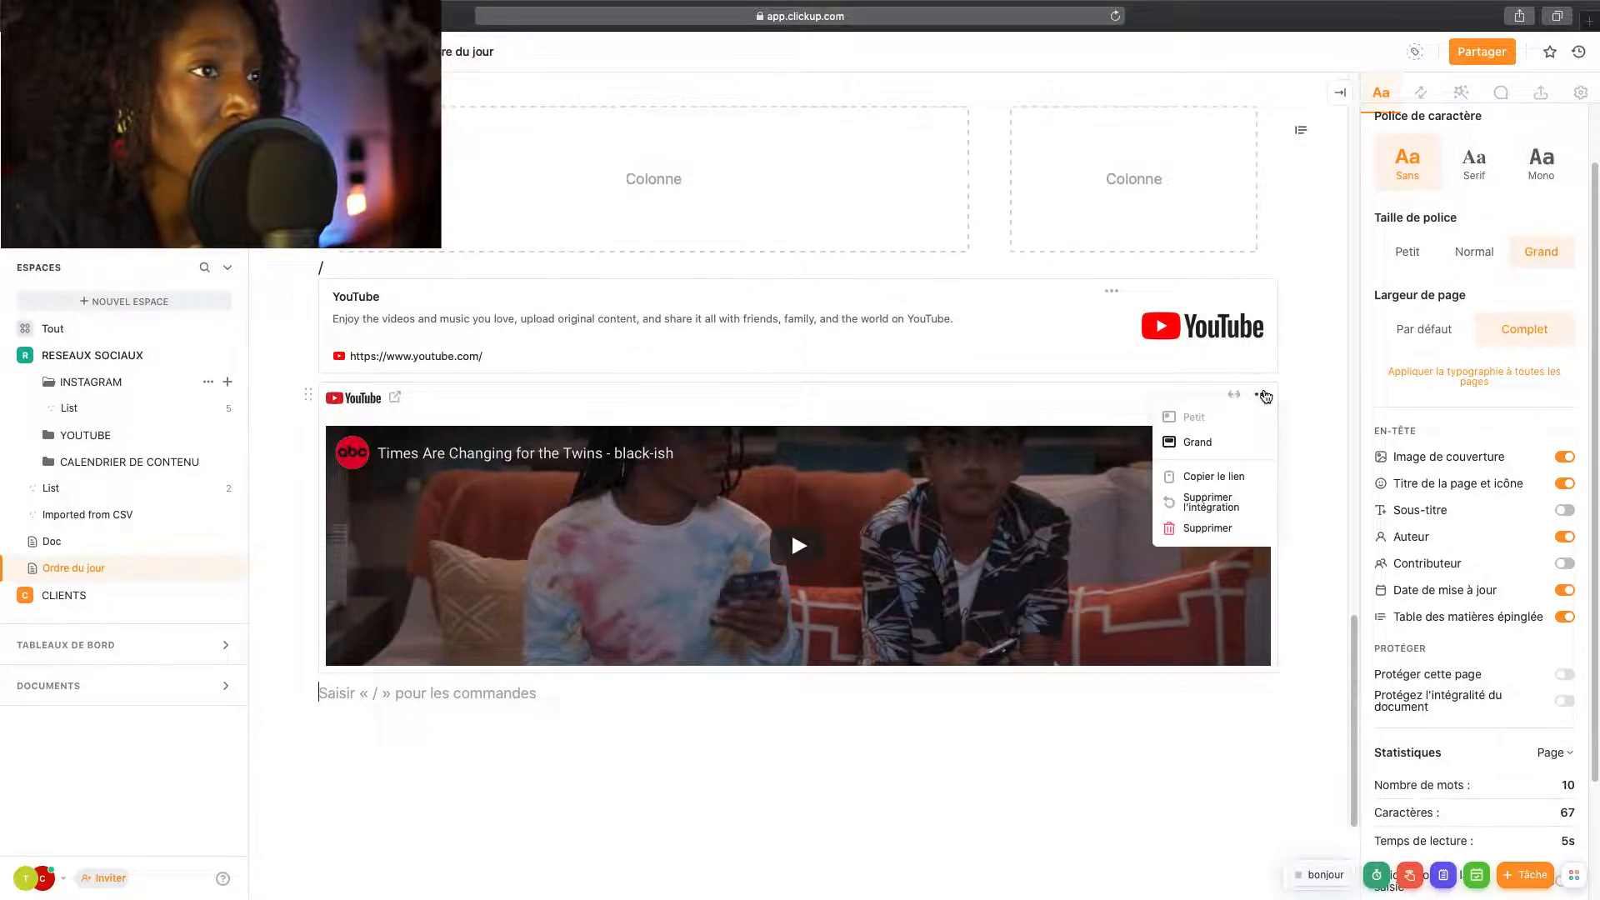
pyautogui.click(1174, 427)
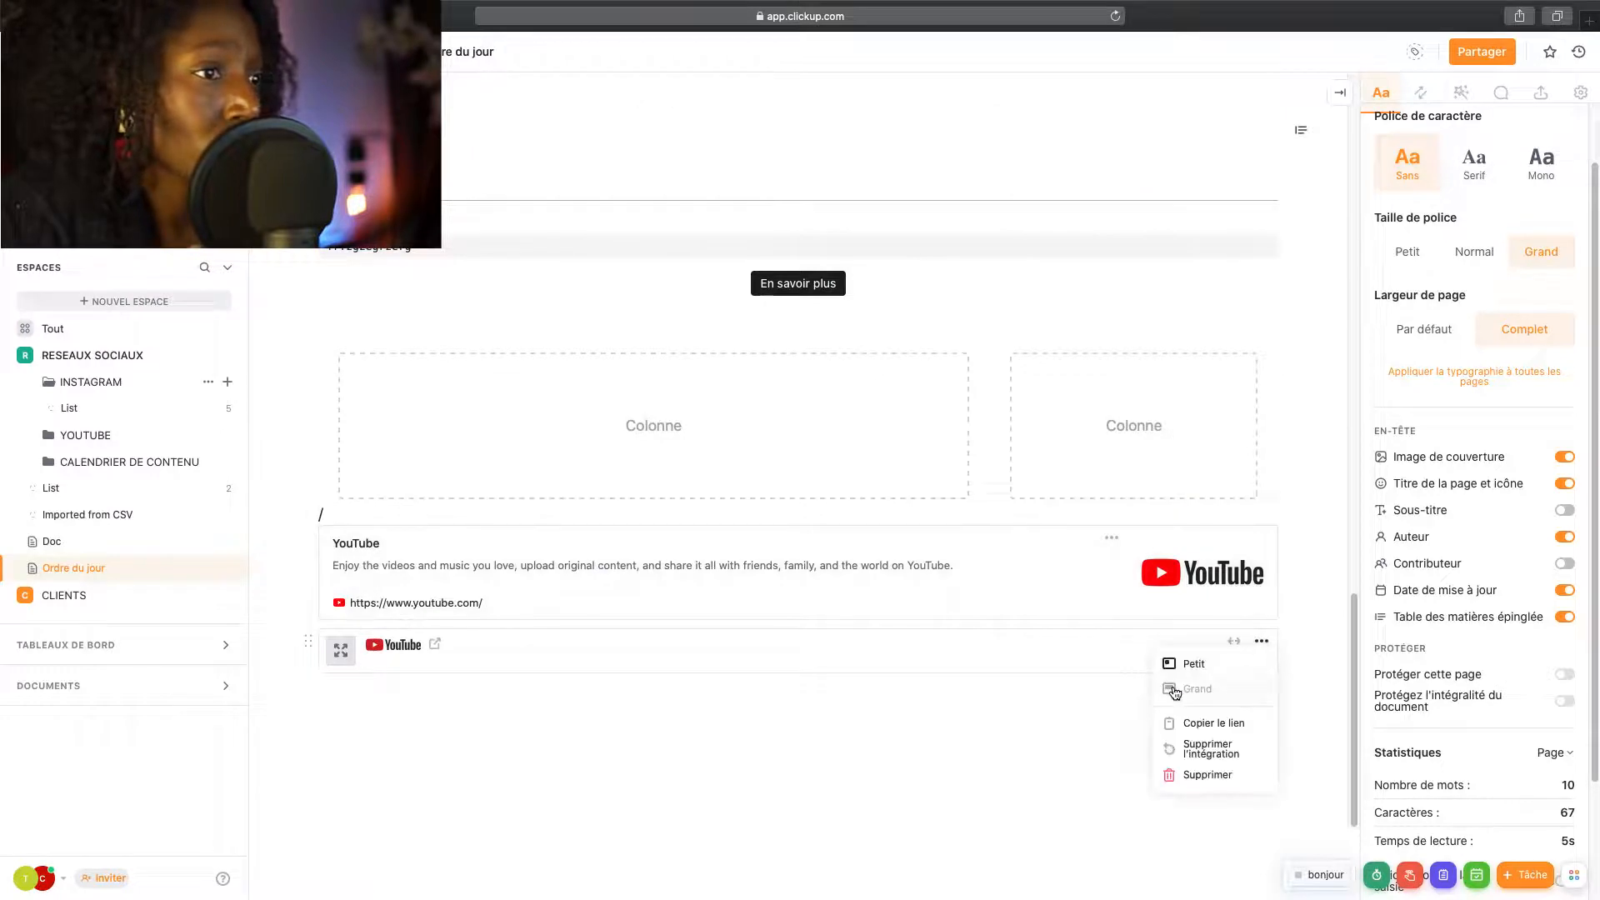
pyautogui.click(1174, 690)
pyautogui.scroll(-2, 1203, 693)
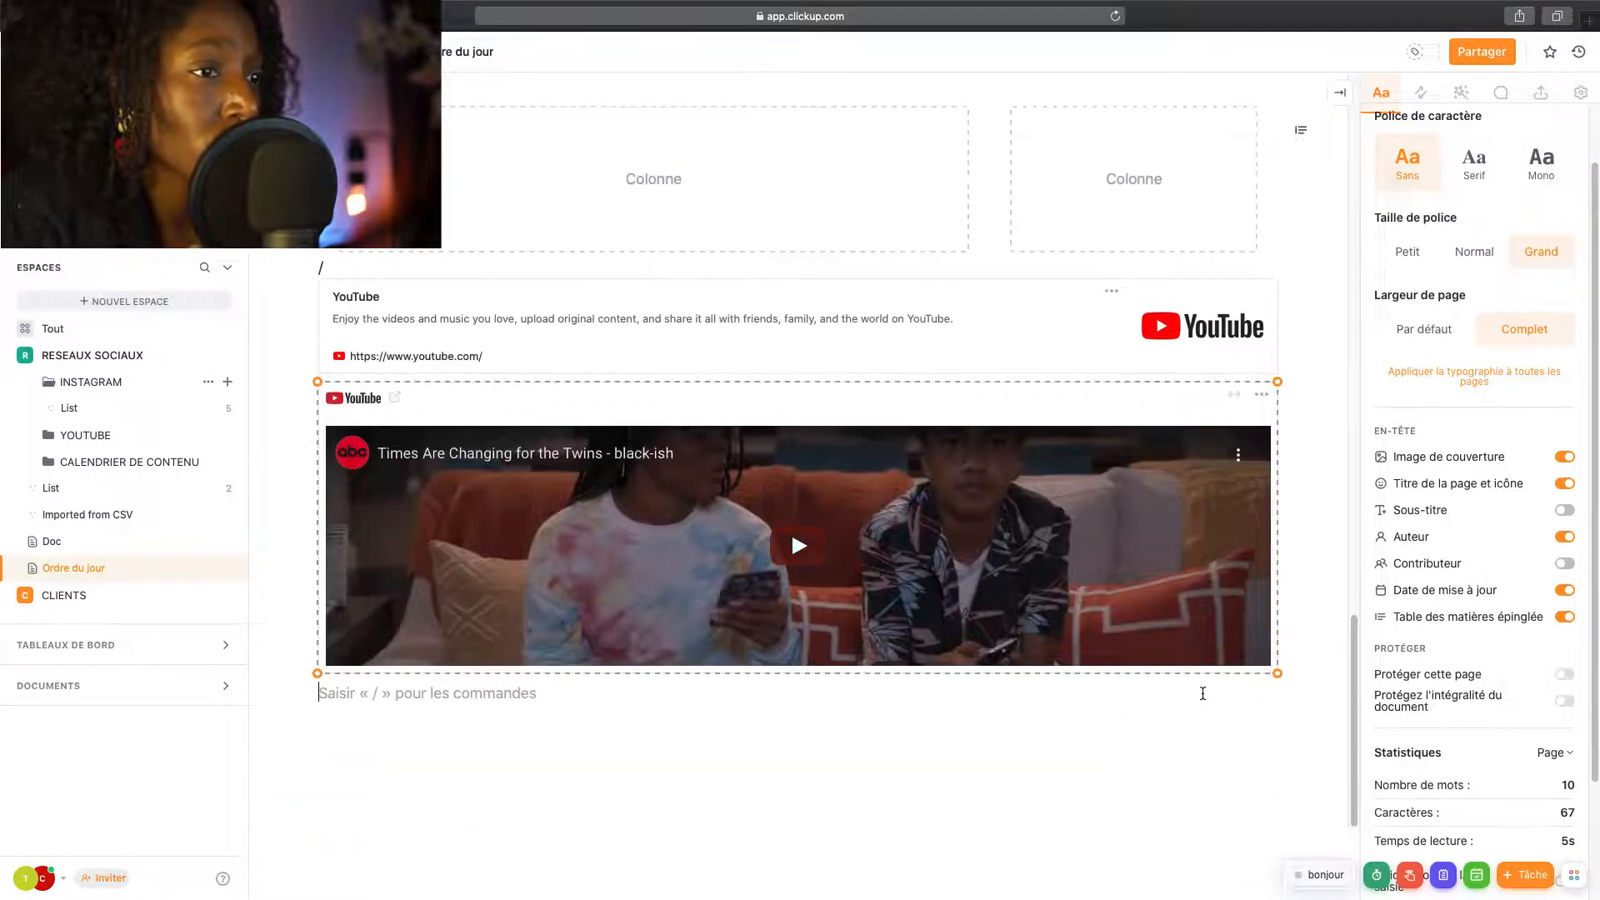
pyautogui.moveTo(1279, 678); pyautogui.dragTo(1301, 727)
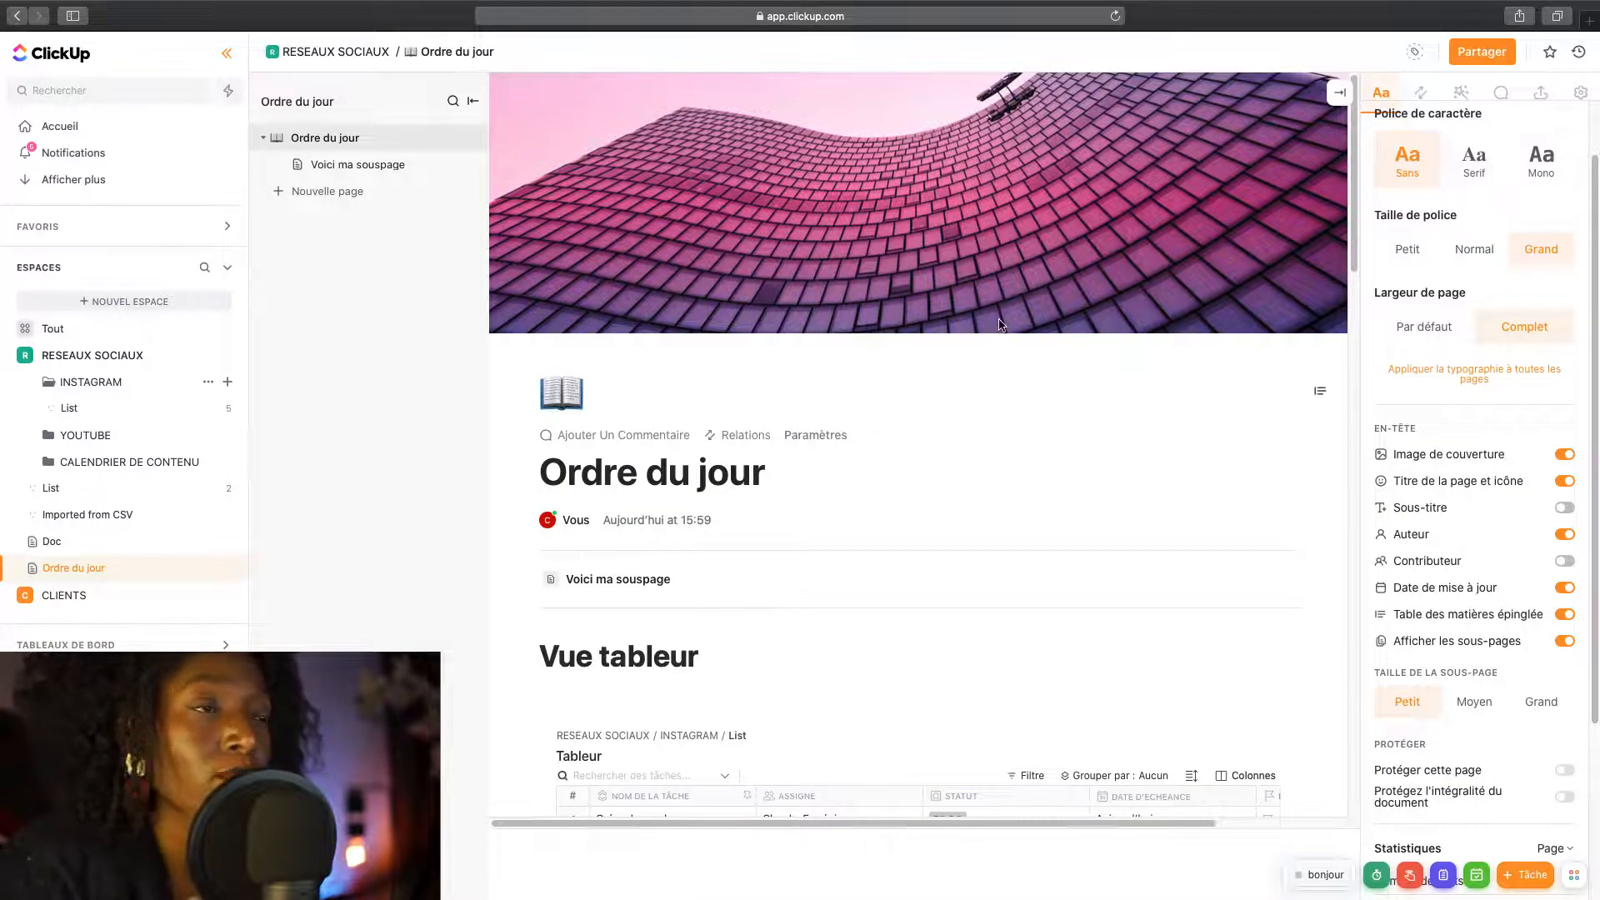
# Step: Review the sharing, export and protection options of the "Ordre du jour" document and close them
pyautogui.click(1539, 94)
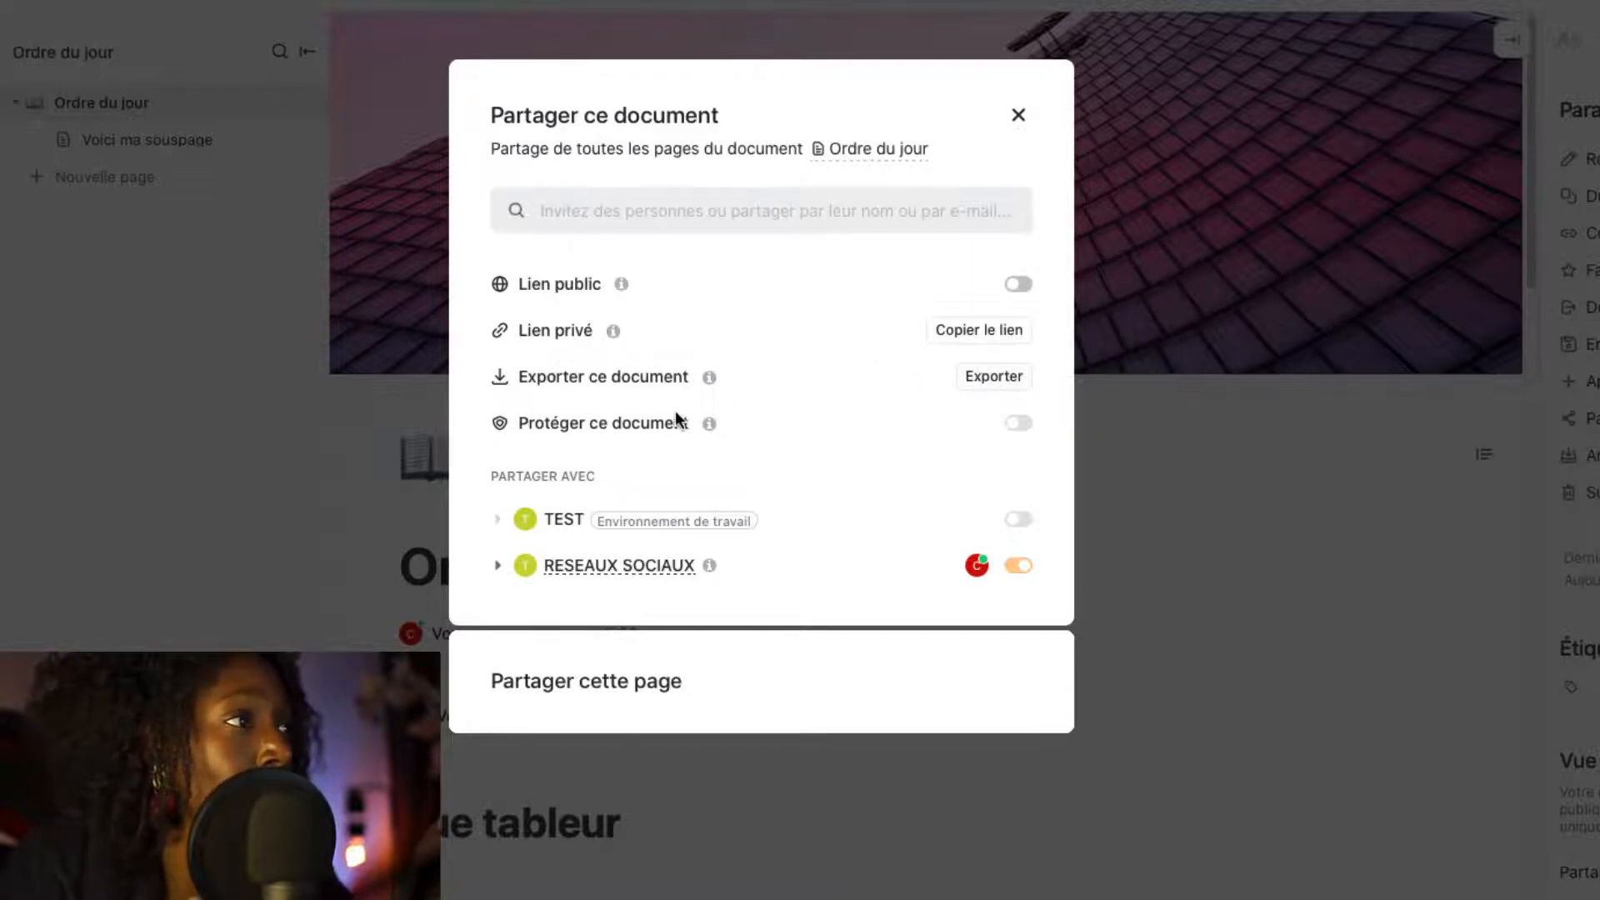
pyautogui.moveTo(1022, 427)
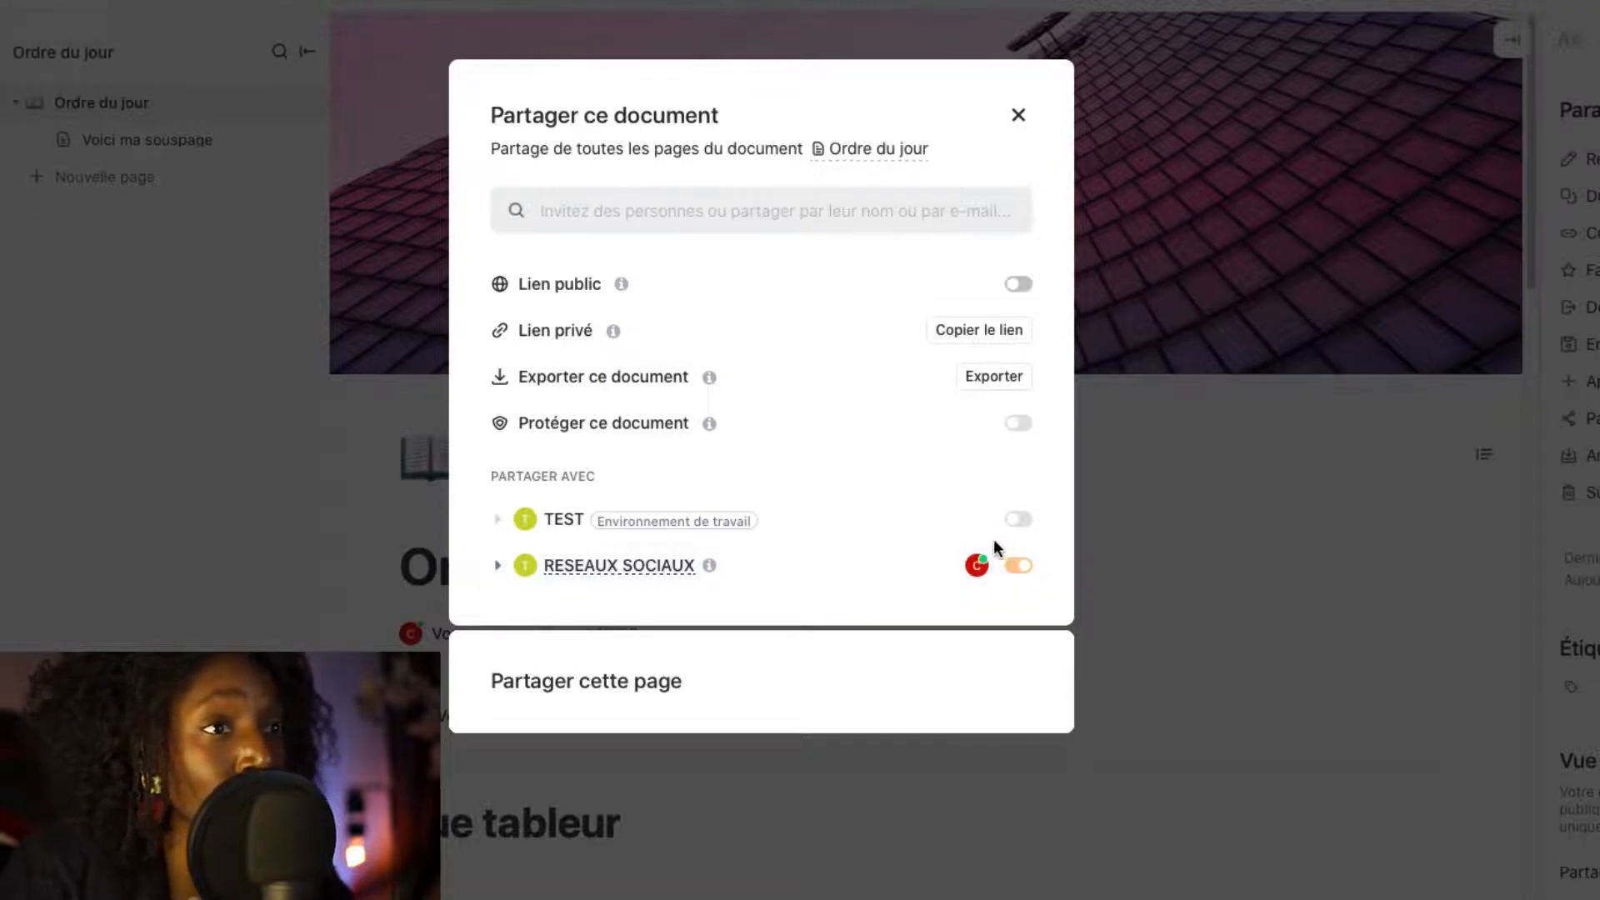
pyautogui.moveTo(709, 377)
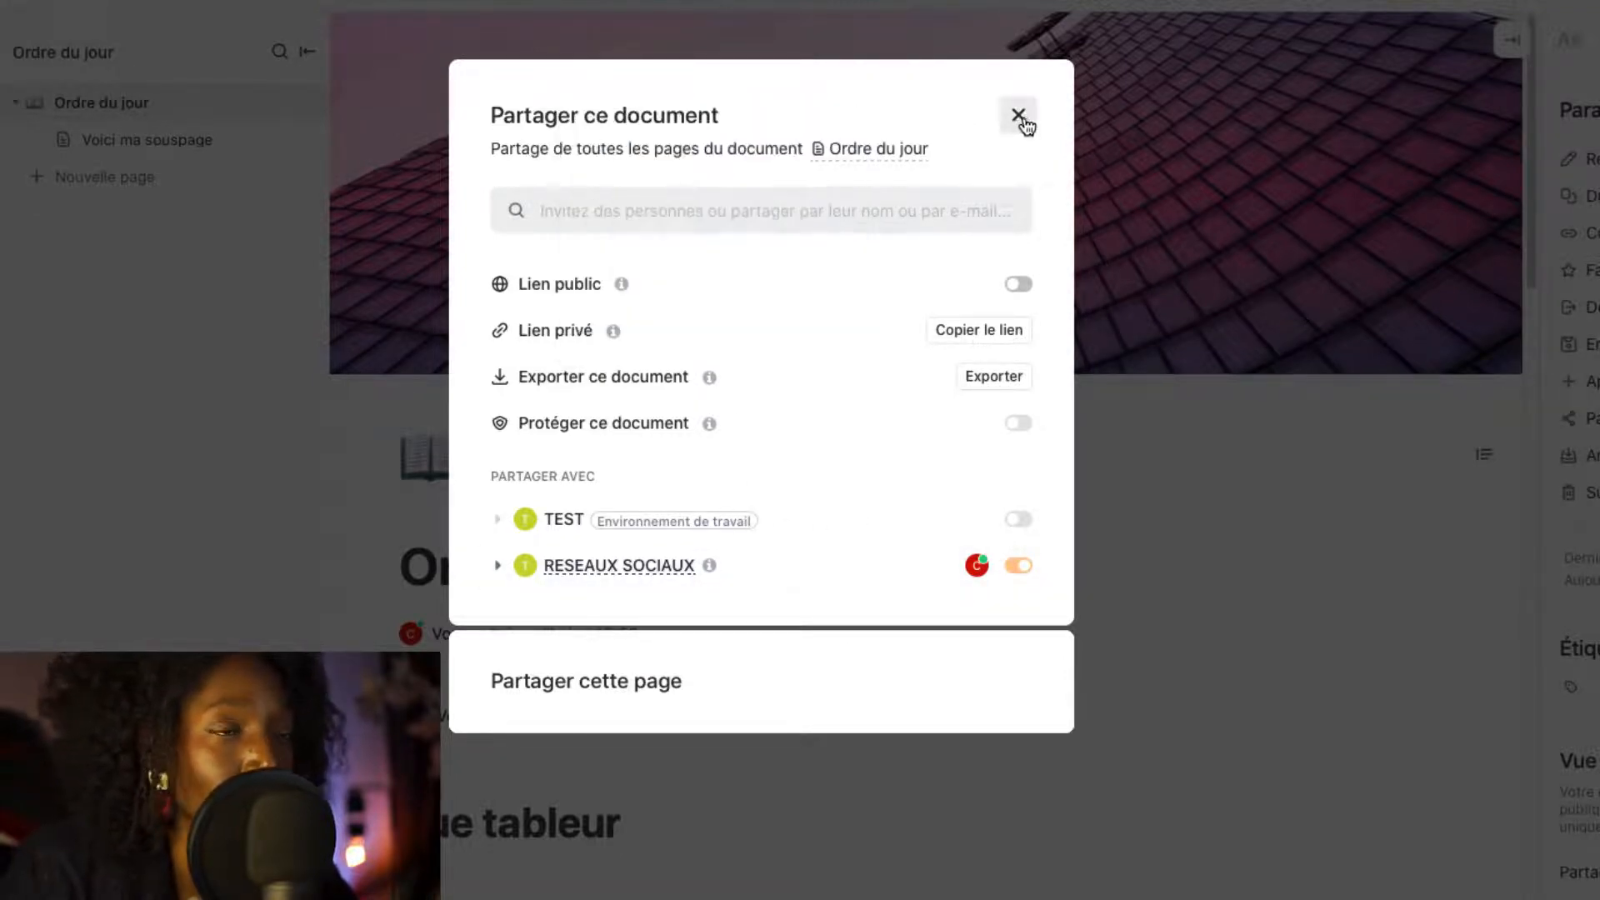
pyautogui.click(1018, 116)
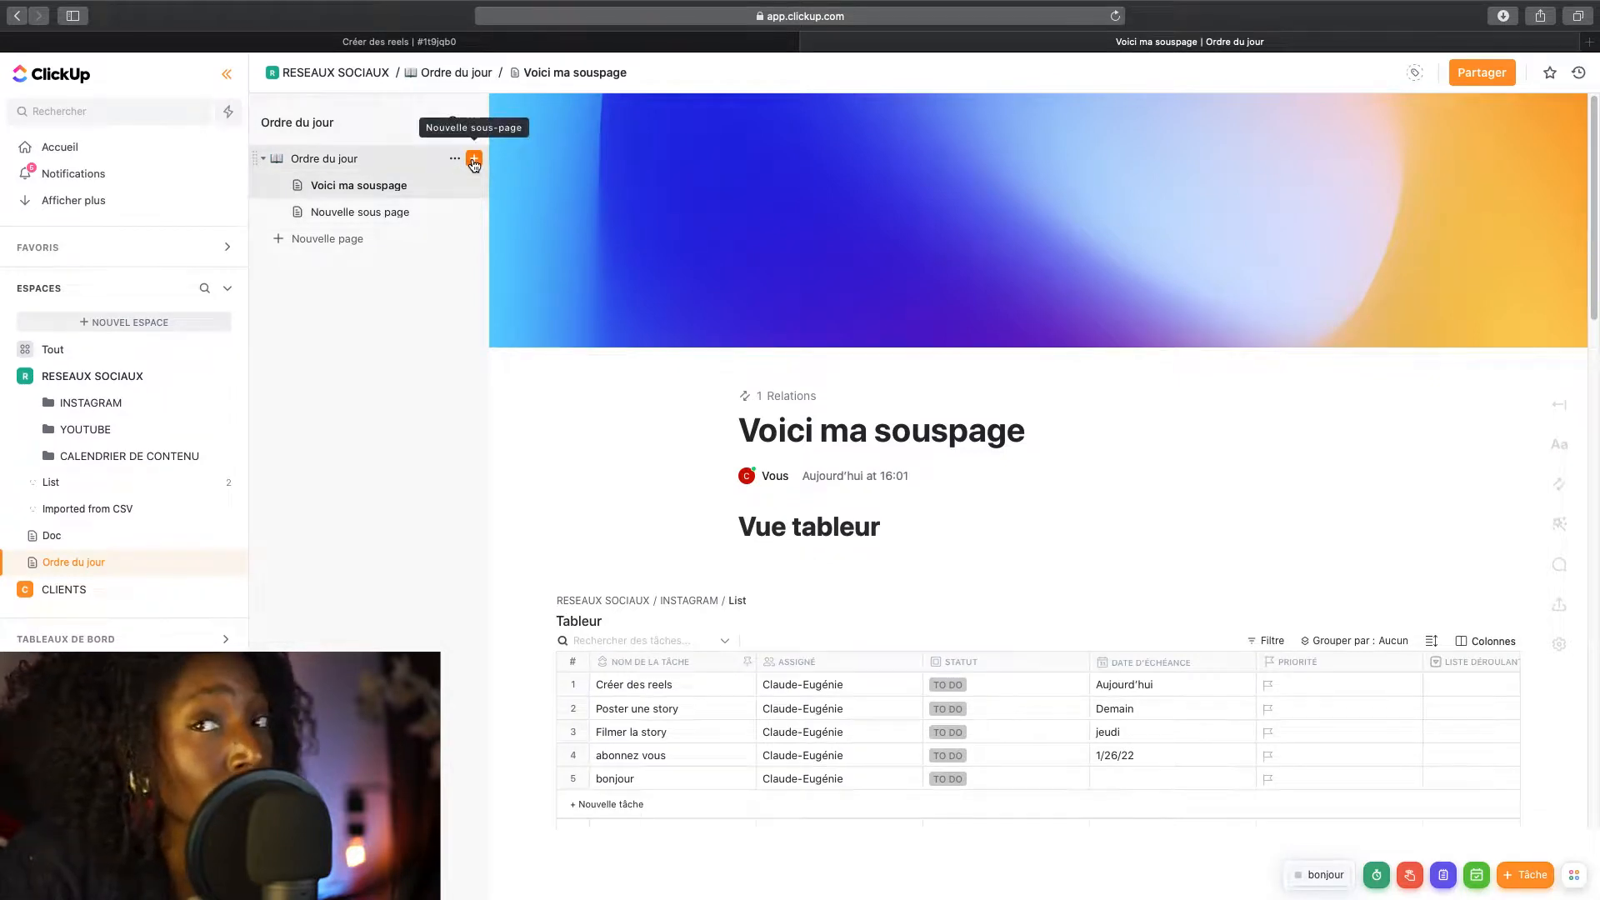
# Step: Open the subpage "Nouvelle sous page" and give it a cover photo of a dark-haired woman and a train station icon
pyautogui.click(338, 213)
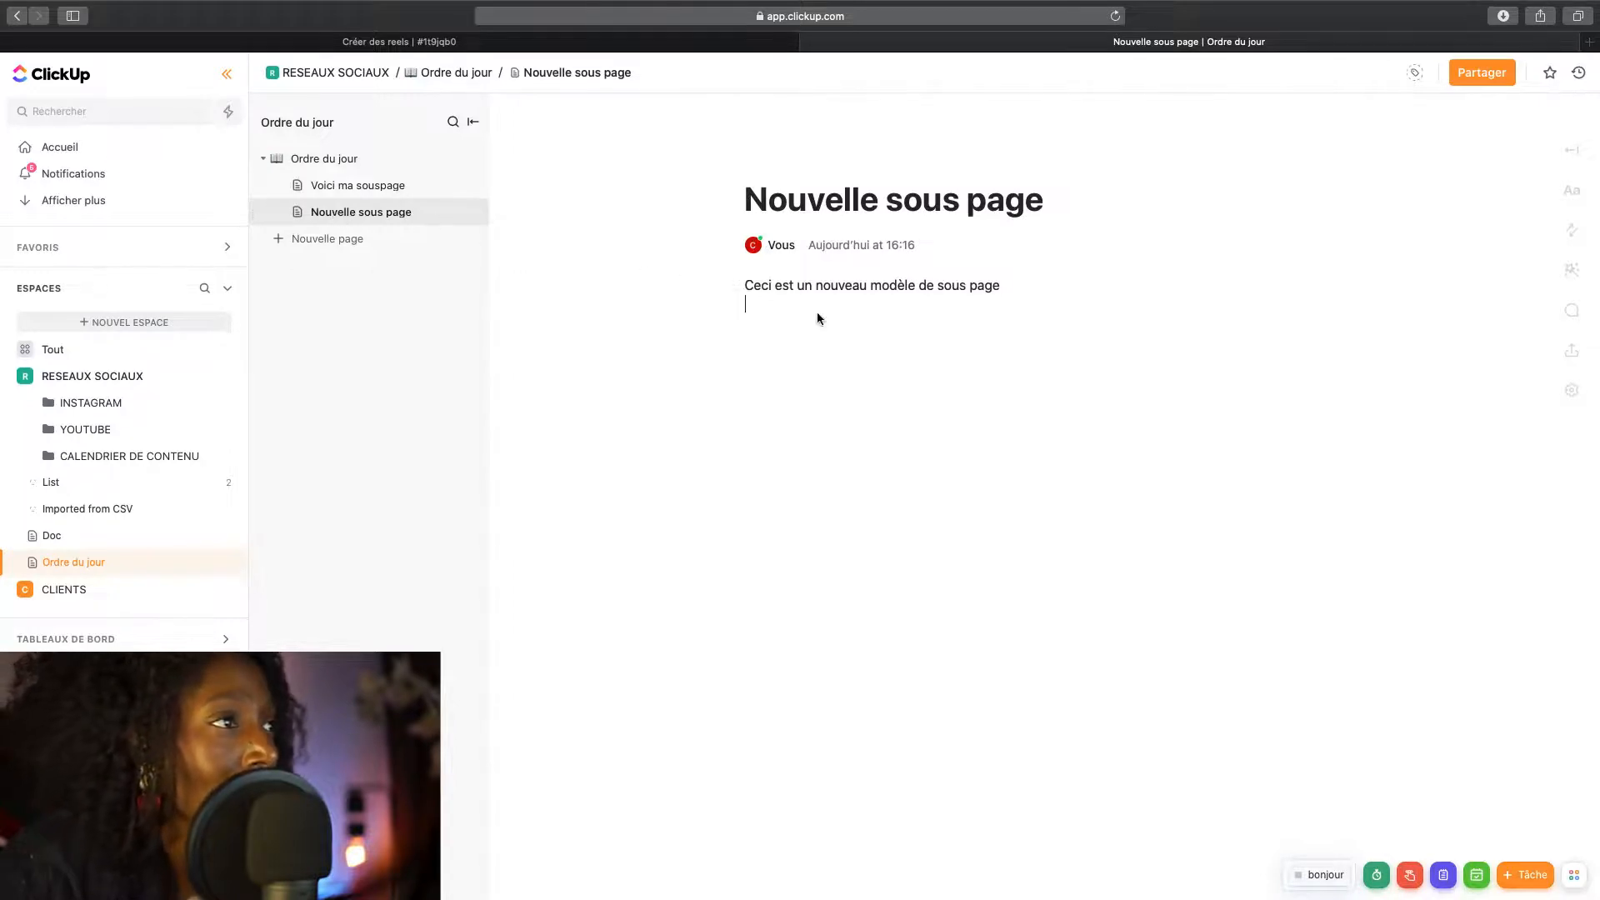
pyautogui.click(1178, 143)
pyautogui.click(1122, 372)
pyautogui.scroll(-8, 958, 533)
pyautogui.click(943, 557)
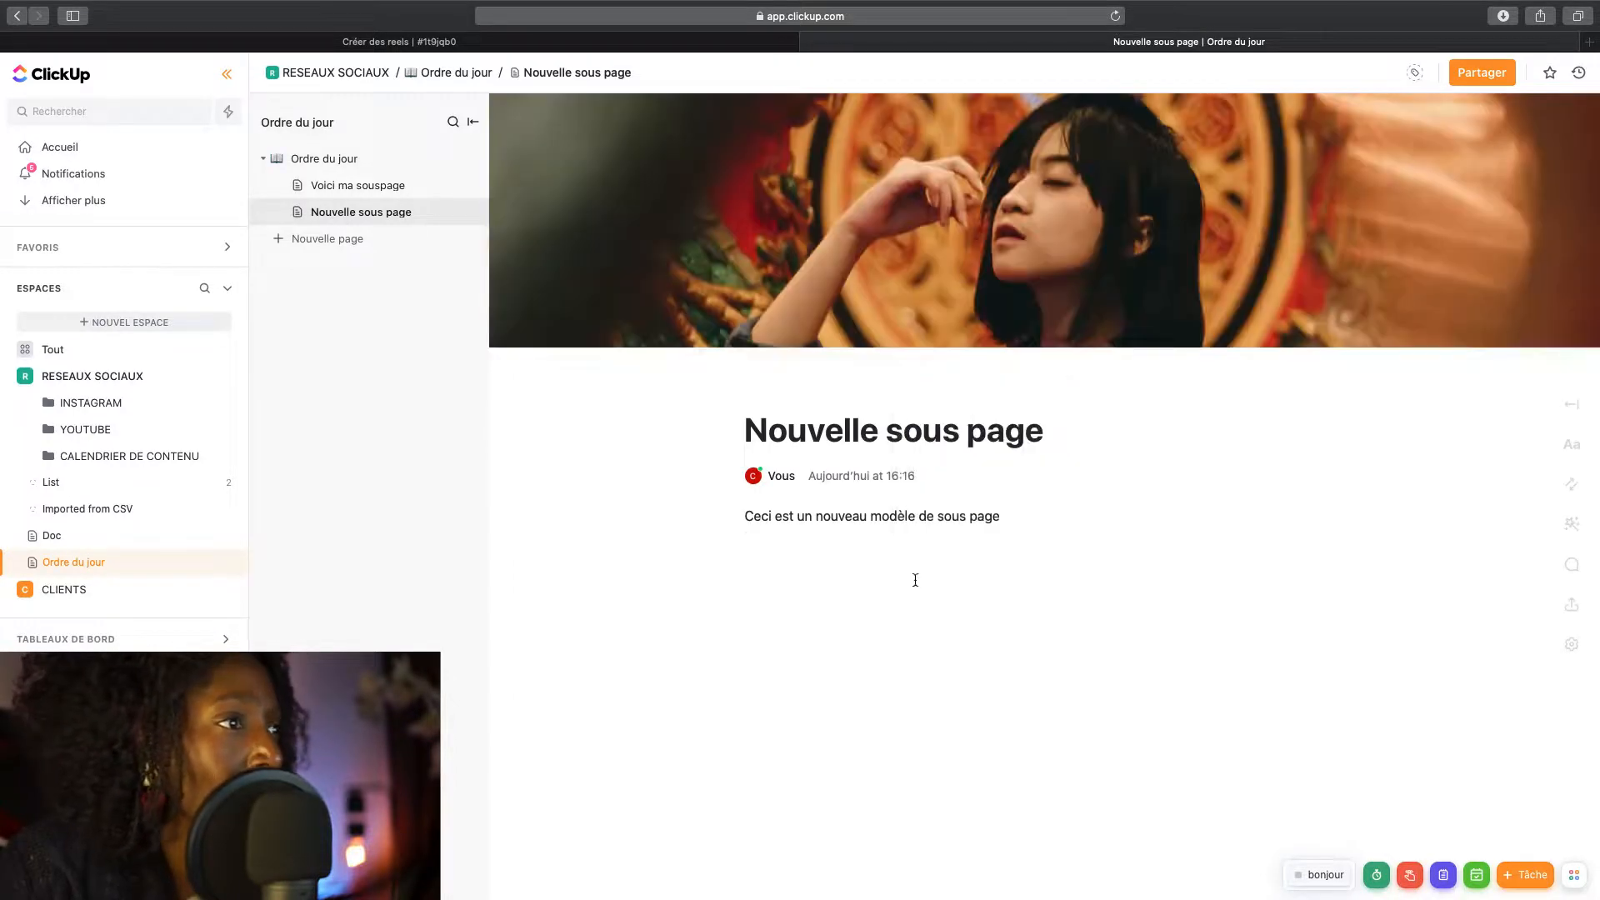
pyautogui.click(916, 580)
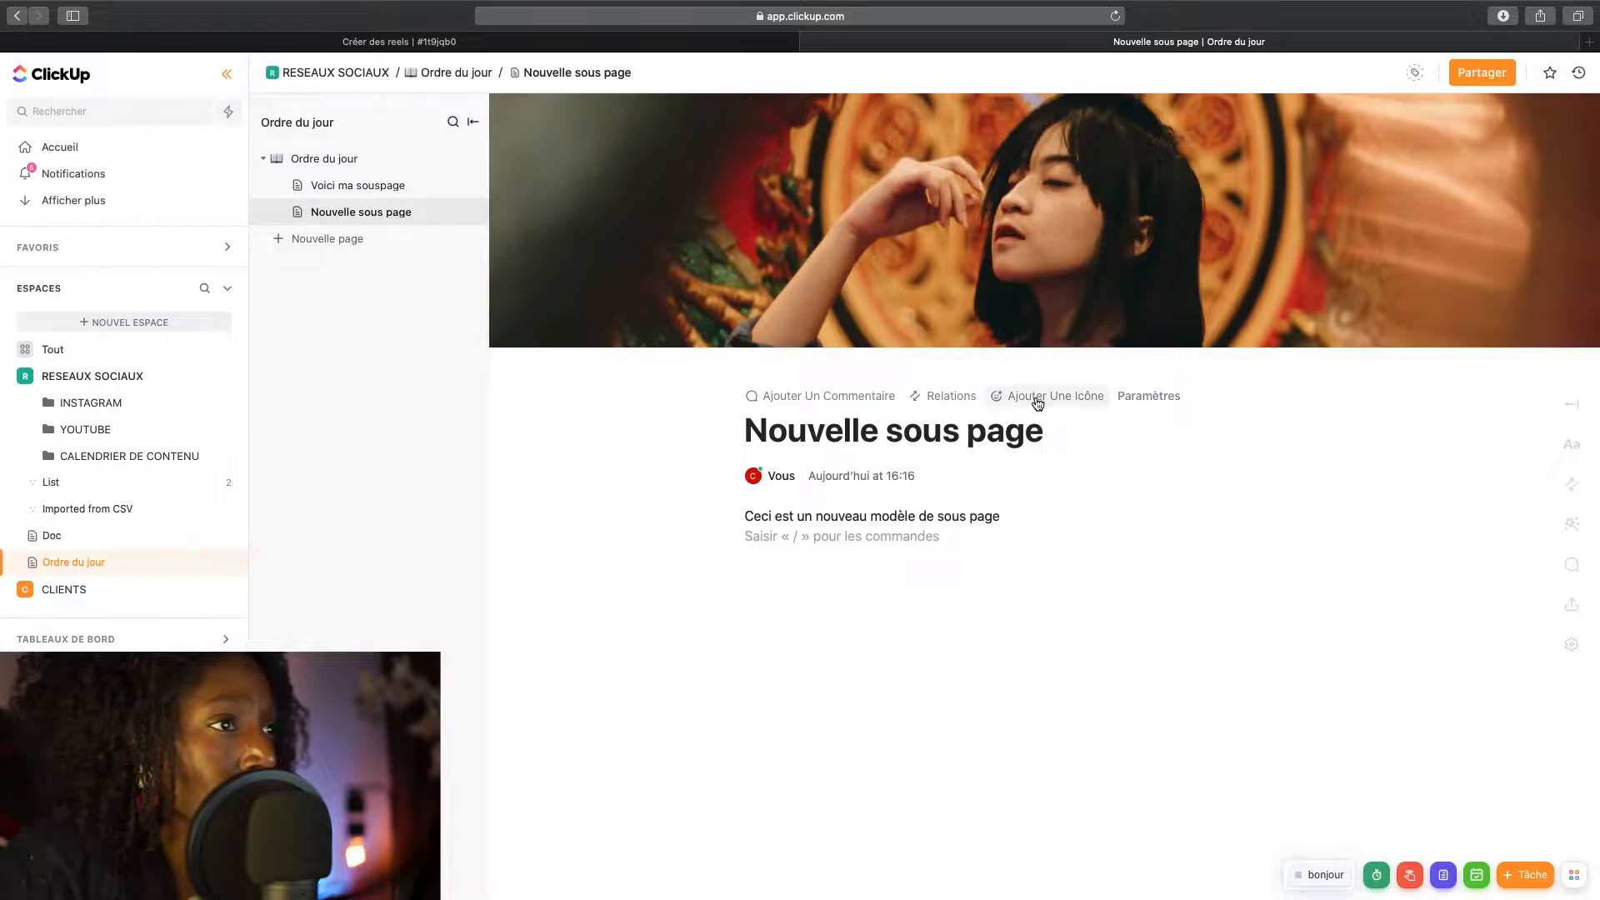
pyautogui.click(1003, 398)
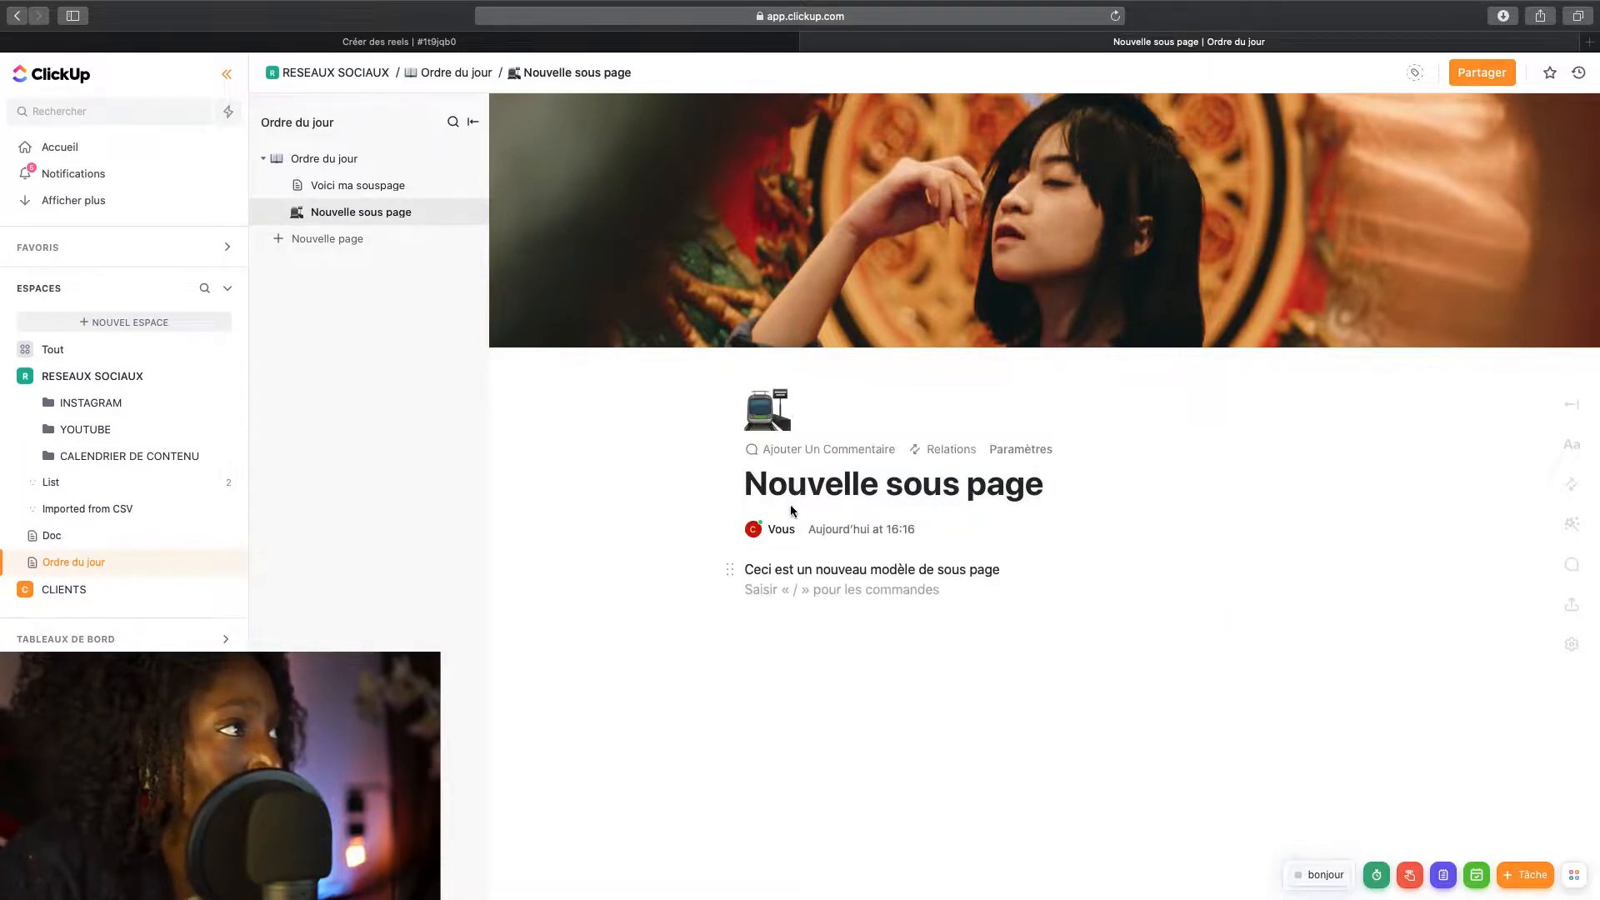
# Step: Return to the "Ordre du jour" page, view the "Créer des reels" task from the embedded list, and close it
pyautogui.click(103, 566)
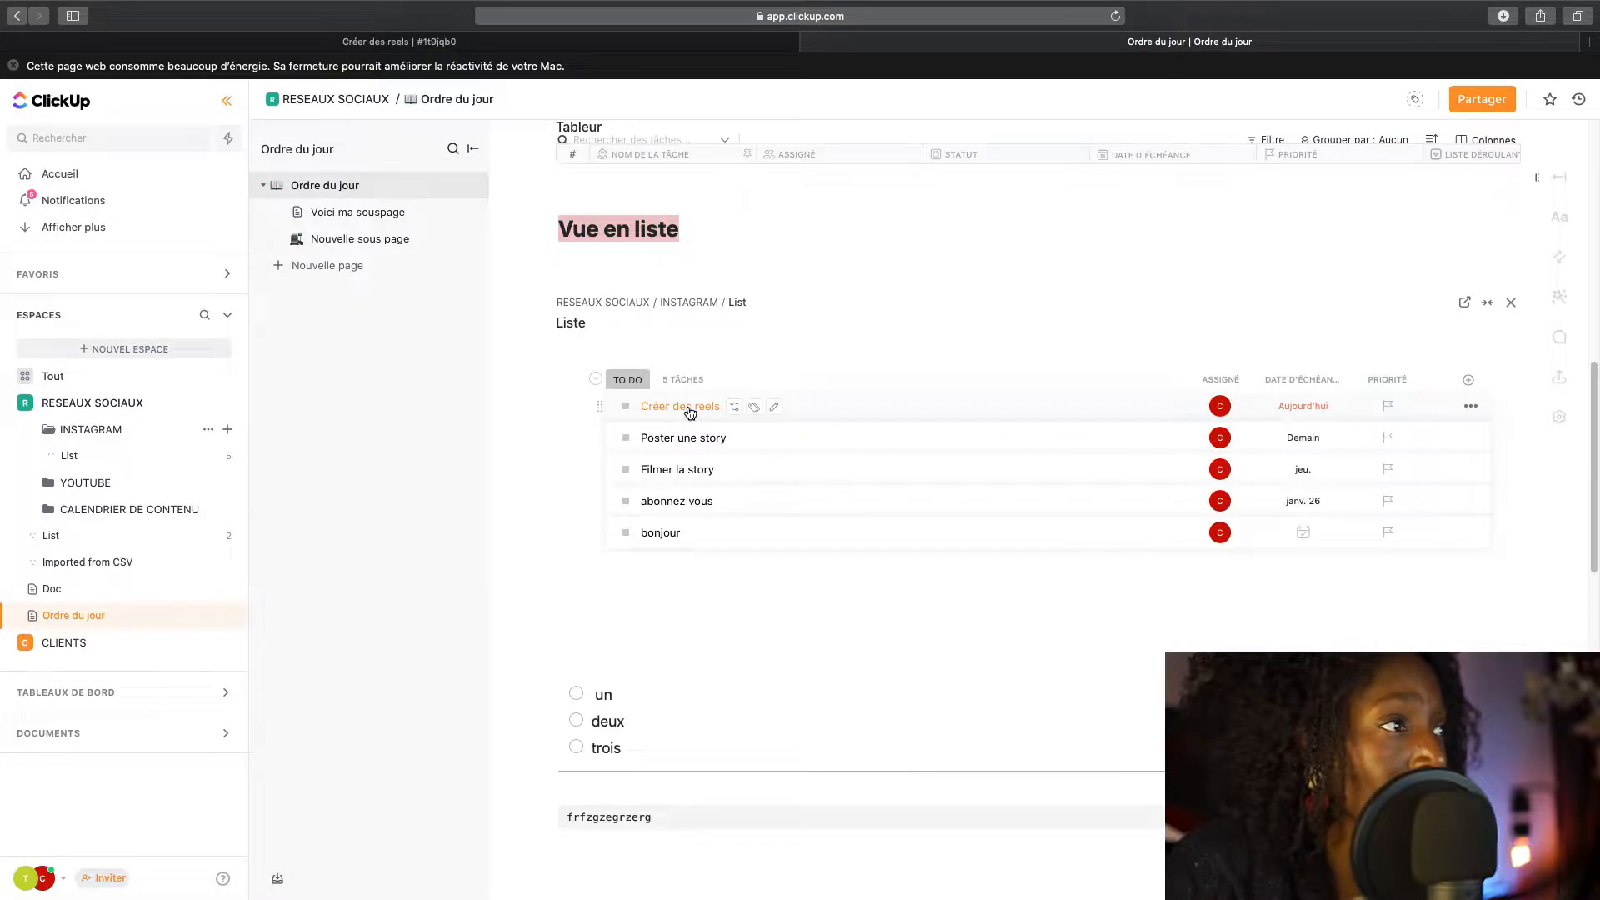
pyautogui.click(690, 409)
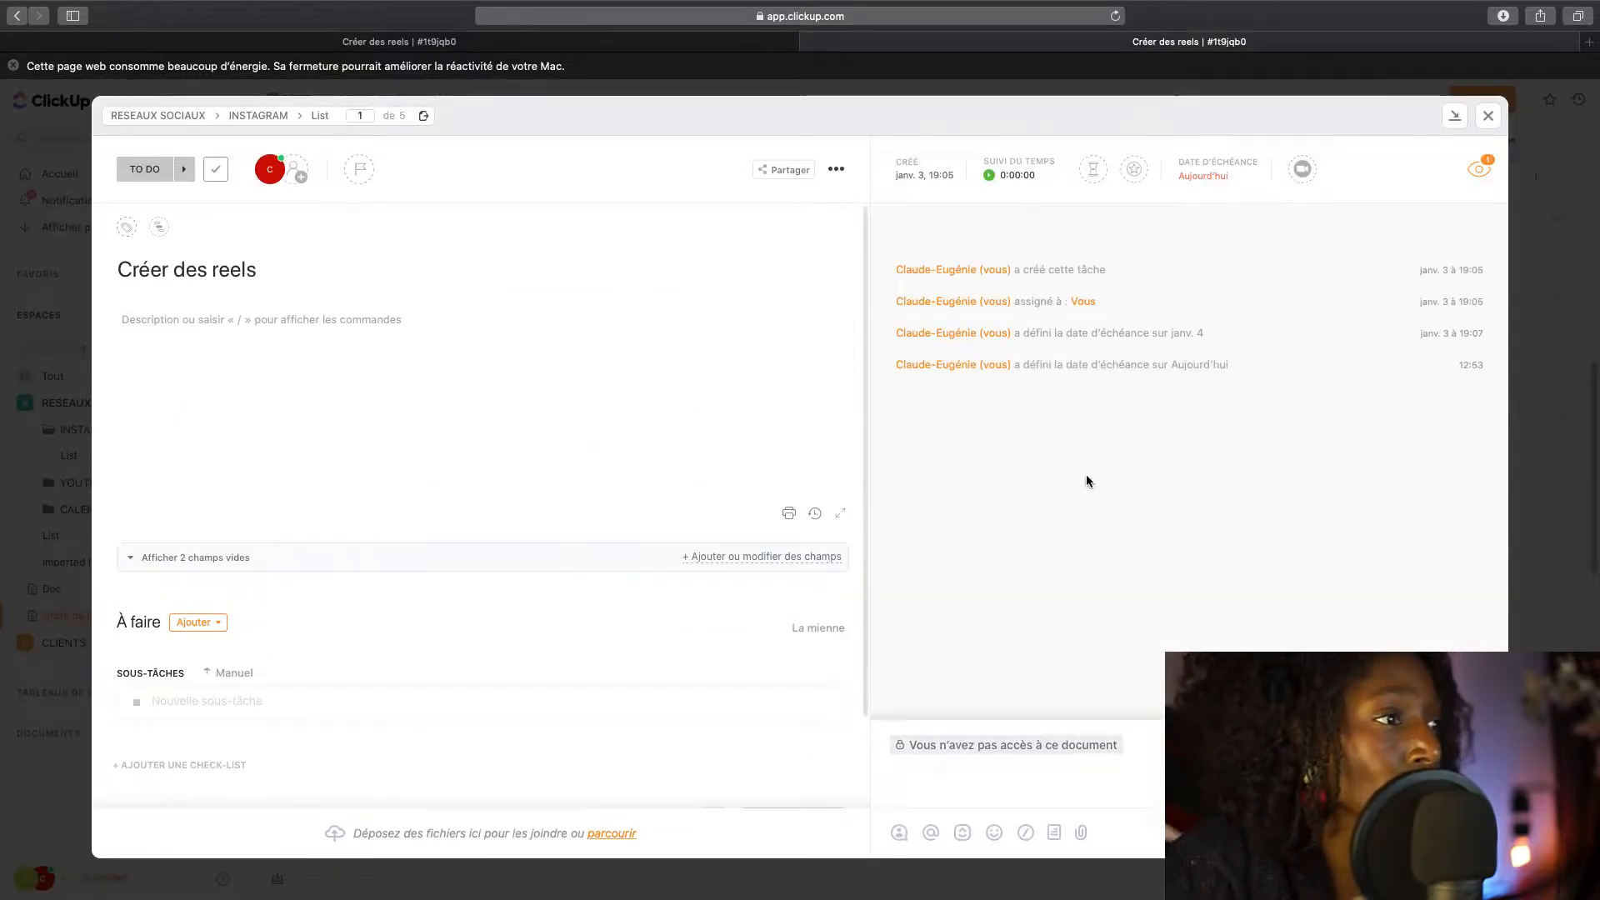
pyautogui.click(1489, 120)
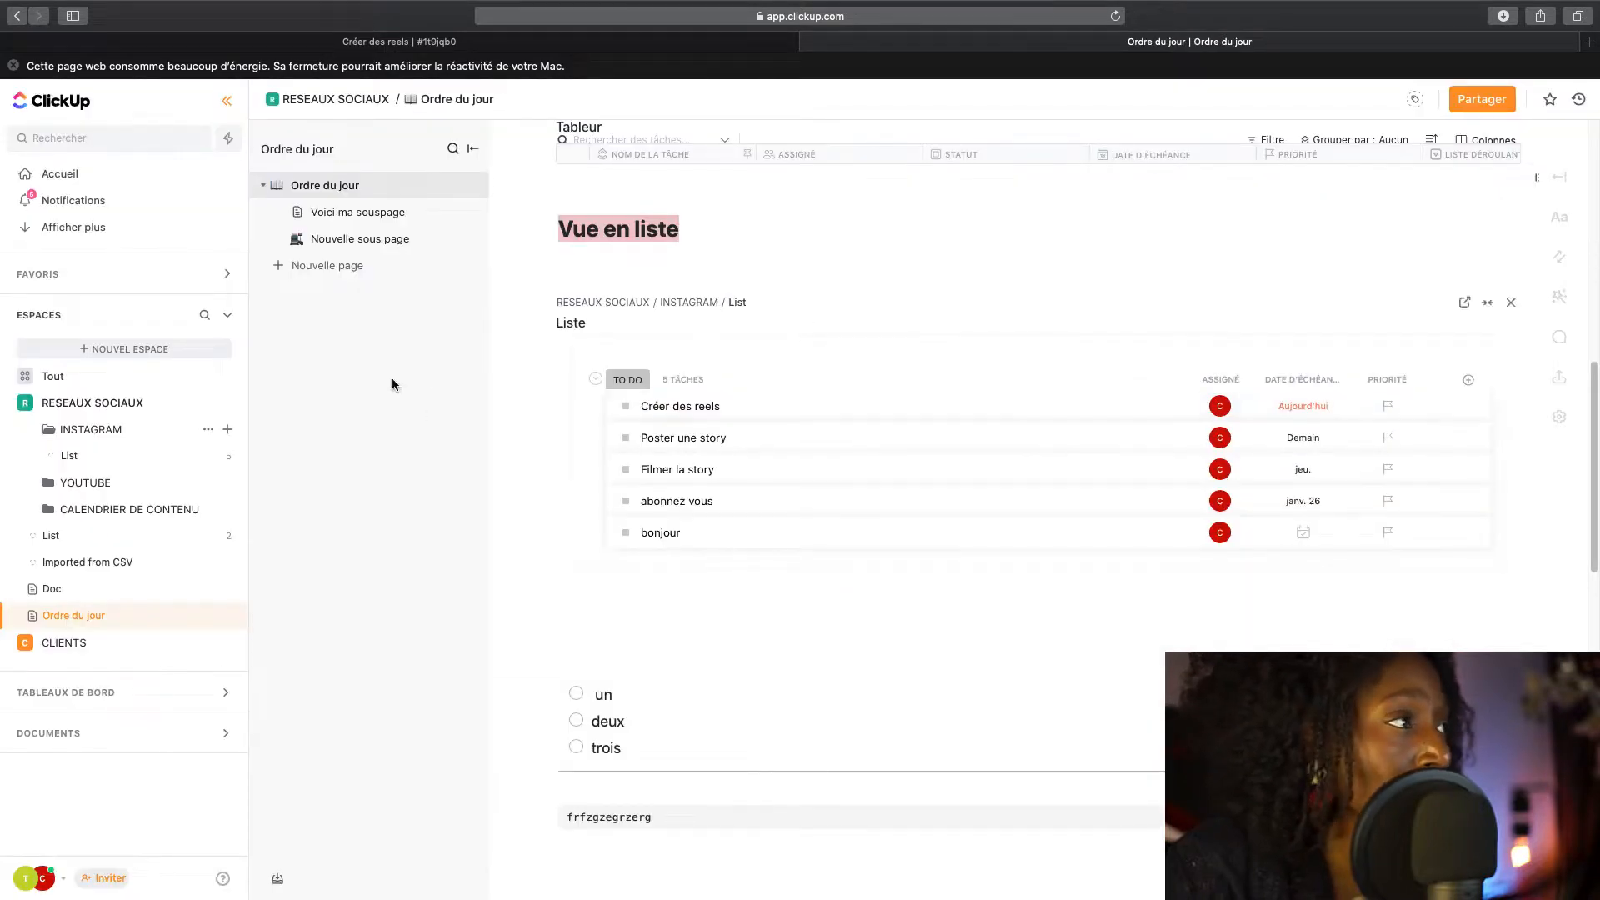